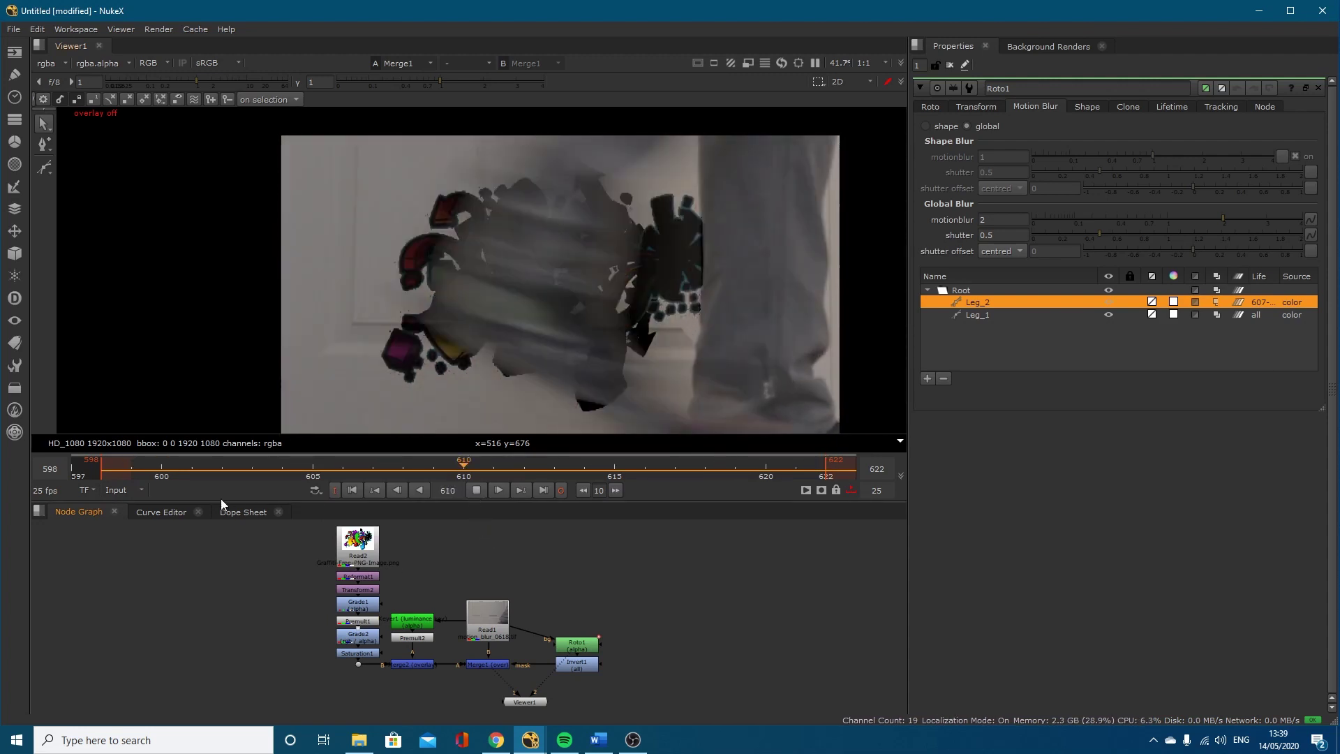
Step: Stop playback and step forward frame by frame through the Merge1 composite to the end of the frame range
click(475, 489)
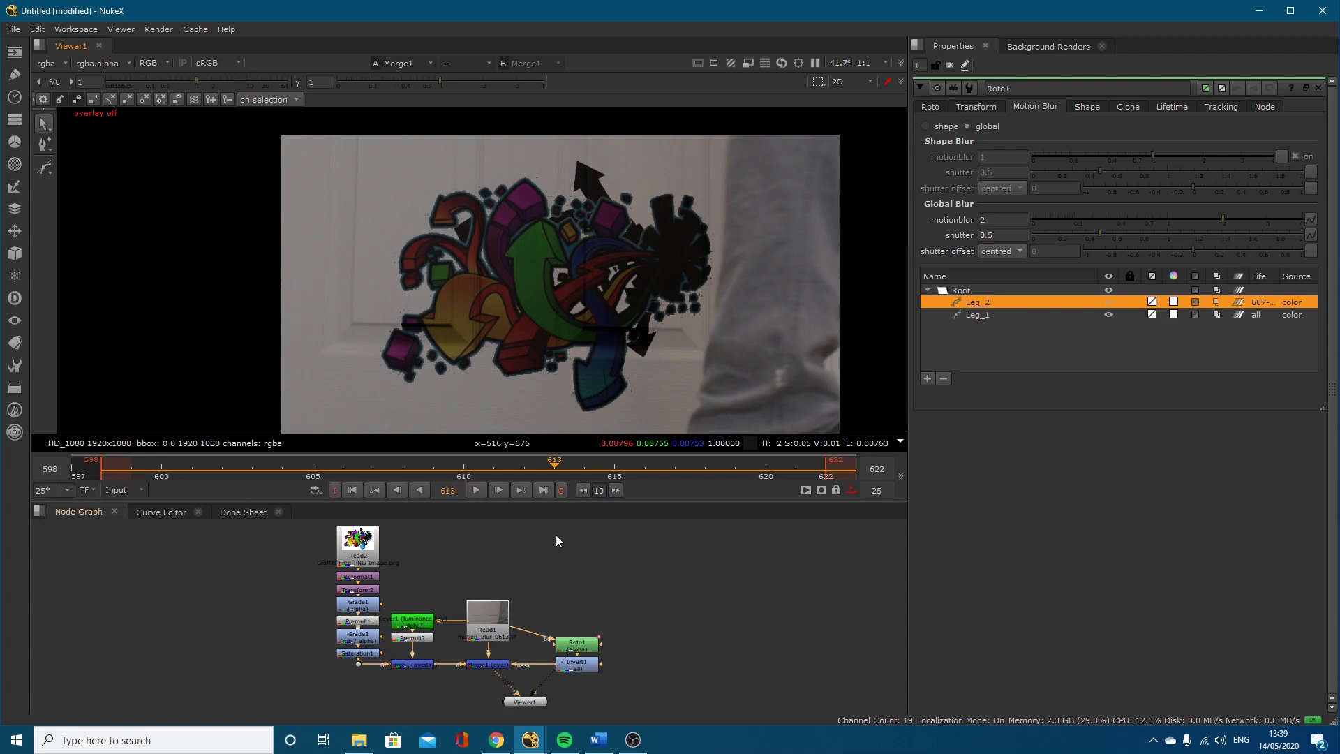
key(Right)
key(Right)
key(Right)
key(Right)
key(Right)
key(Right)
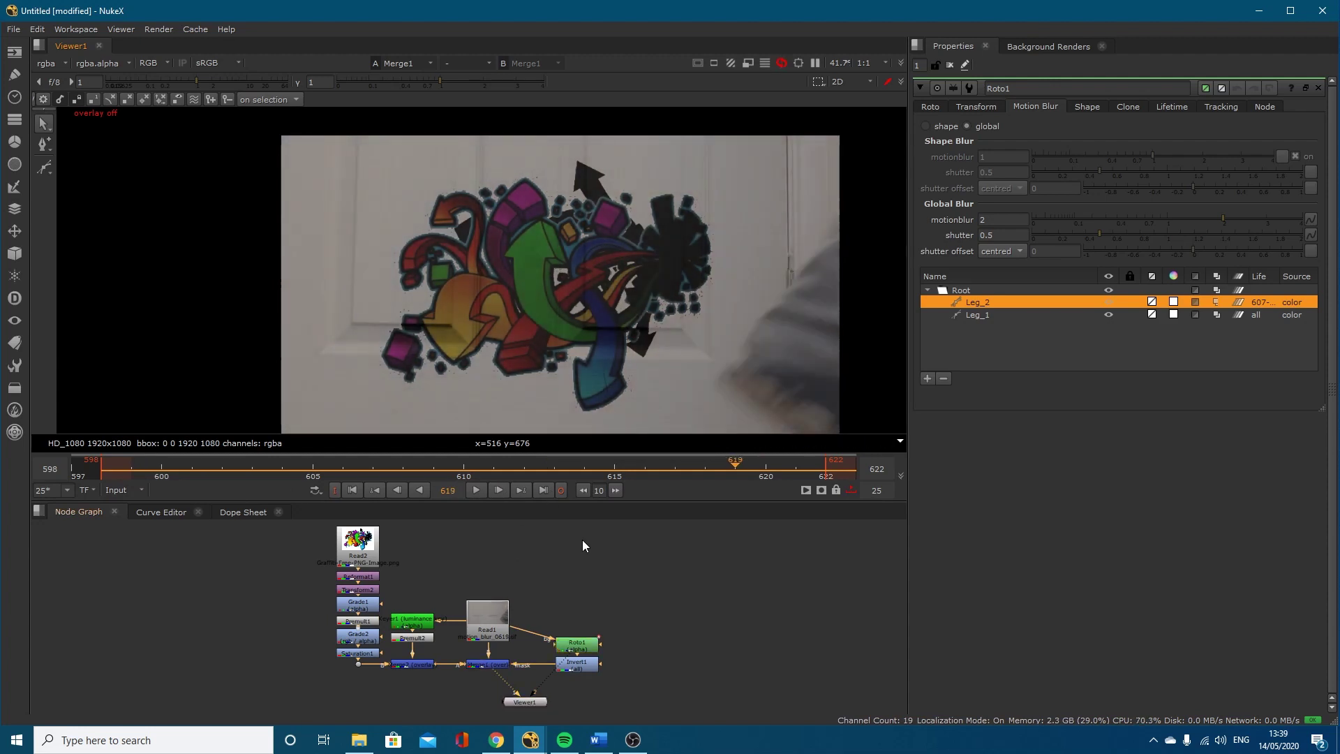
key(Right)
key(Right)
key(Right)
key(Right)
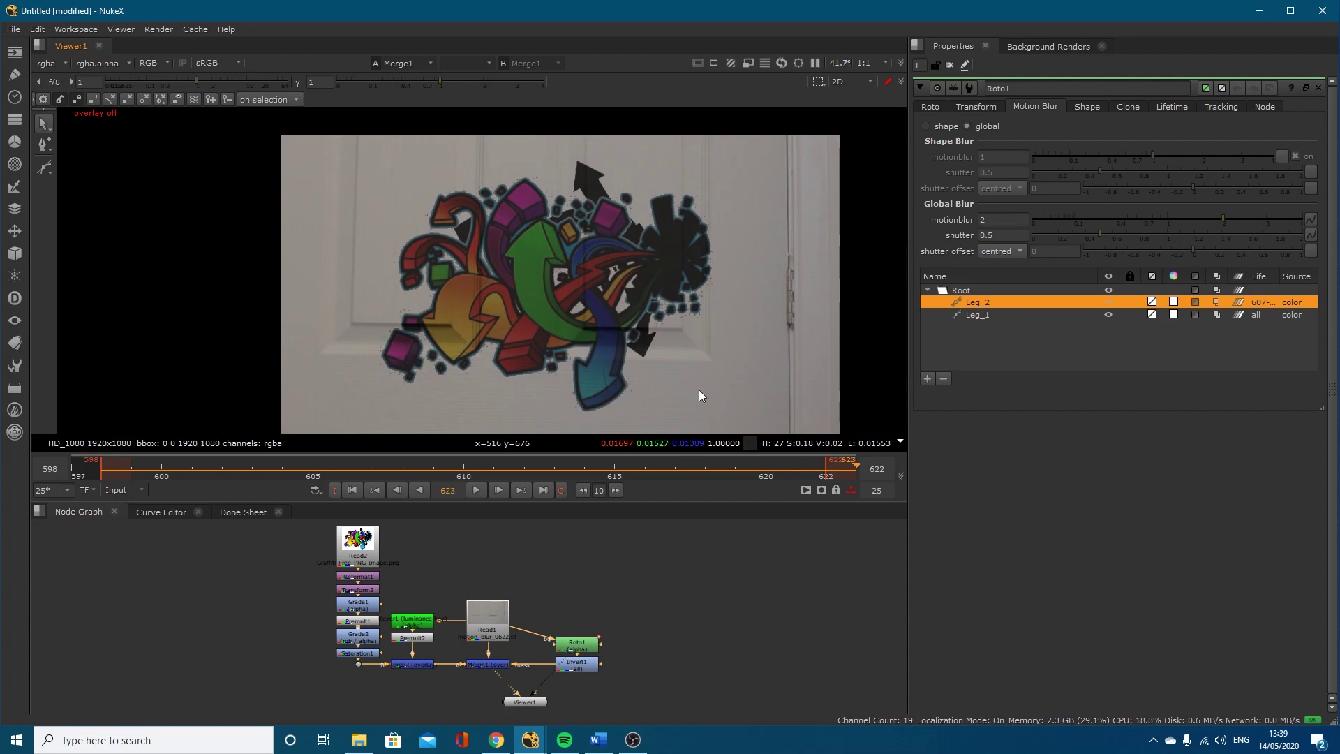
Step: Step backward through the composite frames to examine the graffiti behind the walking legs
key(Left)
key(Left)
key(Left)
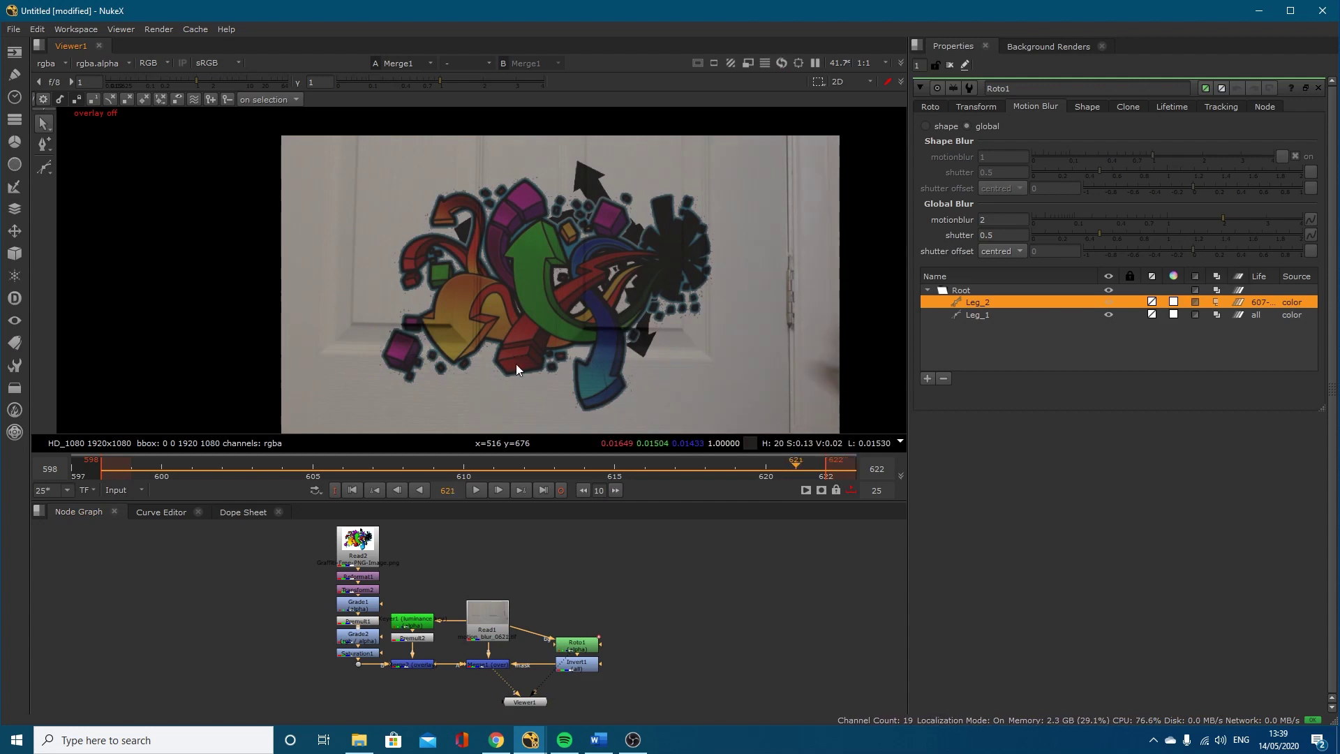
key(Left)
key(Left)
key(Left)
key(Left)
key(Left)
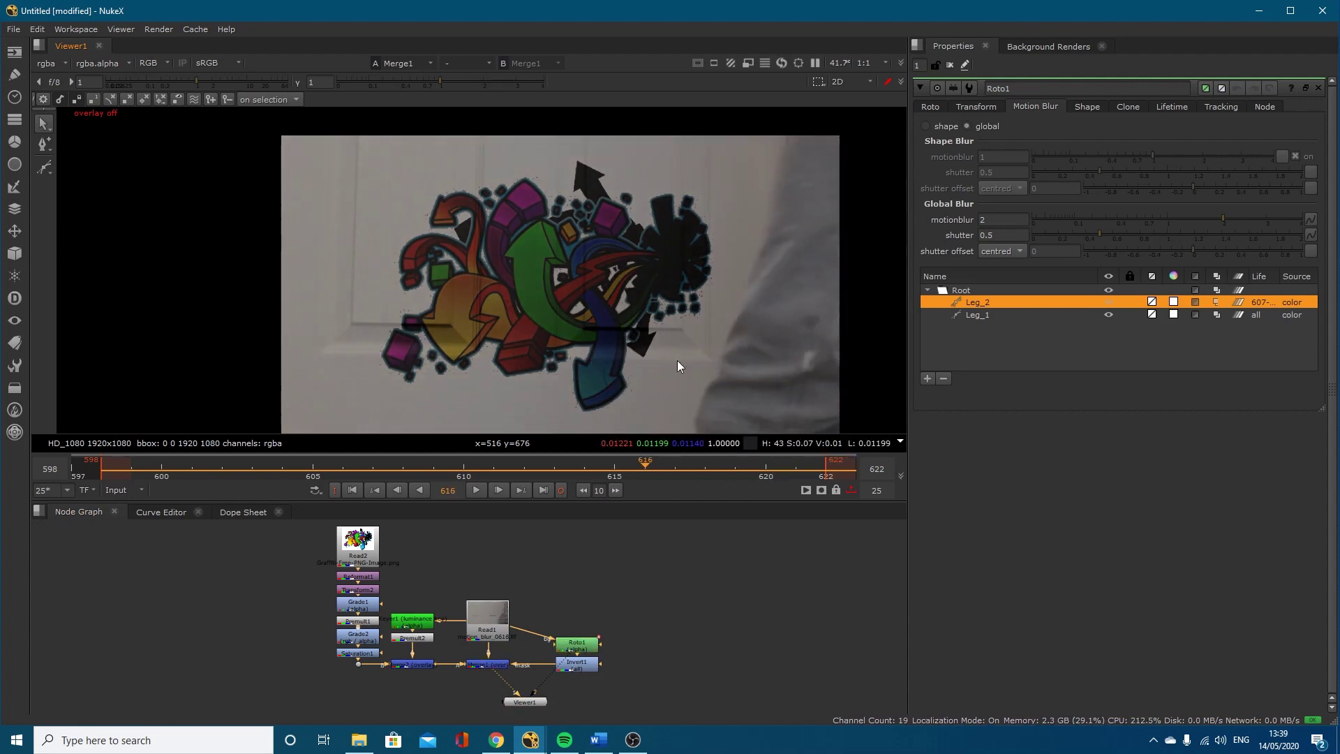
key(Left)
key(Left)
key(Left)
key(Left)
key(Left)
key(Left)
key(Left)
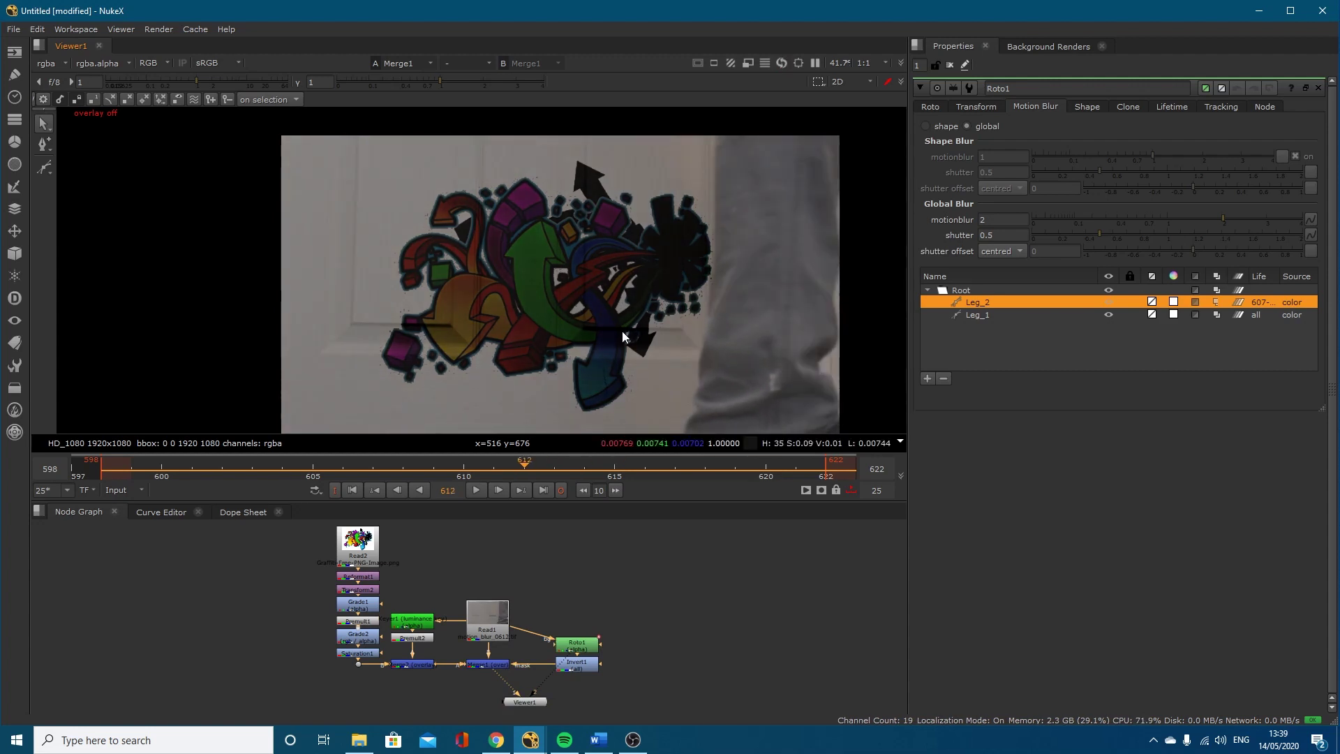
Step: View the original Read1 footage and step through its frames to examine the motion blur on the legs
click(489, 620)
key(1)
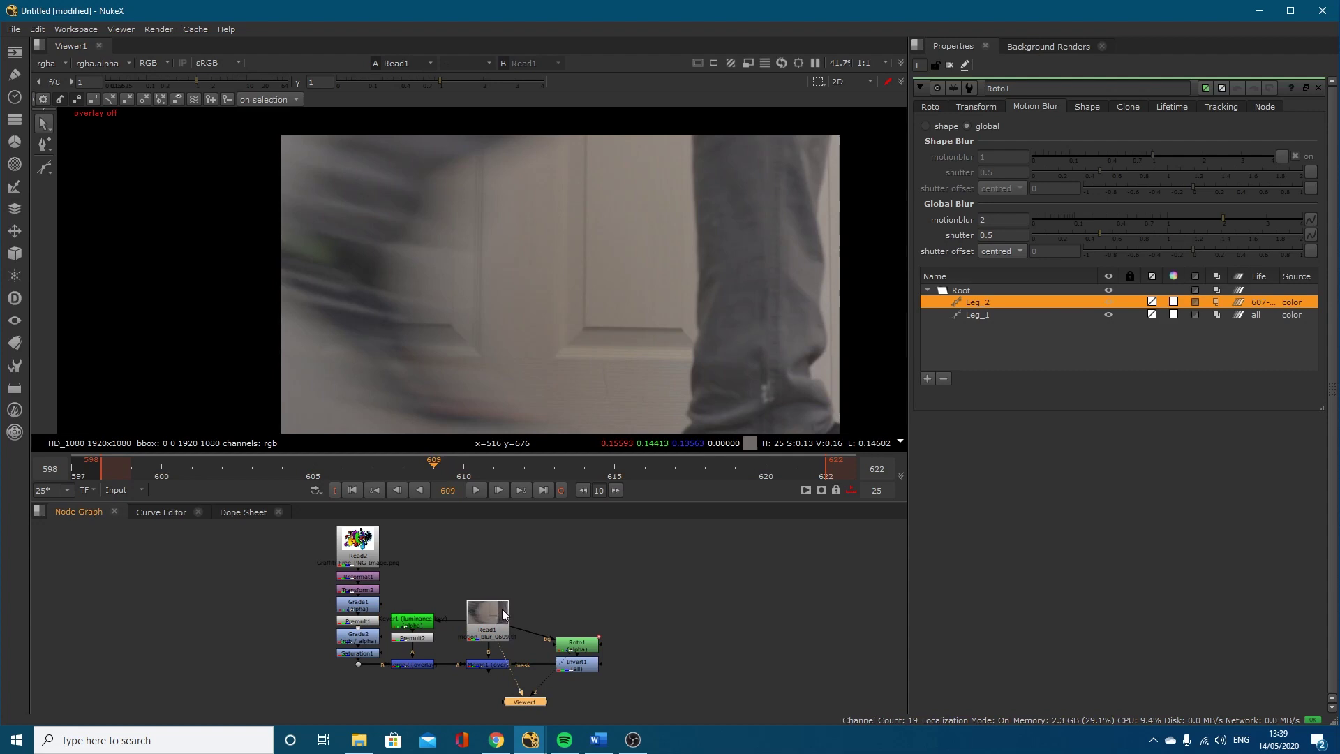
key(Right)
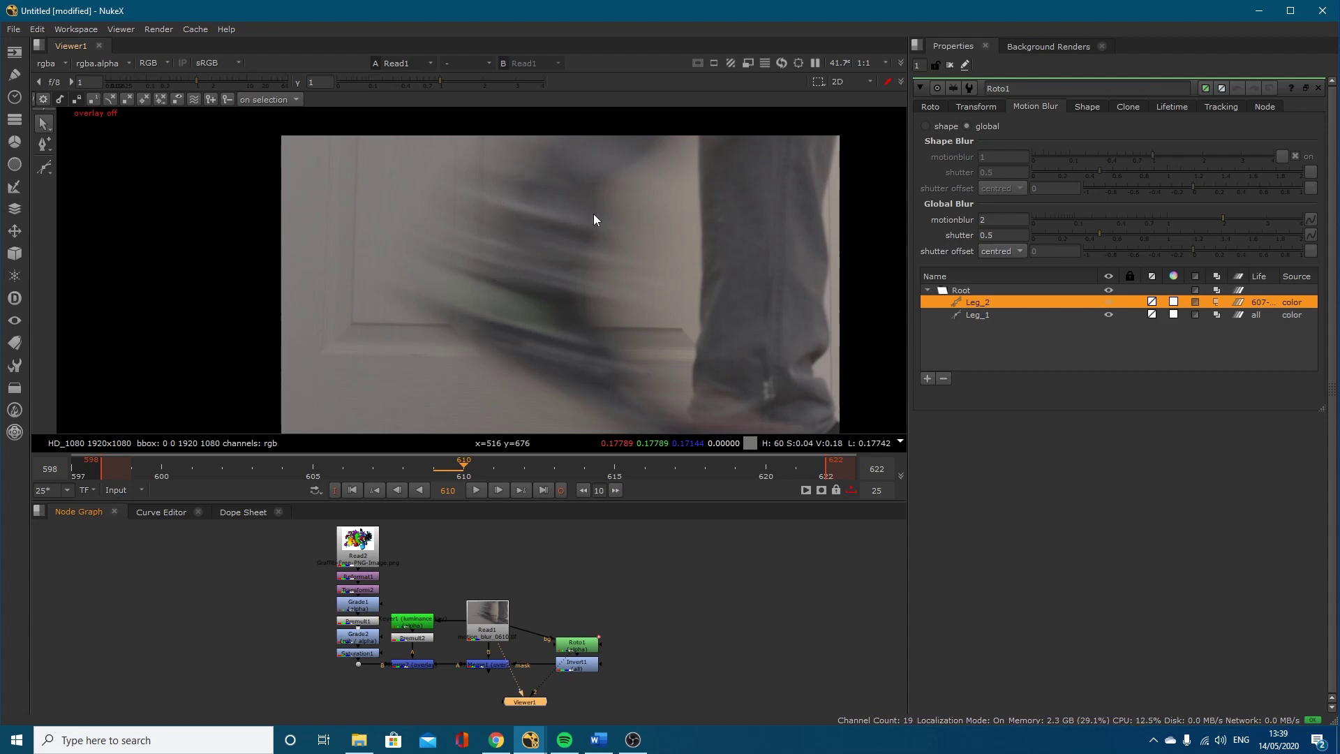
key(Right)
key(Right)
key(Left)
key(Left)
key(Left)
key(Left)
key(Left)
key(Left)
key(Left)
key(Left)
key(Left)
key(Left)
key(Left)
key(Left)
key(Left)
key(Left)
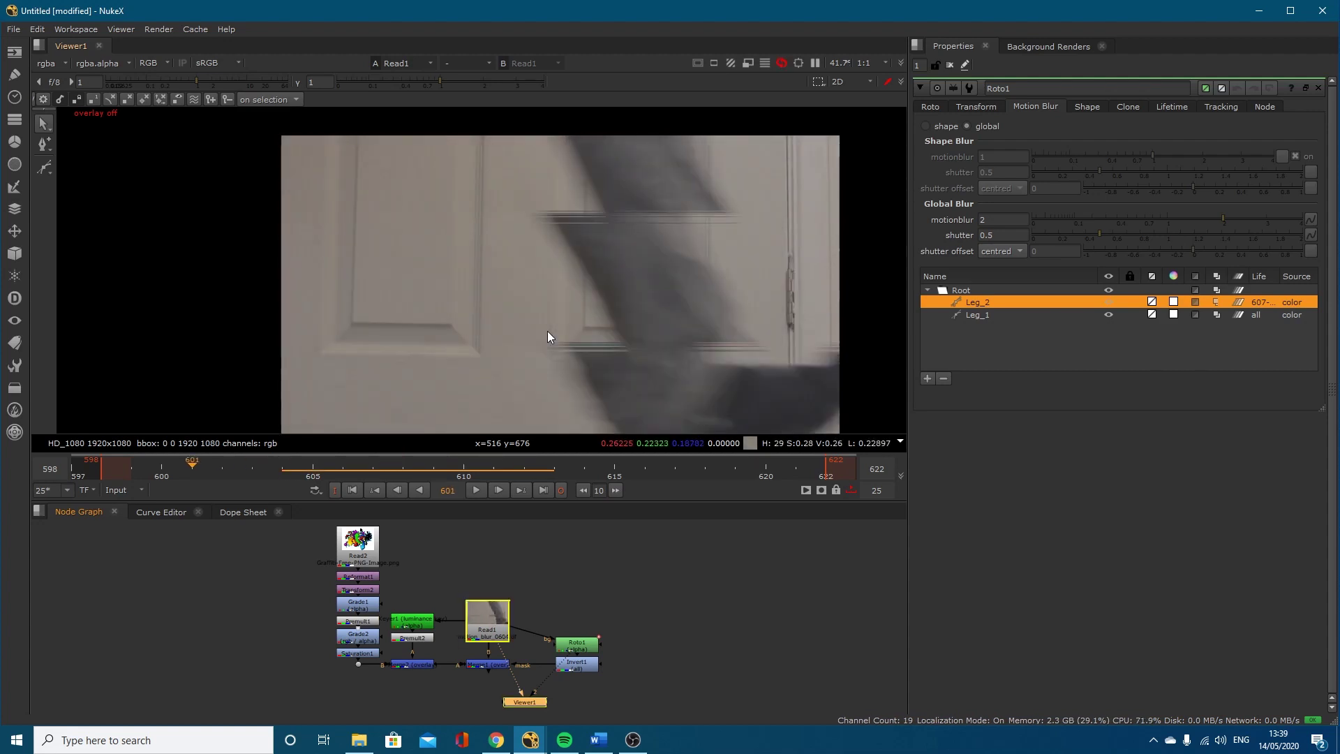
key(Right)
key(Right)
key(Right)
key(Right)
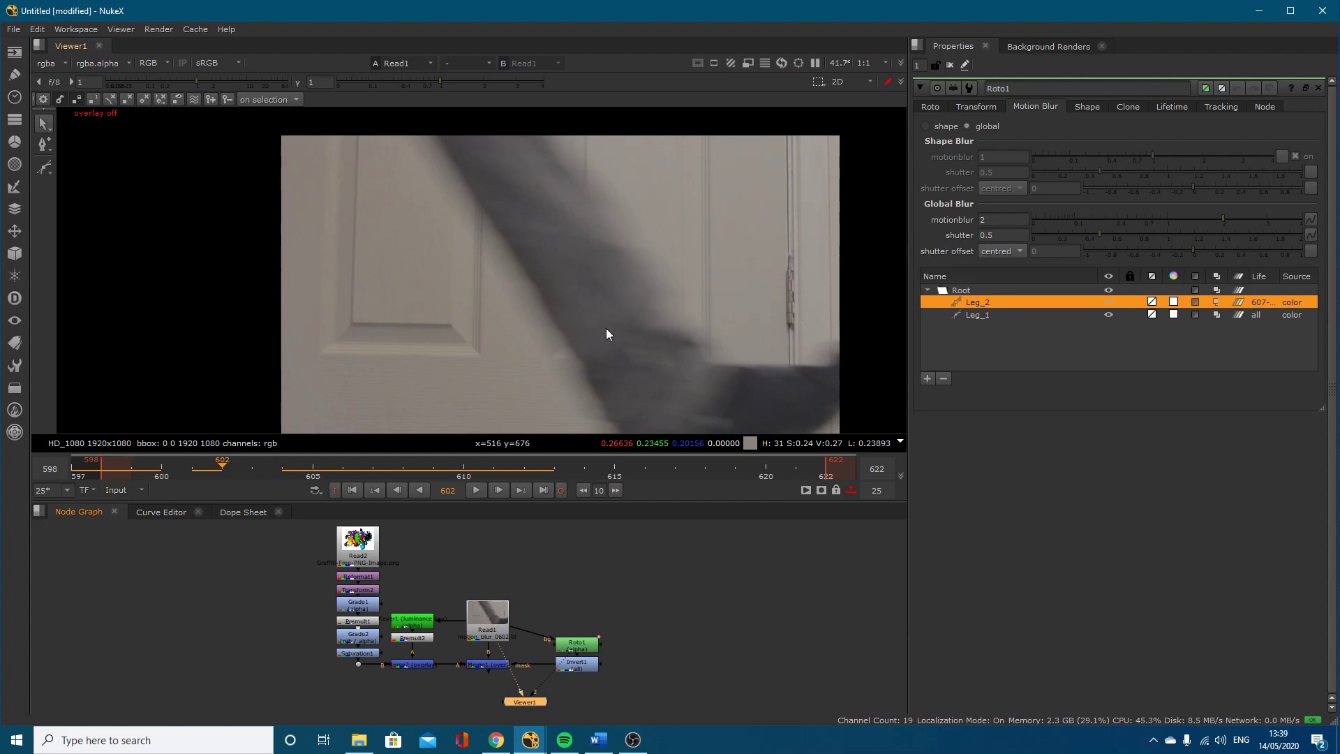
key(Left)
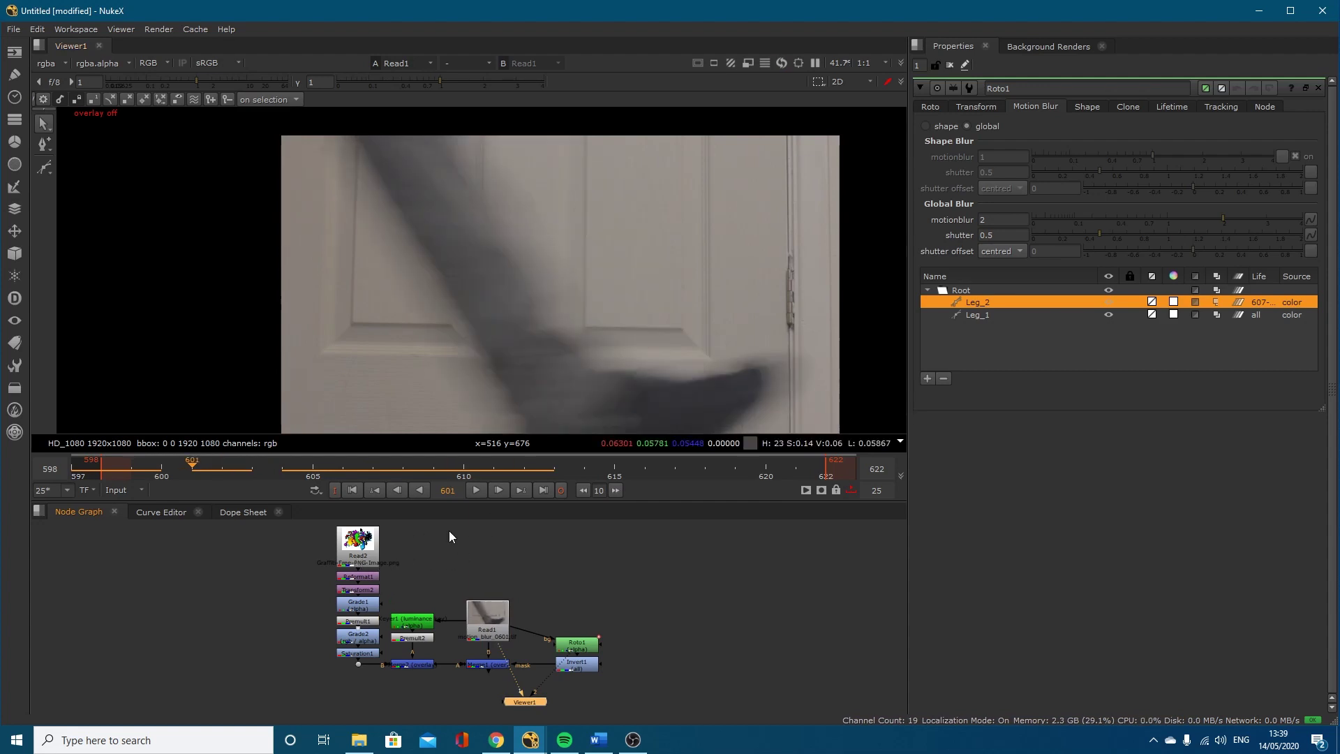
Step: View the Read2 graffiti image and its Reformat1 output, with the viewer overlay switched on
click(370, 551)
key(1)
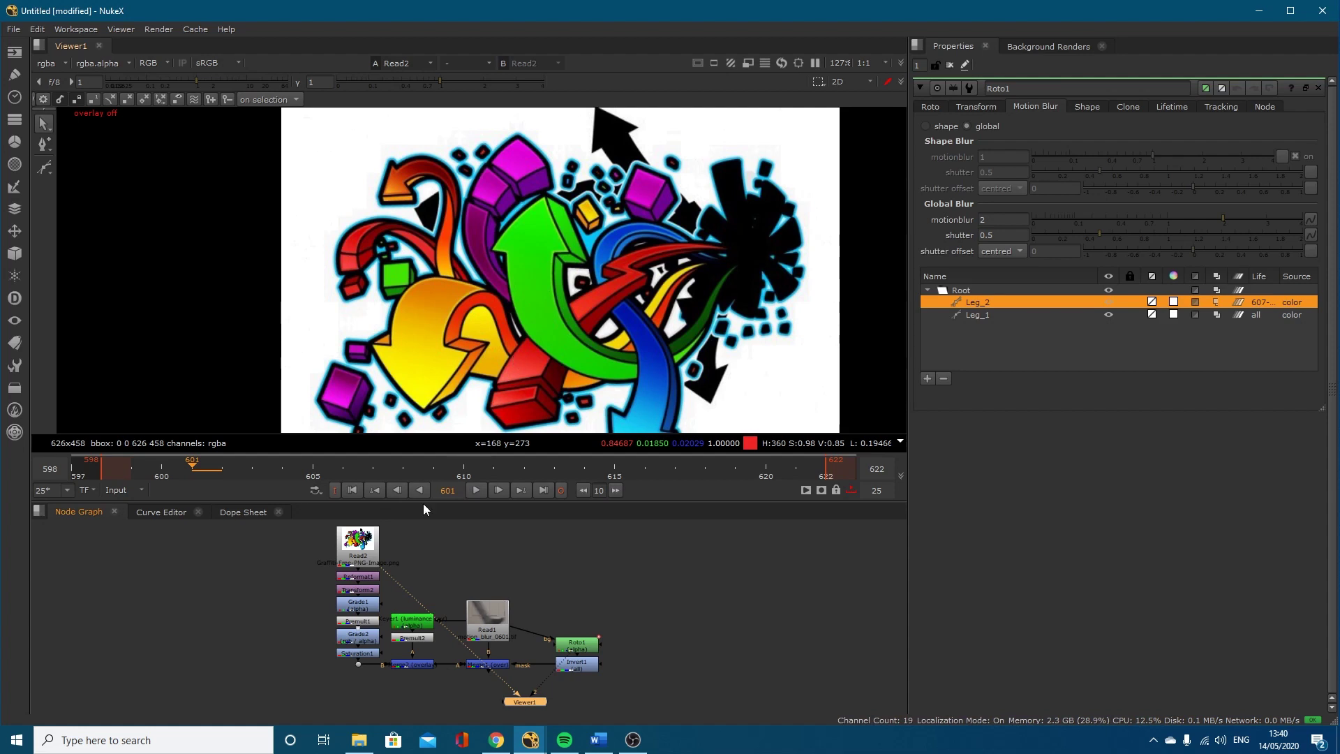
click(362, 579)
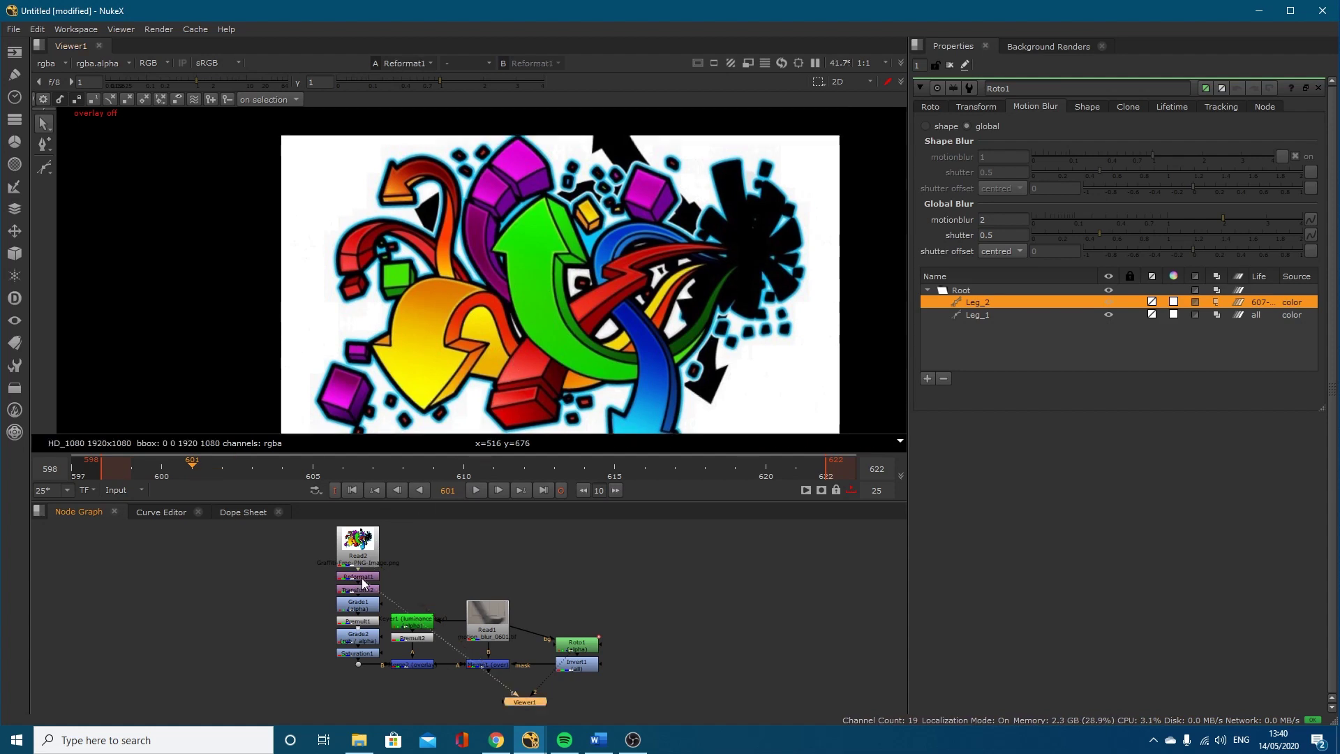
key(1)
key(o)
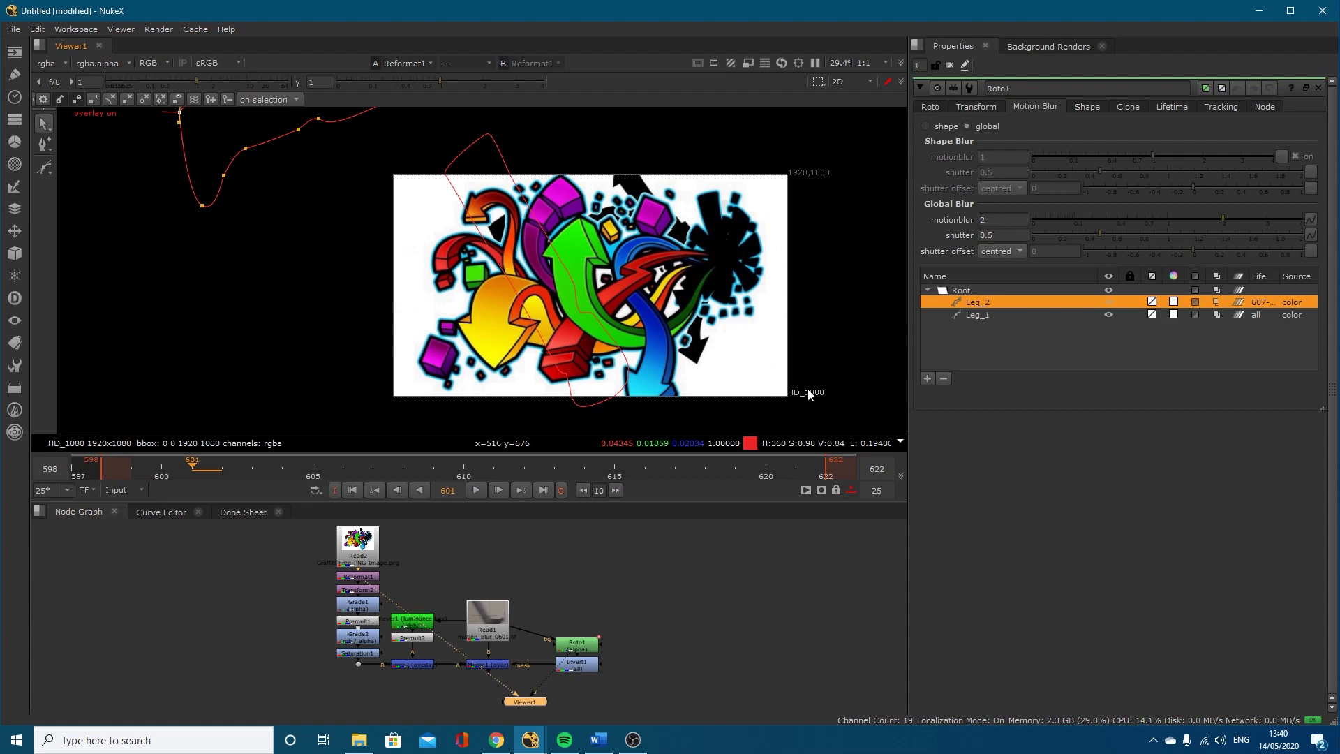
Step: View the Transform2 output and compare its alpha channel with that of Grade1
click(357, 590)
key(1)
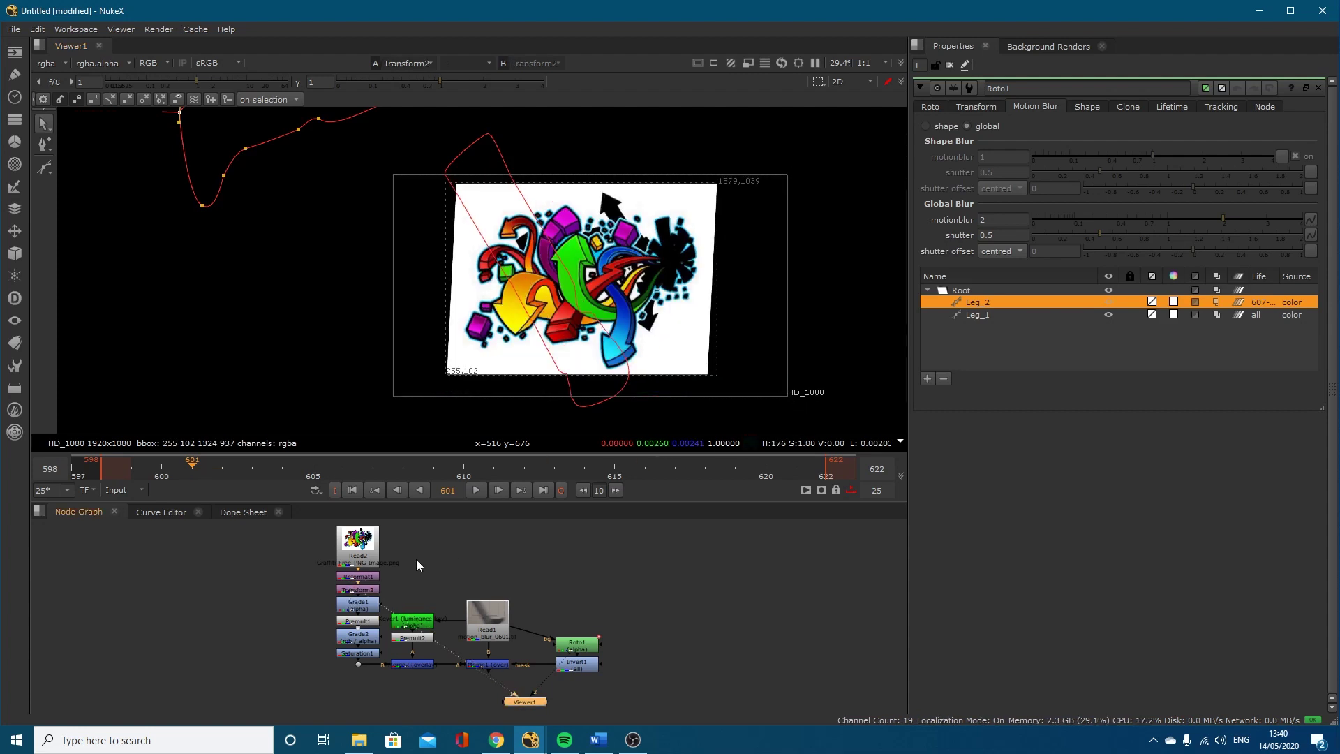
scroll(591, 338, up, 2)
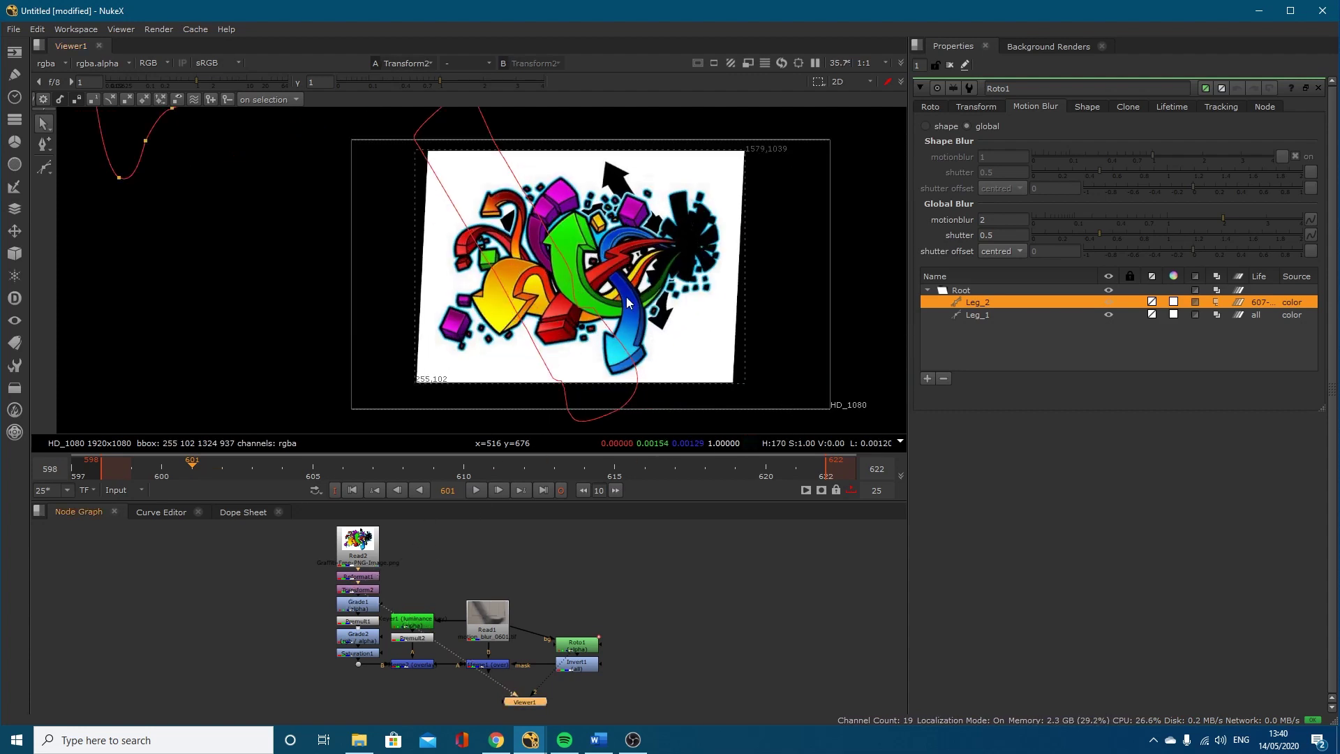
key(a)
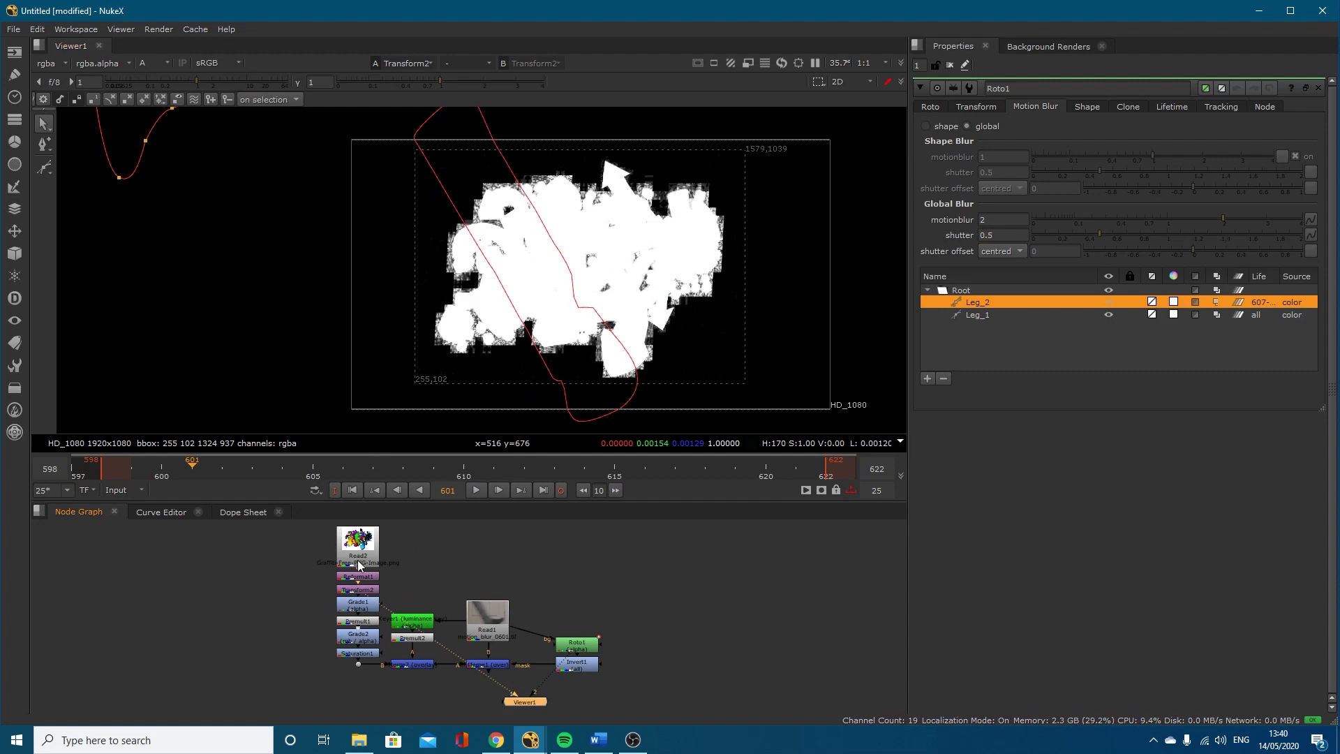
click(357, 605)
key(1)
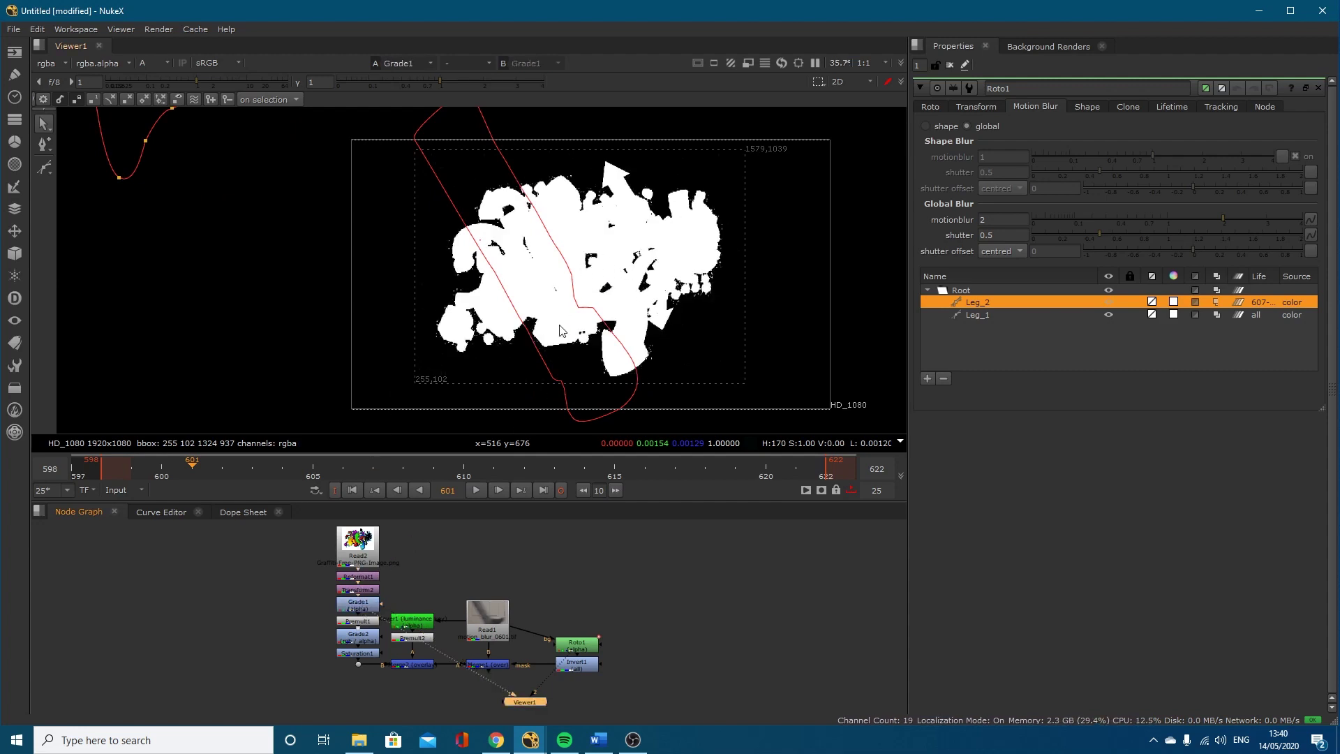
Step: Try a blackpoint of 0.49 on Grade1's alpha, and return it to 0.9
double_click(357, 604)
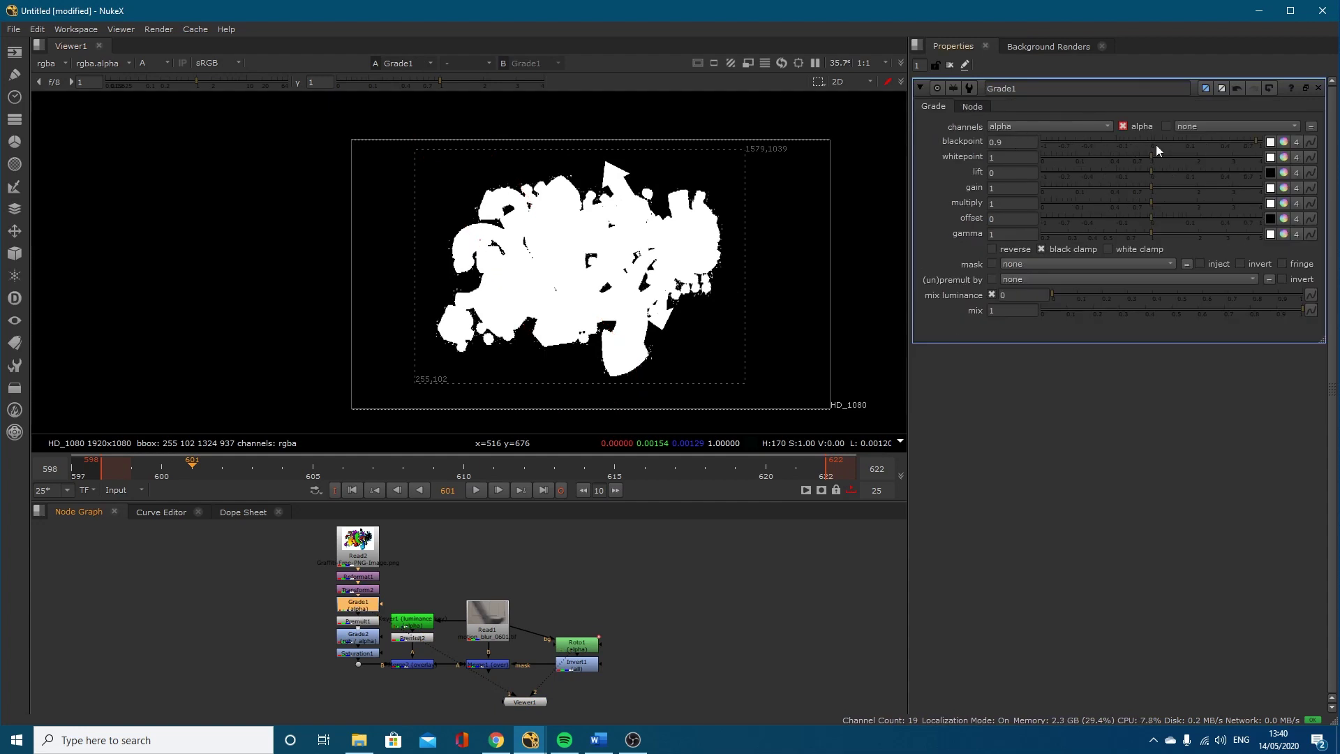
drag(1193, 143, 1229, 146)
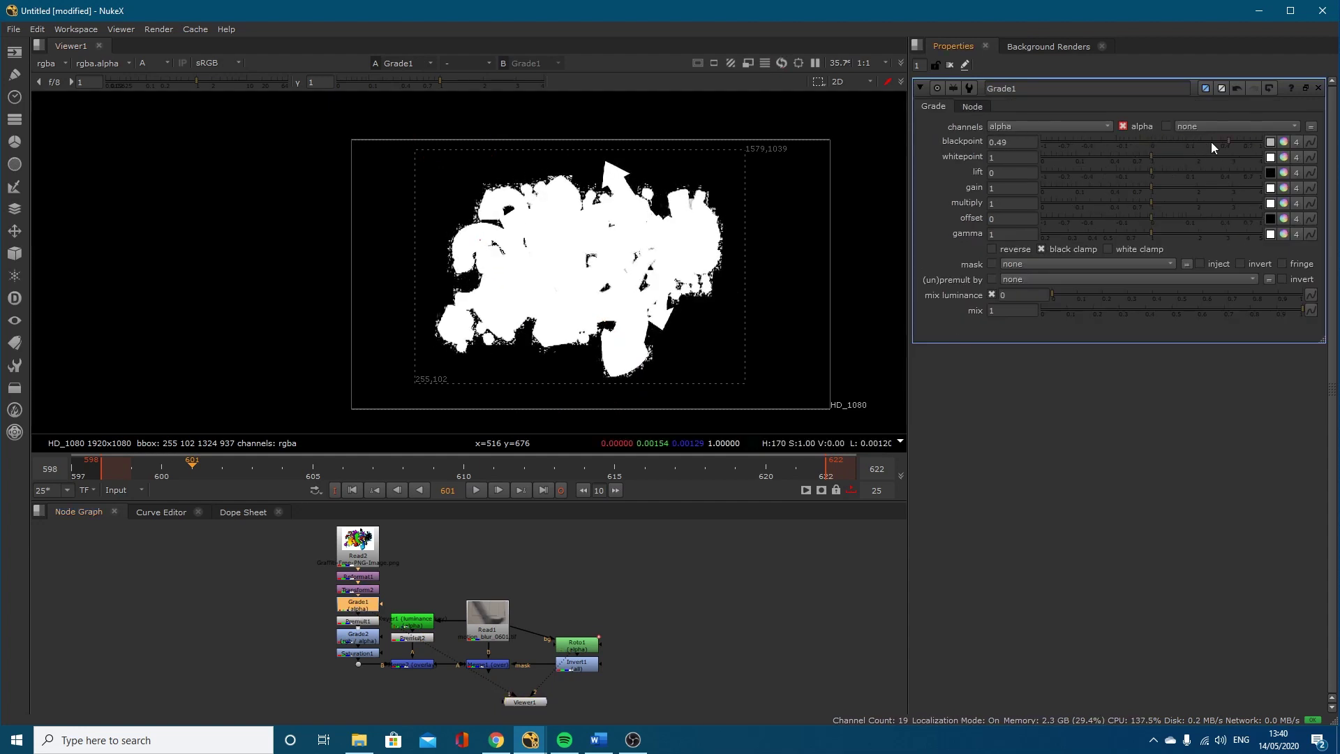
drag(1008, 143, 997, 144)
text(9)
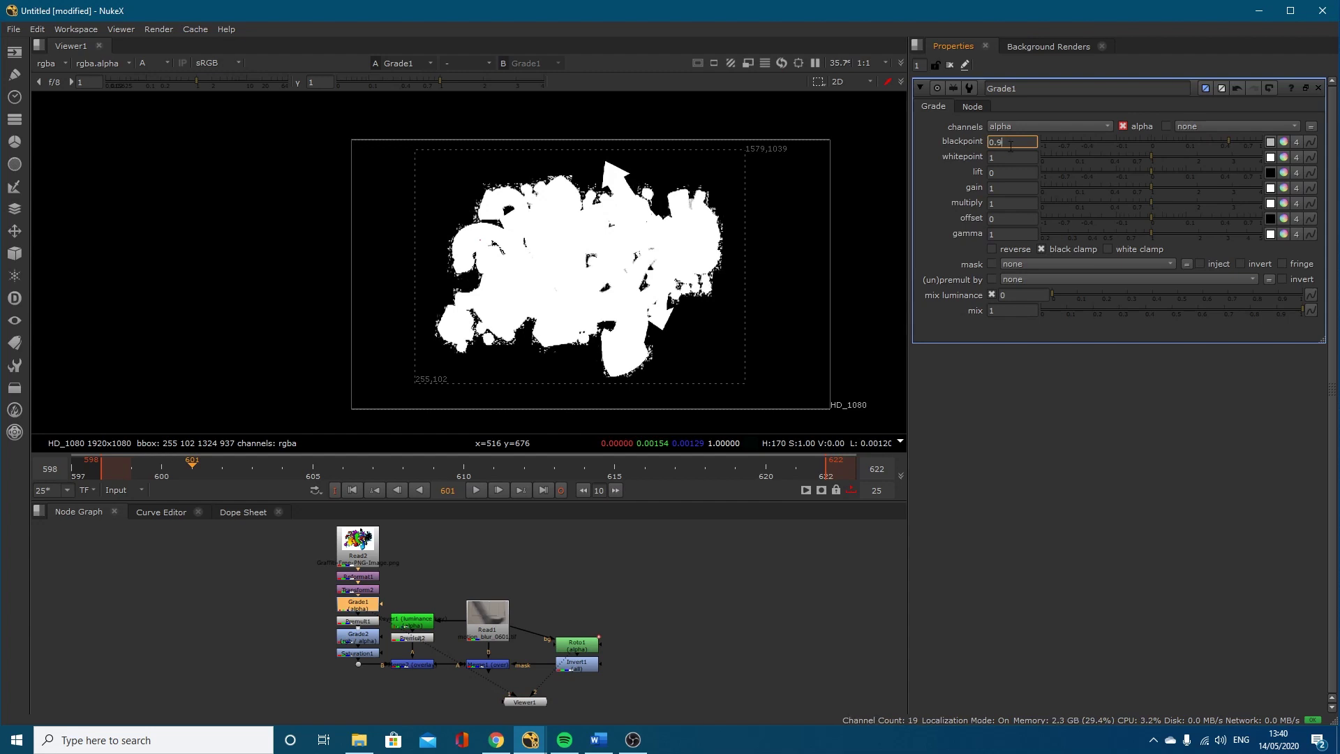
key(Return)
Step: View the Premult1 output in full colour and compare it with the Grade2 output
drag(391, 605, 360, 621)
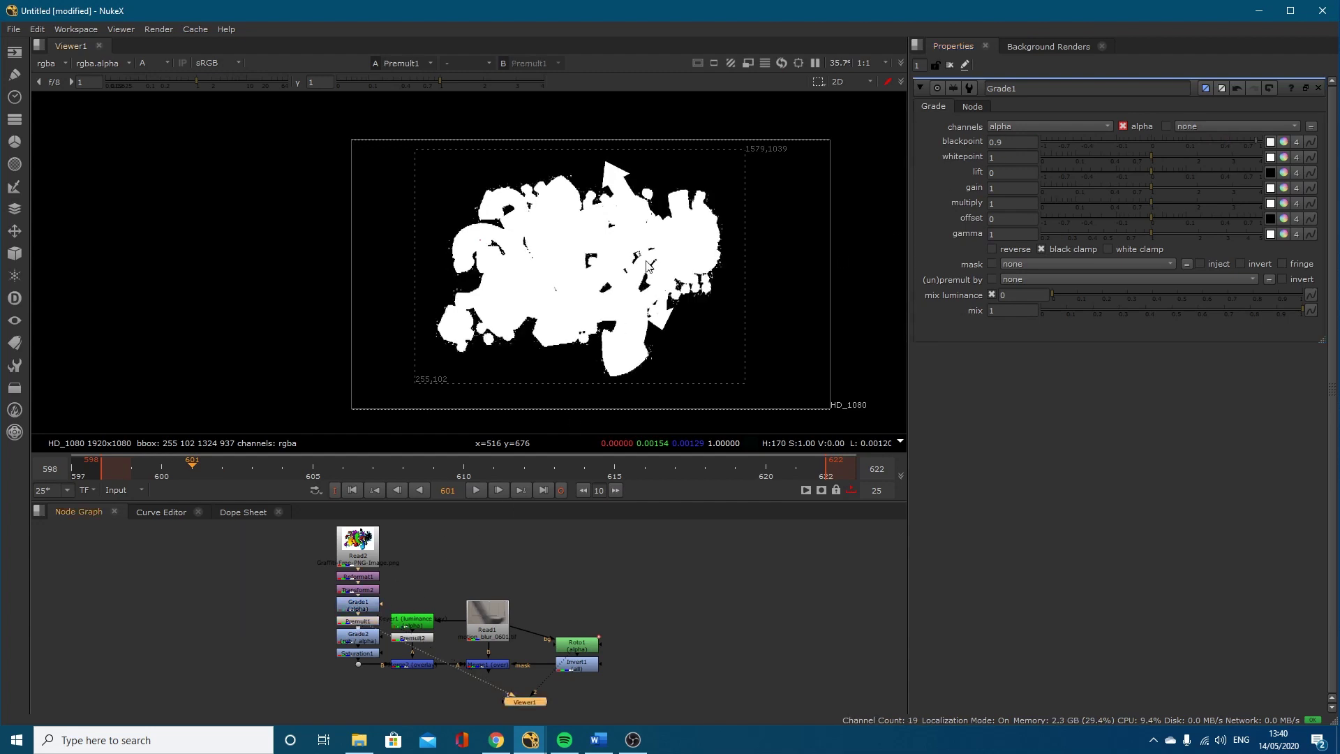
key(a)
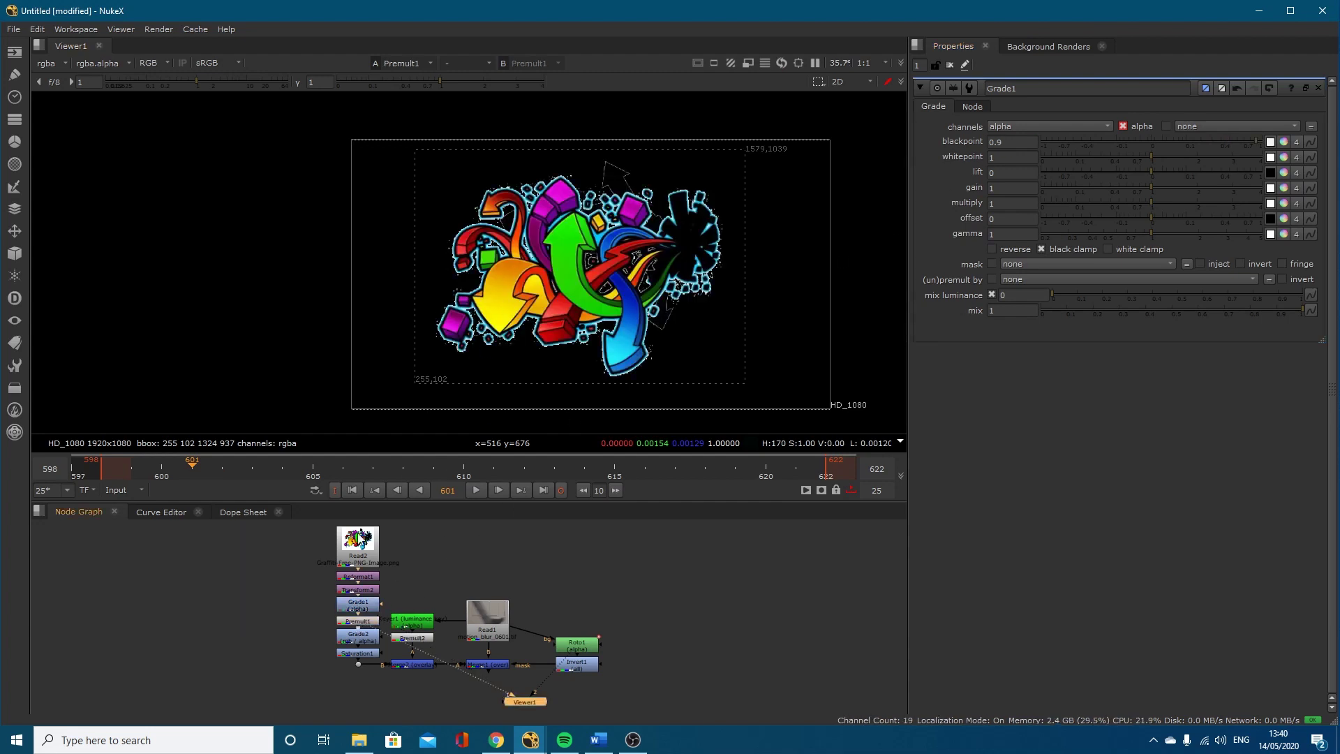
scroll(361, 643, up, 3)
click(361, 642)
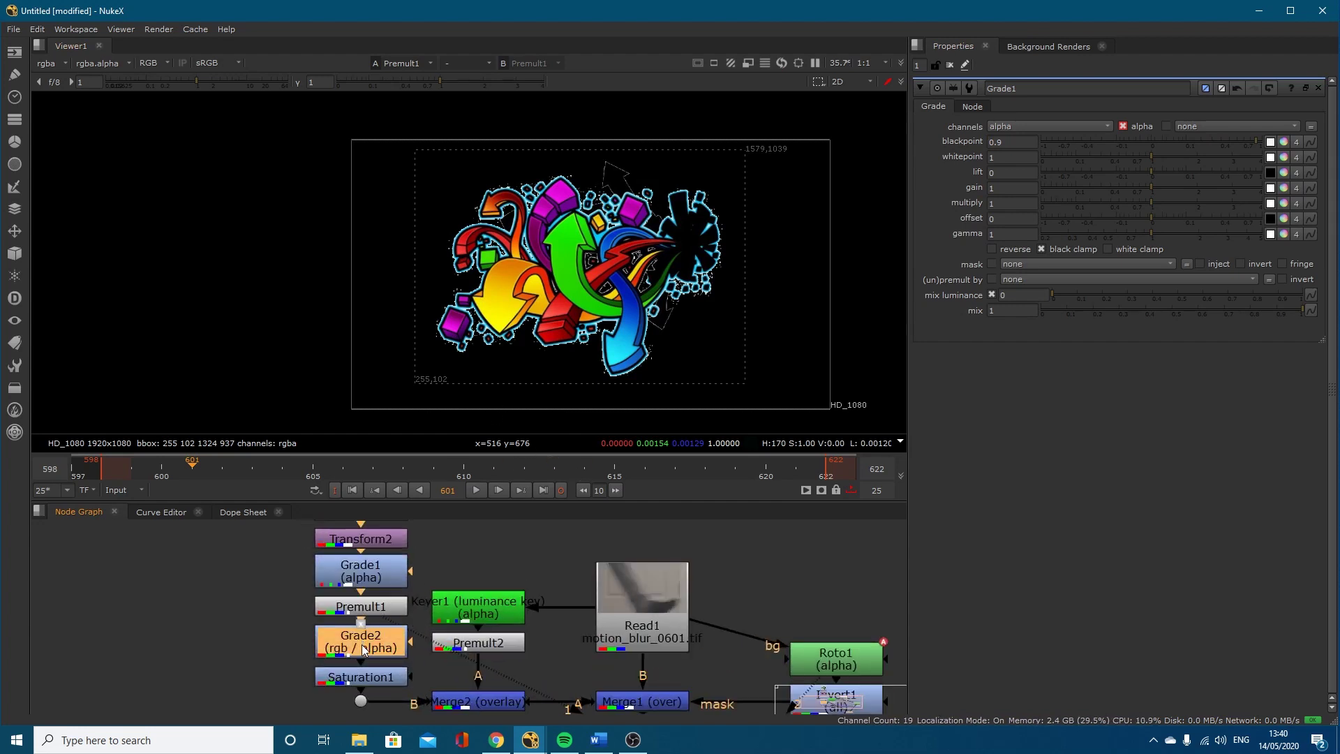
key(x)
click(814, 390)
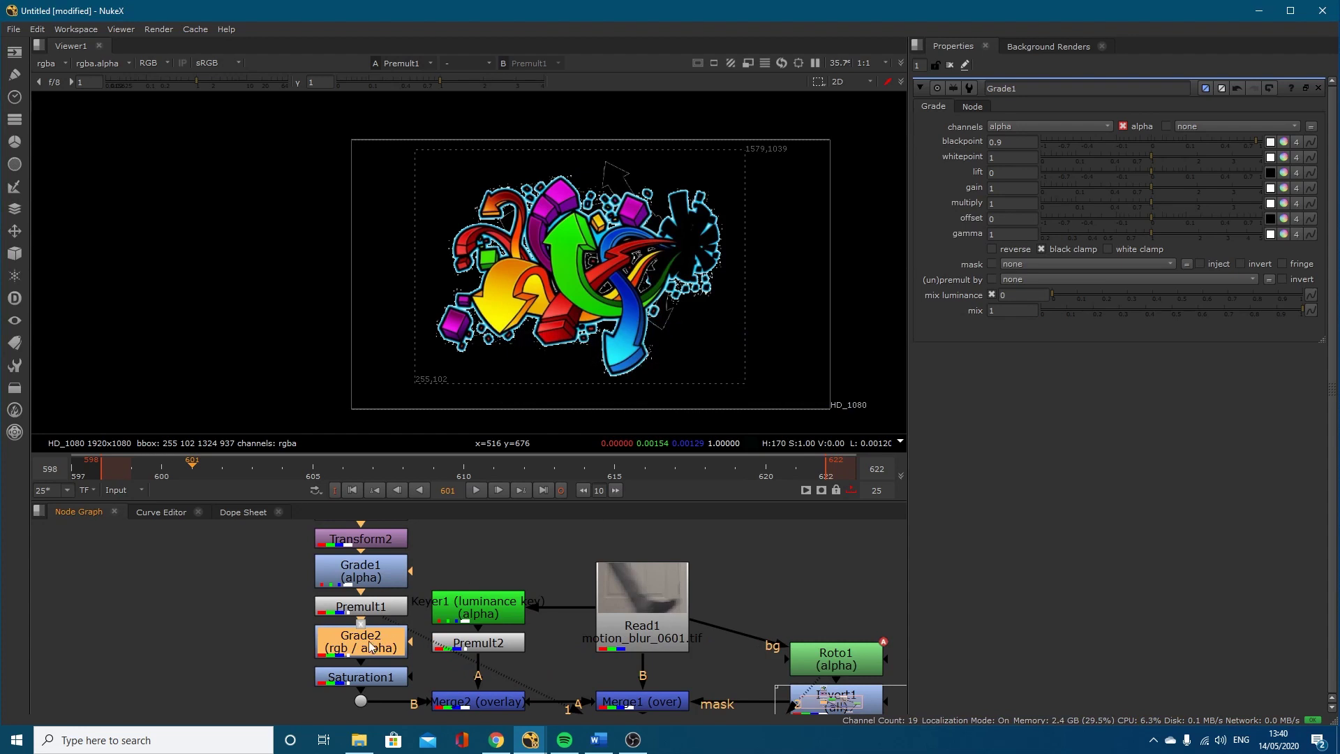
key(1)
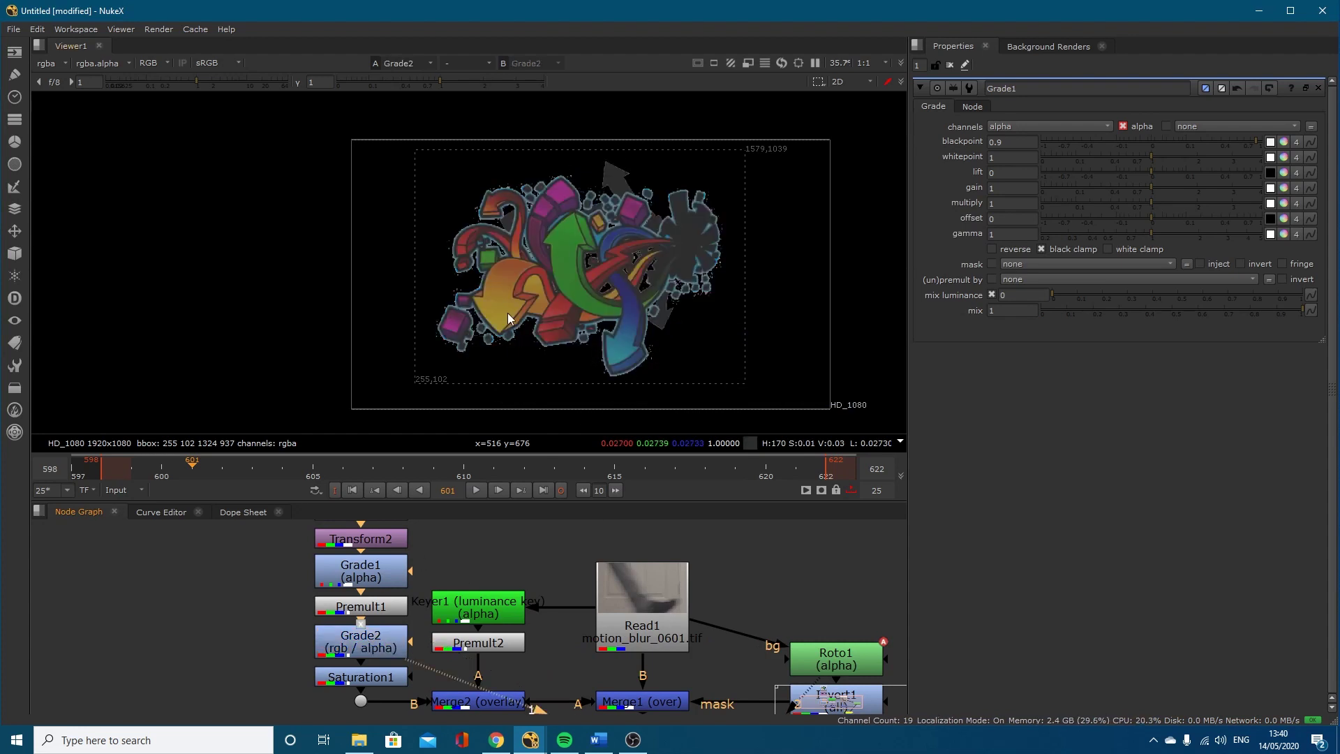
Step: Open the Grade2 and Saturation1 properties to review their colour settings
double_click(354, 643)
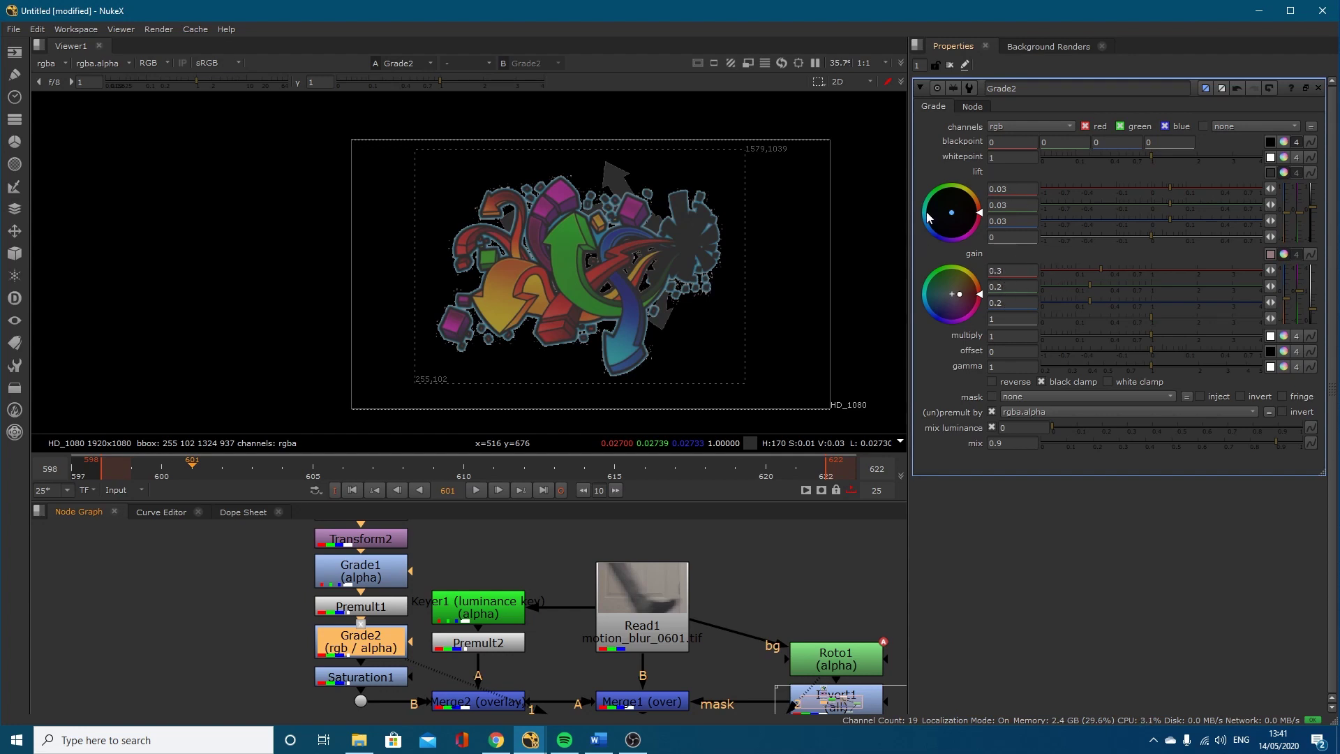
double_click(360, 677)
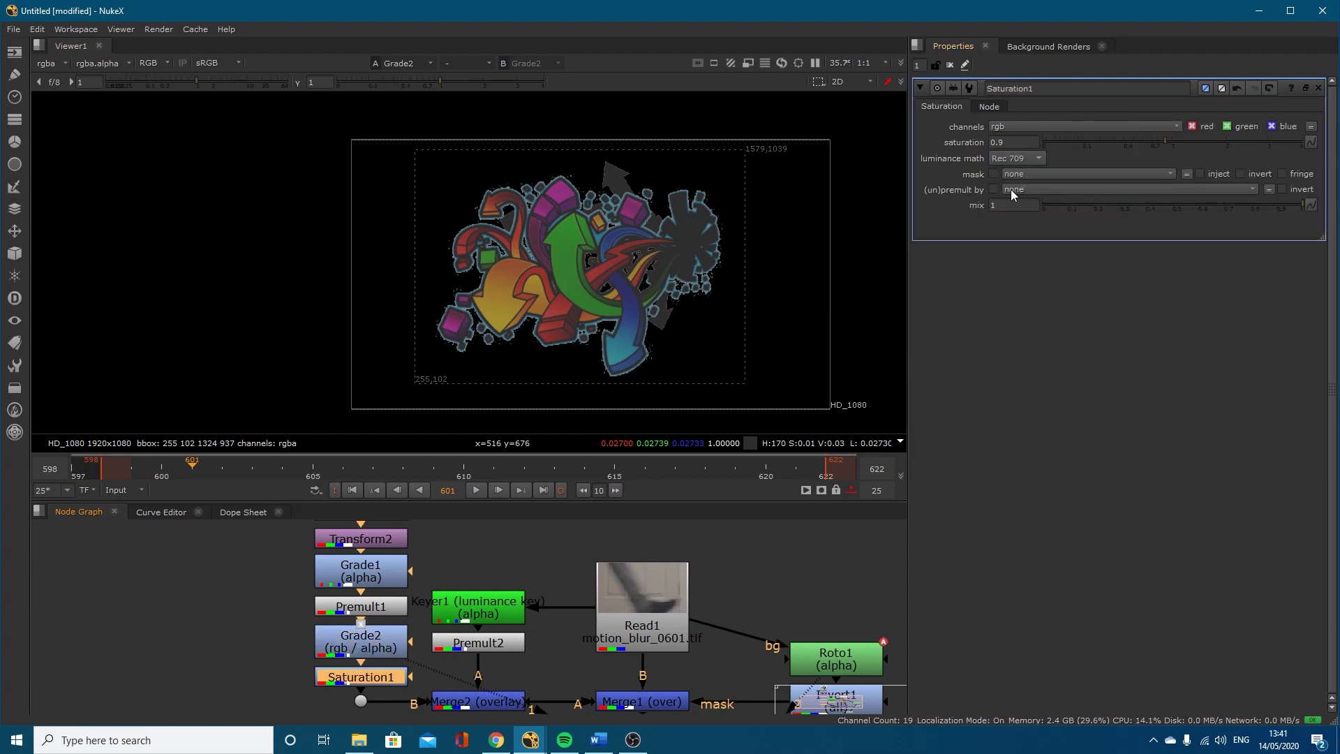
Step: View the alpha channel of the Keyer1 luminance key
click(508, 617)
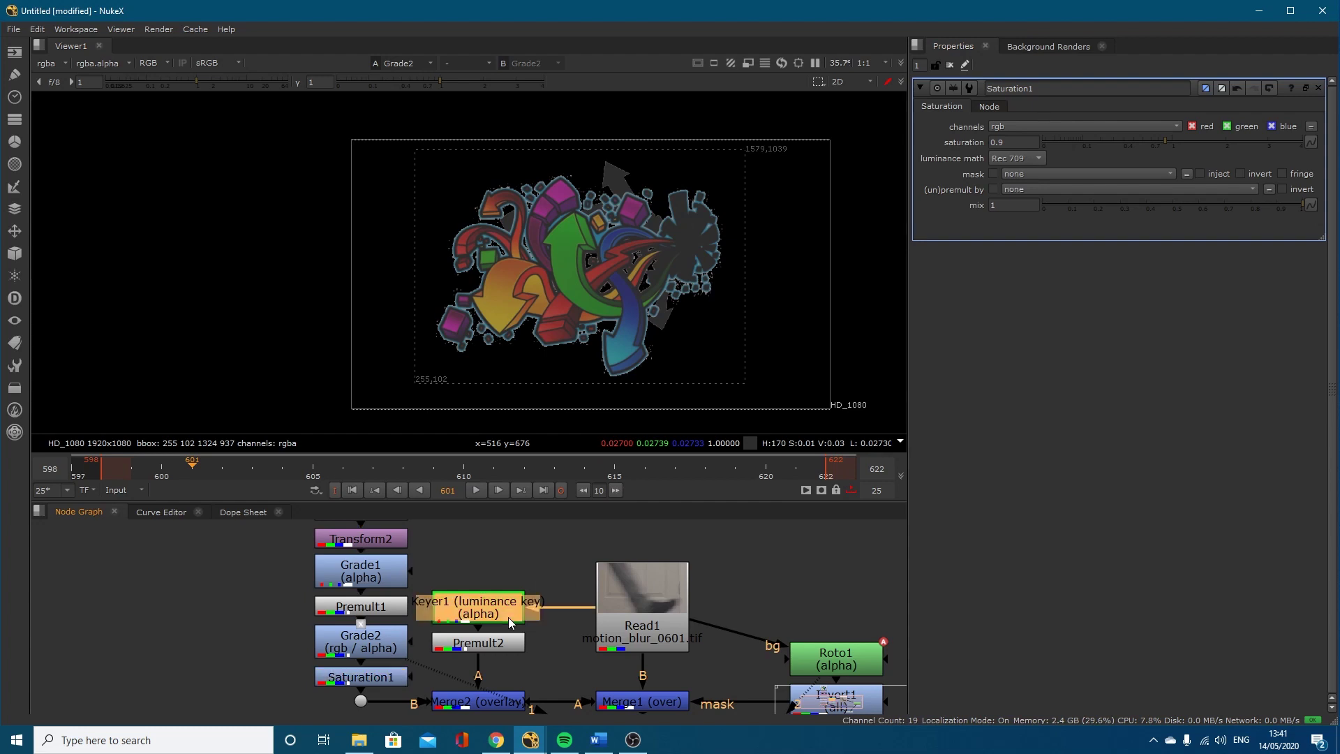
key(1)
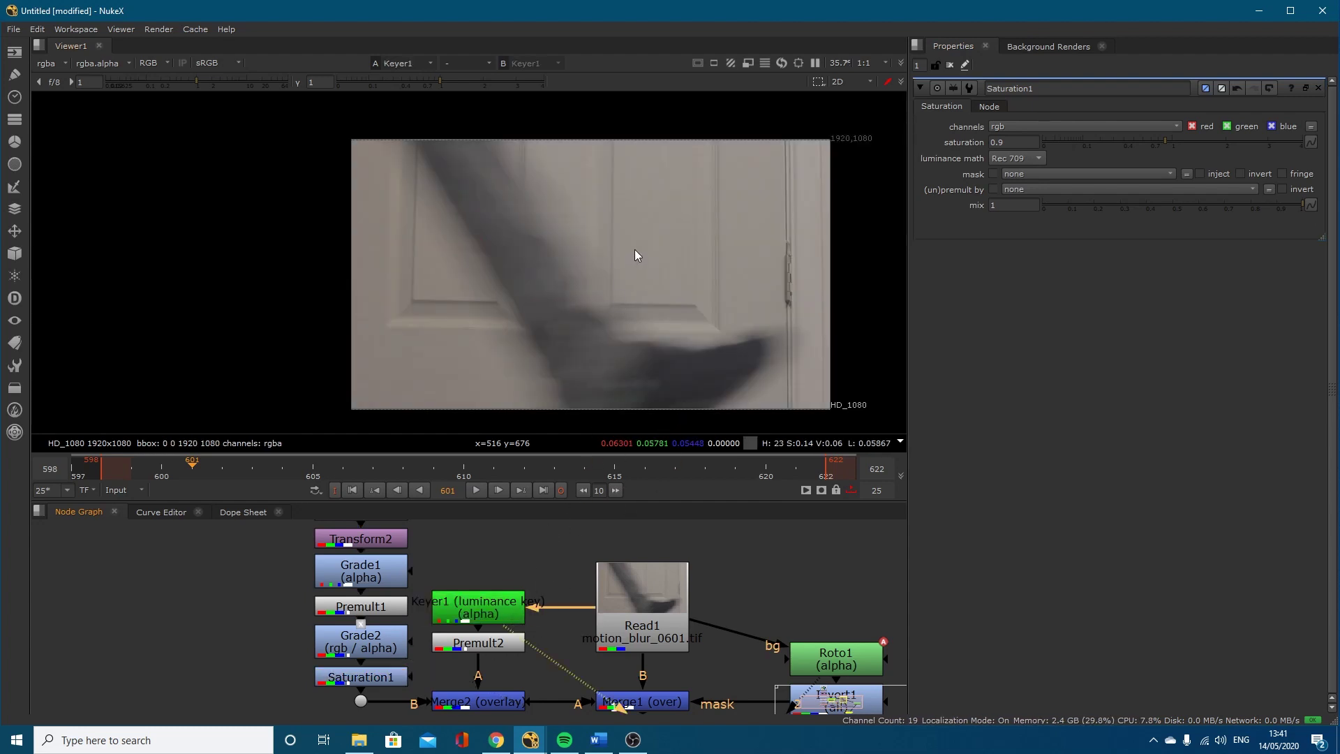
key(a)
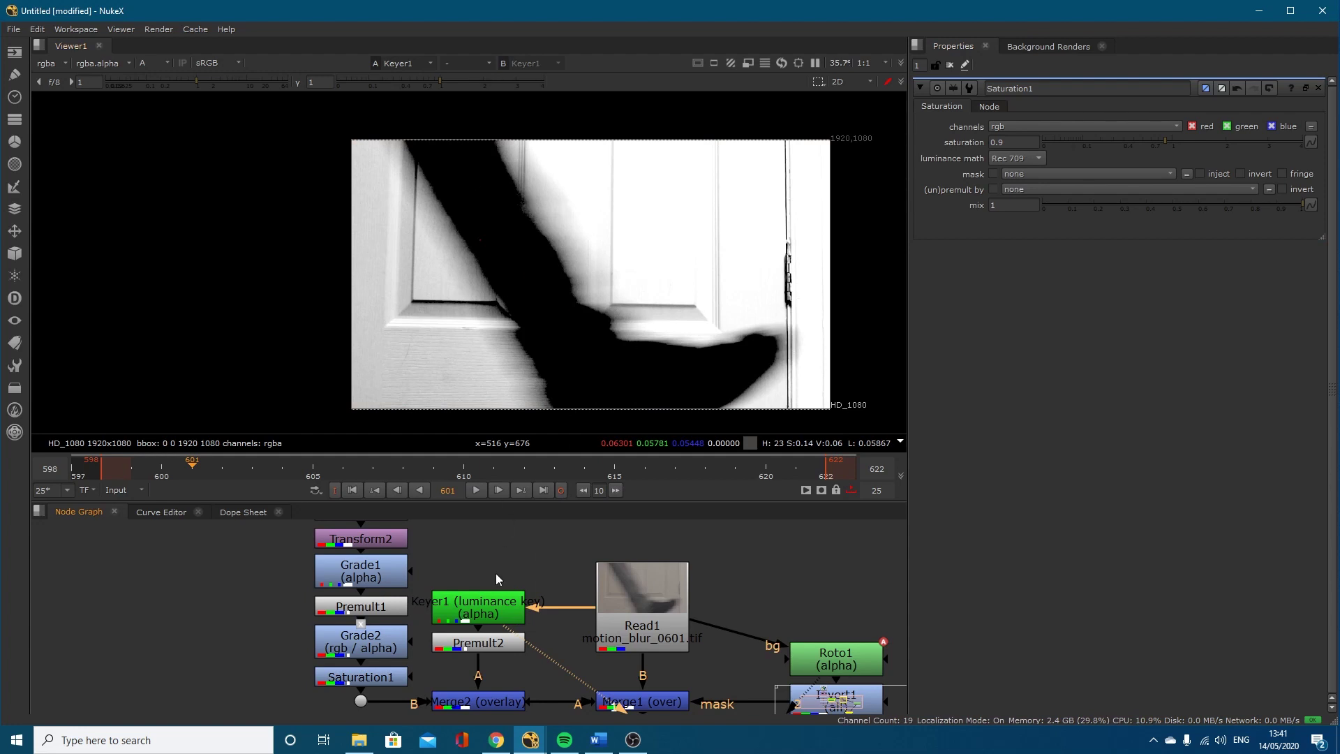
Step: Try shifting the A handle of Keyer1's luminance range, and undo the change
double_click(473, 609)
drag(1085, 255, 1094, 255)
key(ctrl+z)
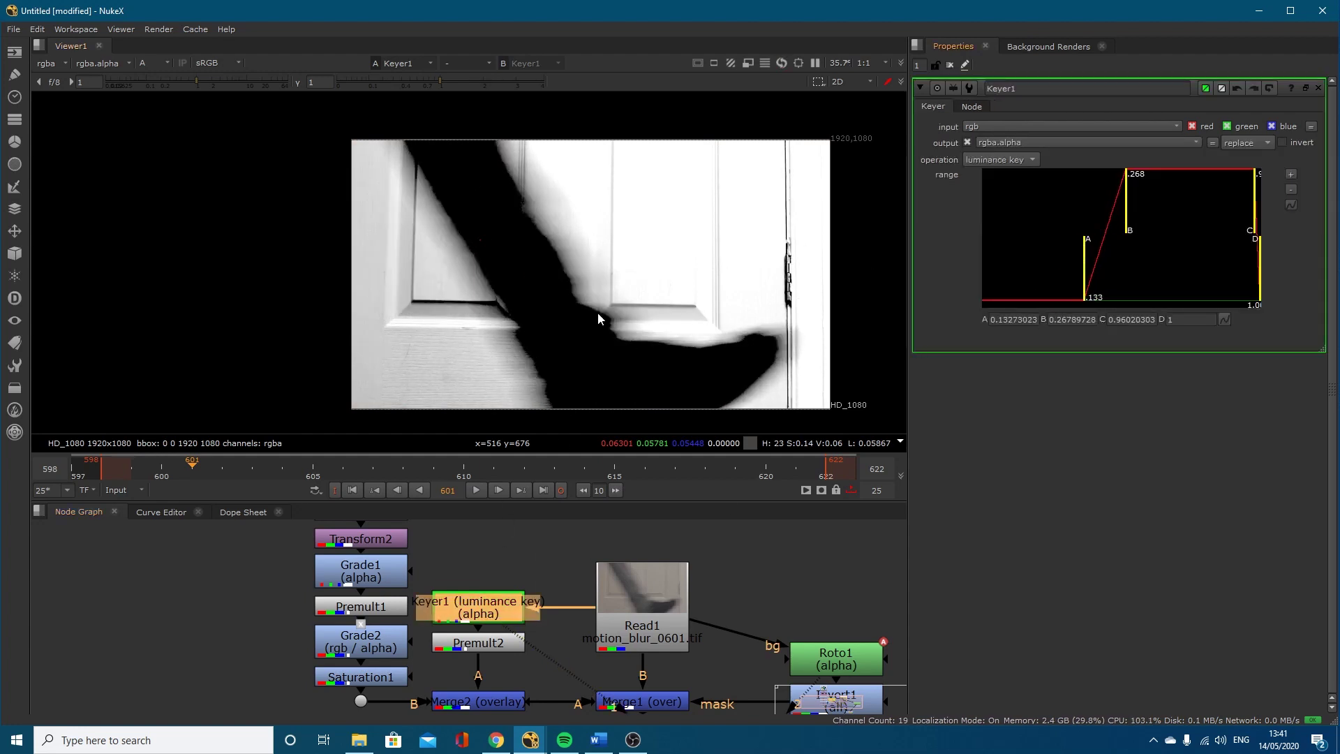
Step: View the Premult2 and Merge2 (overlay) outputs, and examine the Merge2 graffiti close up in full colour
click(478, 646)
key(1)
click(482, 704)
key(1)
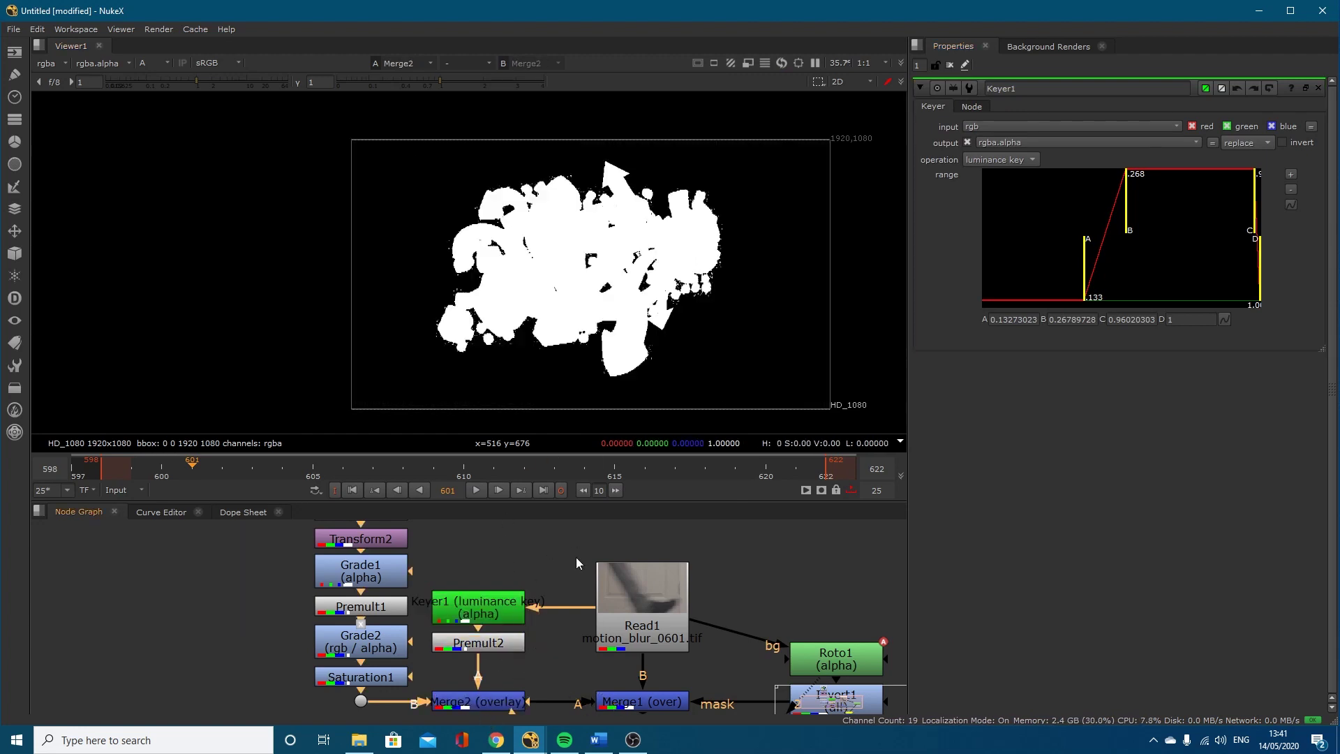
key(a)
scroll(593, 286, up, 2)
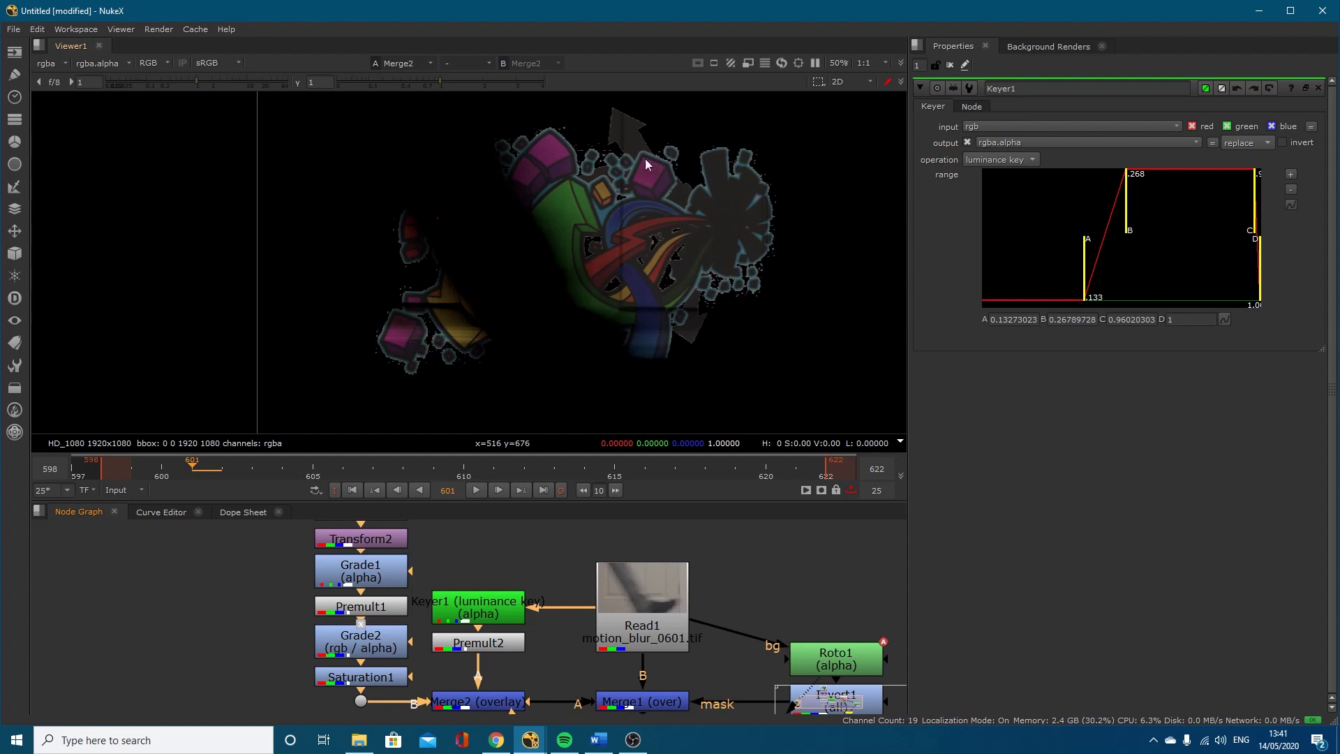
scroll(623, 258, up, 3)
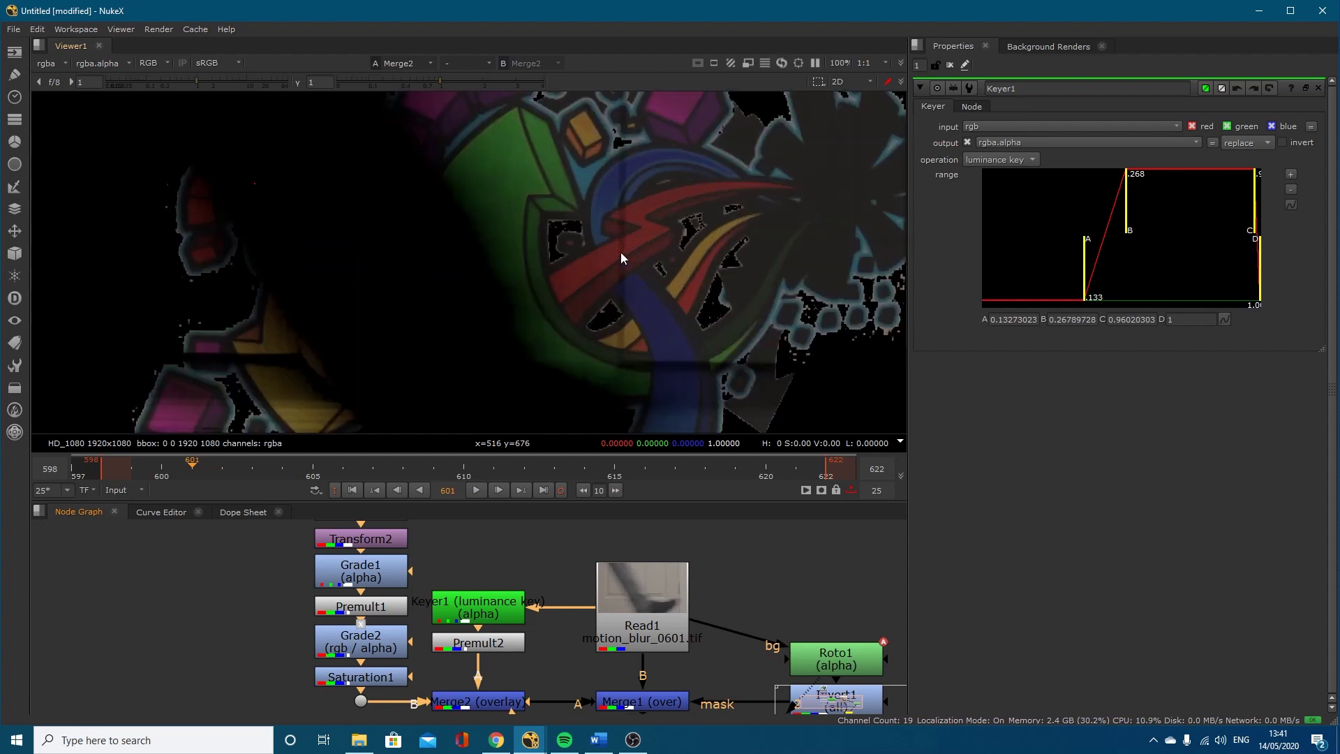
Step: View the outputs of Premult2, Merge2 (overlay) and Merge1 (over) in turn
click(478, 643)
key(1)
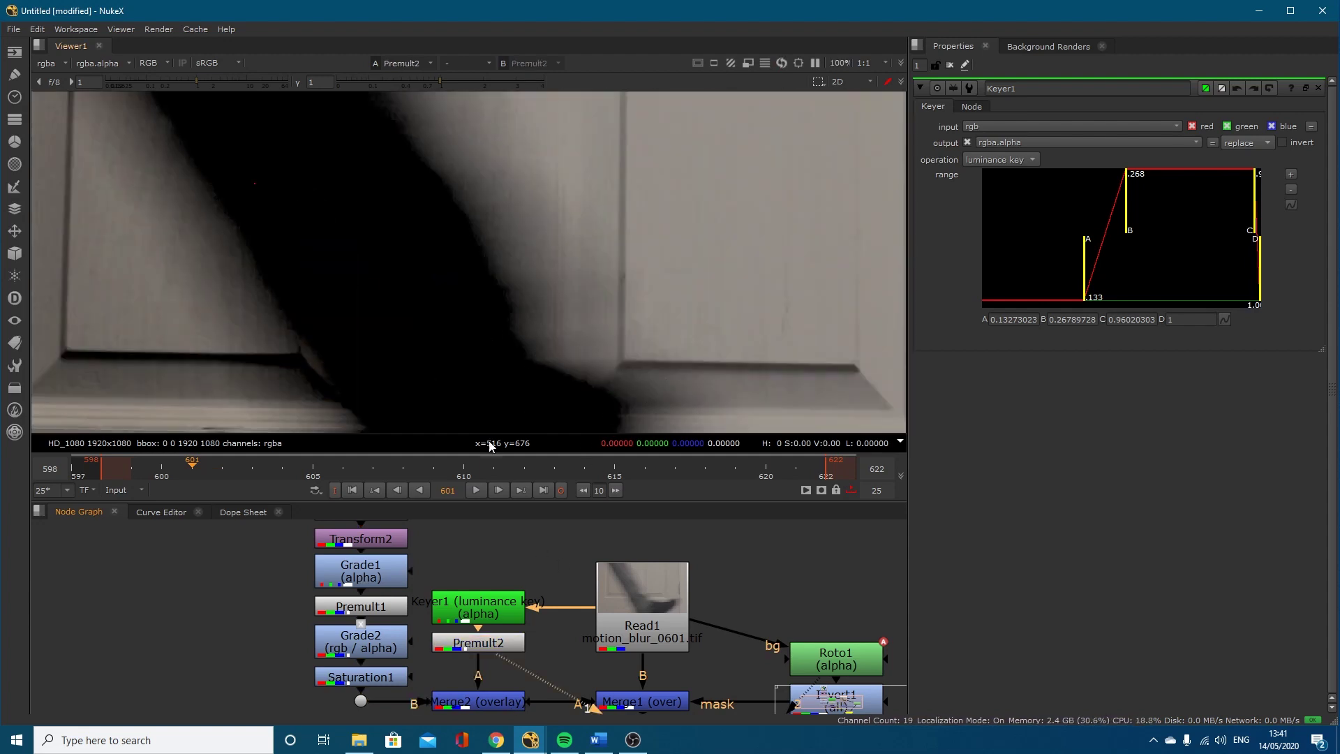
click(474, 695)
key(1)
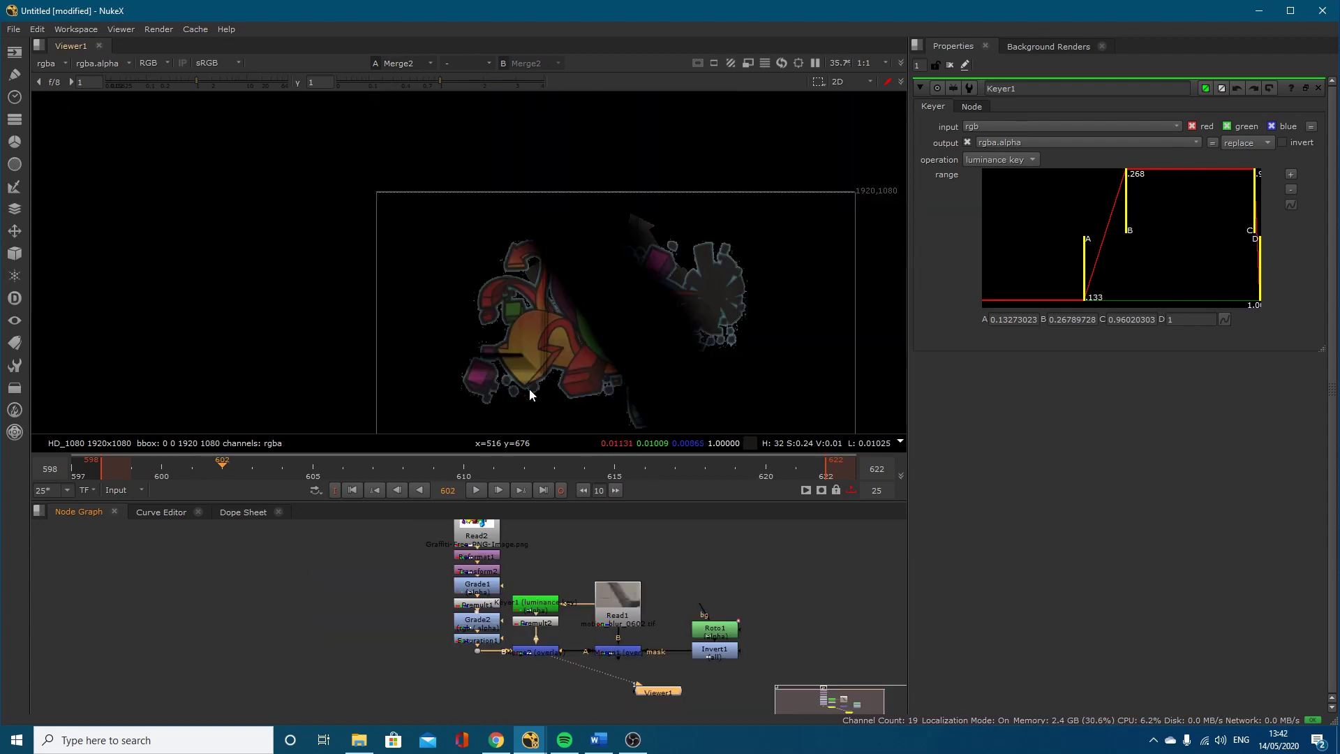
click(624, 653)
key(1)
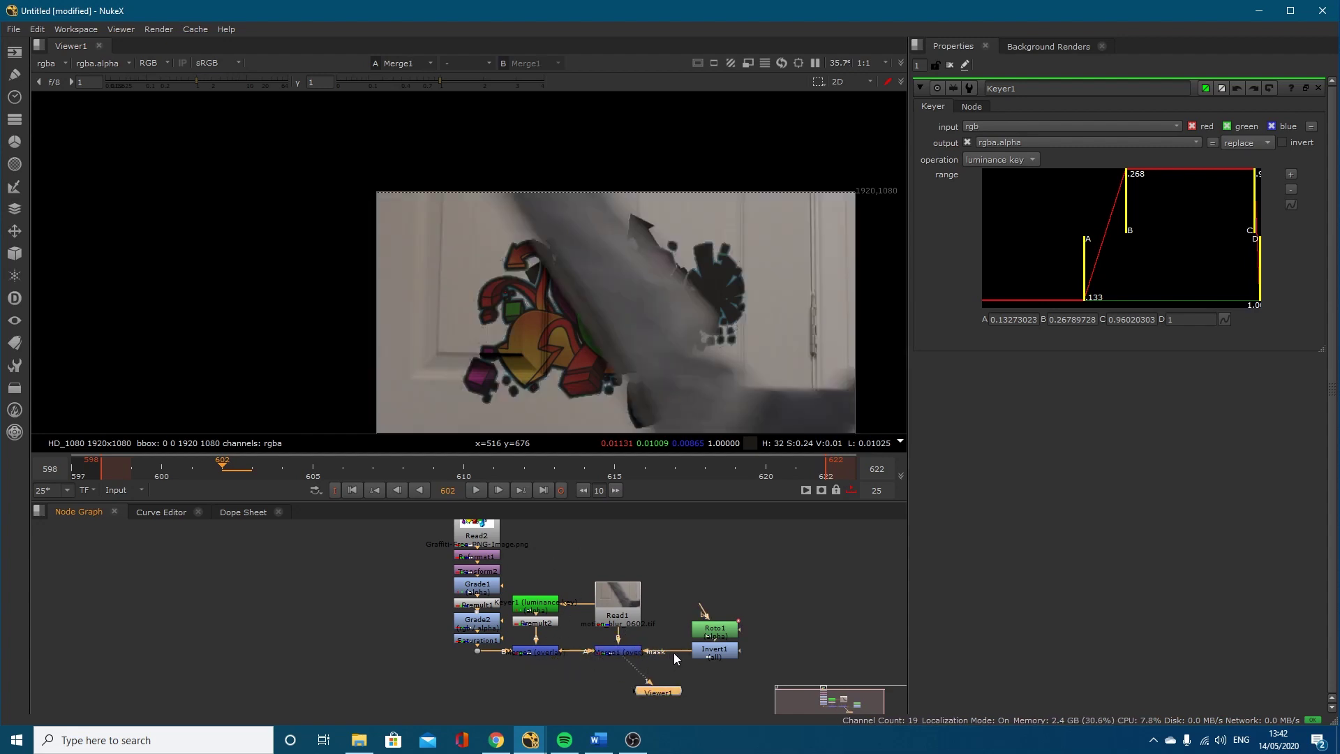
Step: Disconnect the Invert1 mask from Merge1 to compare neighbouring frames without it, and reconnect the mask
drag(690, 653, 658, 649)
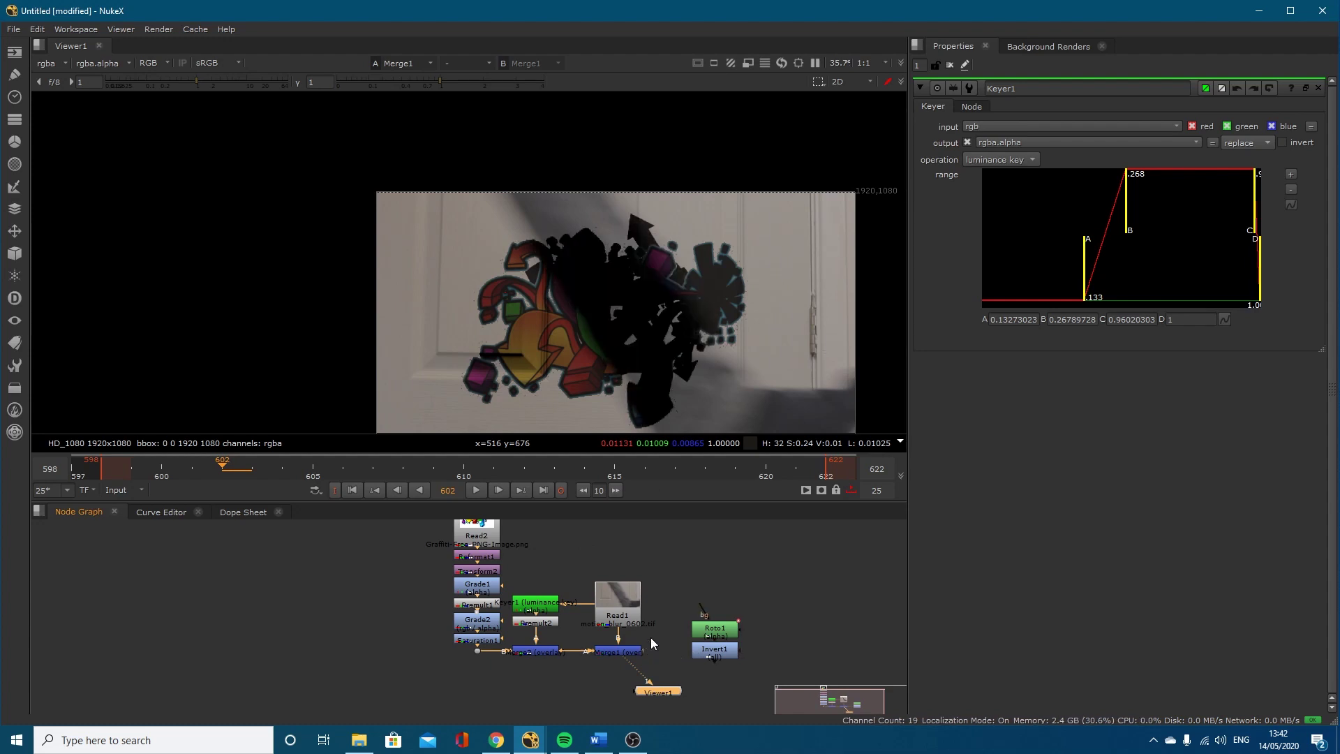
drag(683, 600, 776, 692)
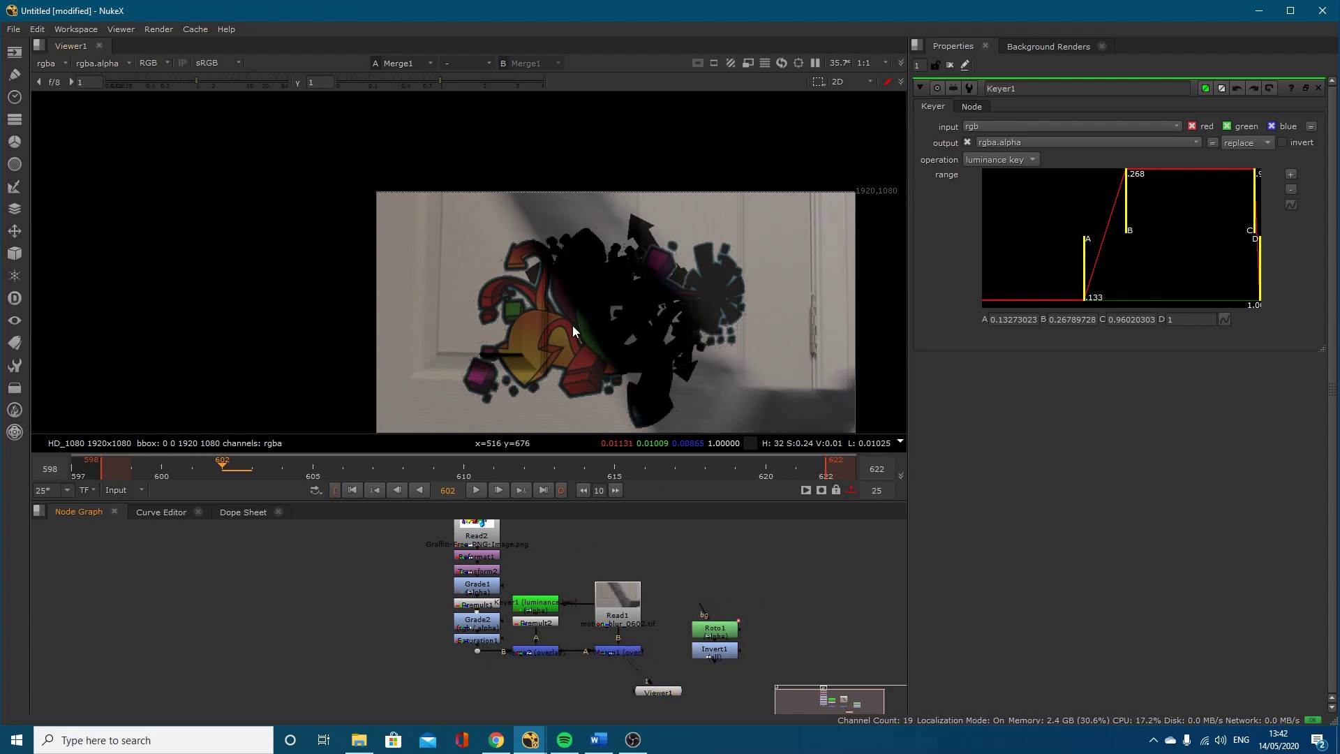
key(Left)
key(Left)
key(Right)
key(Right)
key(Right)
key(Left)
drag(680, 649, 709, 651)
Step: Step through the masked Merge1 composite up to frame 611 to examine the graffiti behind the moving legs
key(Right)
key(Right)
key(Right)
key(Right)
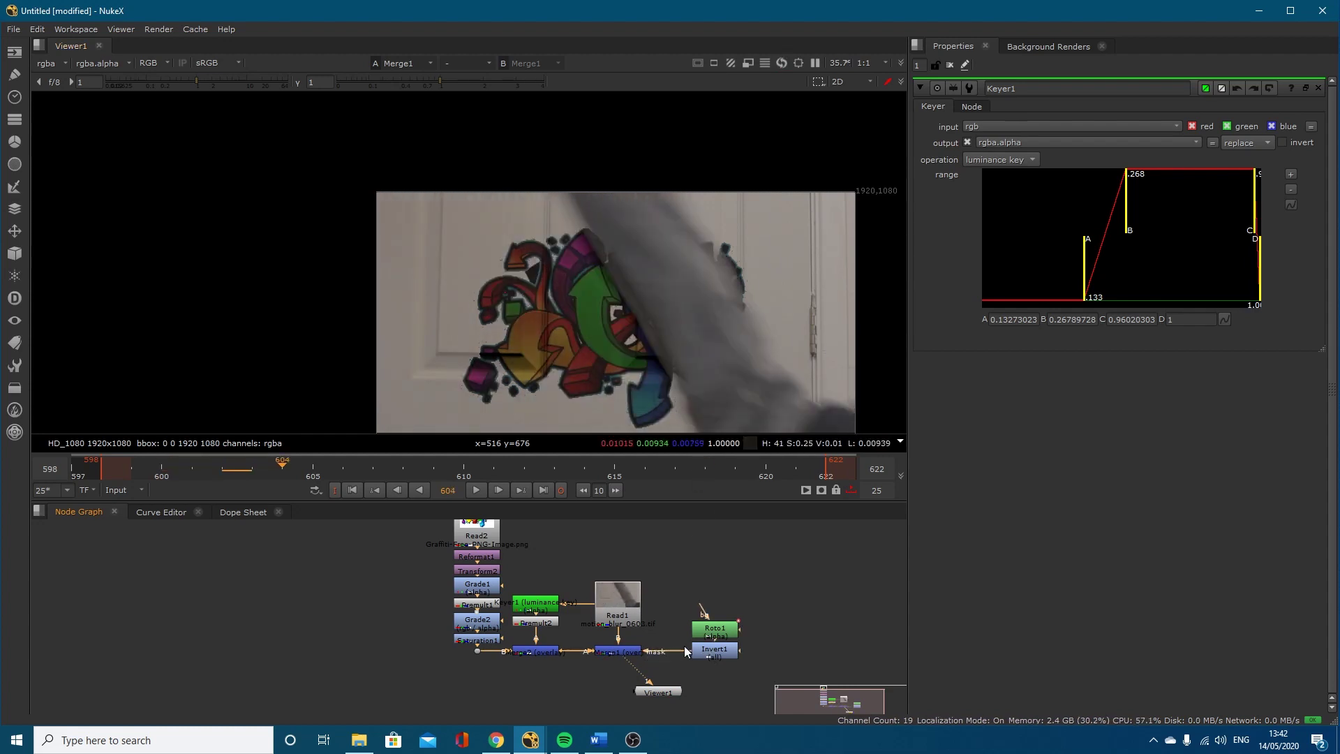
key(Right)
key(Right)
key(Right)
key(Right)
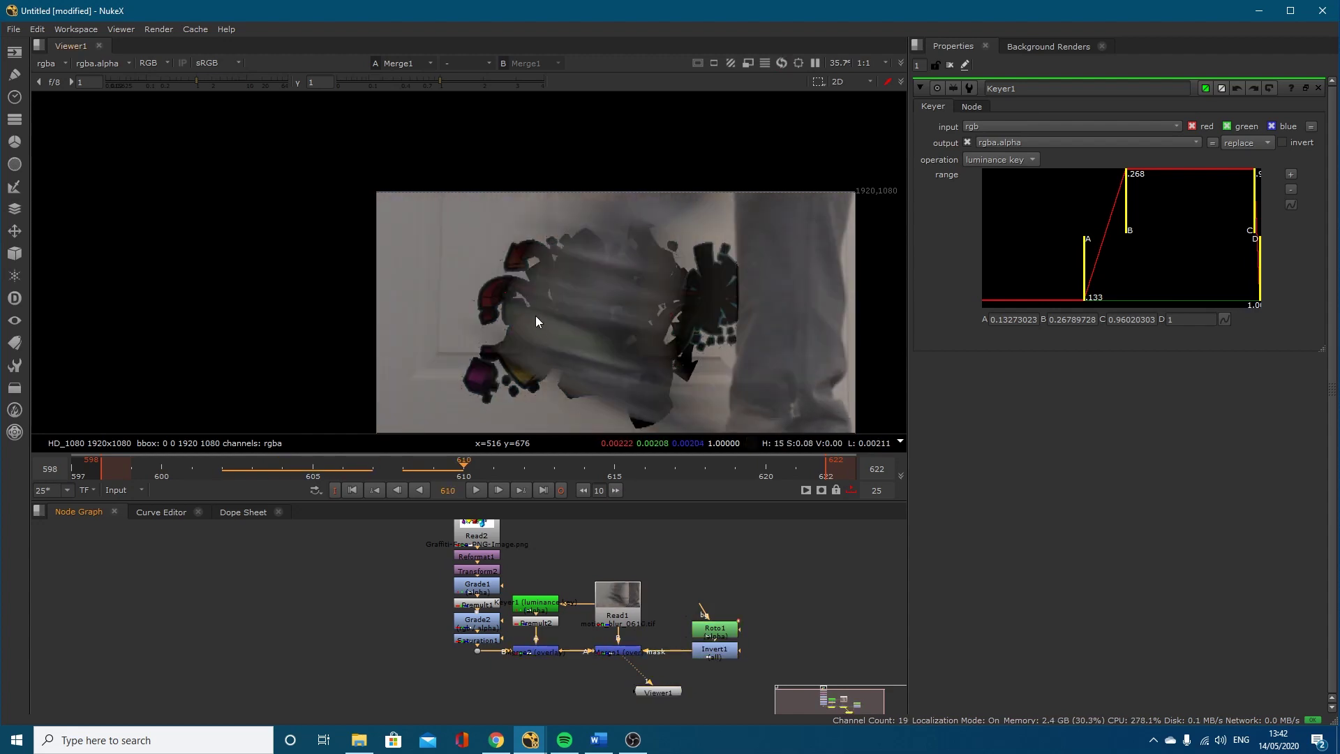
mouse_move(688, 648)
mouse_down()
mouse_move(663, 645)
mouse_move(702, 651)
mouse_up()
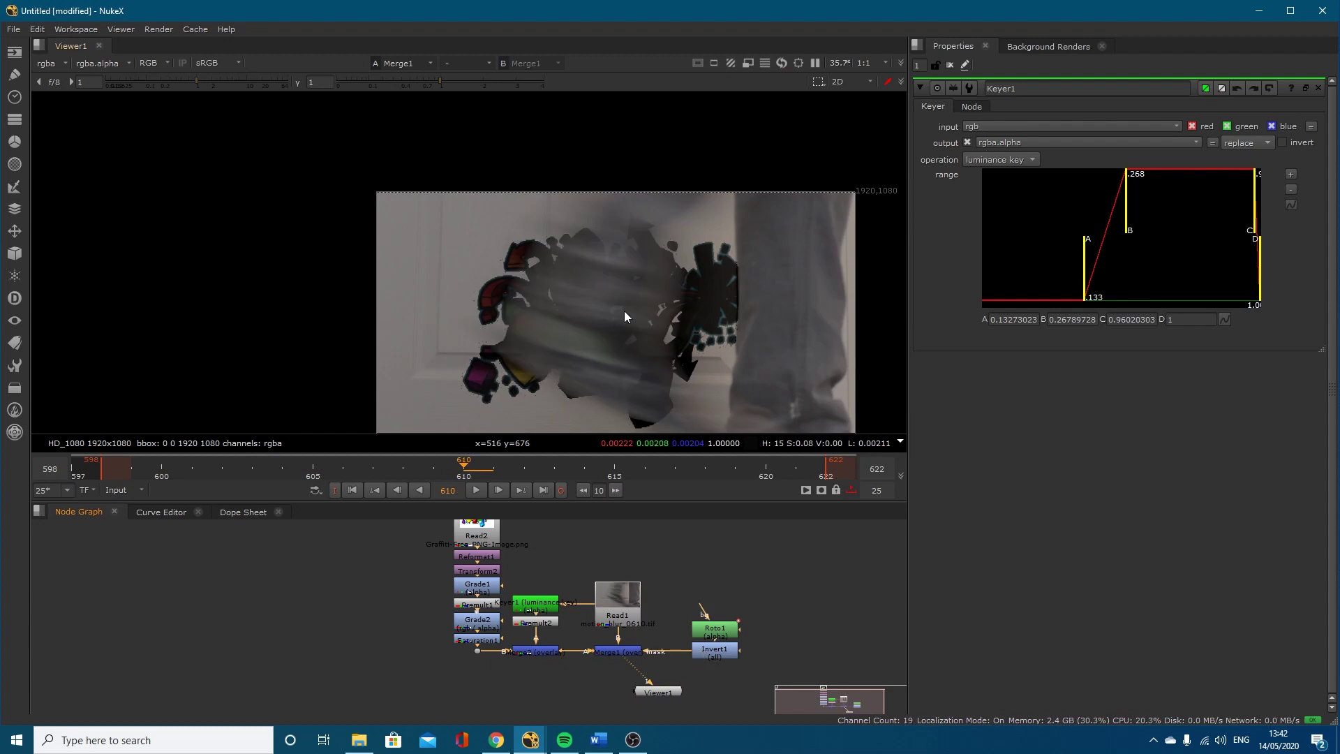
key(Right)
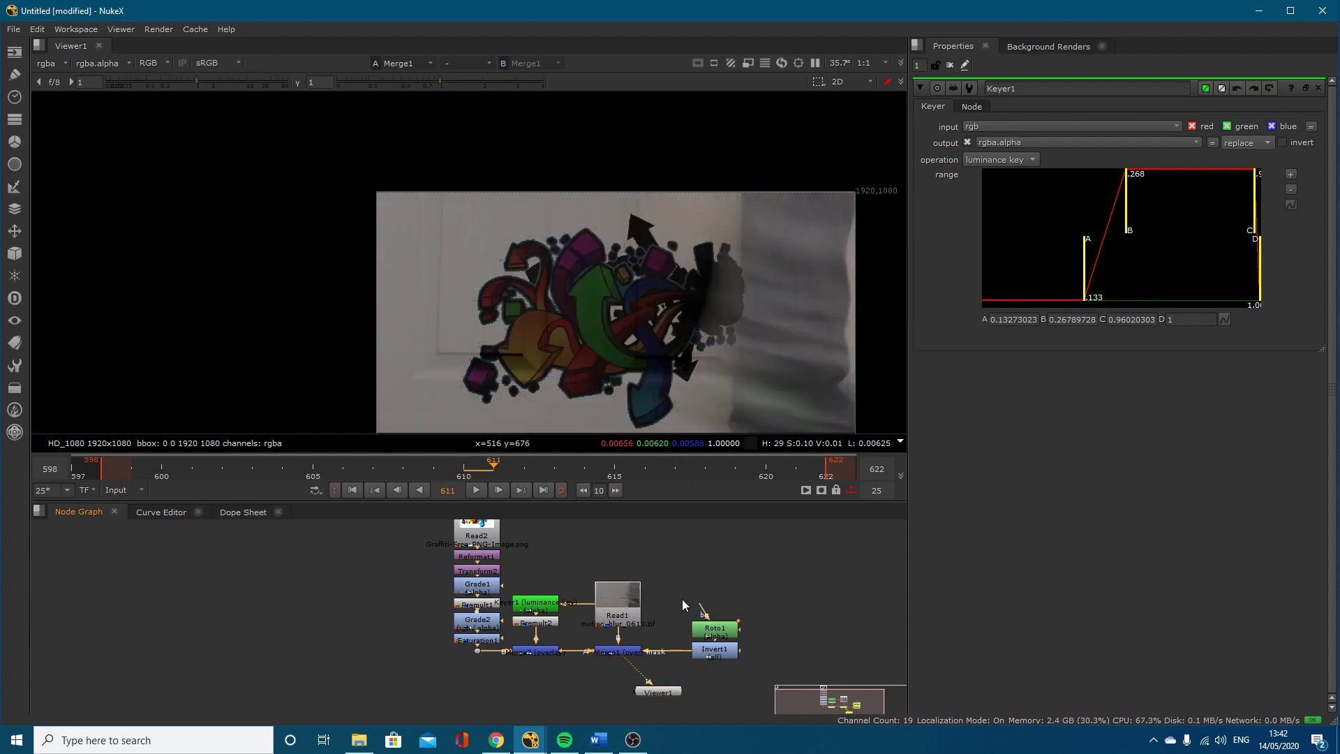
Step: Duplicate the graffiti chain, the Keyer1 branch, Read1 and both merges into empty graph space, leaving out Roto1 and Invert1
middle_drag(617, 620, 673, 641)
scroll(671, 634, down, 2)
scroll(672, 640, up, 2)
click(682, 627)
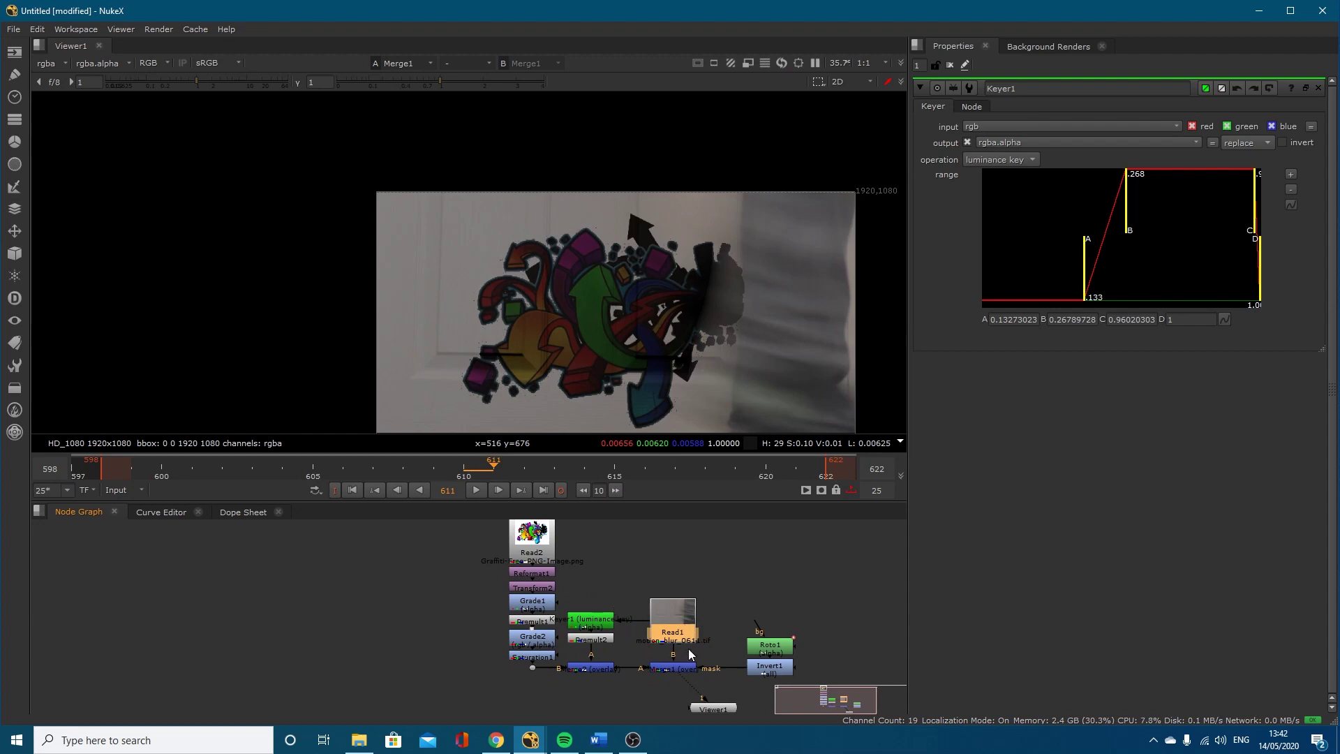
scroll(689, 653, down, 1)
drag(713, 674, 505, 525)
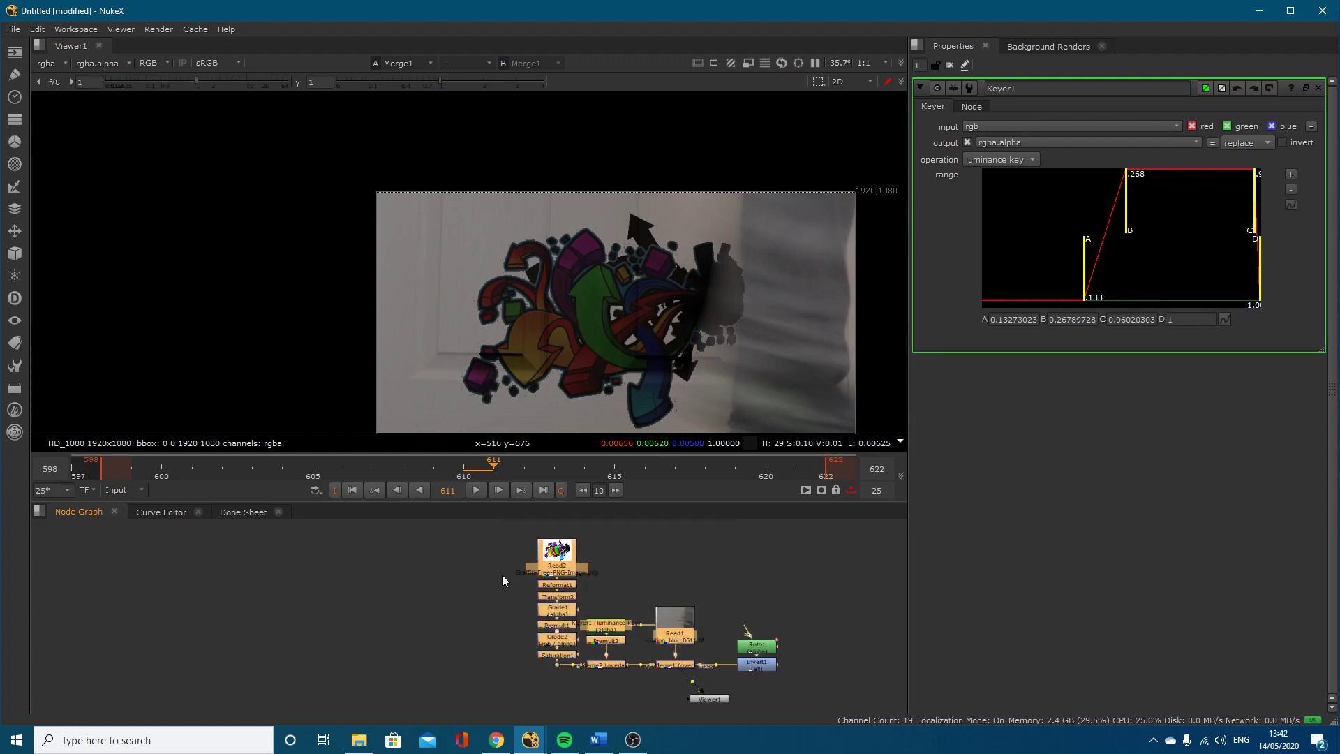
click(219, 616)
key(ctrl+v)
drag(234, 614, 342, 623)
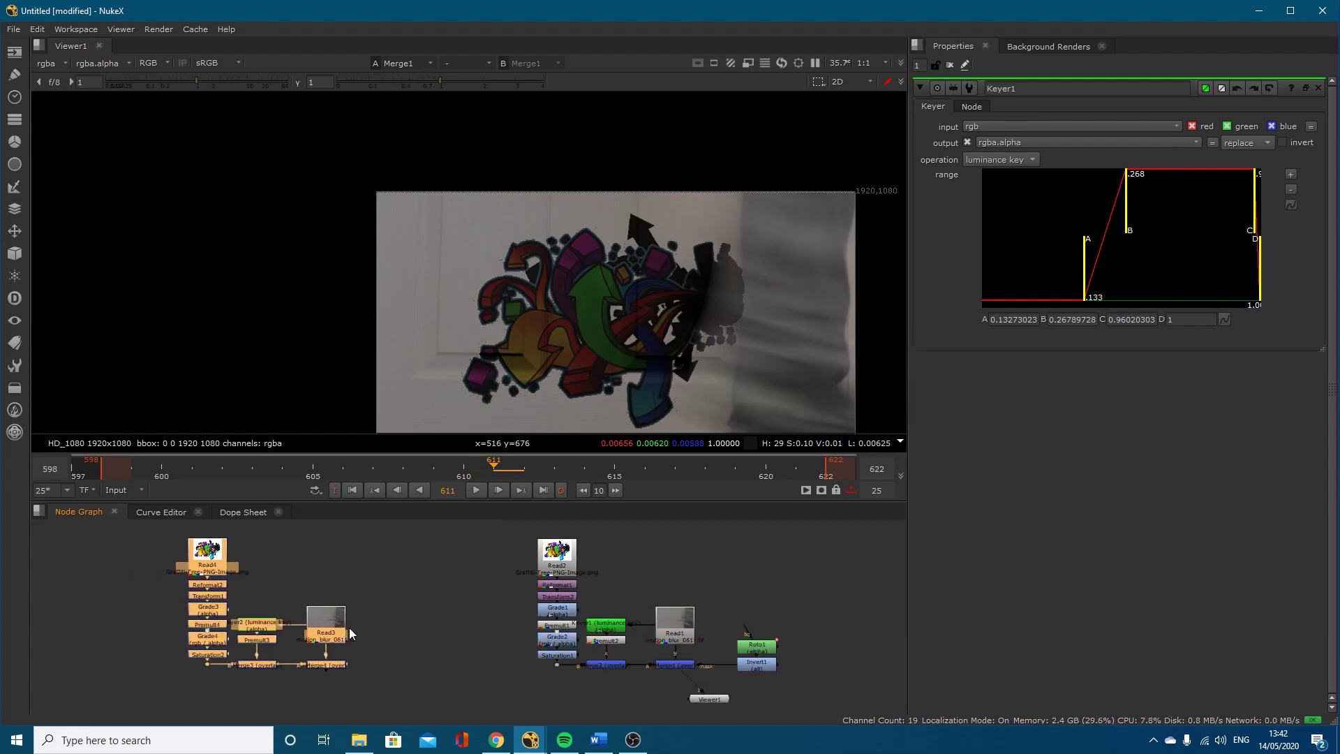
Step: View the duplicated Merge4 and move it with Read3 away from the copied graffiti chain, detaching Read3 from the copied keyer
click(316, 663)
key(1)
middle_drag(352, 647, 477, 631)
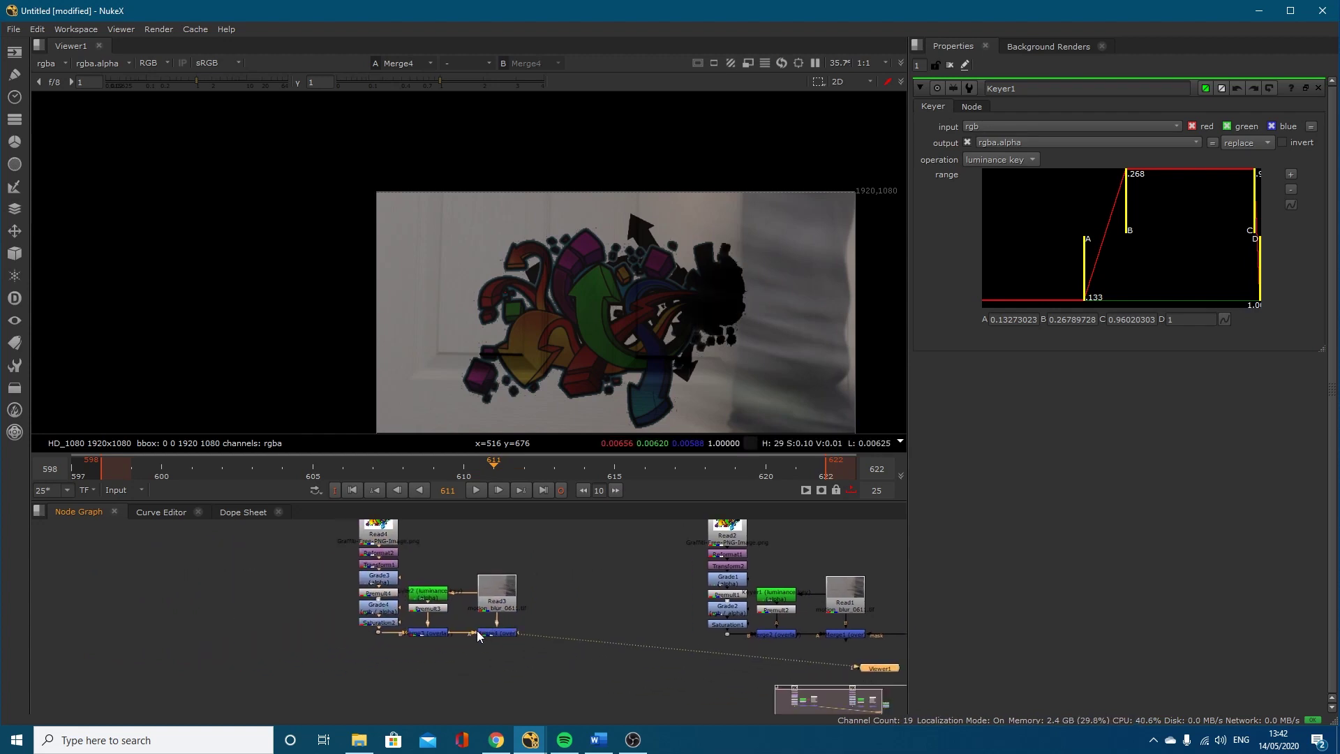
click(481, 578)
drag(481, 578, 554, 585)
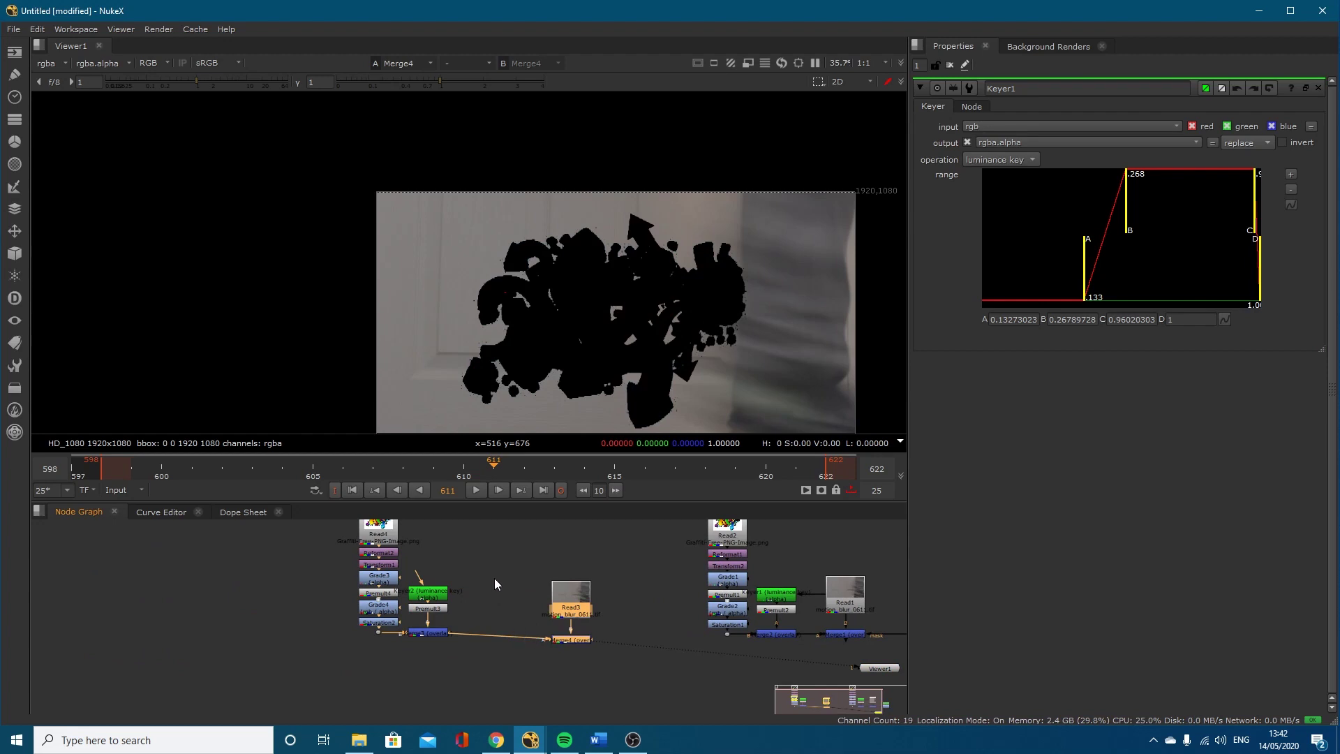
Step: Feed a CheckerBoard into Merge4's A input, scaled to about 0.43 and positioned over the door with a Transform
key(Tab)
text(check)
key(Return)
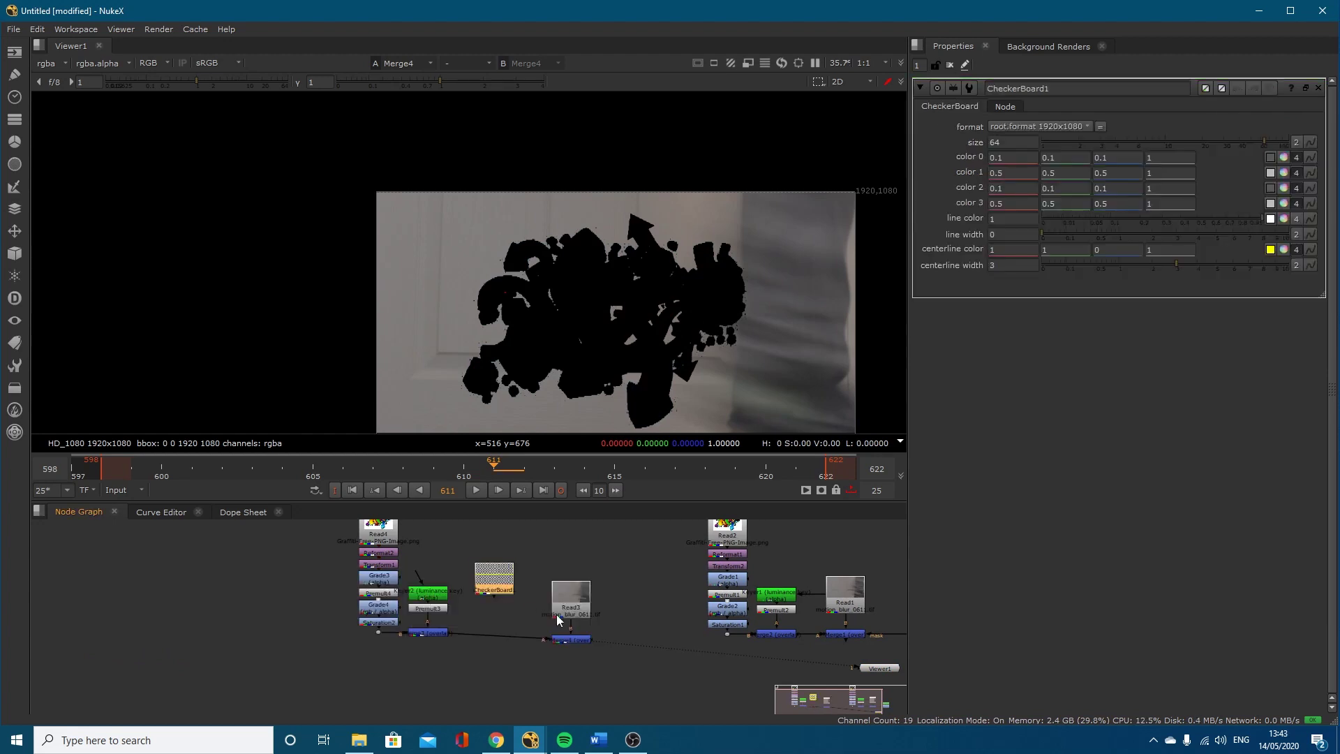
drag(470, 633, 497, 580)
drag(500, 574, 486, 632)
key(t)
drag(631, 340, 613, 311)
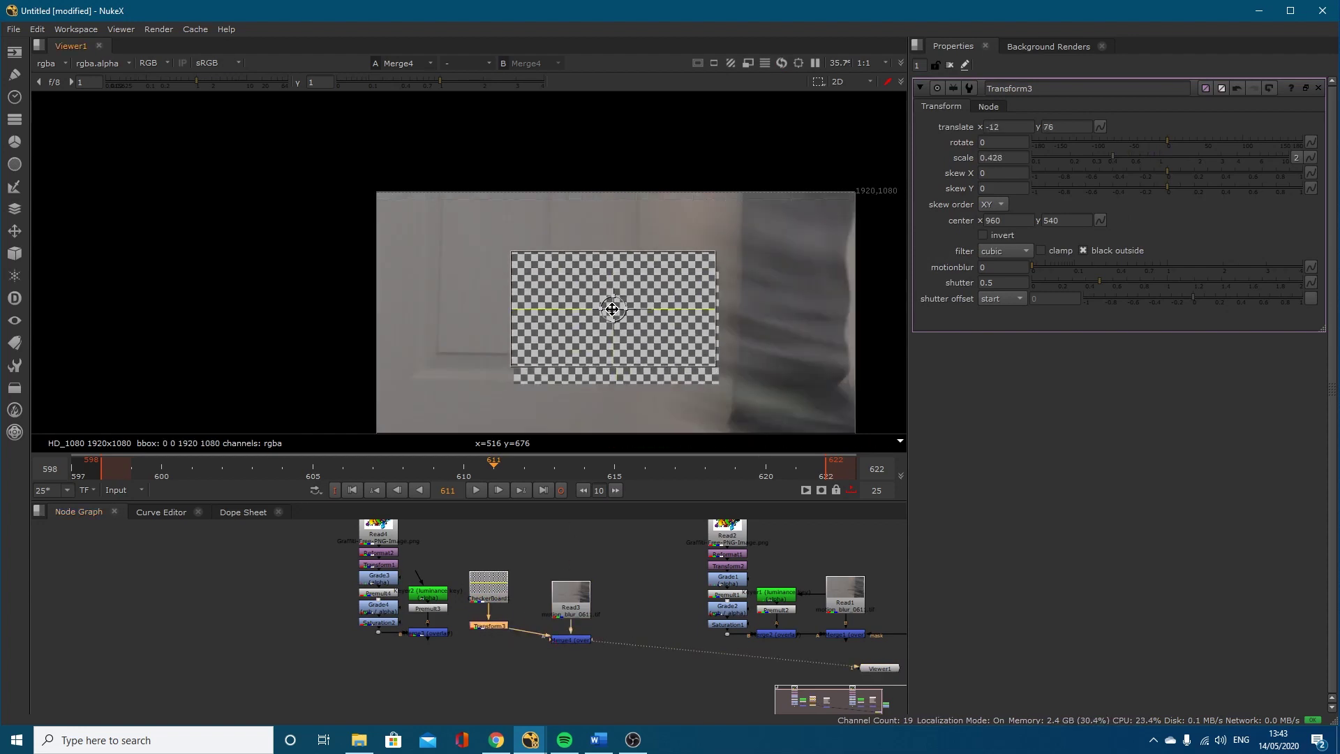
Step: Colour the CheckerBoard by setting color 1 green, color 2 red and color 3 blue to 0, and line color to 0.074
click(489, 590)
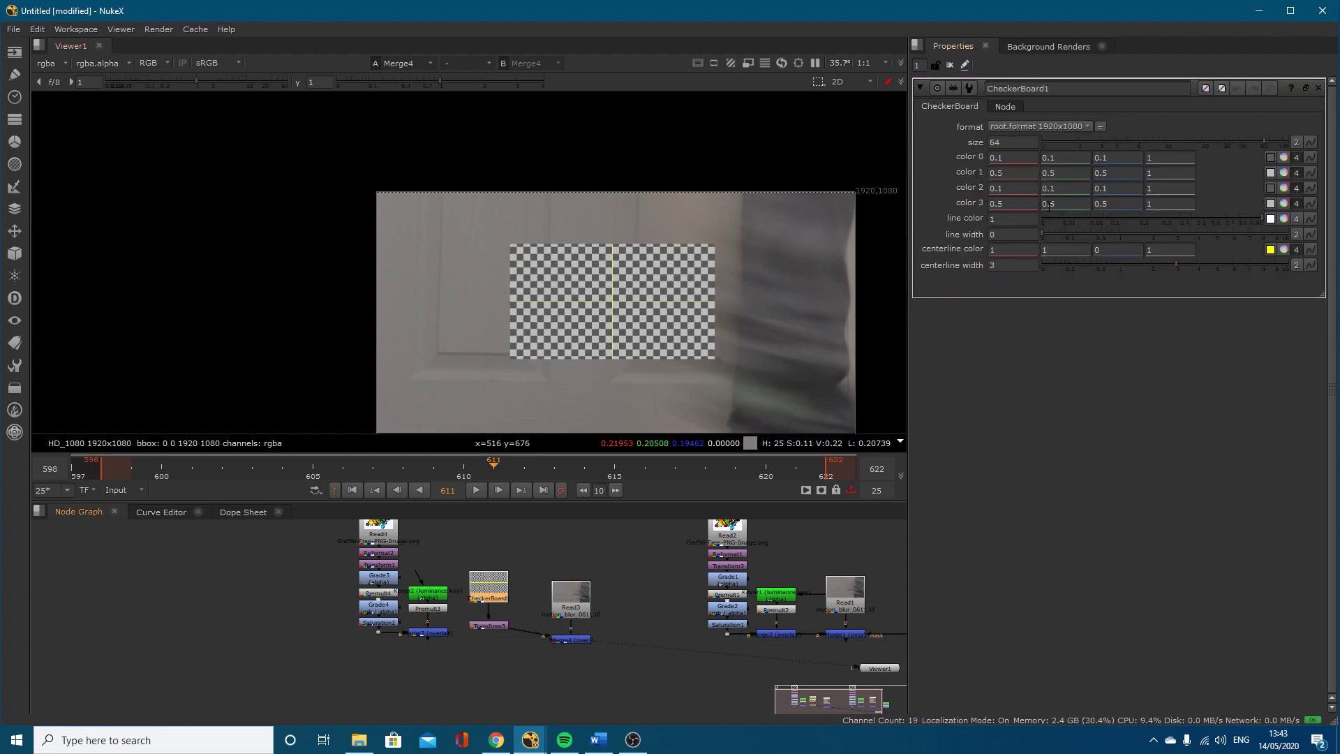
click(1040, 172)
text(0)
click(1075, 187)
click(998, 189)
text(0)
click(1021, 203)
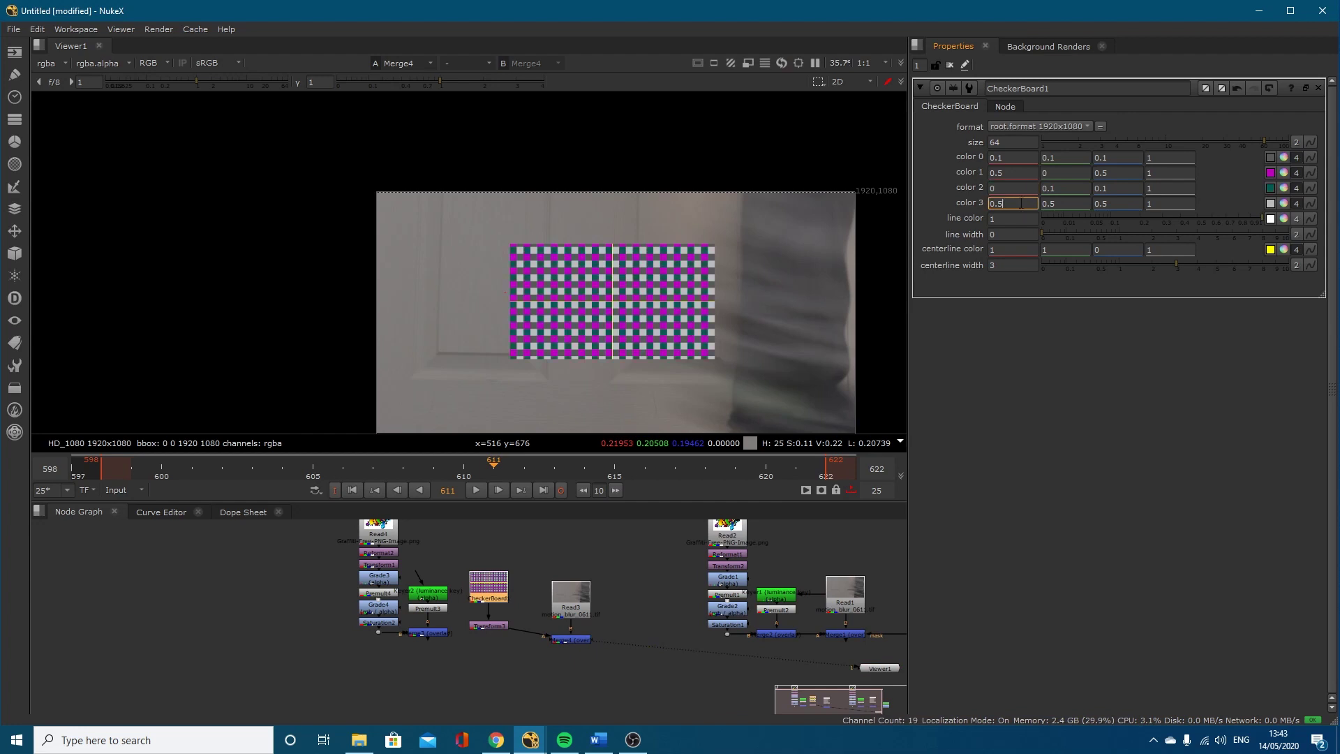
click(1117, 203)
text(0)
click(1101, 216)
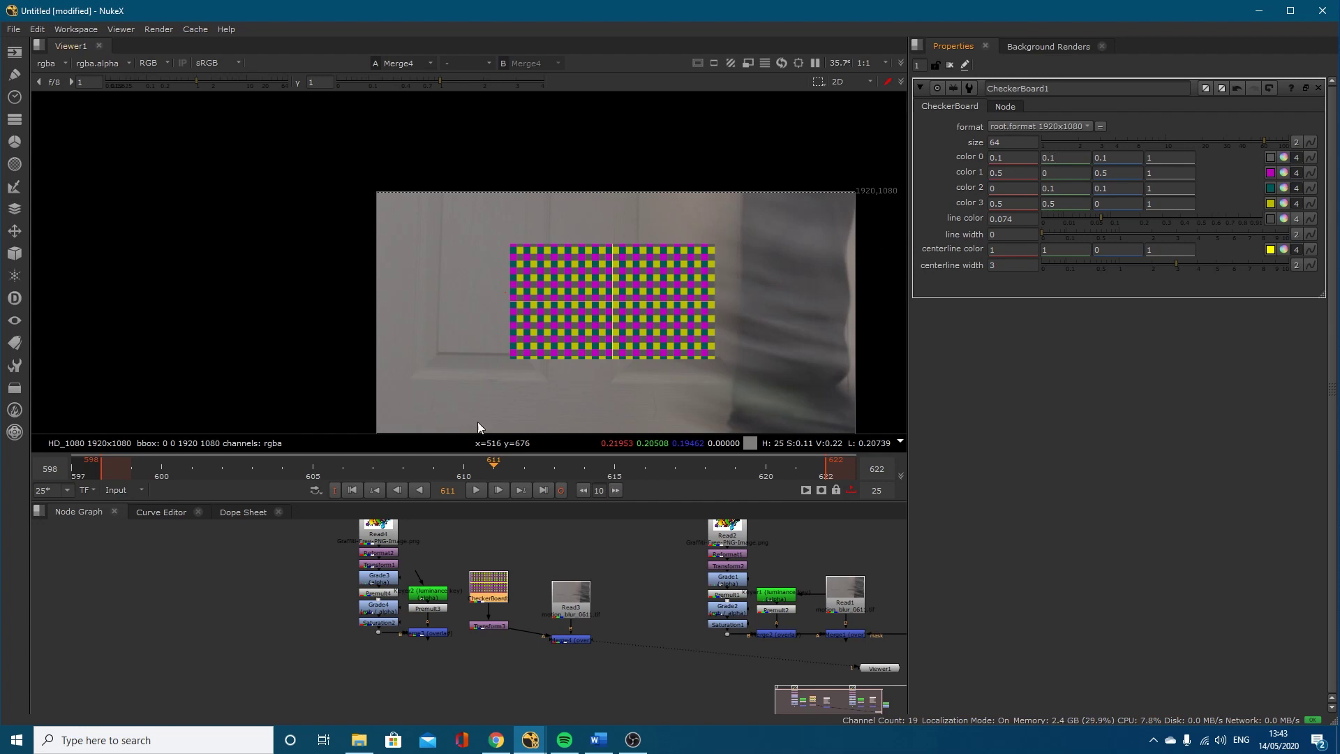
Step: Add a Blur after the checkerboard's Transform and set its size to 2.2
drag(496, 626, 495, 617)
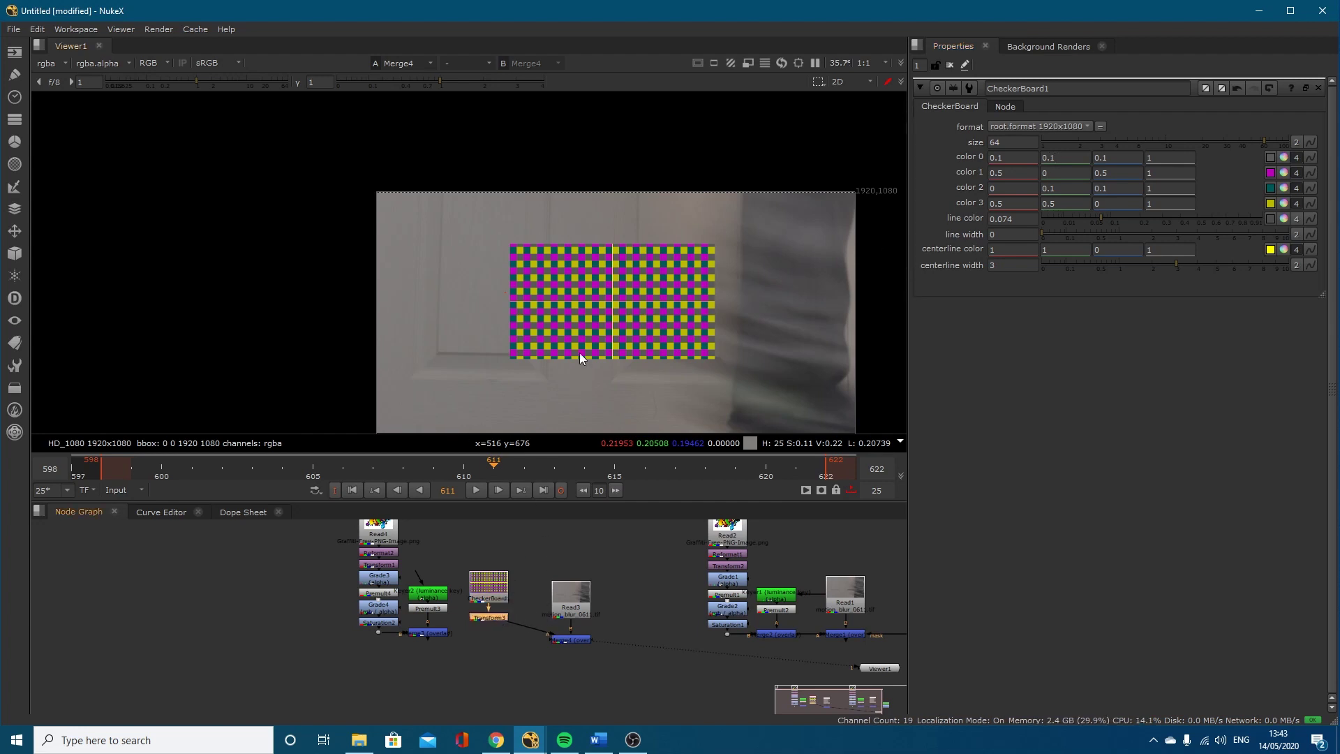
scroll(580, 349, up, 2)
key(b)
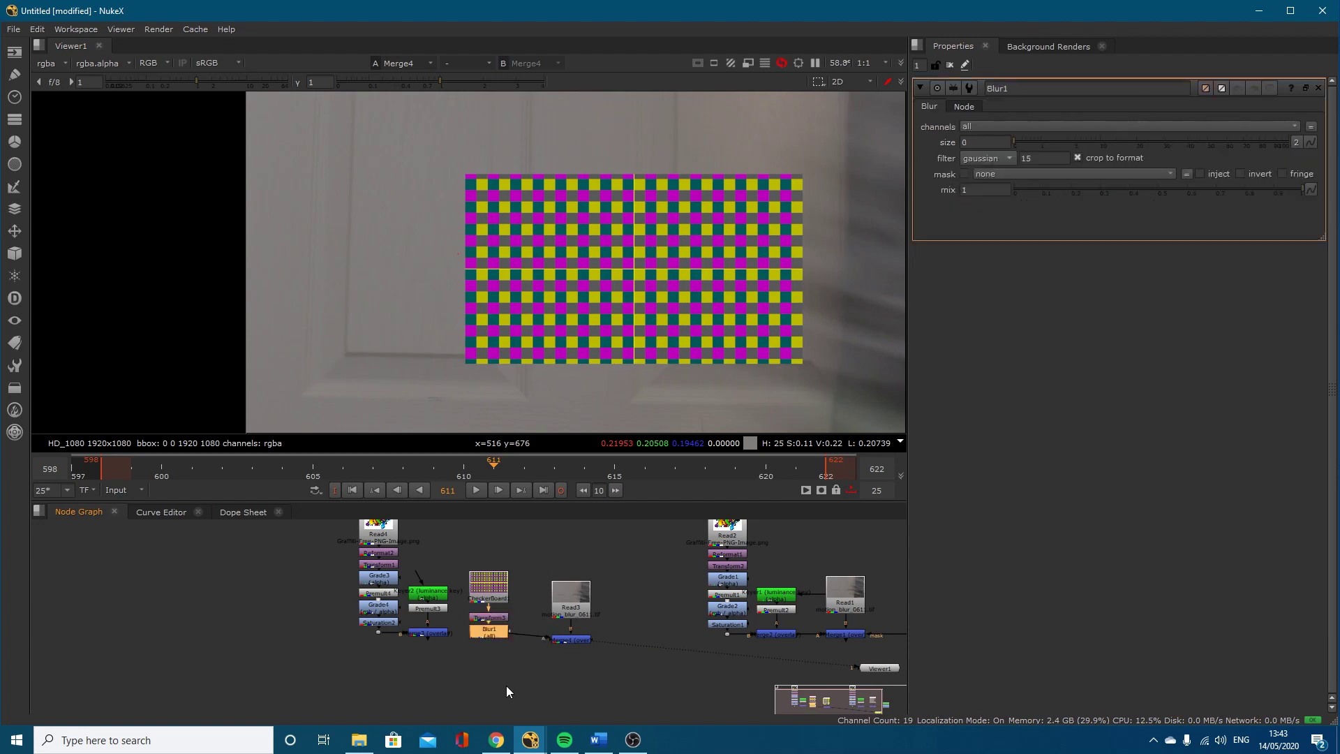
click(1040, 142)
drag(1041, 141, 1082, 139)
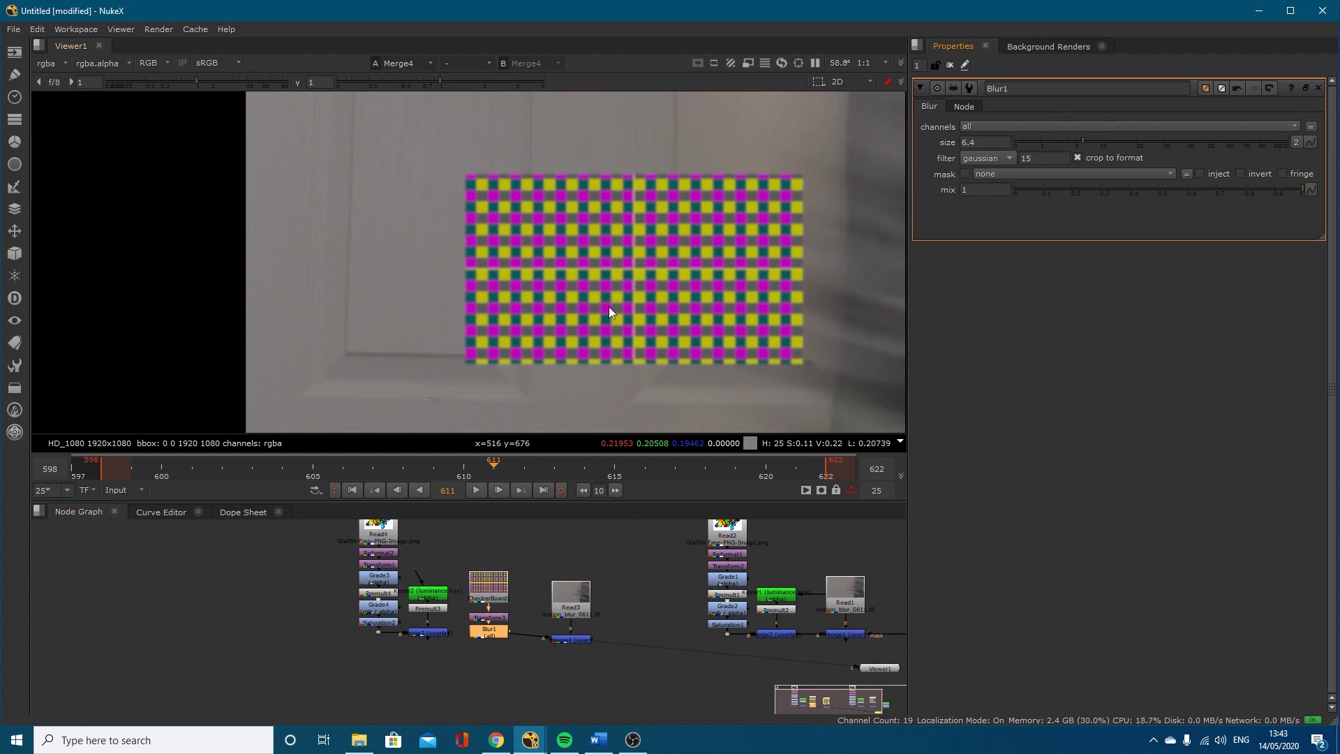
click(1054, 141)
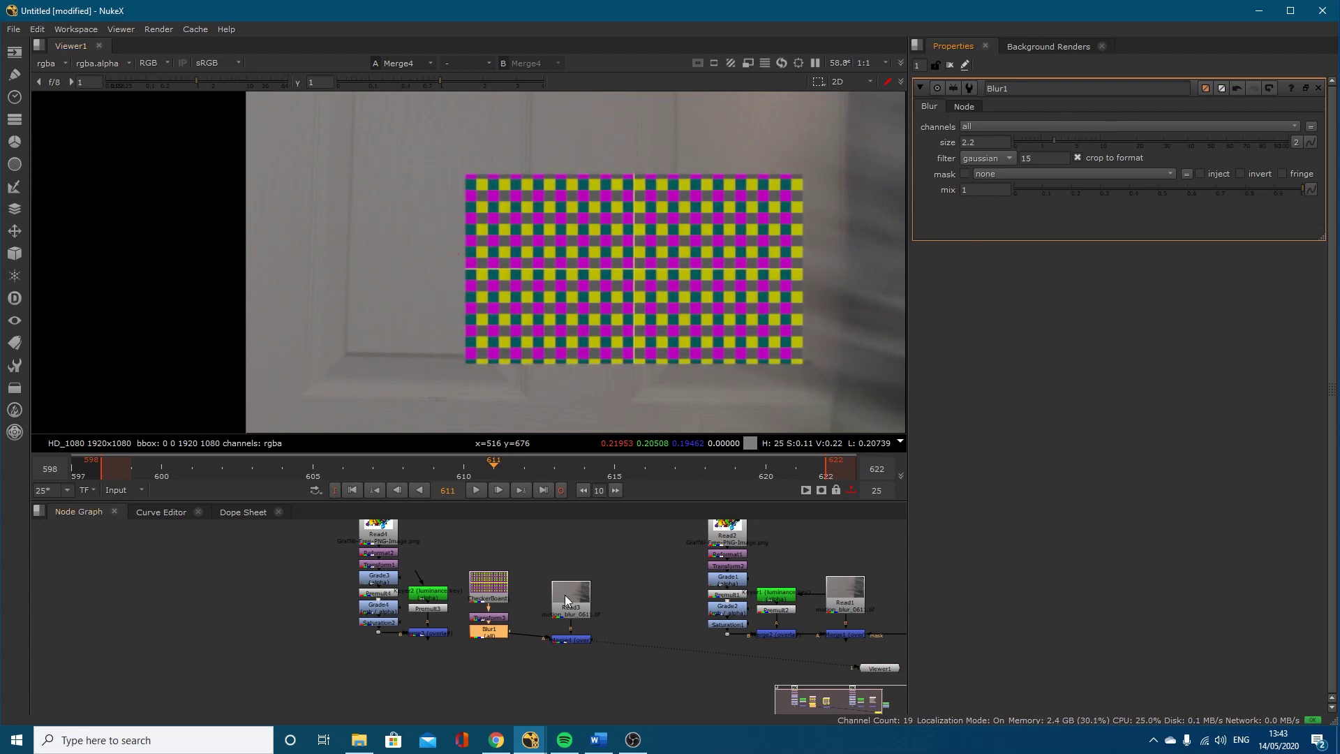
Step: Delete the copied graffiti chain together with its copied keyer, premult and overlay merge
drag(450, 555, 532, 656)
drag(451, 658, 289, 525)
key(Delete)
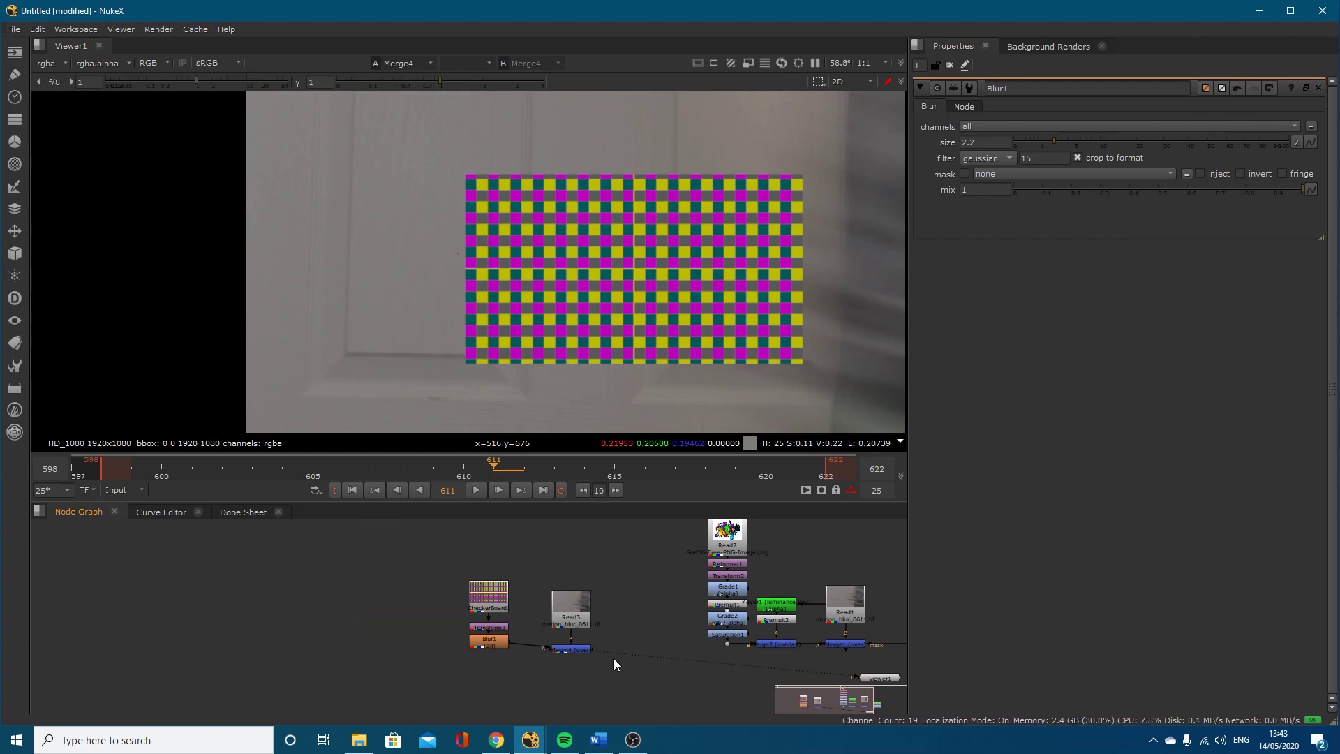
Step: Add a Roto node, connect its background input to Read3, and view it with the Viewer node moved nearby
key(o)
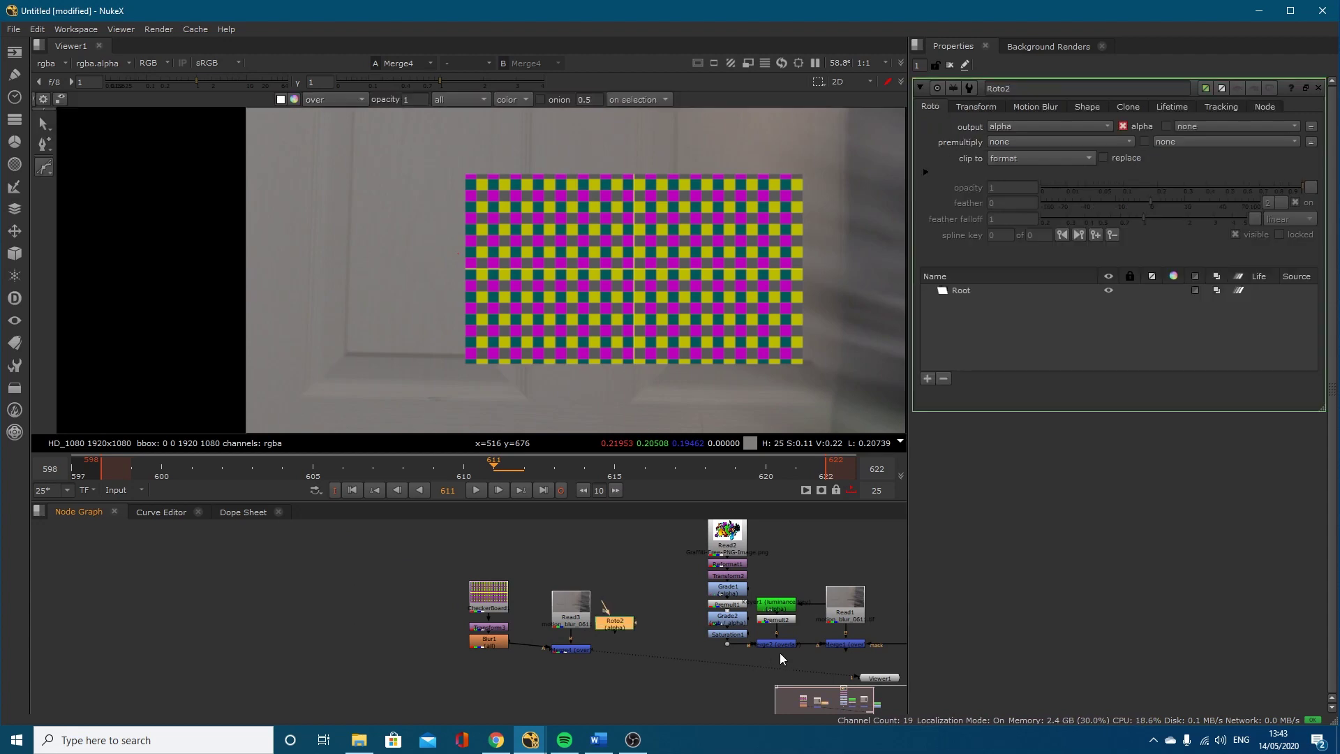
middle_drag(877, 676, 767, 660)
drag(767, 660, 538, 671)
click(512, 613)
key(1)
drag(493, 588, 466, 593)
scroll(584, 326, down, 2)
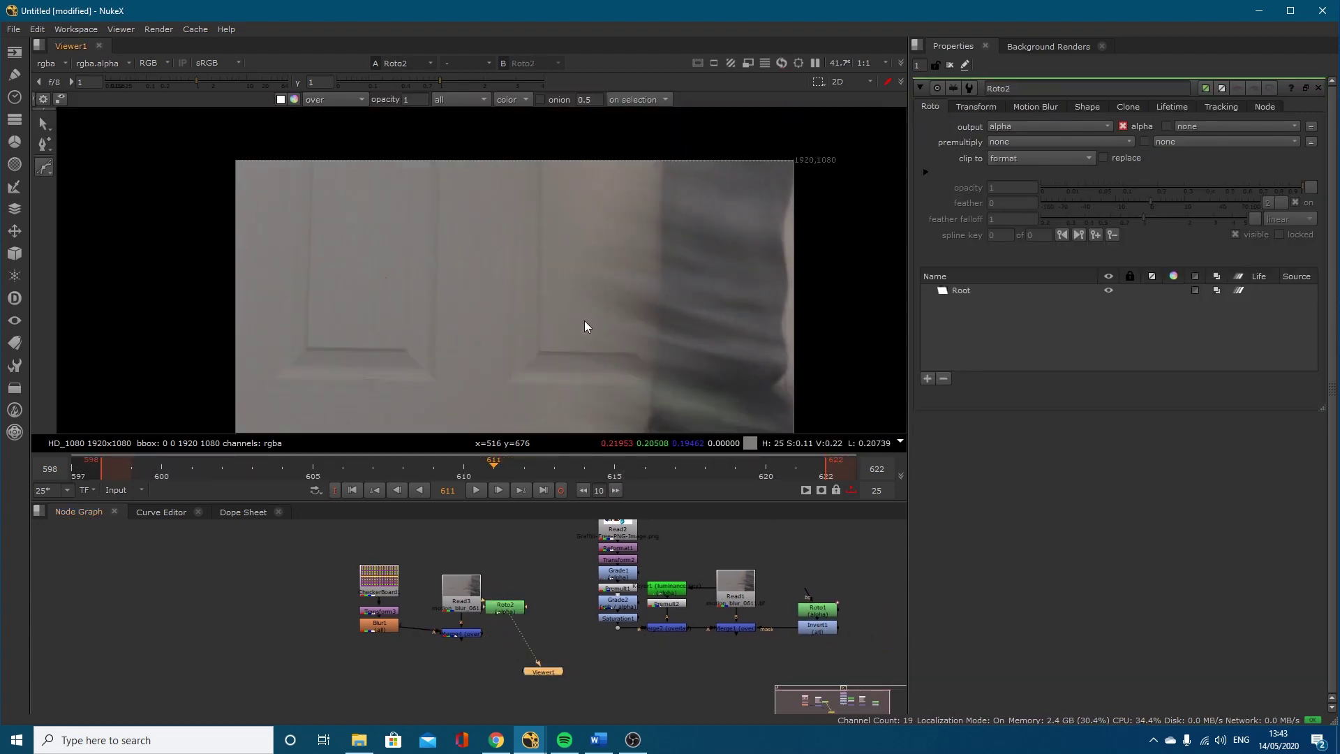
Step: Step back and forth between frames 600 and 611 to examine how the legs cross the door, ending on frame 608
key(Left)
key(Left)
key(Left)
key(Left)
key(Left)
key(Left)
key(Left)
key(Left)
key(Left)
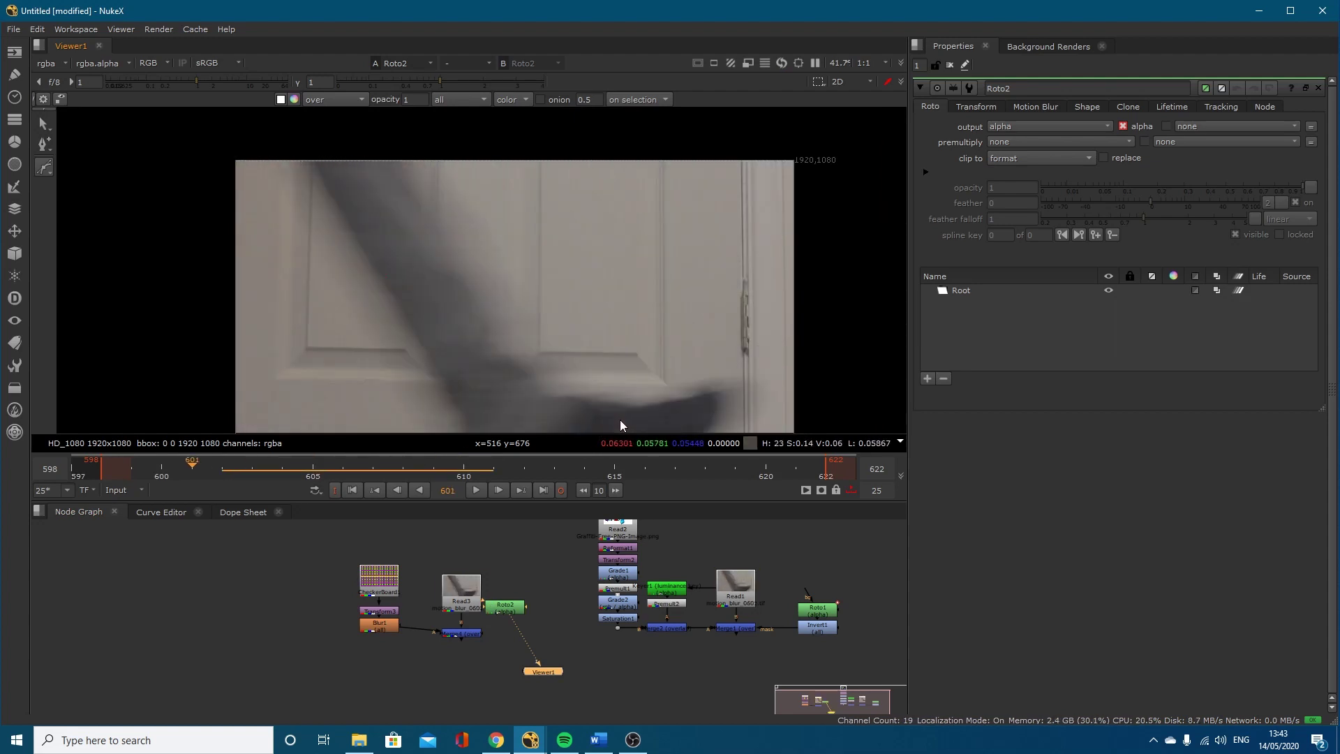
key(Right)
key(Right)
key(Right)
key(Right)
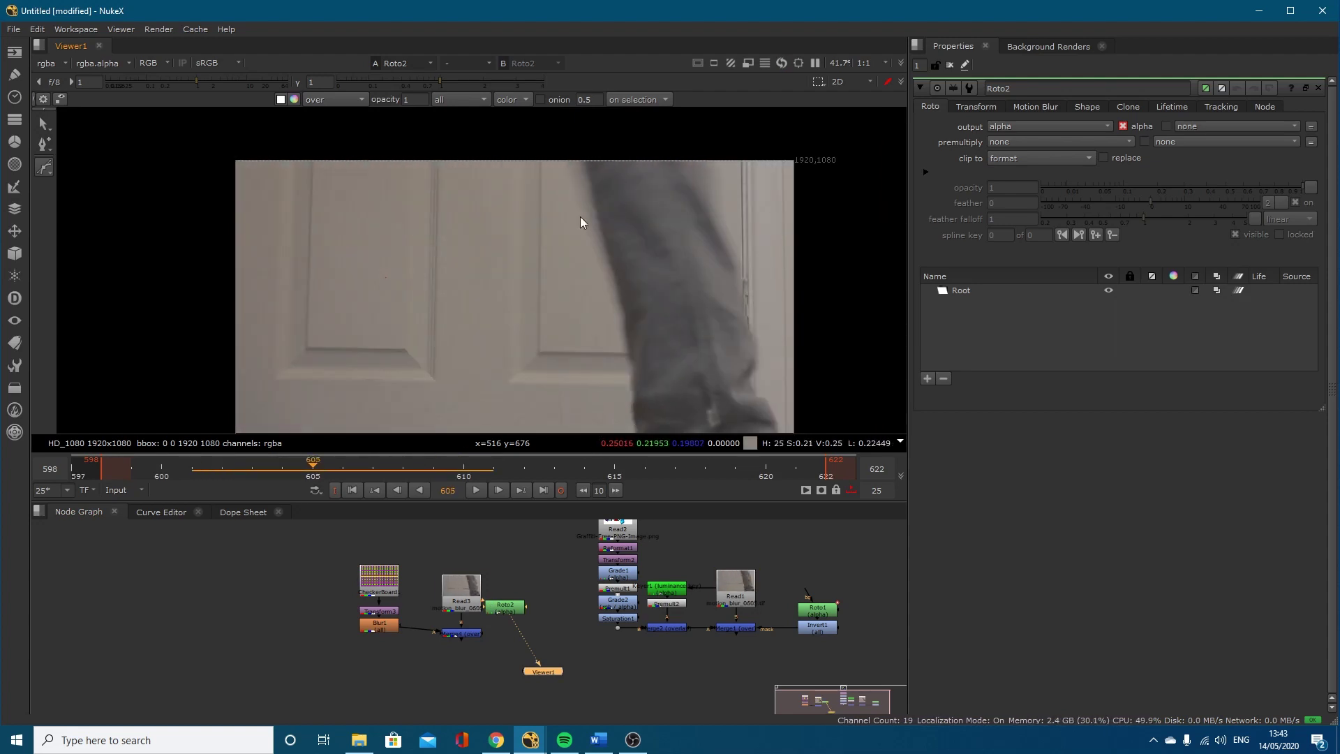
key(Left)
key(Left)
key(Left)
key(Left)
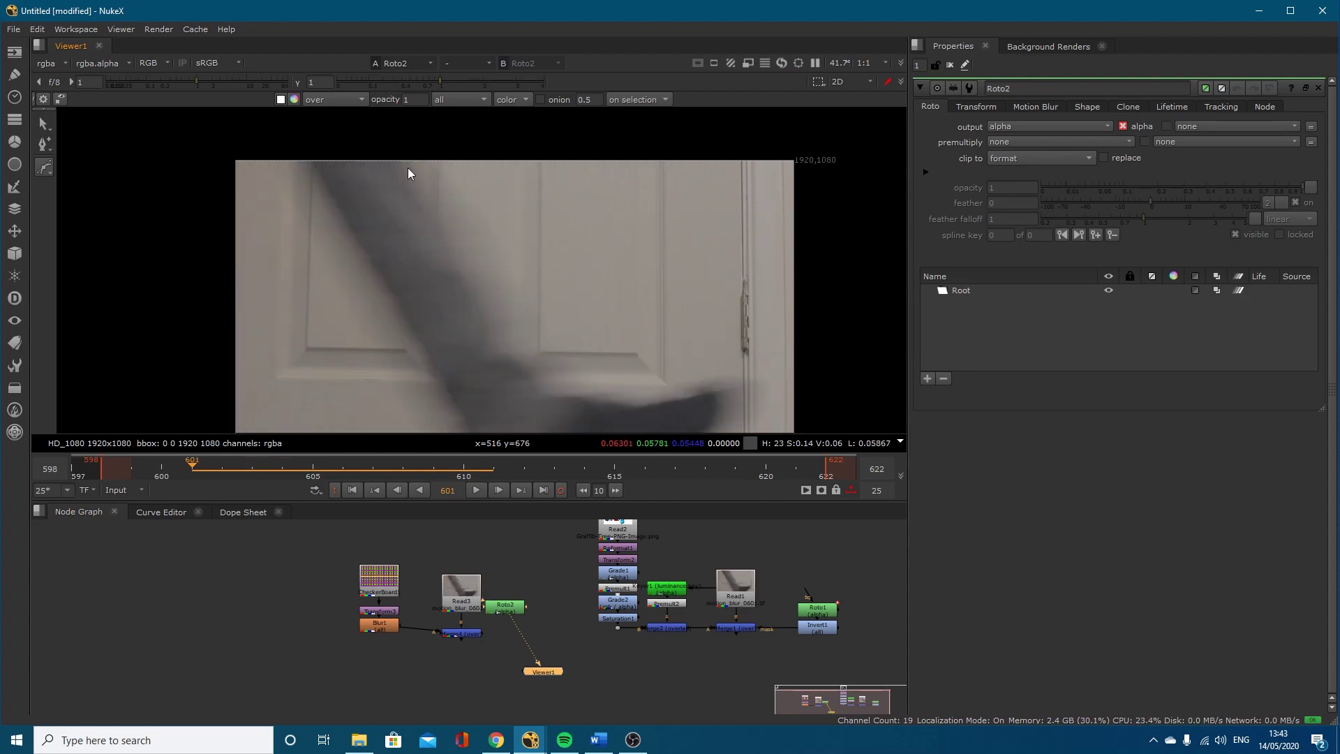
key(Right)
key(Right)
key(Right)
key(Right)
key(Right)
scroll(719, 274, down, 1)
mouse_move(727, 337)
middle_down()
mouse_move(719, 275)
mouse_move(722, 316)
middle_up()
key(Right)
scroll(716, 328, down, 2)
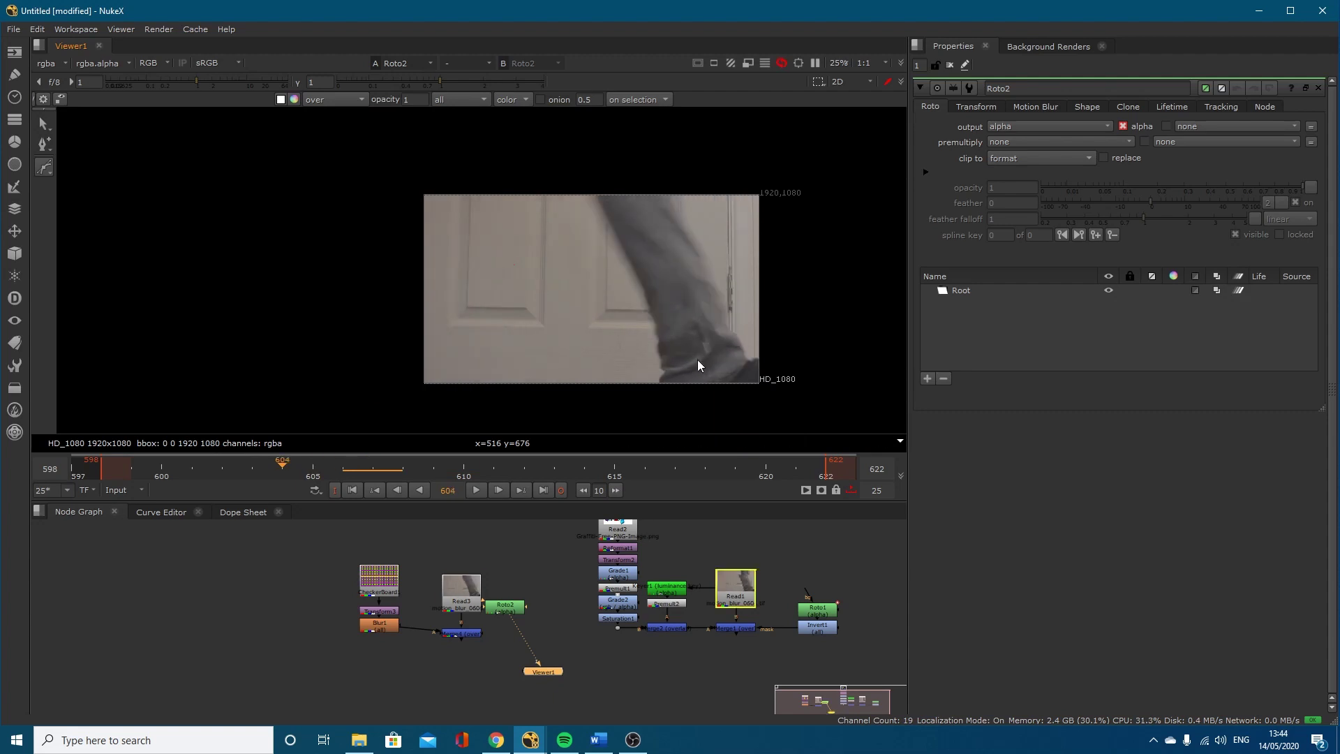
key(Left)
key(Right)
key(Right)
key(Right)
key(Right)
key(Right)
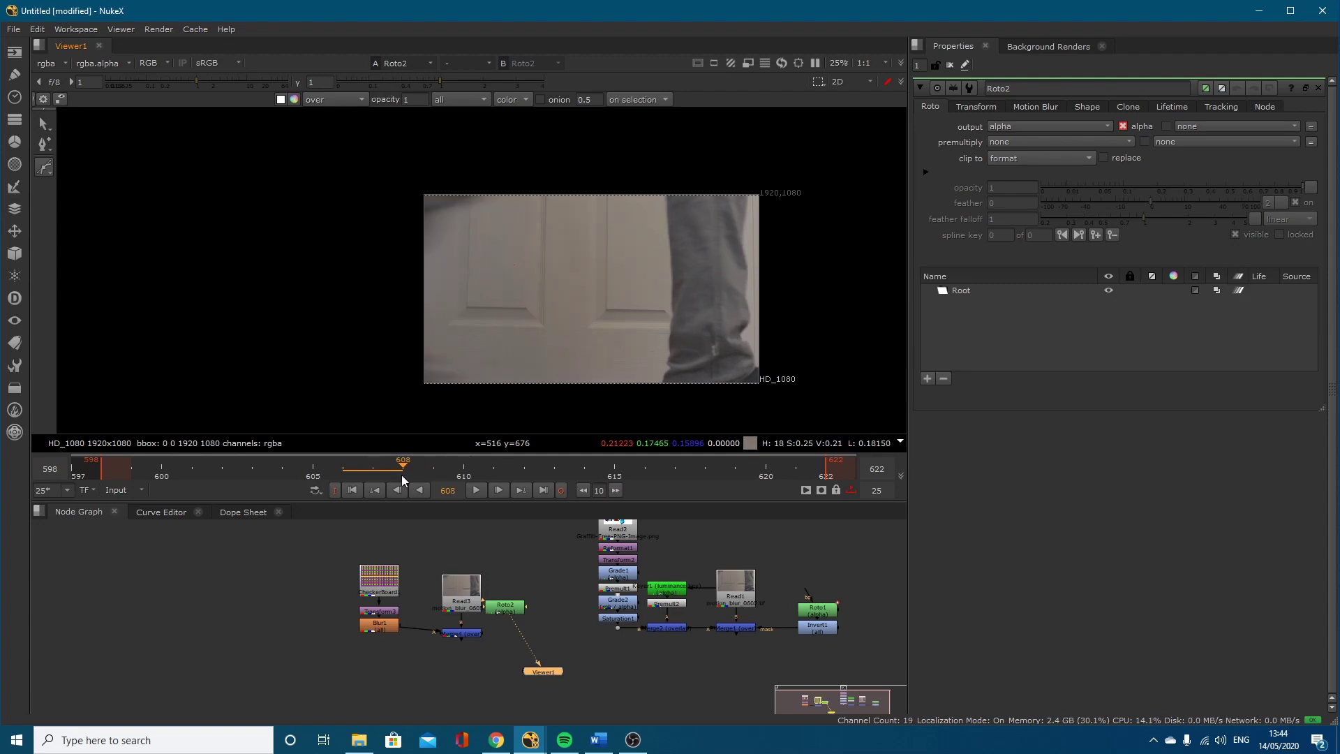
key(Left)
key(Left)
key(Left)
key(Left)
key(Left)
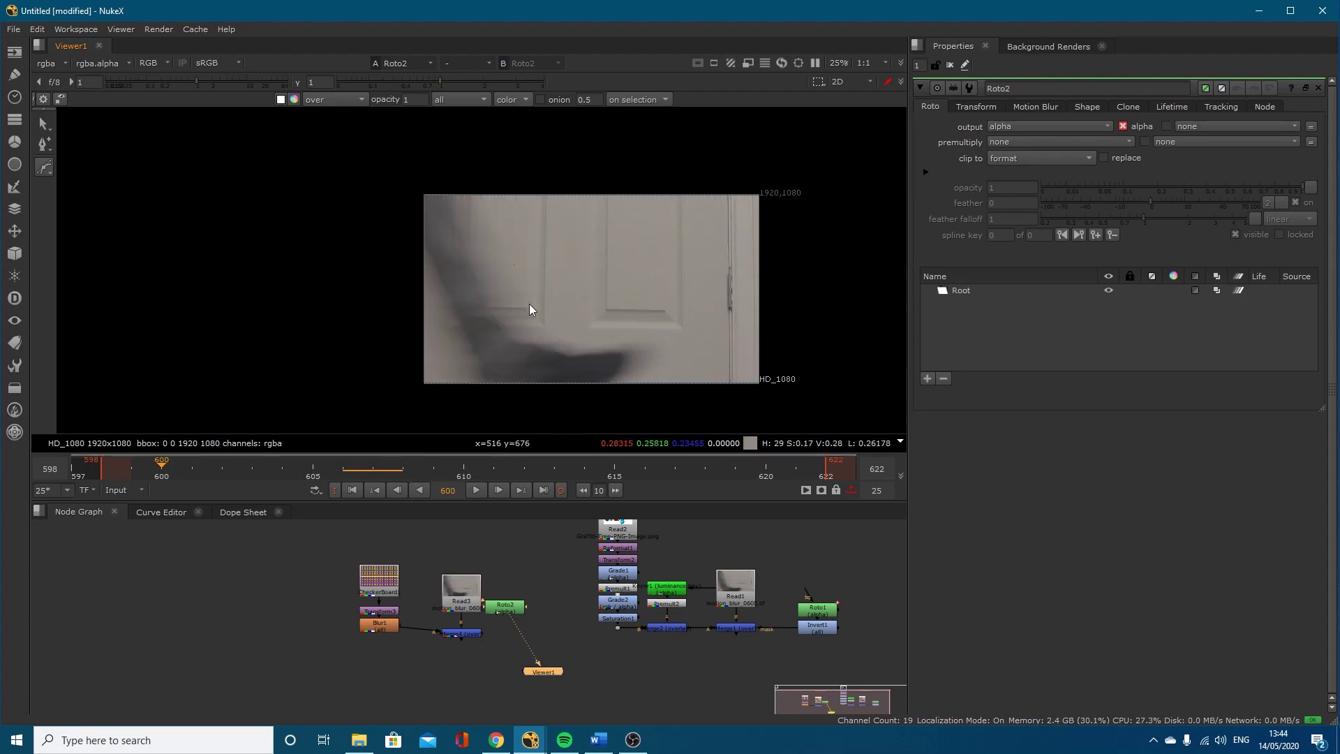
key(Right)
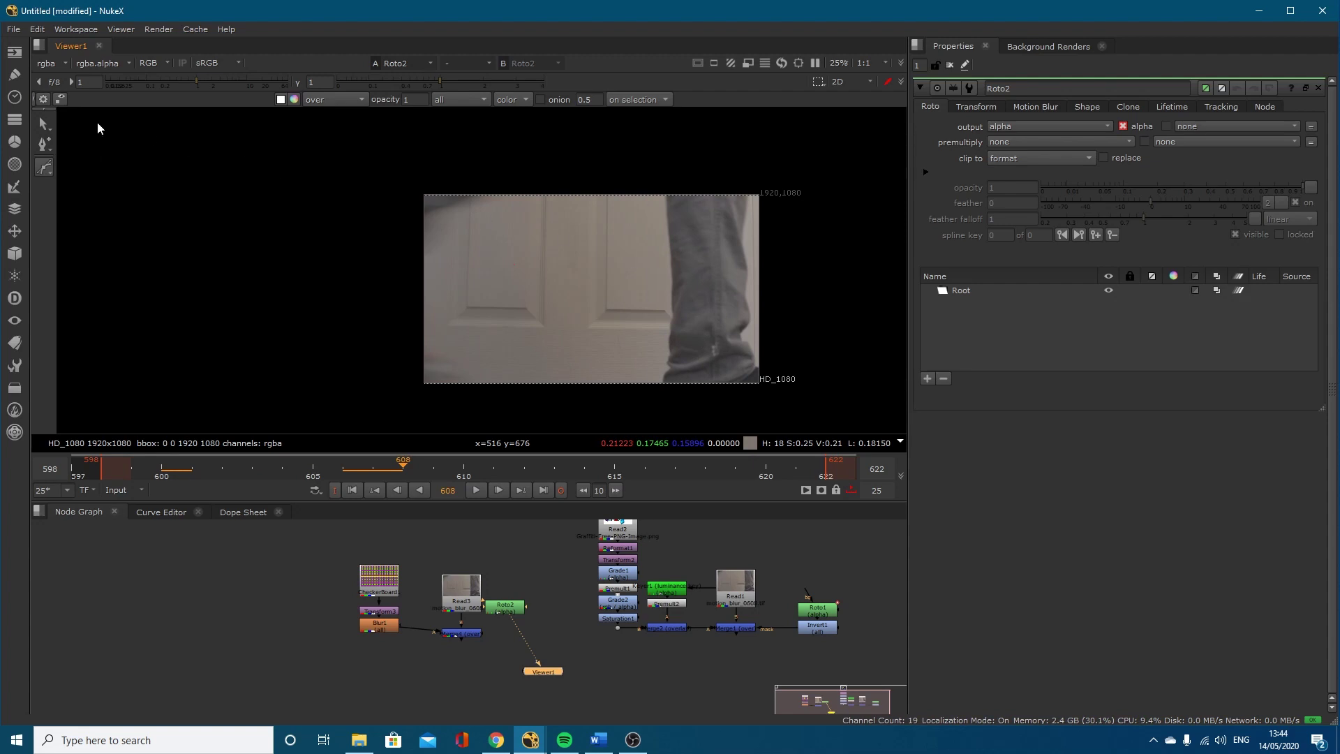
Step: Try placing the first point of a Roto2 shape above the leg at frame 608, and undo it
scroll(607, 199, up, 3)
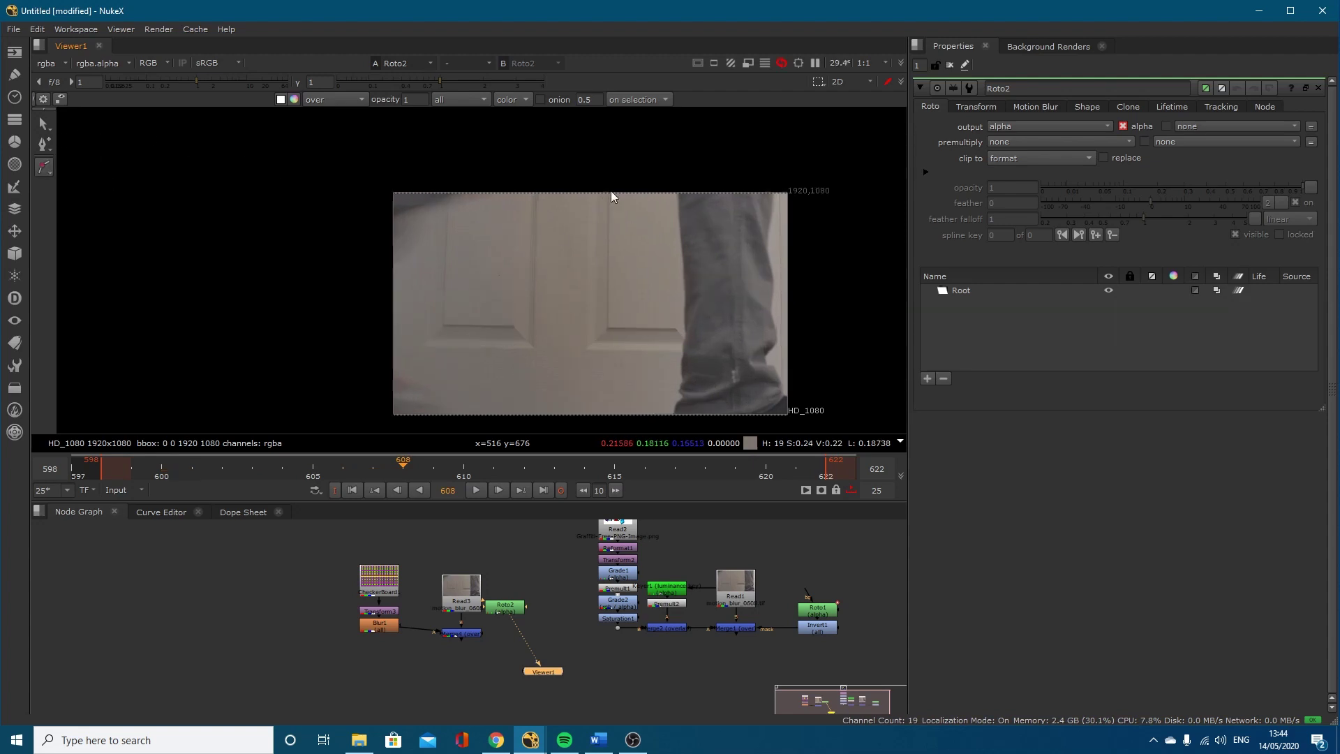
click(706, 170)
key(ctrl+z)
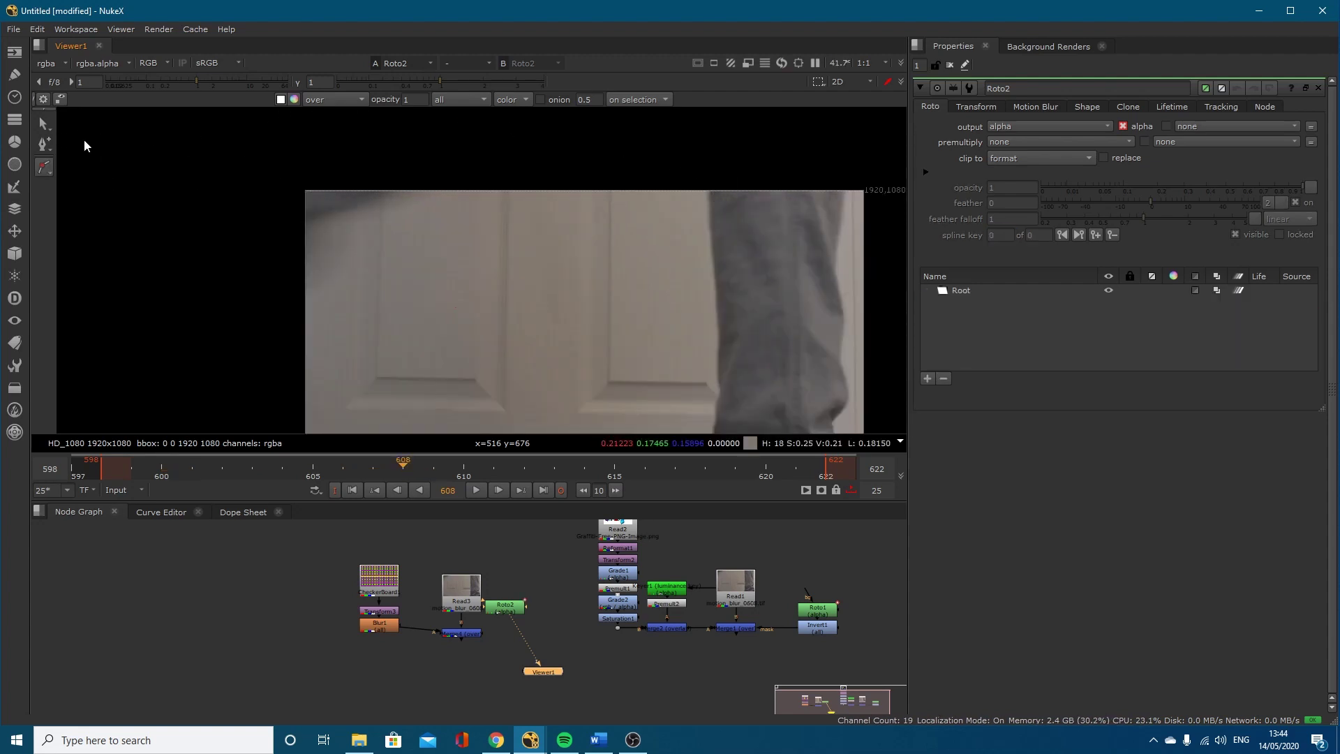
Step: Start a Bezier shape in Roto2 at frame 608, tracing the leg's left edge from above the frame down to the lower trouser folds
click(44, 167)
click(79, 166)
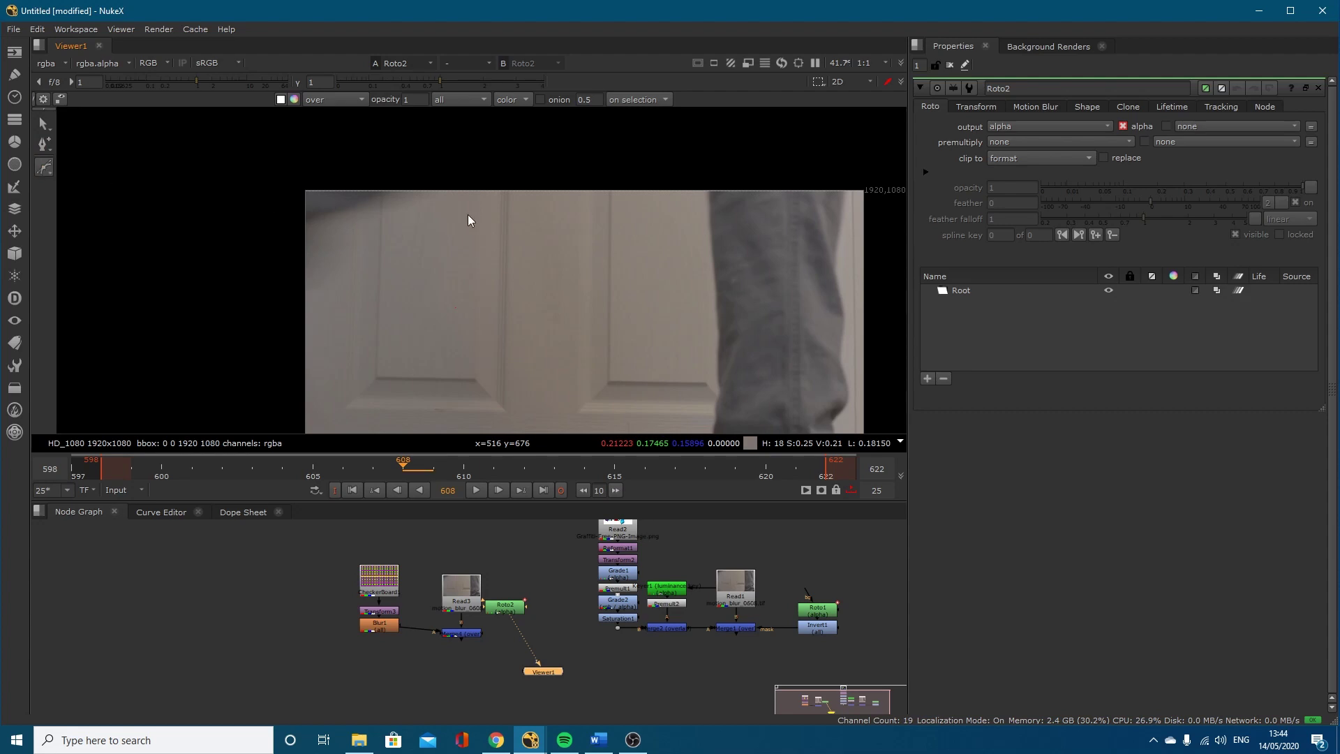
click(708, 166)
middle_drag(722, 327, 716, 267)
click(713, 271)
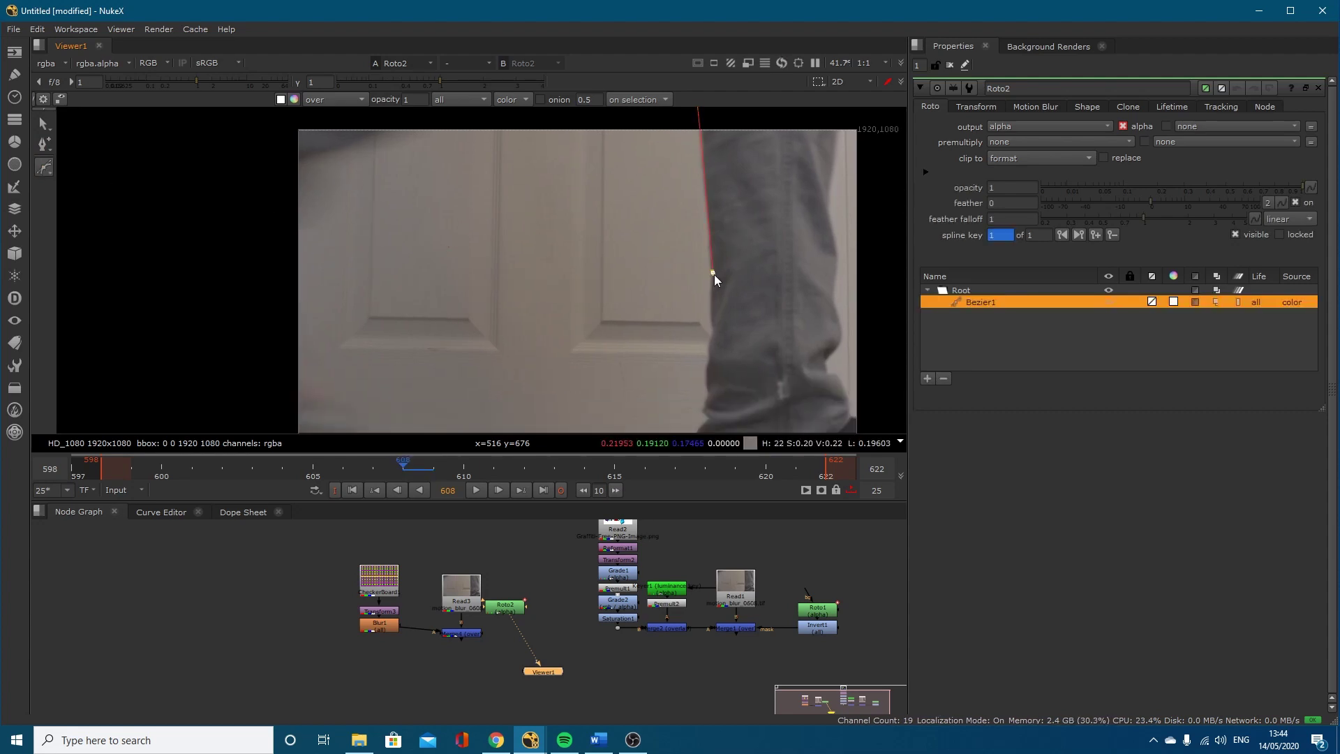
click(713, 329)
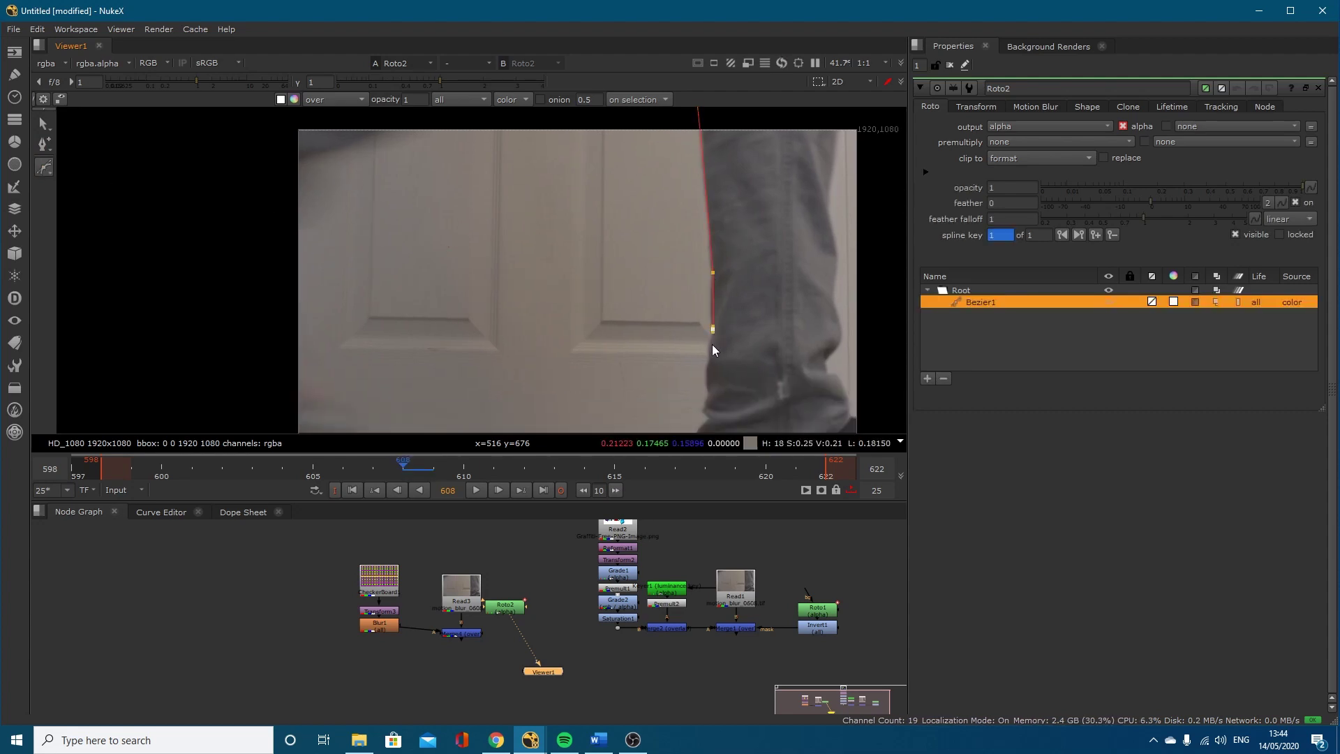
drag(713, 365, 706, 402)
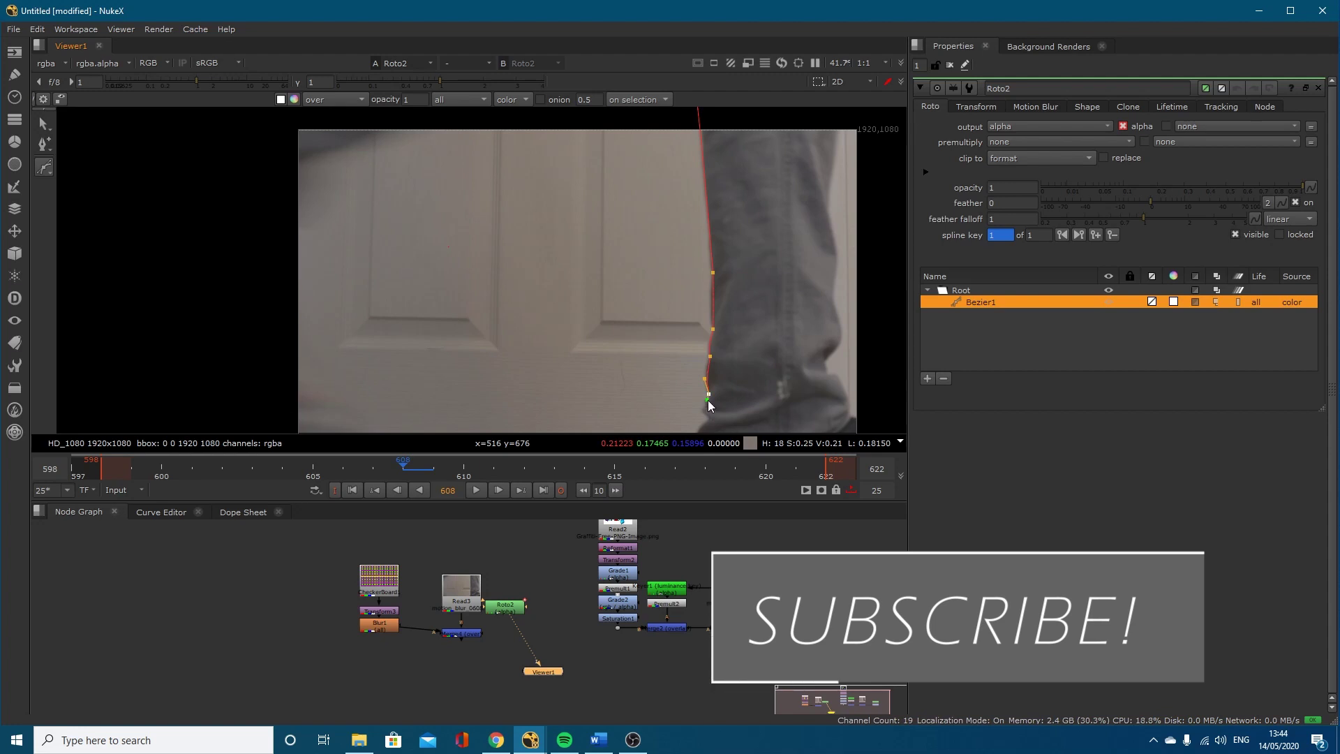
Step: Continue the Bezier around the fold on the leg's lower left edge and down past the bottom of the frame
middle_drag(711, 400, 710, 349)
scroll(704, 364, up, 3)
click(695, 354)
click(696, 353)
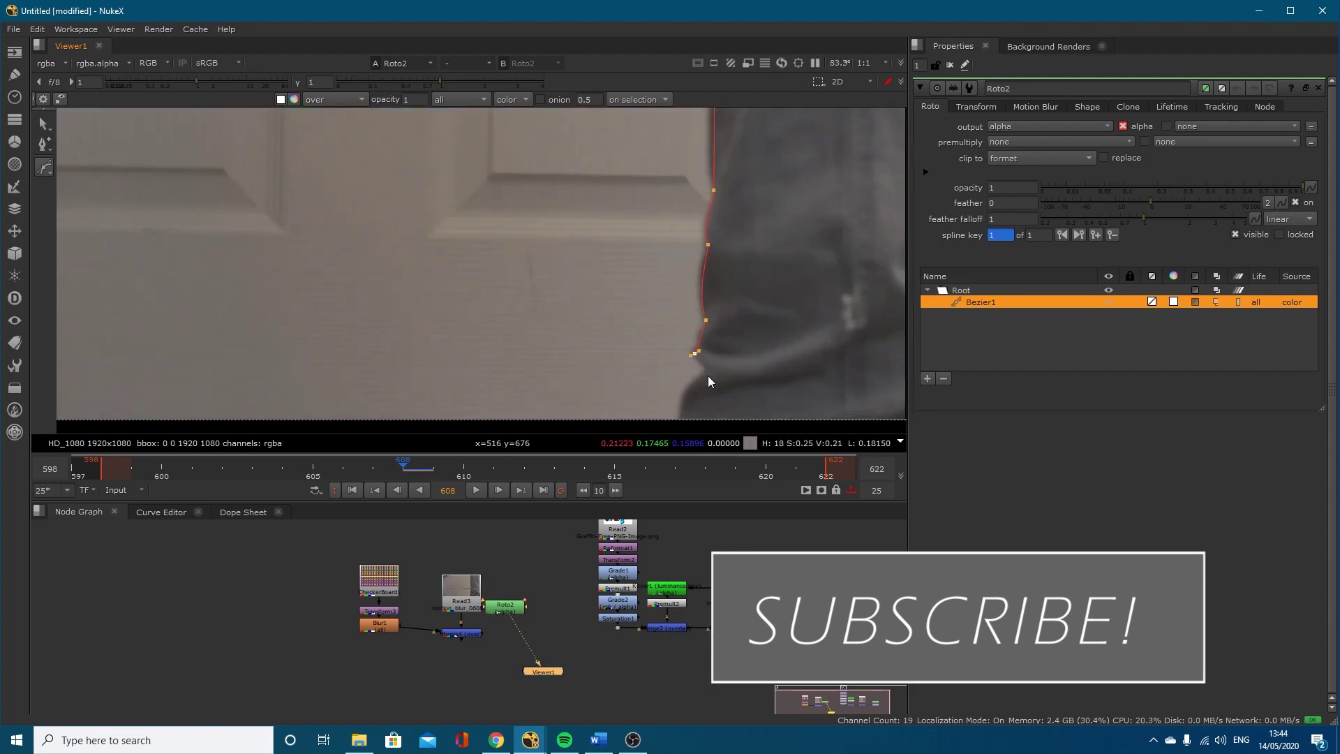
click(689, 386)
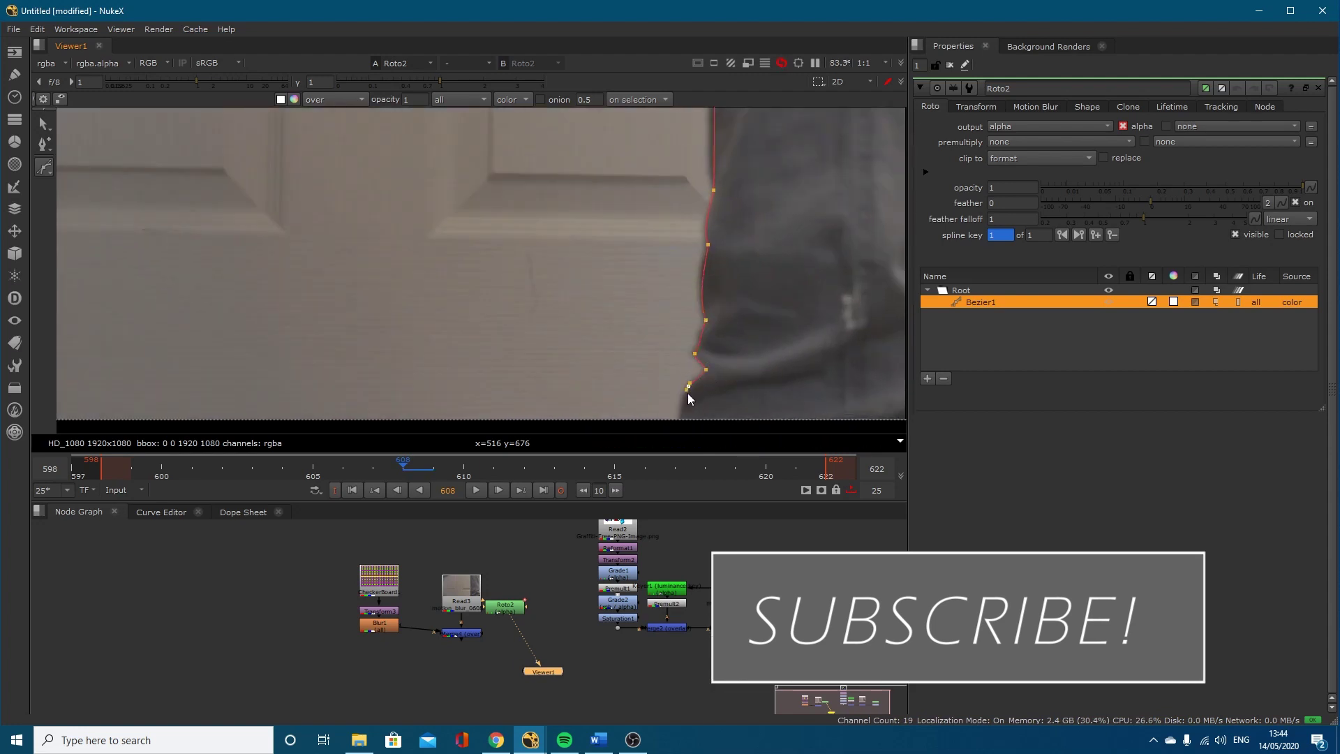
middle_drag(689, 388, 594, 368)
click(687, 389)
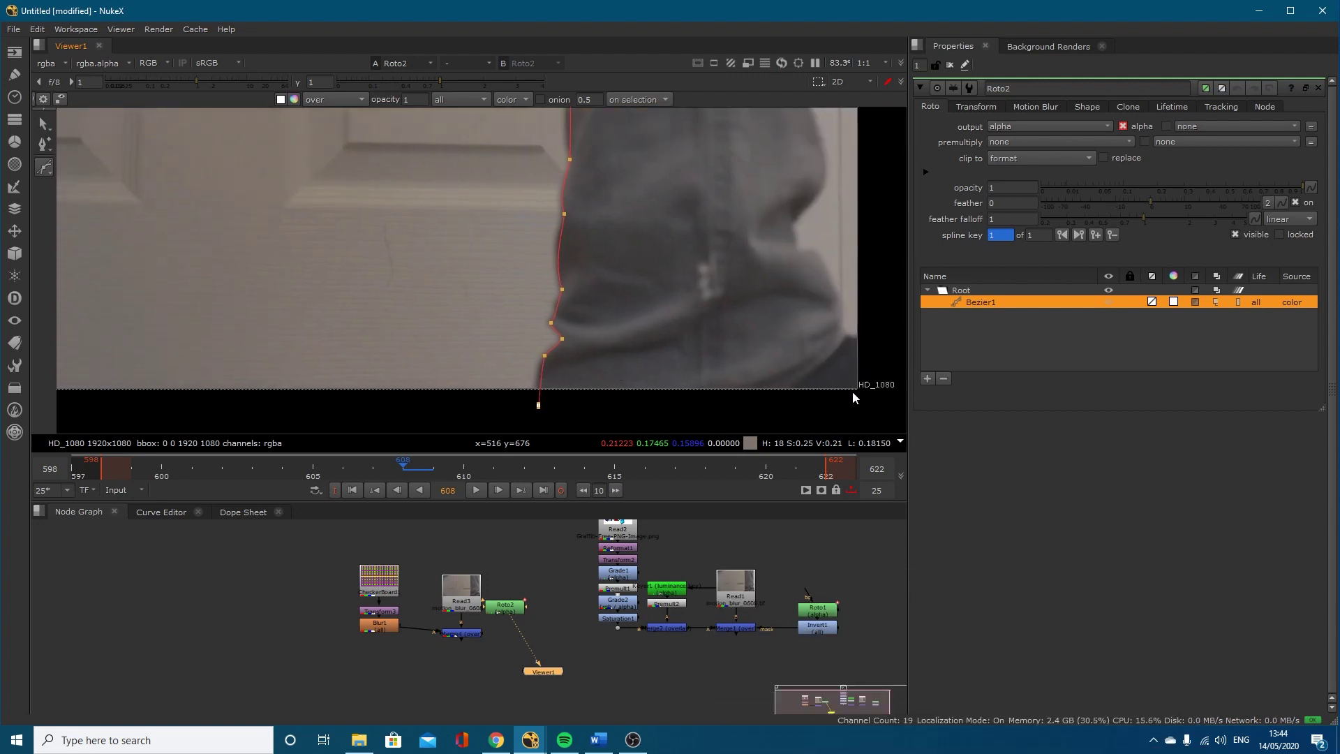
Step: Carry the Bezier across below the frame and up the lower right edge of the leg, following the trouser folds
click(829, 411)
click(843, 342)
click(809, 250)
click(796, 248)
click(790, 222)
middle_drag(823, 155, 819, 286)
click(808, 187)
click(805, 183)
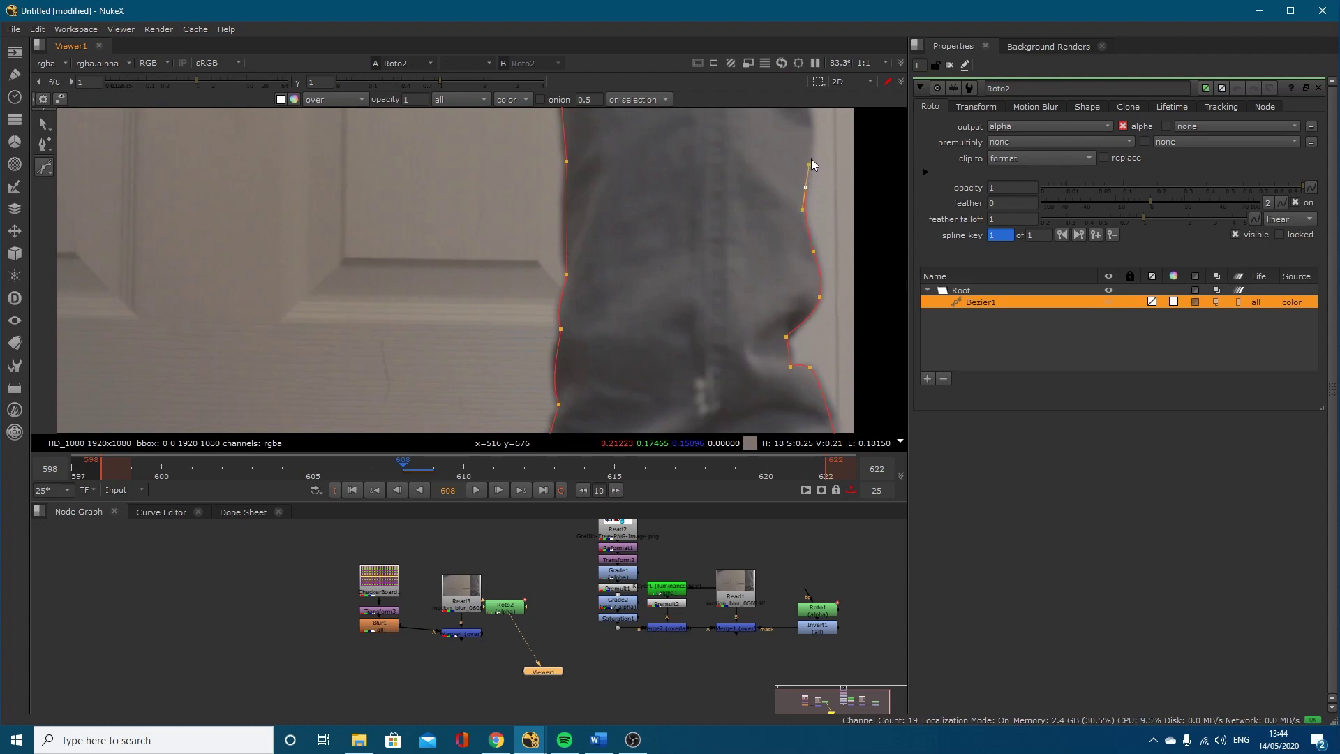
Step: Trace the rest of the leg's right edge up past the top of the frame and close the Bezier at its first point
middle_drag(815, 130, 811, 235)
drag(807, 210, 806, 192)
middle_drag(803, 178, 816, 300)
drag(805, 255, 806, 233)
middle_drag(820, 199, 812, 271)
drag(820, 155, 820, 138)
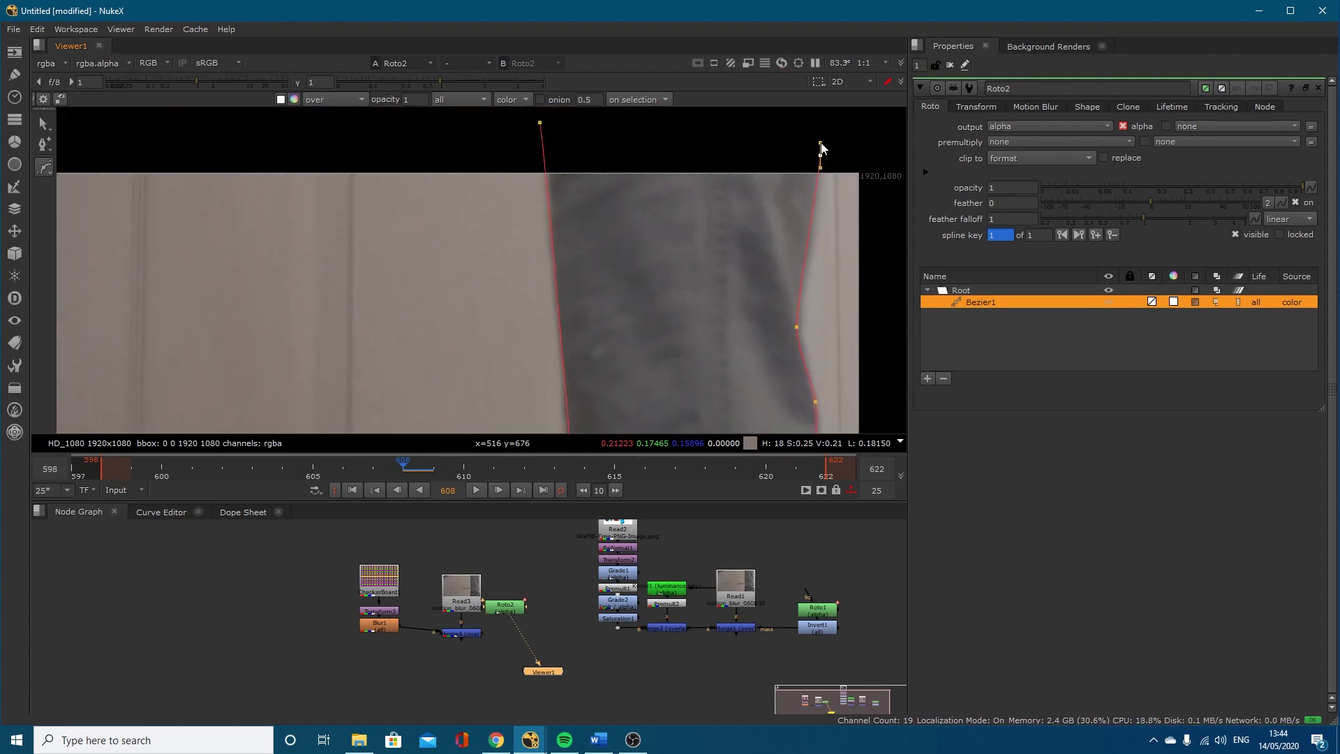
click(541, 123)
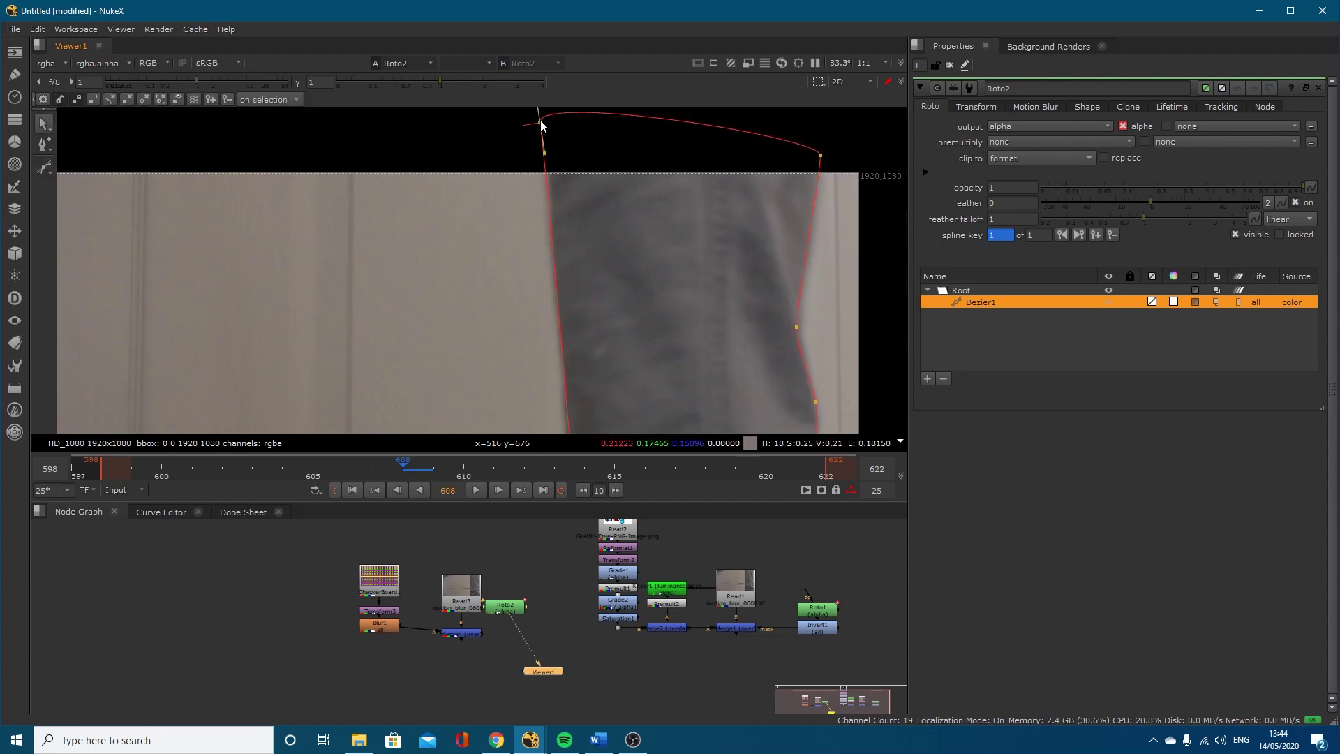
Step: Adjust the Bezier's upper right corner point so the outline follows the leg's right edge
scroll(853, 168, up, 2)
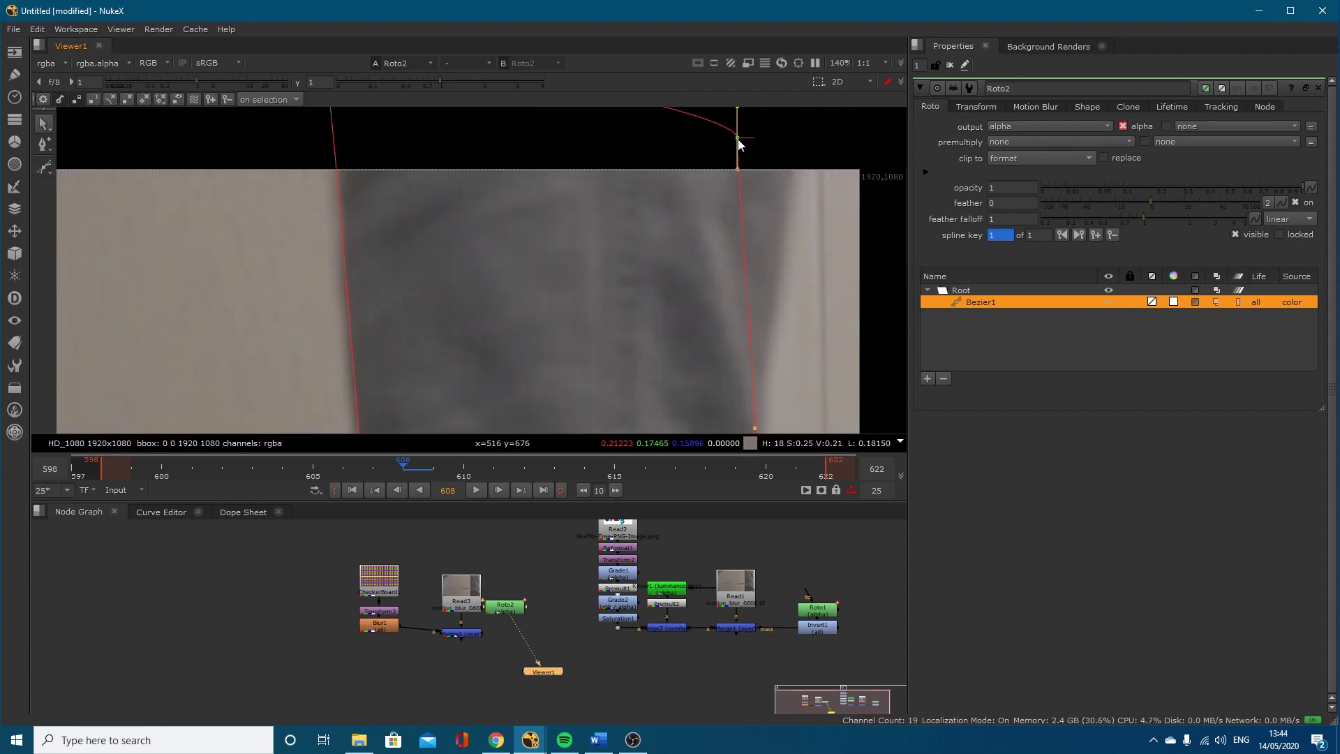
scroll(786, 289, up, 4)
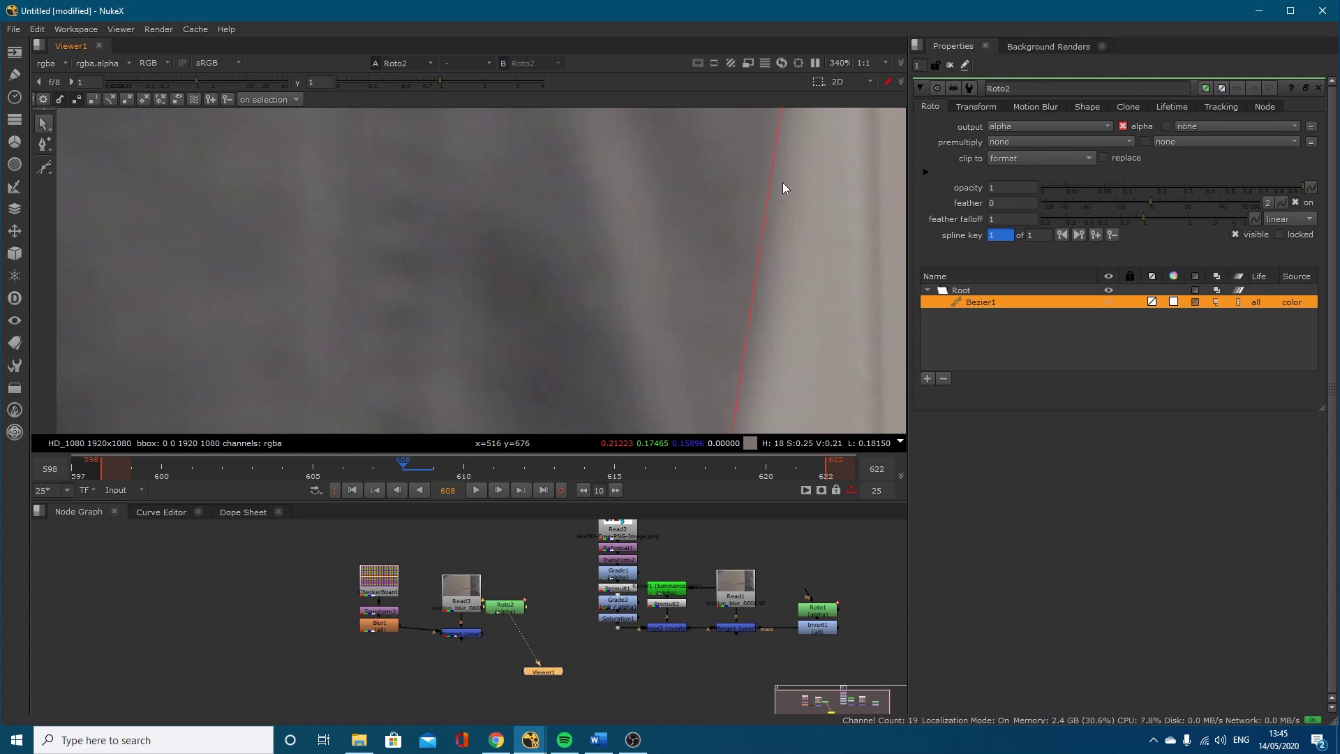
scroll(791, 166, down, 4)
drag(796, 148, 781, 144)
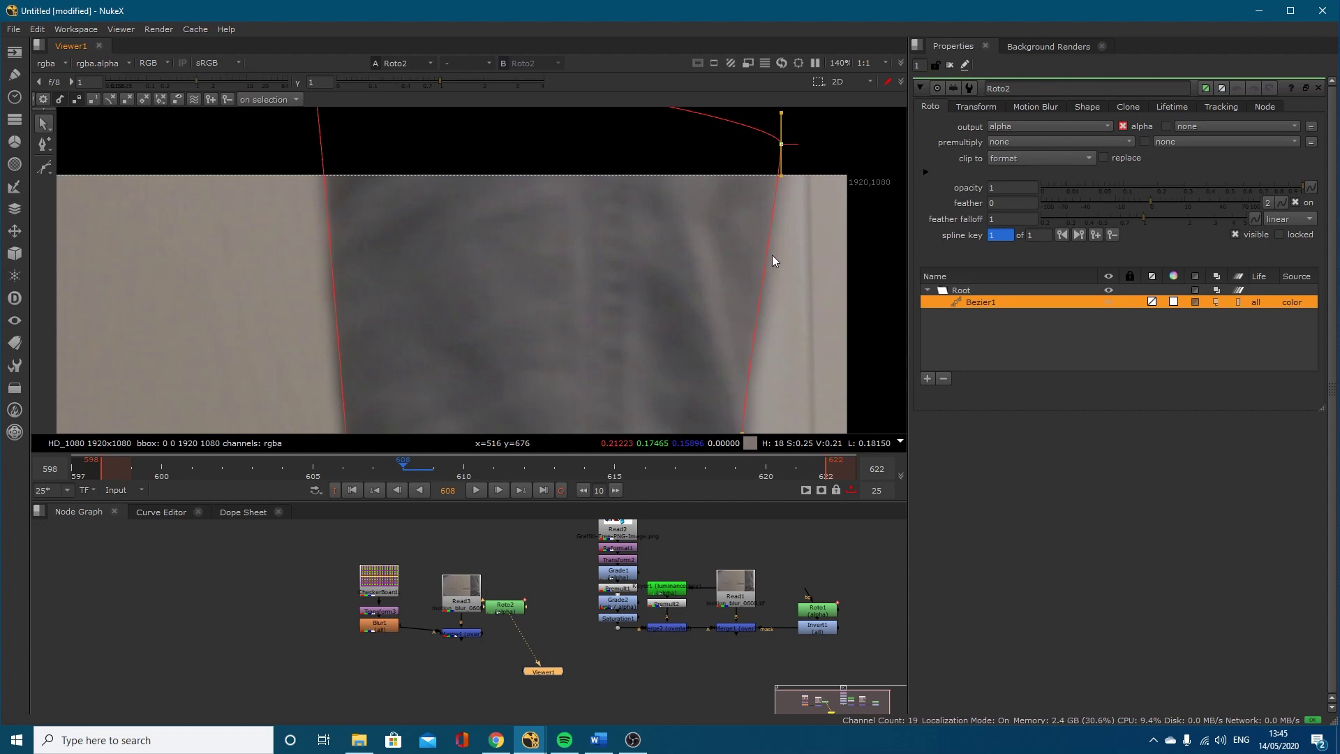
scroll(748, 341, up, 3)
click(743, 349)
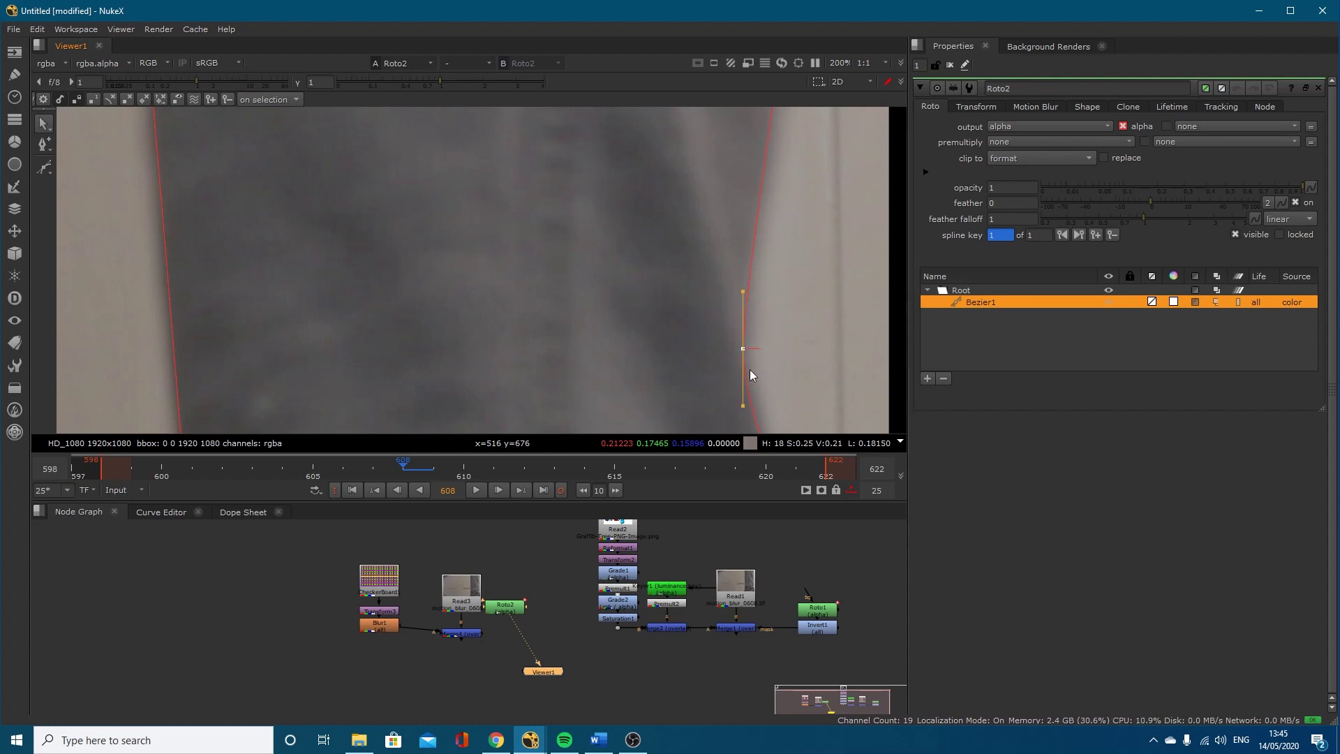
Step: Move the Bezier's upper left corner point inward onto the leg's edge and check the outline down that side
middle_drag(346, 313, 606, 314)
scroll(531, 305, down, 4)
middle_drag(523, 301, 570, 356)
scroll(534, 221, down, 2)
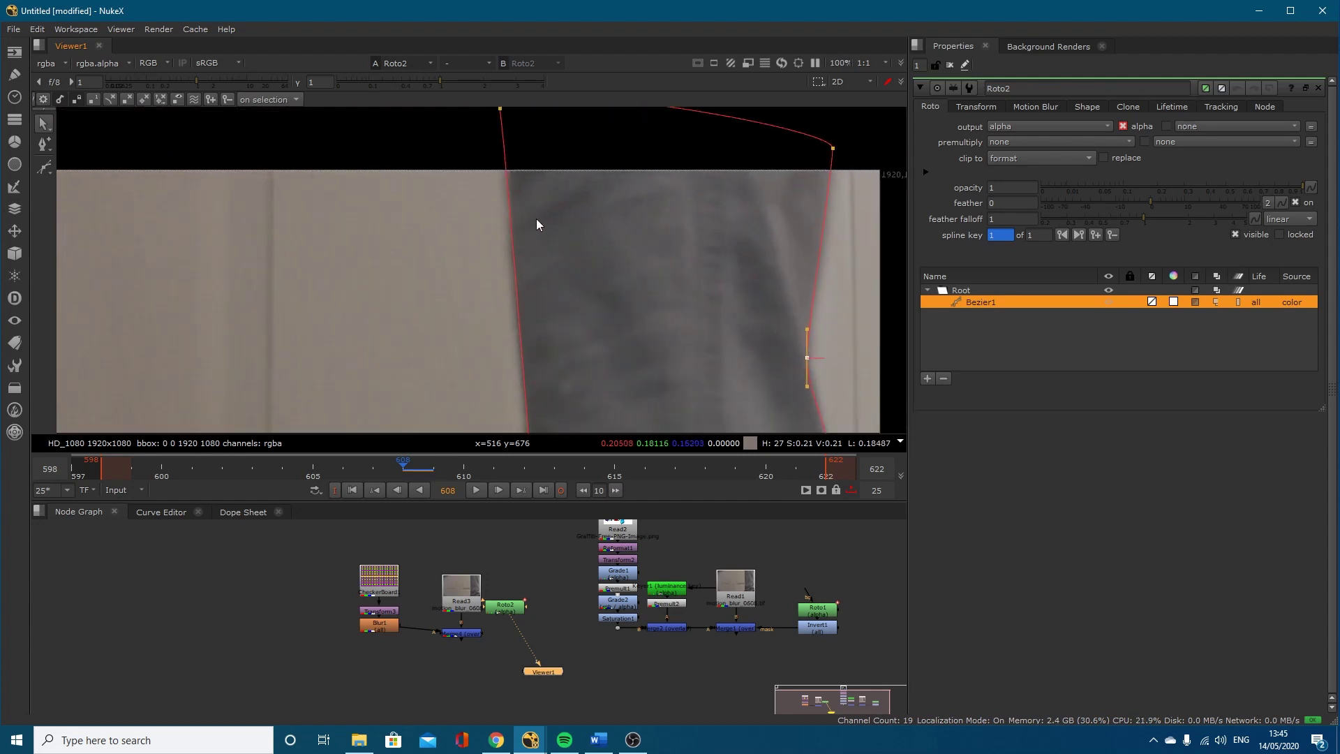
click(512, 200)
scroll(522, 282, up, 4)
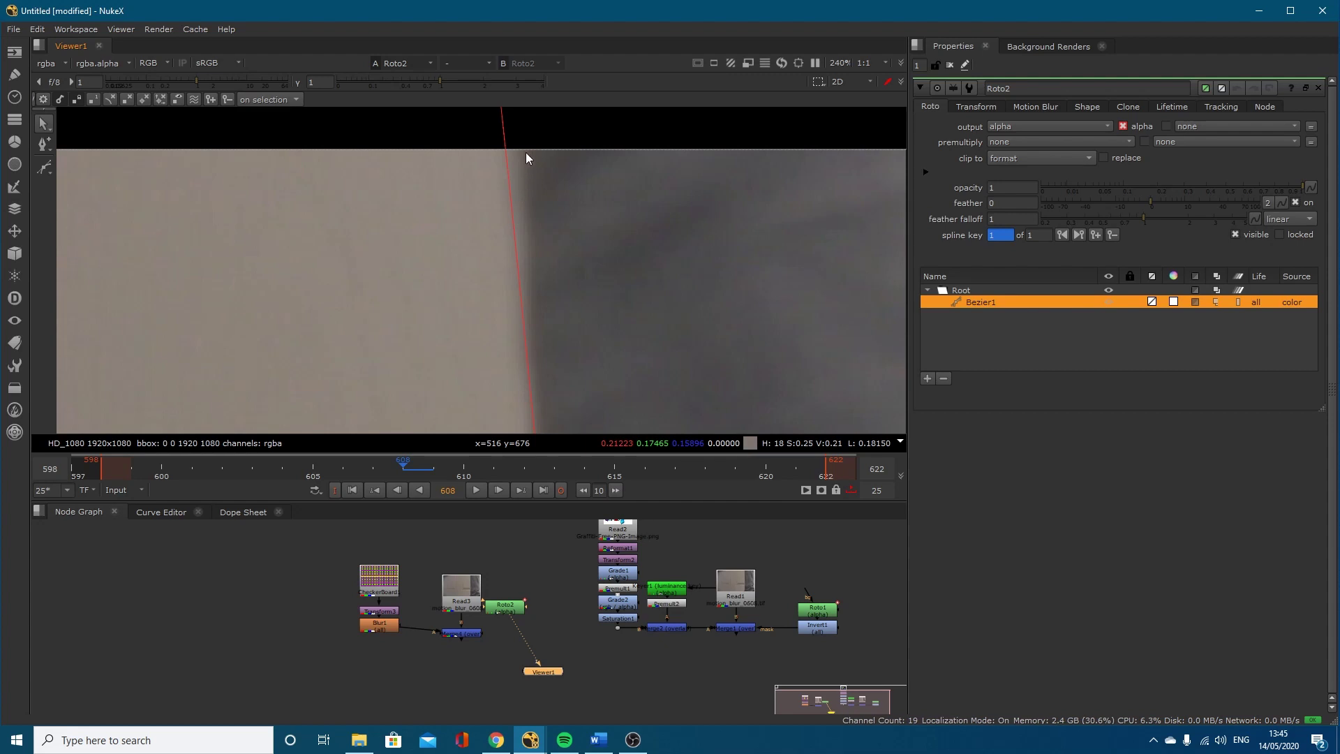
middle_drag(521, 178, 527, 238)
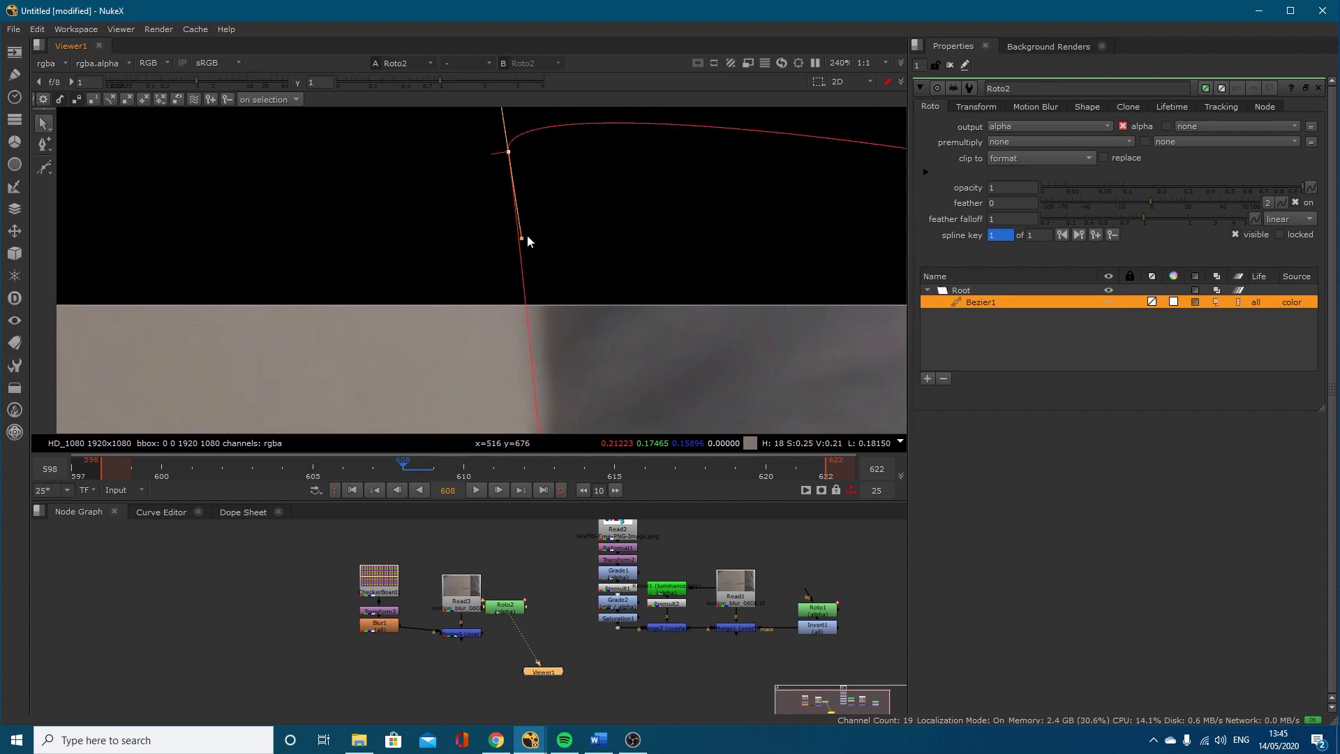
middle_drag(511, 152, 531, 152)
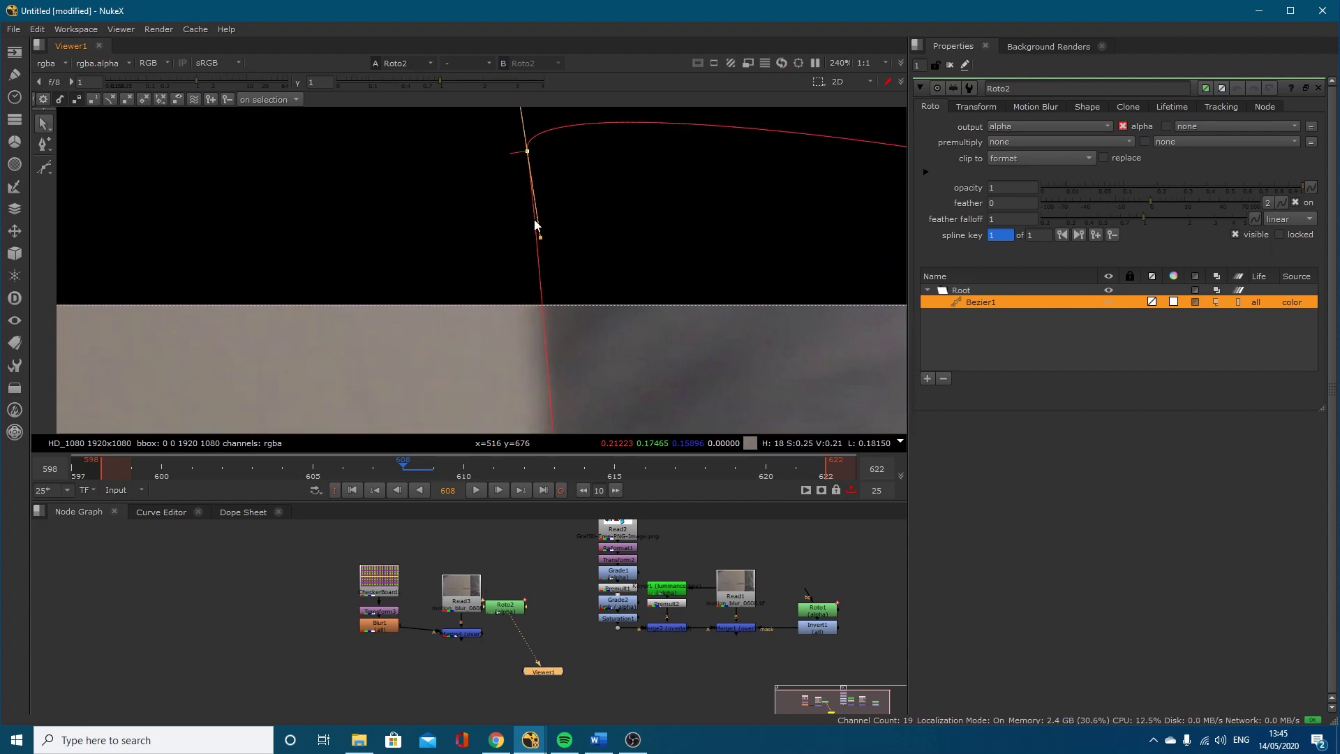
scroll(599, 351, down, 6)
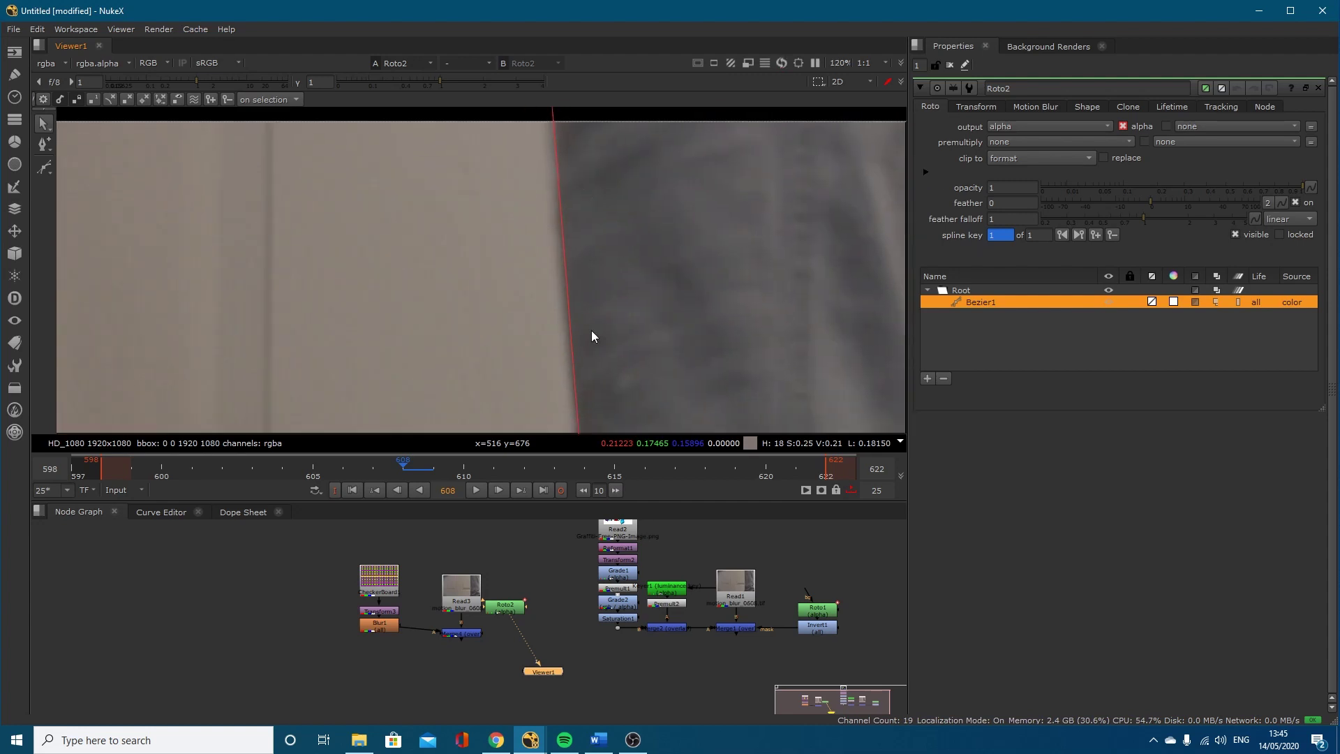
scroll(594, 362, down, 3)
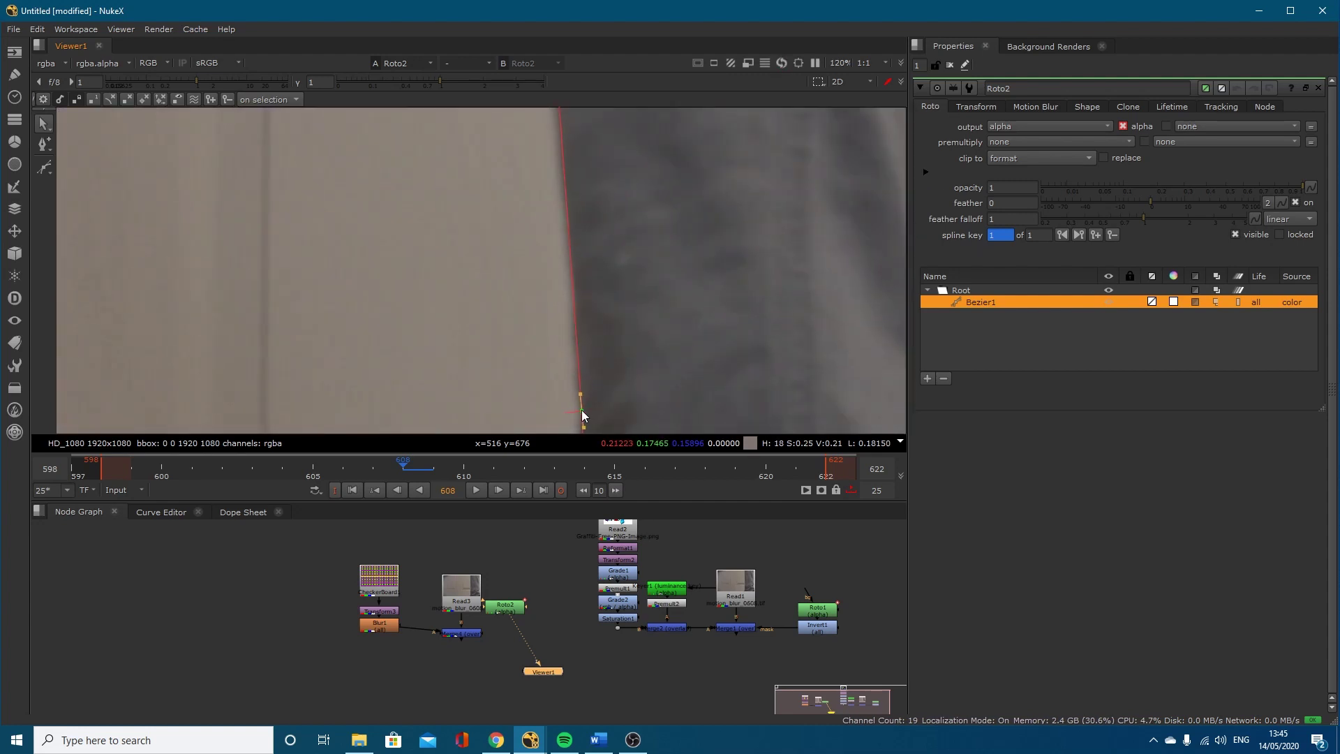
scroll(613, 379, down, 5)
scroll(635, 387, down, 3)
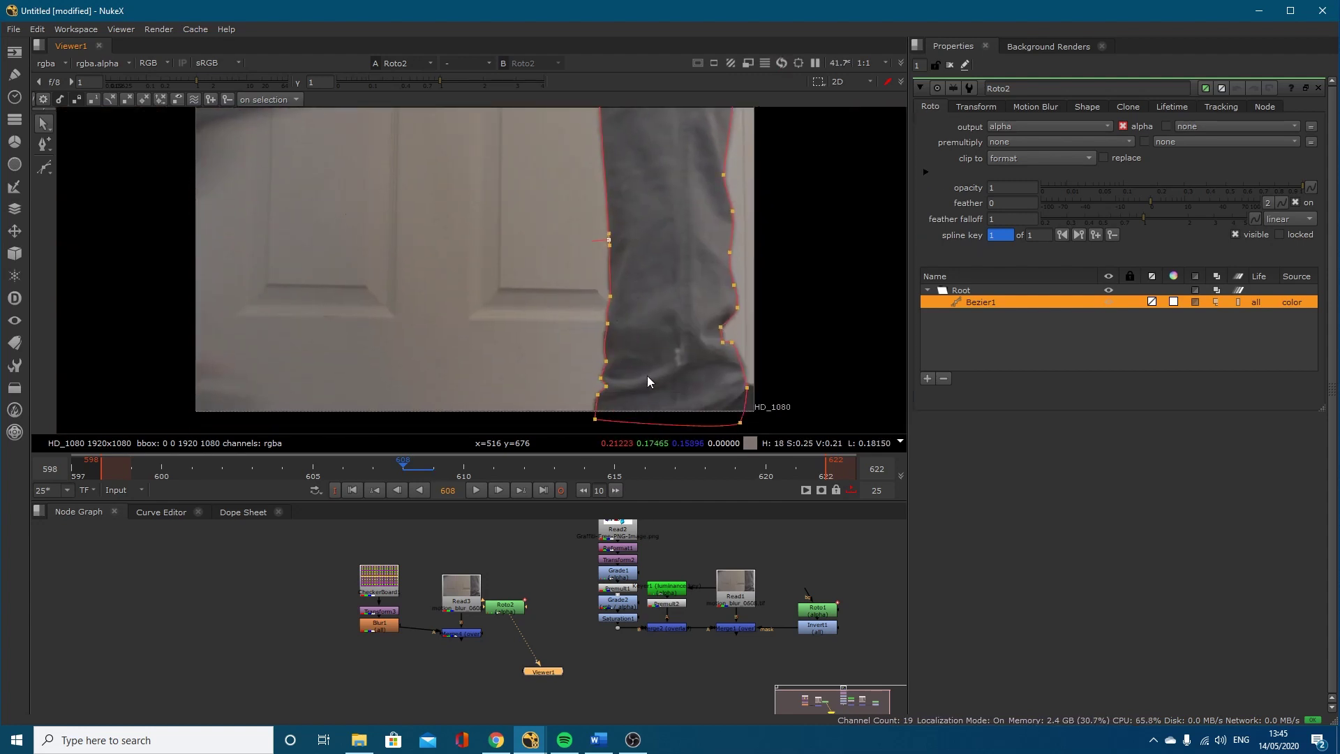
Step: Select all Bezier points, go back to frame 601, and rotate and move the whole shape onto the slanted leg
drag(795, 433, 587, 148)
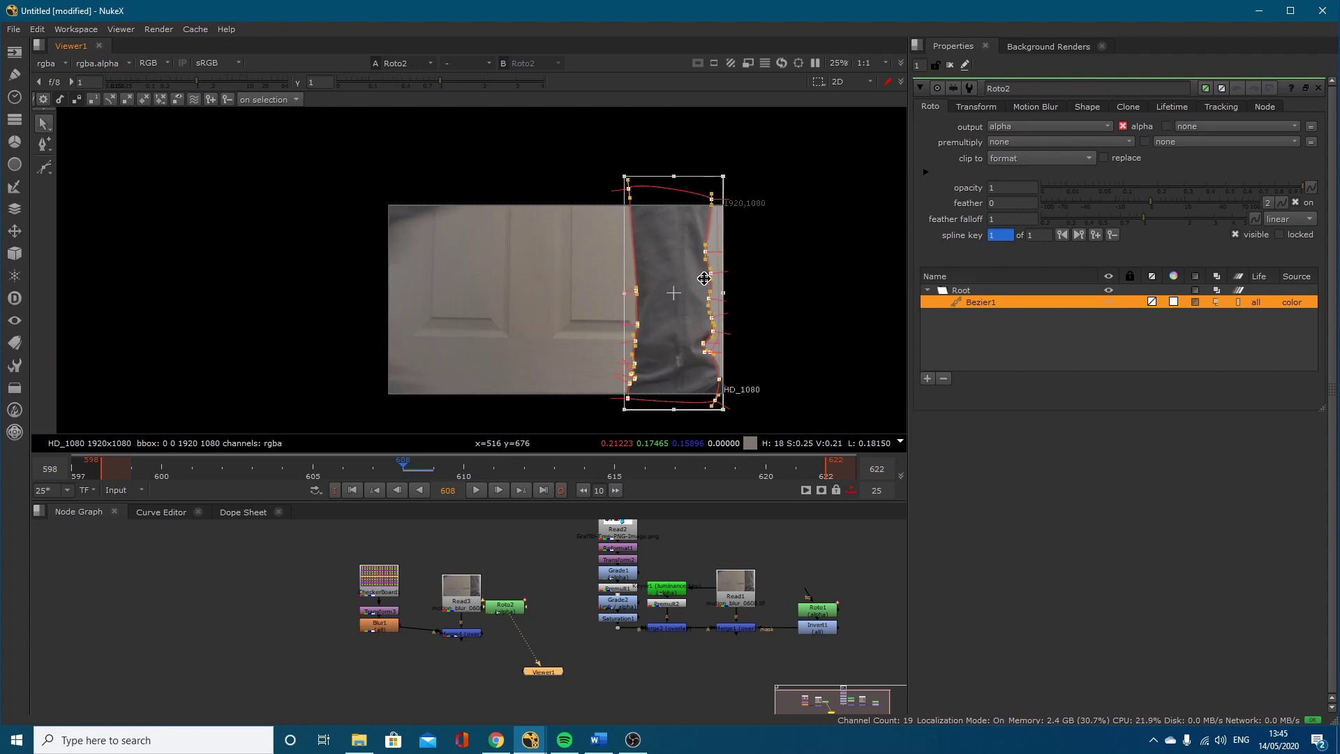
key(Left)
key(Left)
key(Left)
key(Left)
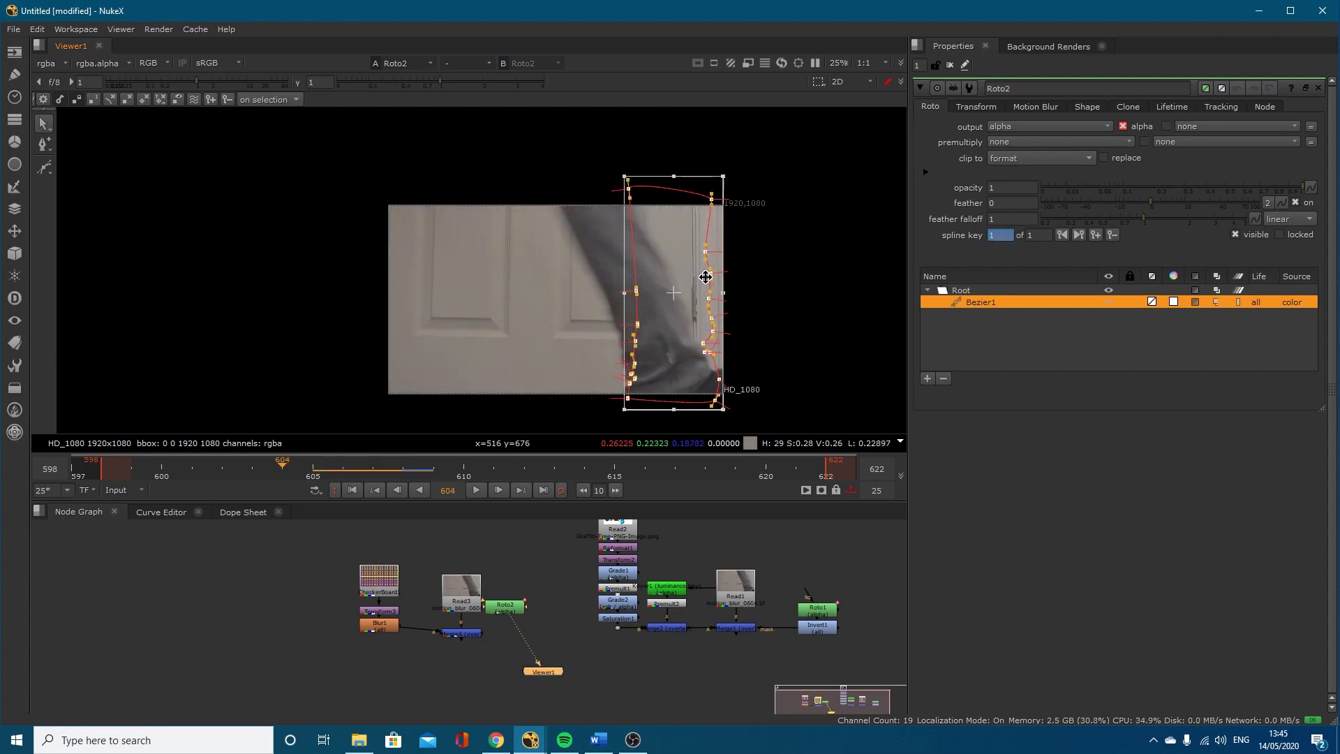
key(Left)
key(Left)
key(Left)
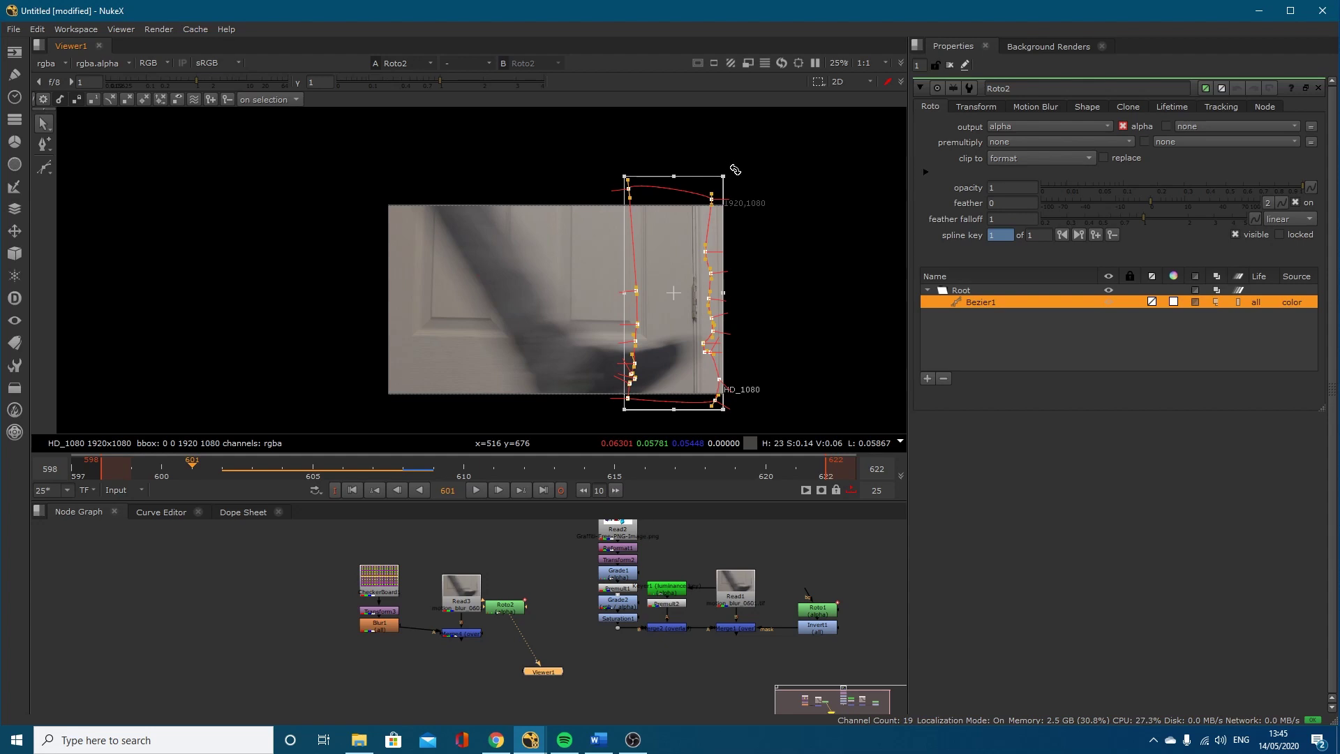
drag(735, 170, 516, 150)
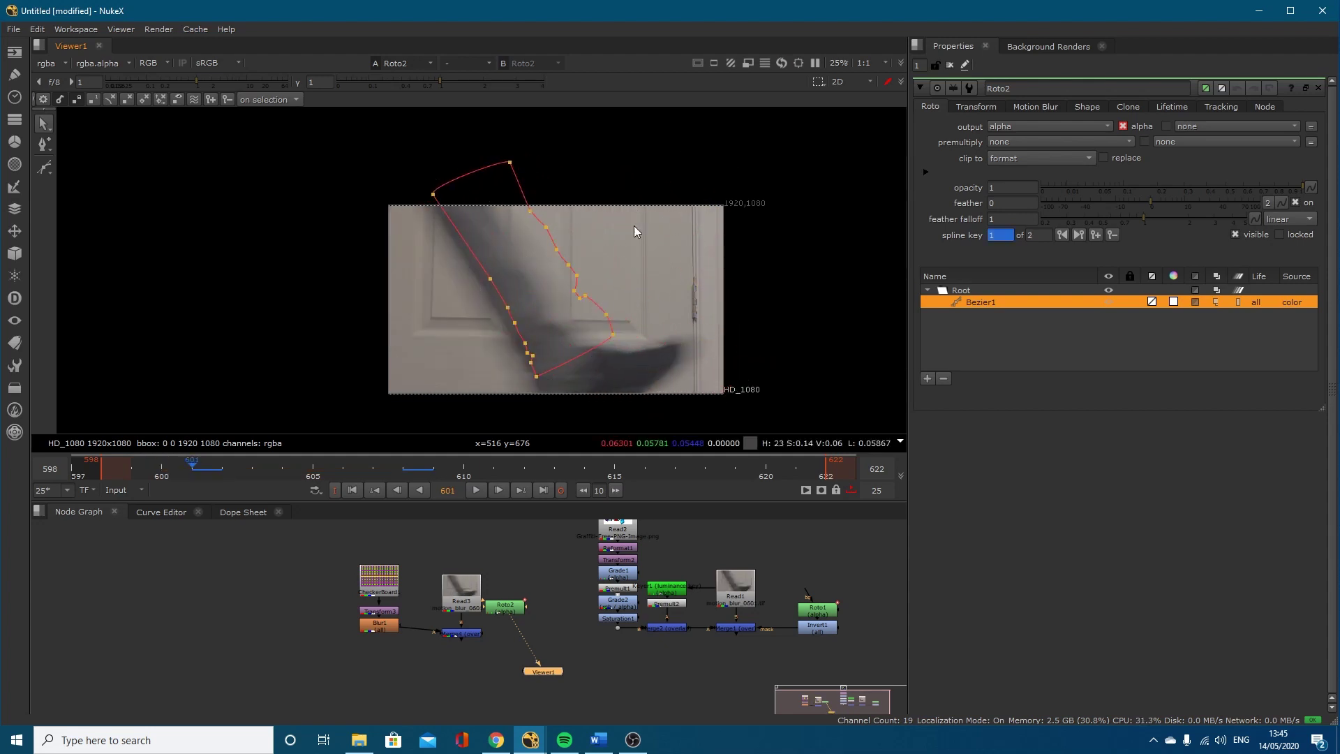
Step: Lower the viewer gamma to 0.56 with gain at 1 to bring out the blurred leg edge at frame 601
scroll(487, 266, up, 3)
scroll(436, 325, up, 3)
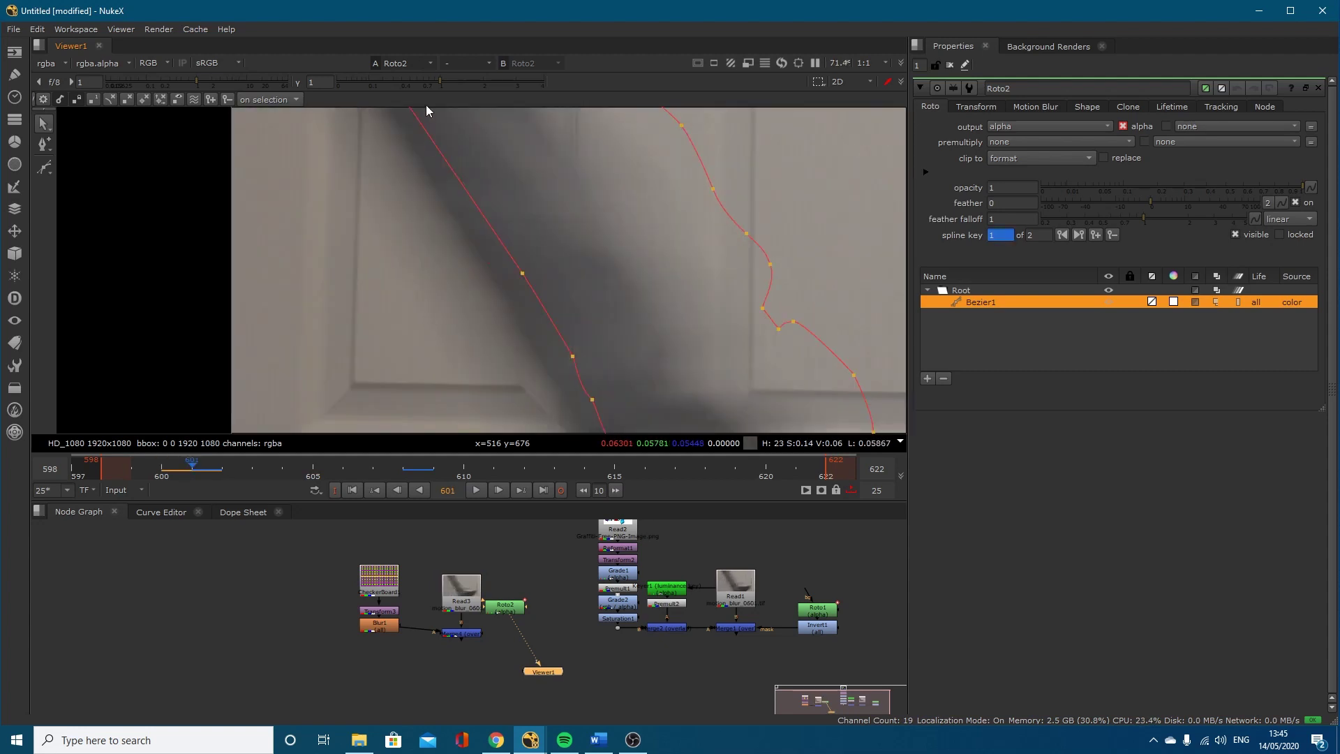
drag(444, 82, 414, 81)
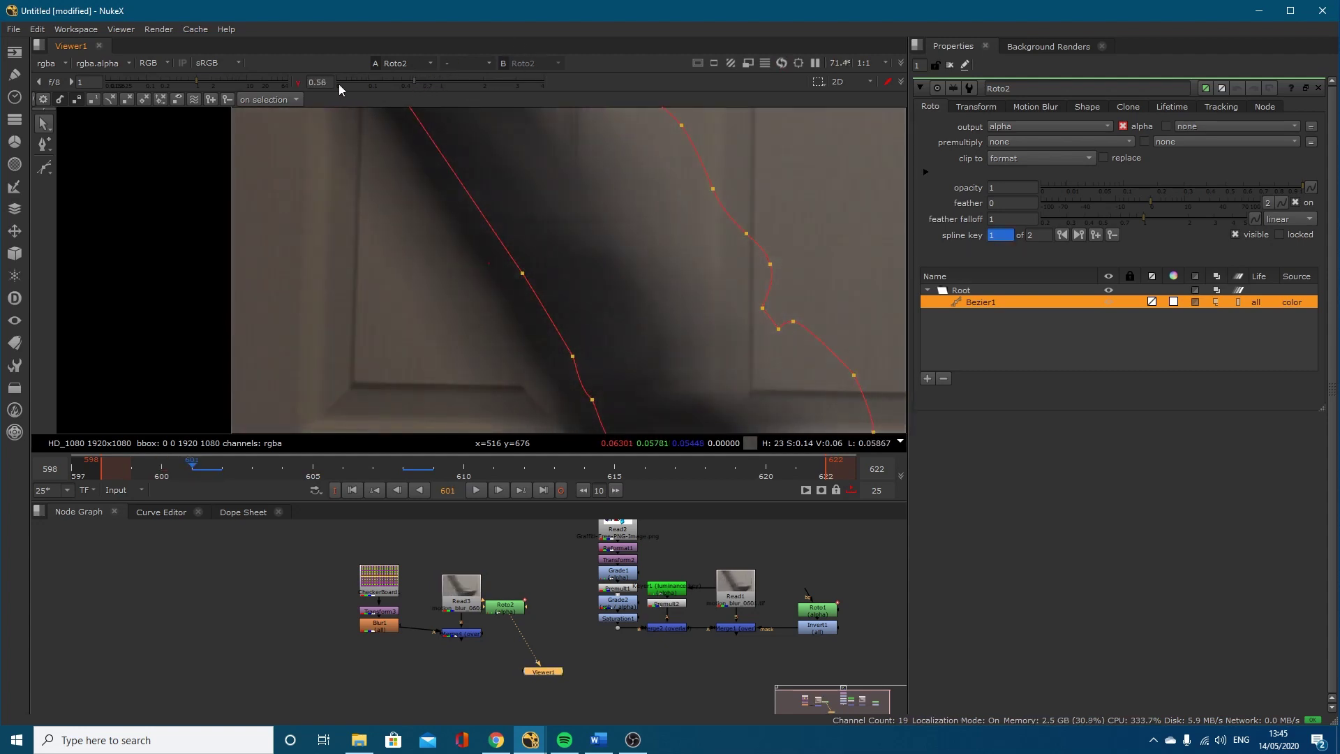
mouse_move(206, 84)
mouse_down()
mouse_move(216, 77)
mouse_move(197, 78)
mouse_up()
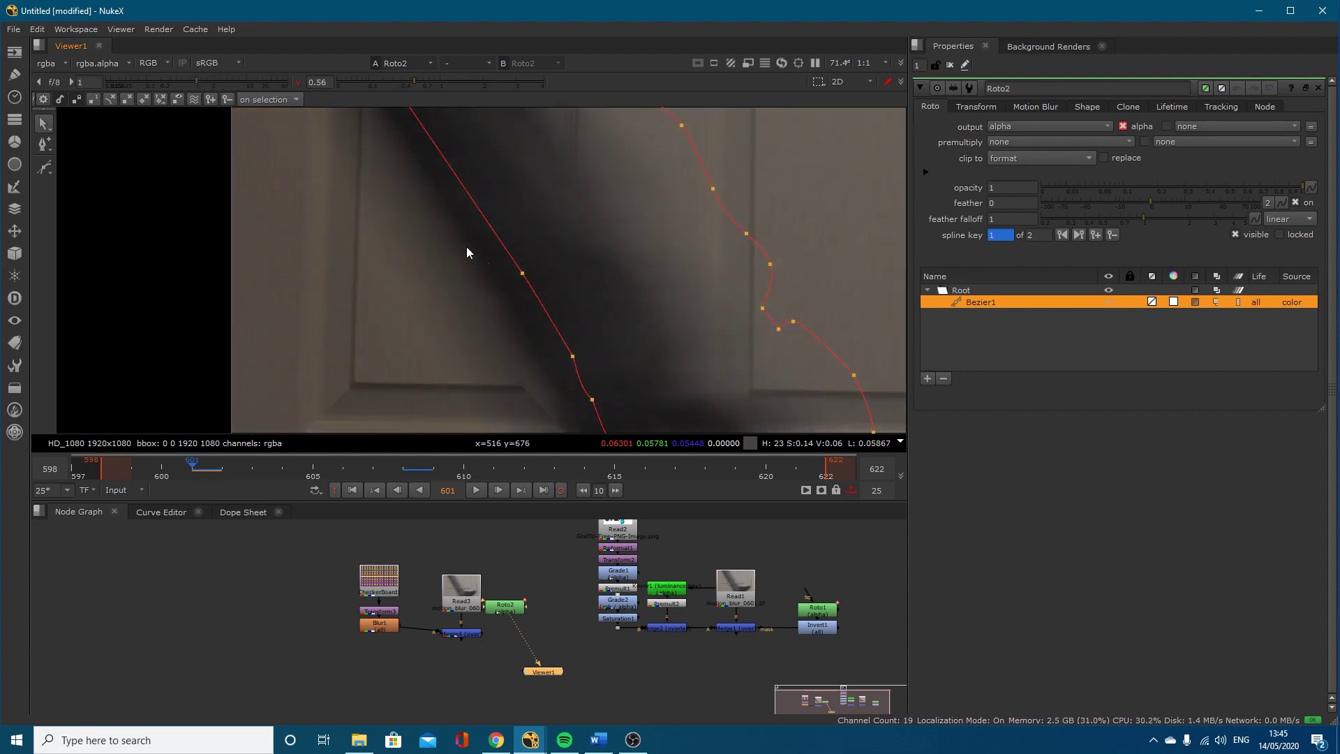
Step: Move the Bezier's upper left-side points outward toward the edge of the leg's motion blur at frame 601
drag(524, 275, 489, 277)
middle_drag(447, 177, 538, 251)
middle_drag(457, 149, 508, 216)
drag(499, 175, 476, 171)
middle_drag(577, 299, 511, 180)
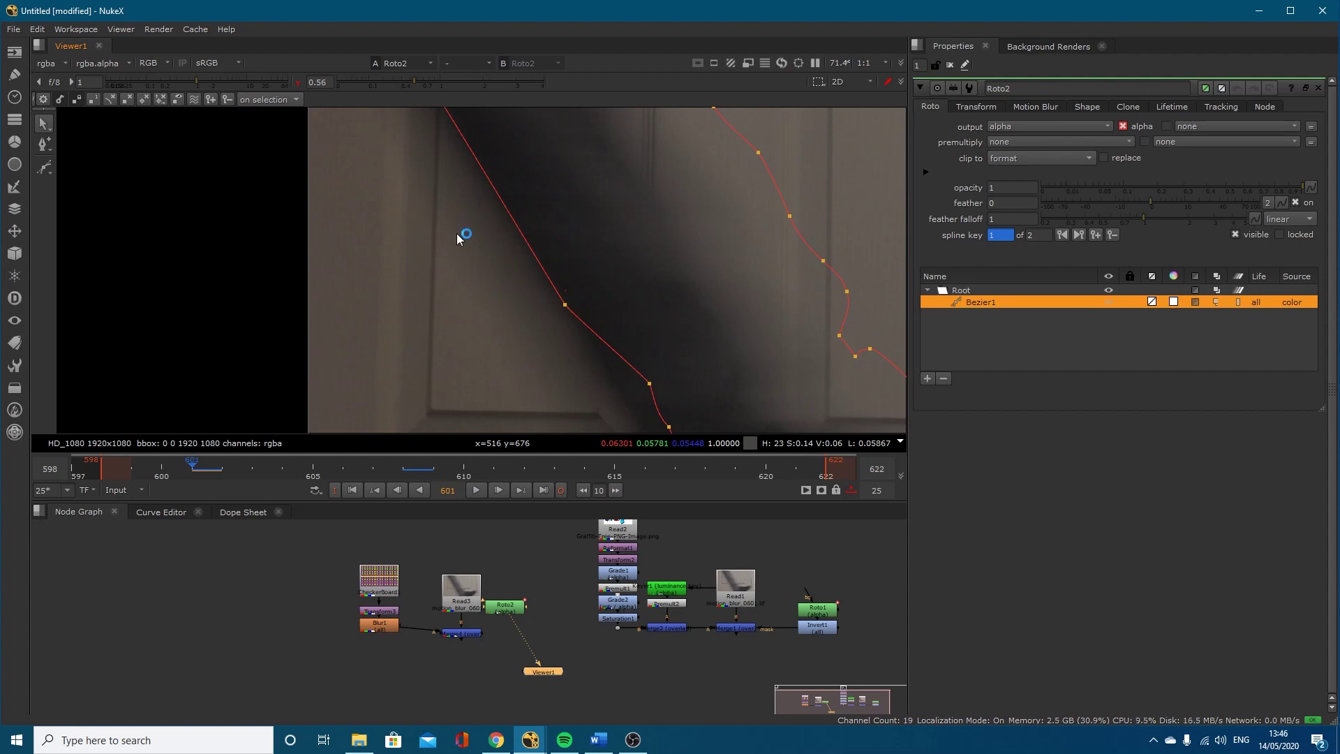
Step: Set the viewer gain to 3.6 and gamma to 0.045 to expose the full blur extent, and advance to frame 602
drag(413, 82, 392, 78)
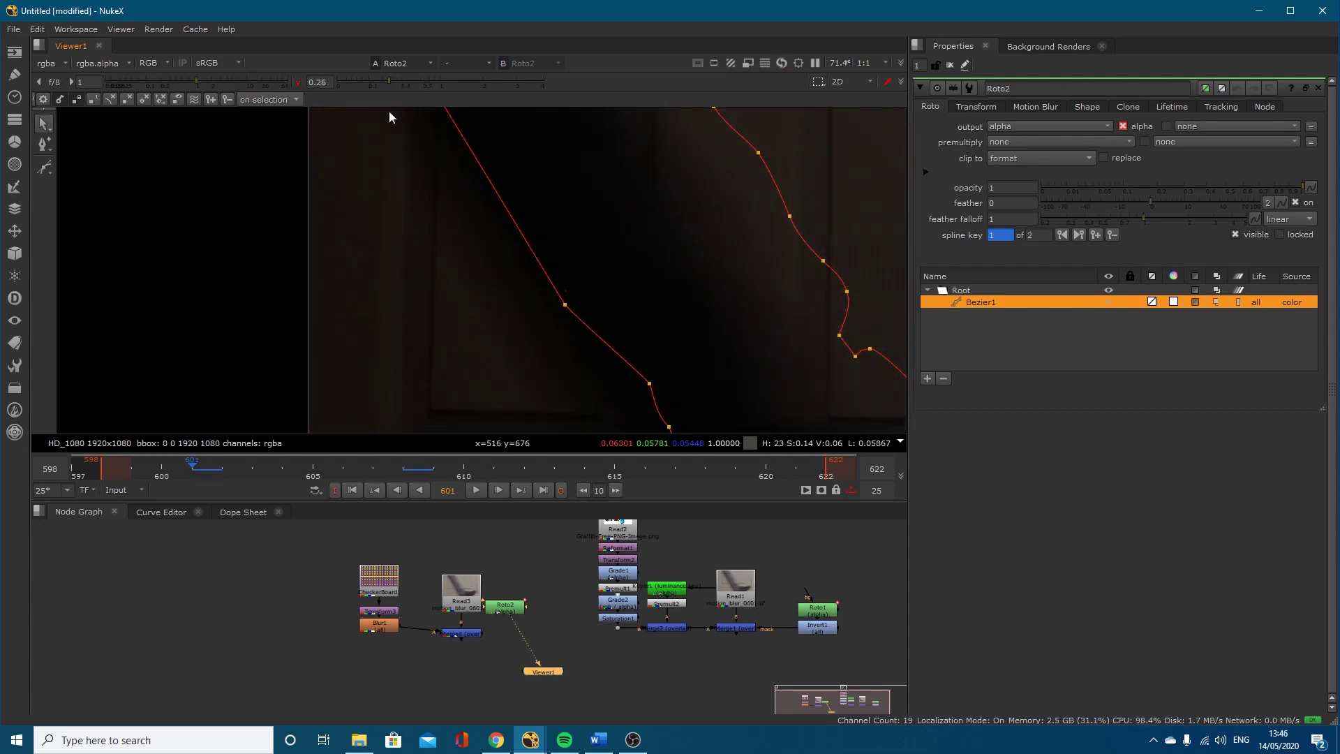
click(220, 81)
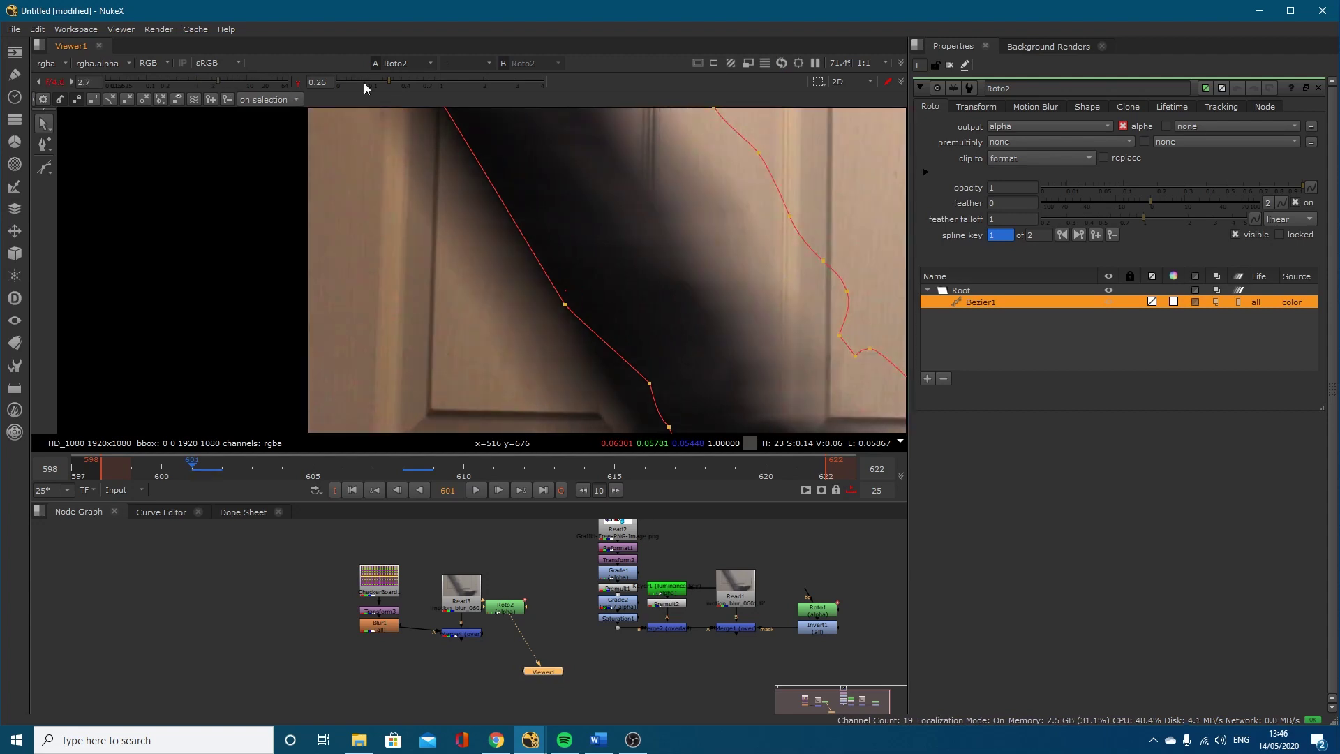
drag(385, 77, 377, 79)
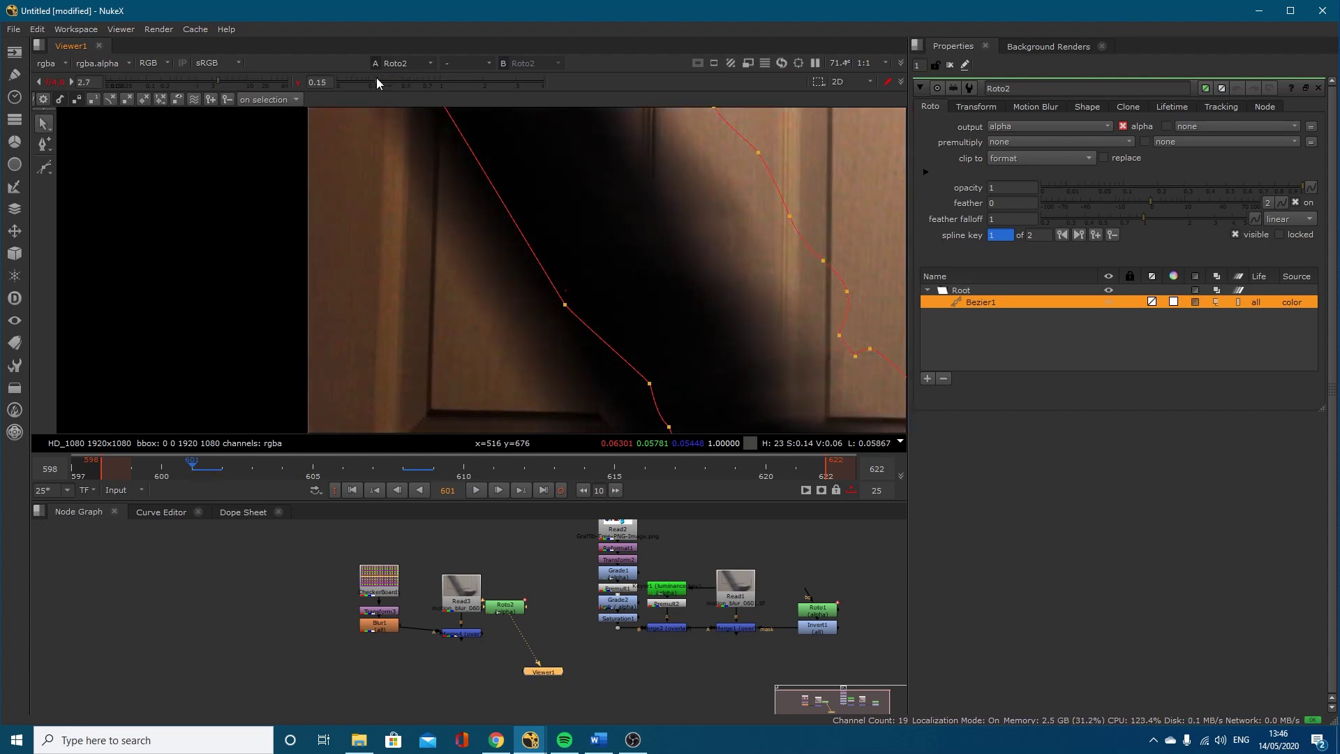
drag(221, 78, 224, 80)
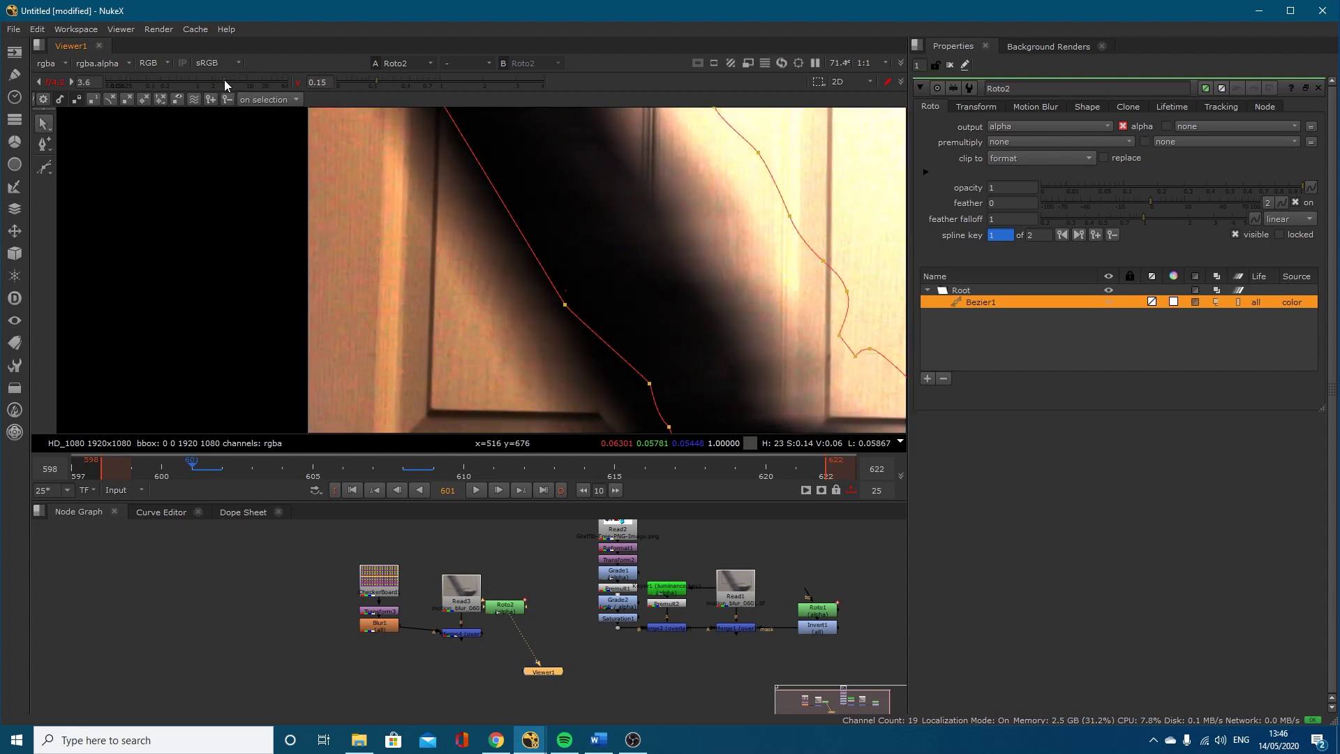
click(360, 82)
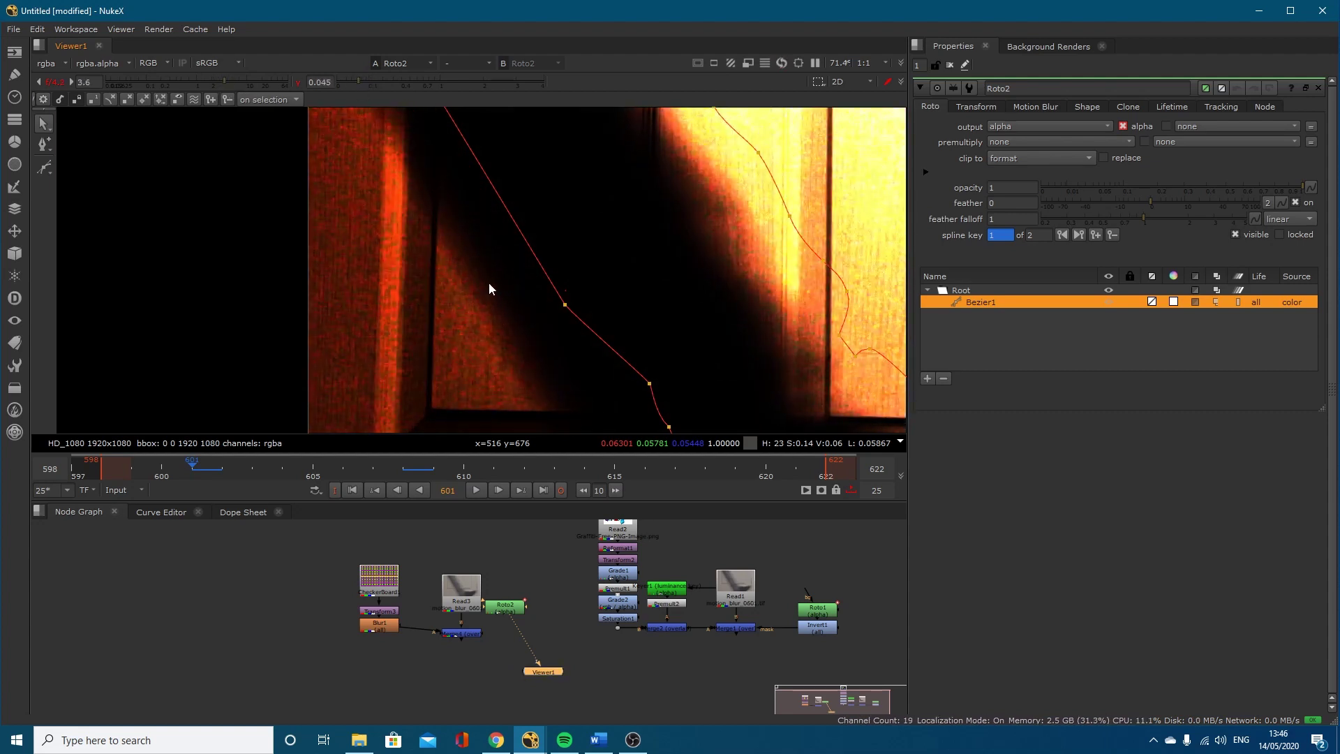
key(Right)
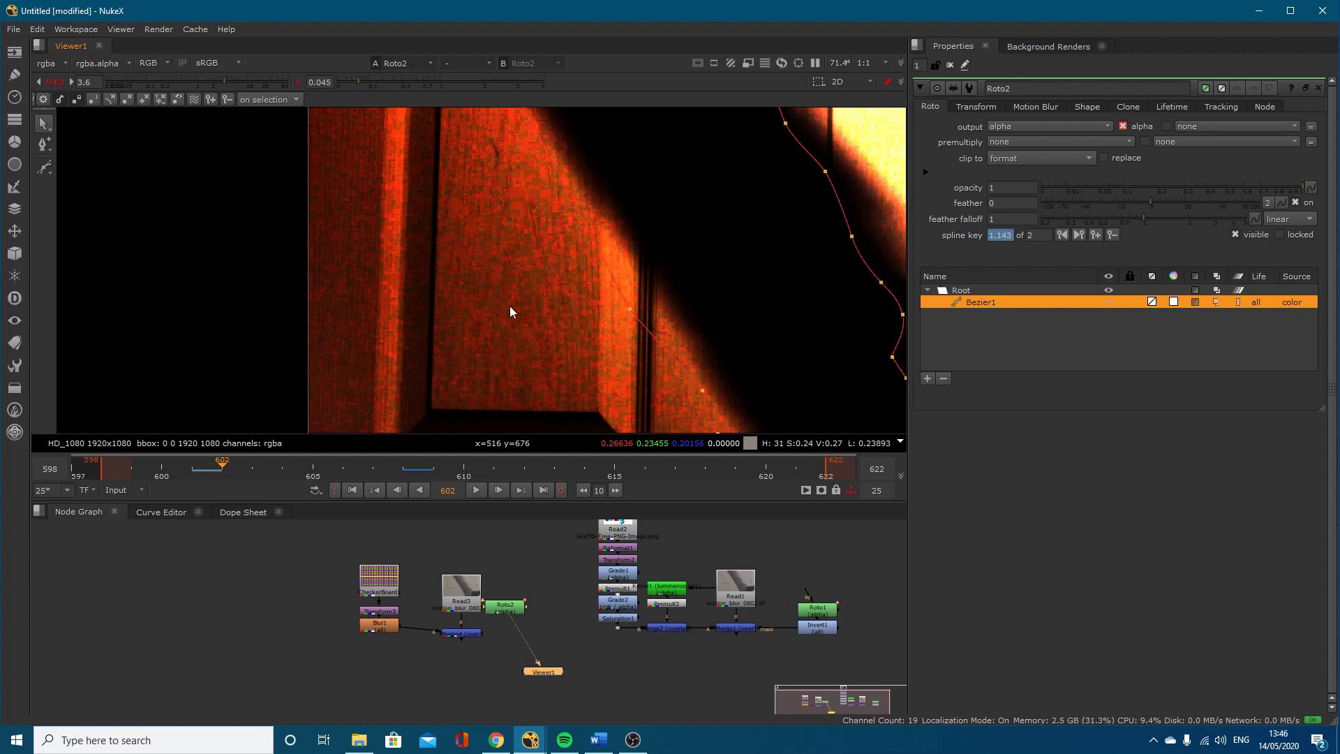
Step: Return to frame 601 and reset the viewer gain and gamma to 1
key(Left)
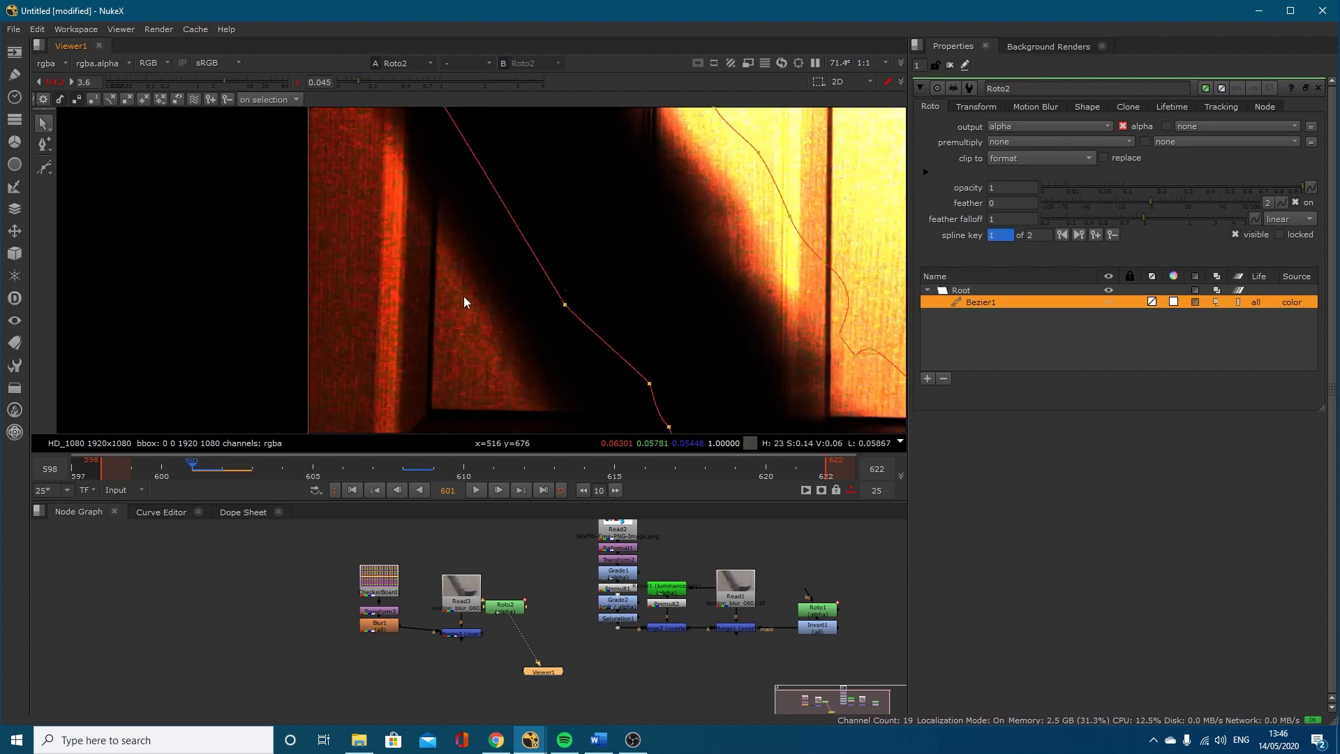
click(299, 81)
click(52, 83)
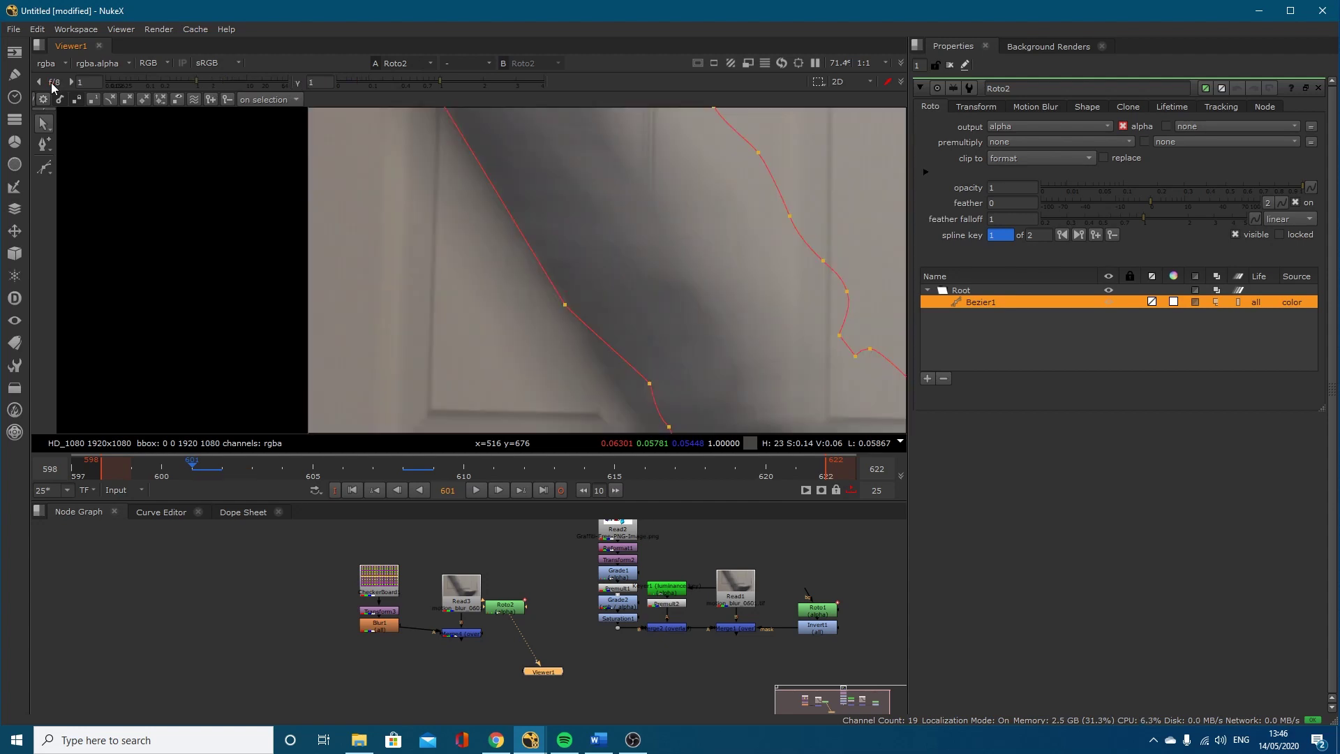
Step: Fit the Bezier's left-side points along the leg's blurred edge down to the image's lower border at frame 601
ctrl+alt+click(562, 301)
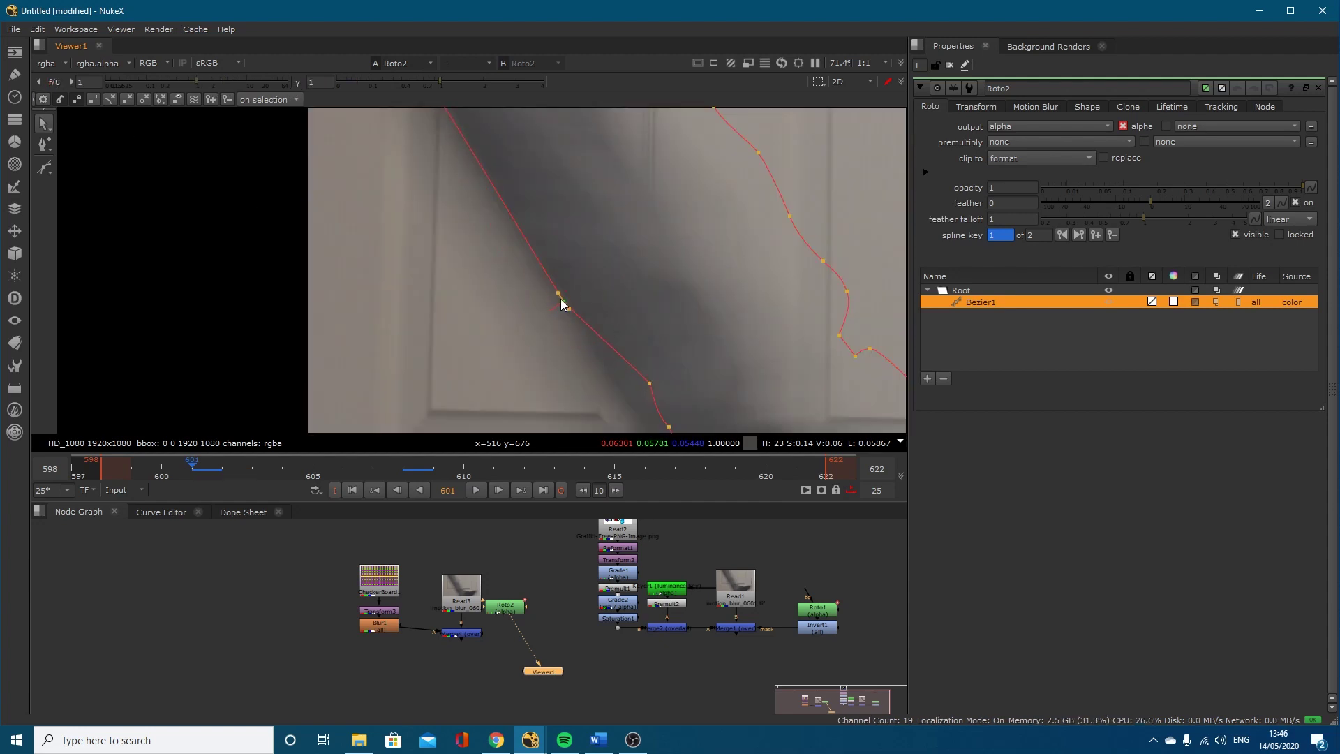
middle_drag(650, 351, 592, 247)
drag(591, 285, 562, 303)
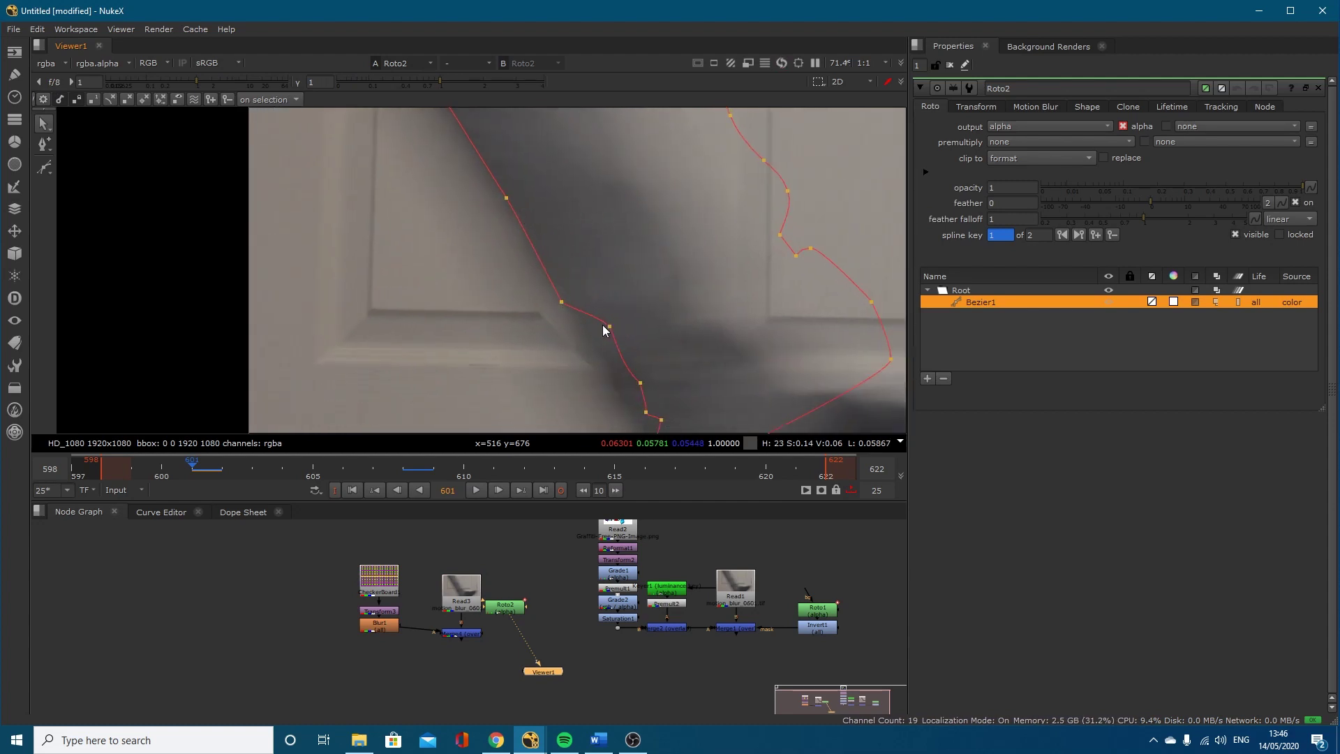
drag(609, 326, 600, 352)
middle_drag(683, 335, 671, 292)
drag(603, 302, 675, 404)
middle_drag(651, 380, 619, 297)
drag(597, 313, 692, 404)
click(648, 354)
drag(610, 354, 595, 299)
click(557, 226)
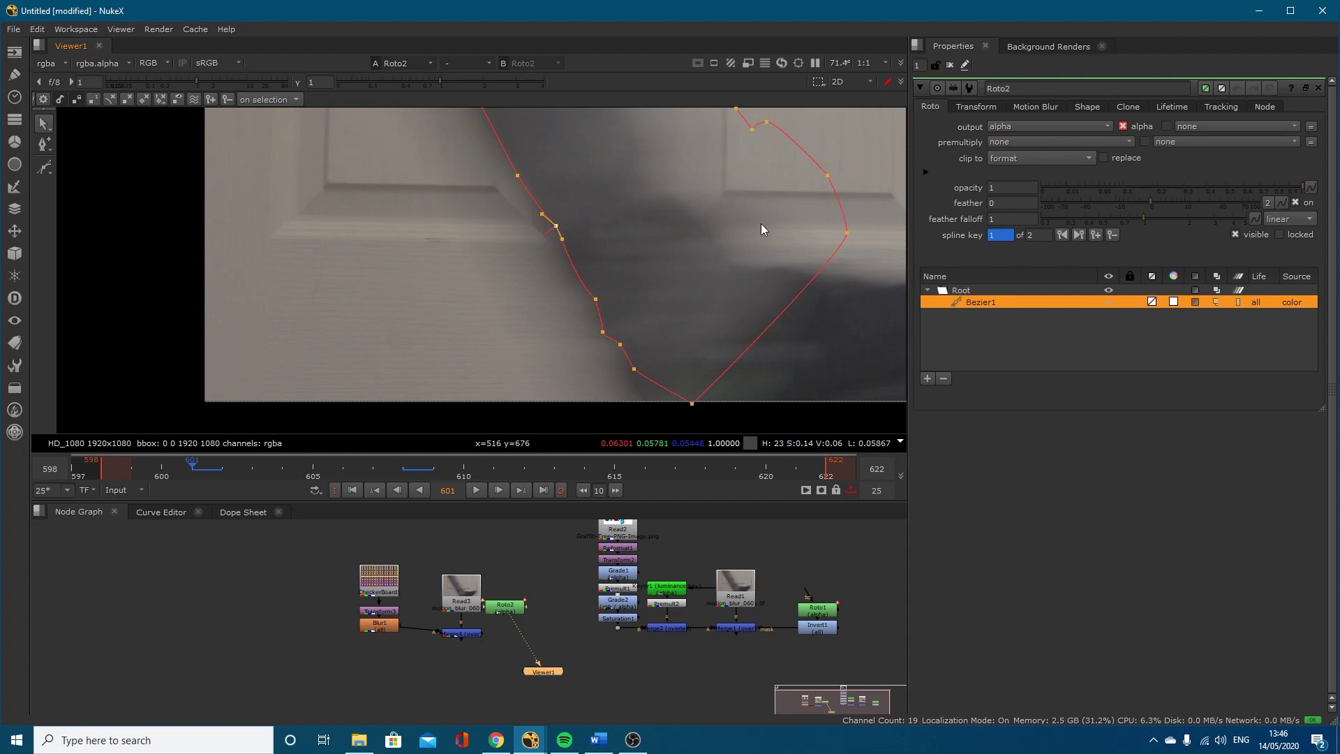
Step: Step through frames 601 to 608 to check how the Bezier follows the leg, and return to frame 601
middle_drag(868, 303, 802, 316)
key(Right)
key(Right)
key(Right)
key(Right)
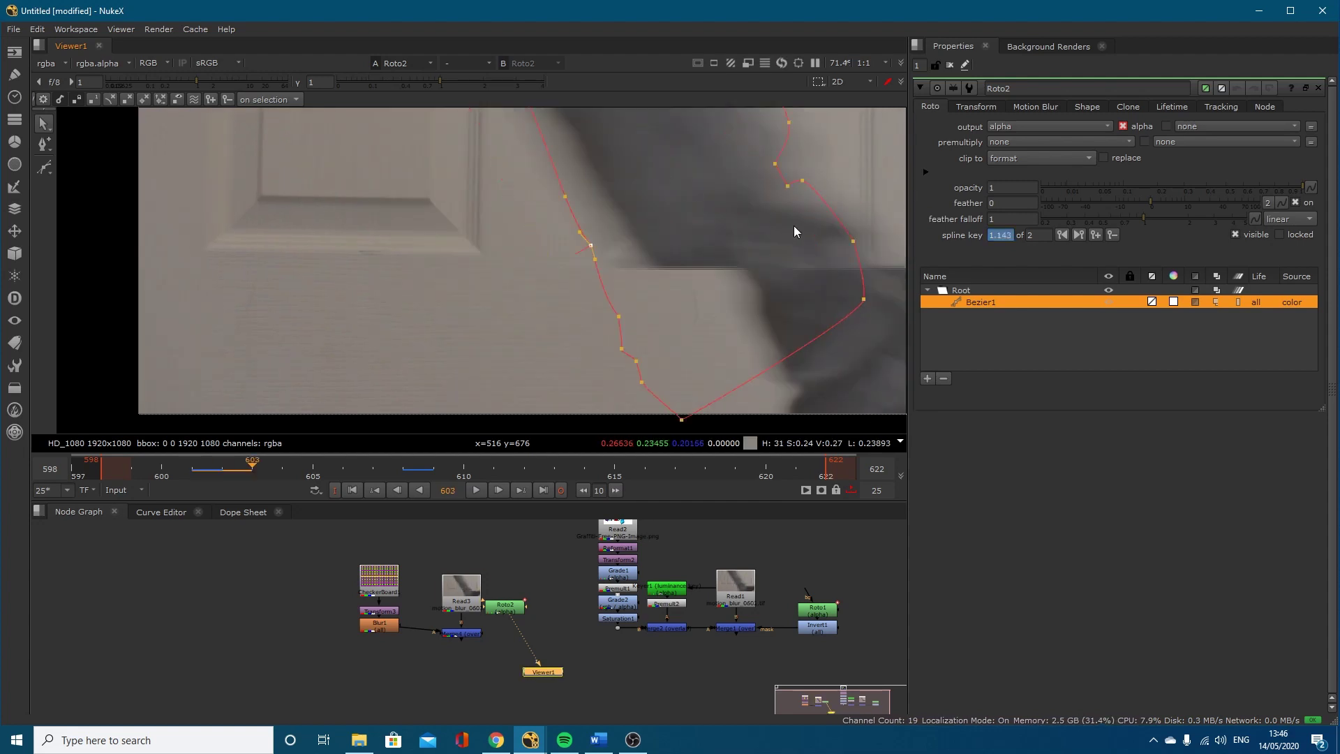
middle_drag(878, 253, 660, 237)
key(Right)
key(Right)
key(Right)
key(Right)
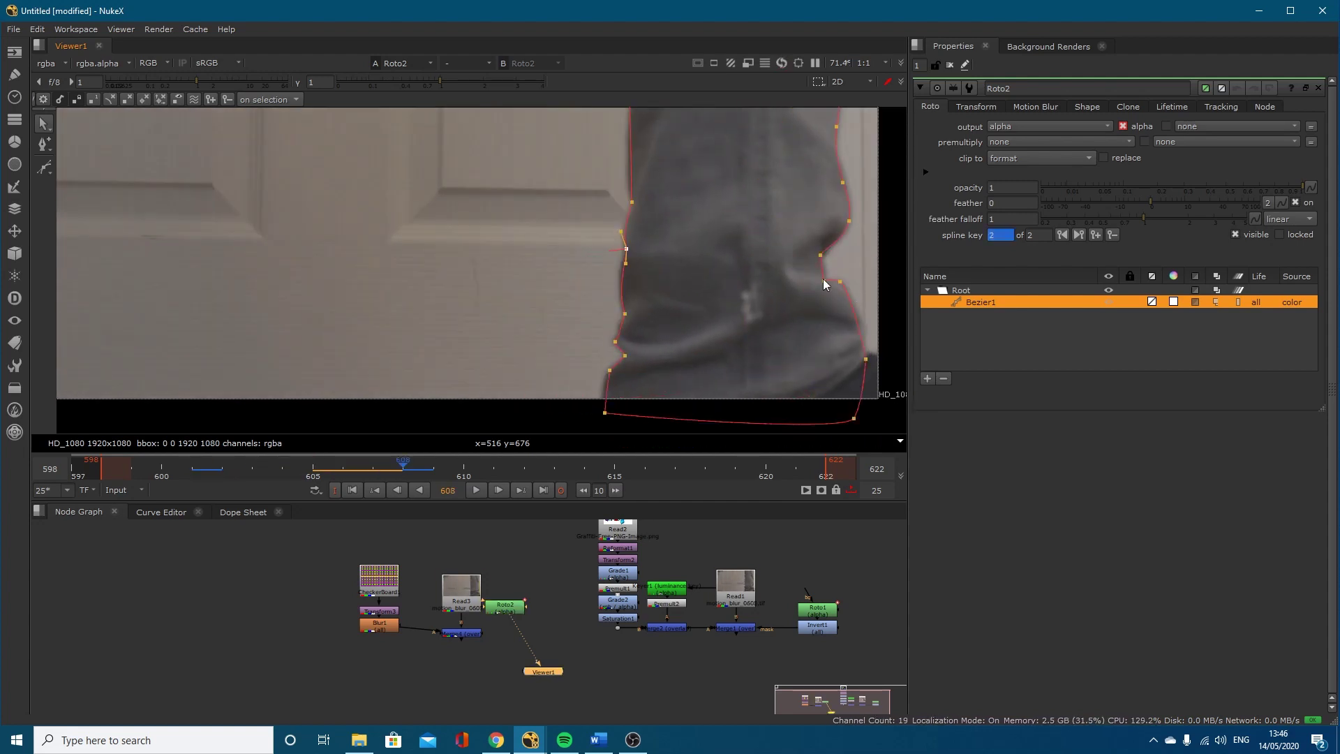
key(Left)
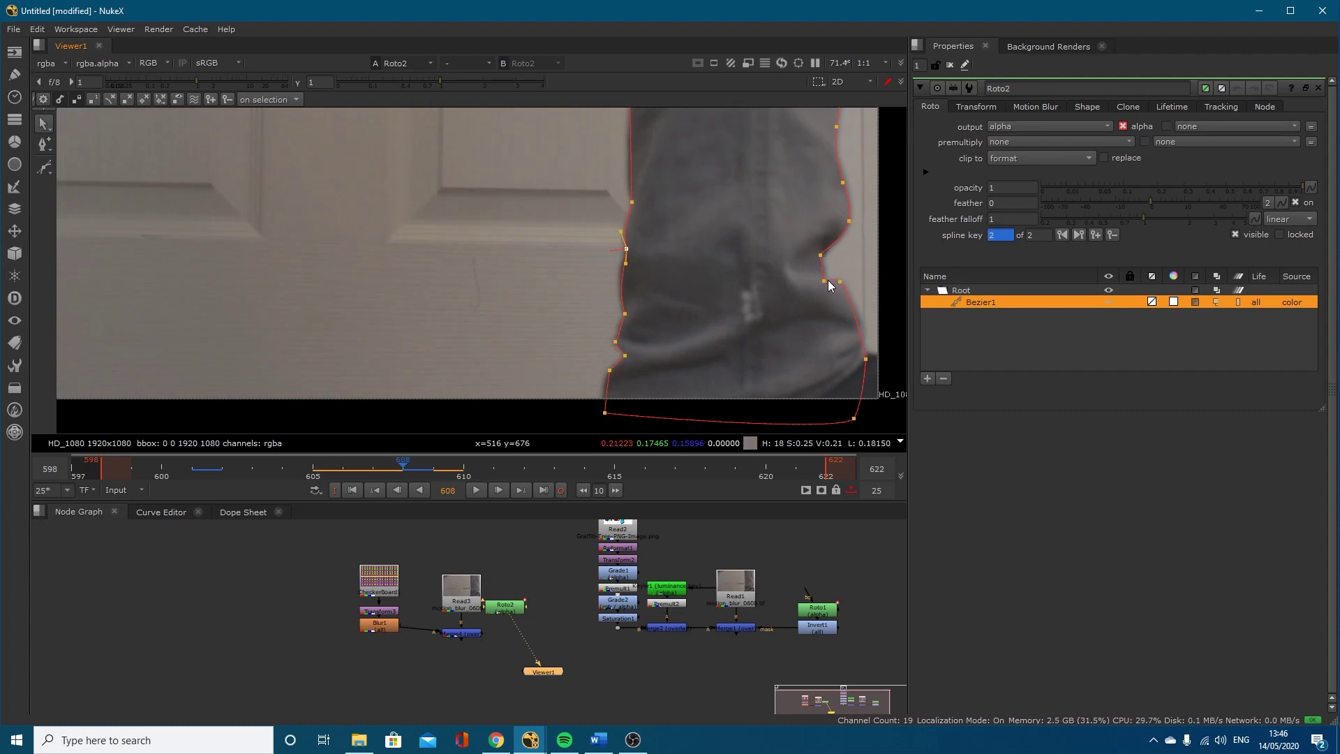
key(Left)
key(Left)
key(Left)
key(Left)
key(Left)
key(Left)
key(Left)
Step: Pull the Bezier's lower right-side points in toward the leg's blurred edge at frame 601
middle_drag(516, 221, 572, 295)
drag(706, 362, 421, 70)
drag(524, 268, 440, 335)
click(537, 341)
drag(523, 375, 566, 375)
drag(505, 318, 509, 336)
Step: Align the Bezier's upper right-side points and top end with the slanted leg's blurred edge at frame 601
middle_drag(449, 212, 631, 425)
drag(649, 287, 543, 137)
drag(634, 185, 515, 191)
click(535, 301)
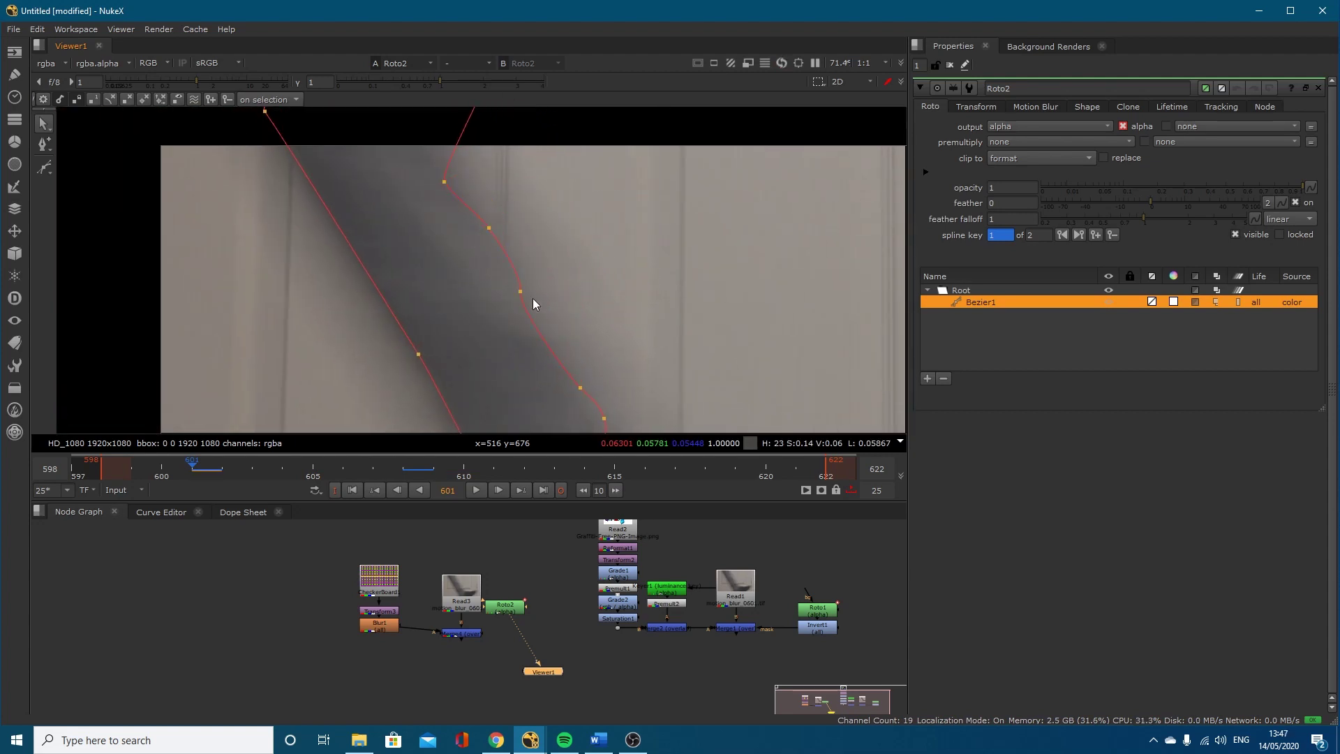
mouse_move(520, 291)
ctrl+mouse_down()
mouse_move(523, 270)
mouse_move(510, 270)
ctrl+mouse_up()
click(520, 291)
middle_drag(514, 266, 558, 350)
drag(545, 120, 398, 126)
click(488, 265)
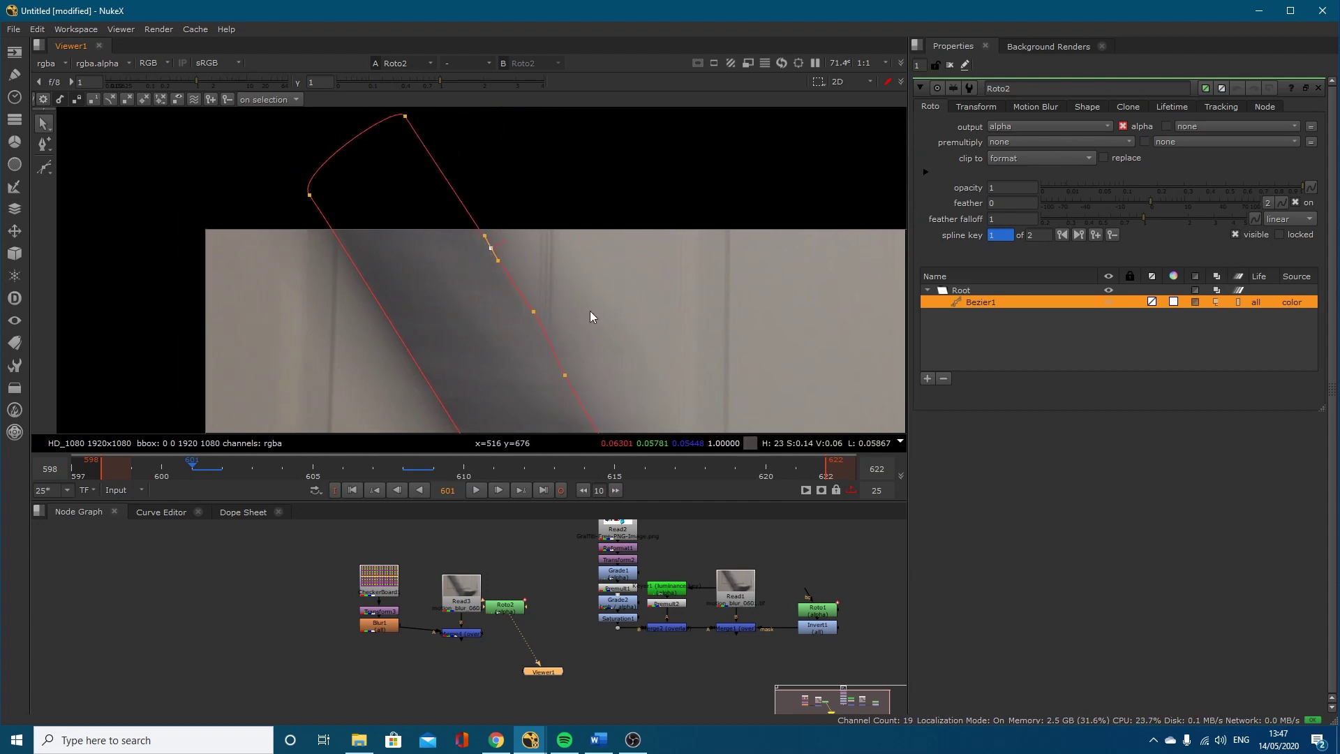
Step: Go to frame 605, select all Bezier points, and move and rotate the shape onto the leg
scroll(557, 294, down, 3)
click(312, 477)
middle_drag(639, 324, 583, 251)
scroll(509, 213, down, 3)
drag(475, 121, 681, 375)
drag(575, 205, 627, 202)
mouse_move(716, 135)
mouse_down()
mouse_move(729, 145)
mouse_move(725, 123)
mouse_up()
click(714, 296)
mouse_move(640, 388)
mouse_down()
mouse_move(603, 287)
mouse_move(649, 304)
mouse_move(635, 396)
mouse_up()
Step: Fit the Bezier's lower left-side points and bottom-left corner to the trouser cuff at frame 605
scroll(614, 370, up, 3)
click(596, 350)
scroll(597, 335, up, 2)
click(593, 325)
drag(618, 377, 582, 379)
drag(597, 314, 595, 253)
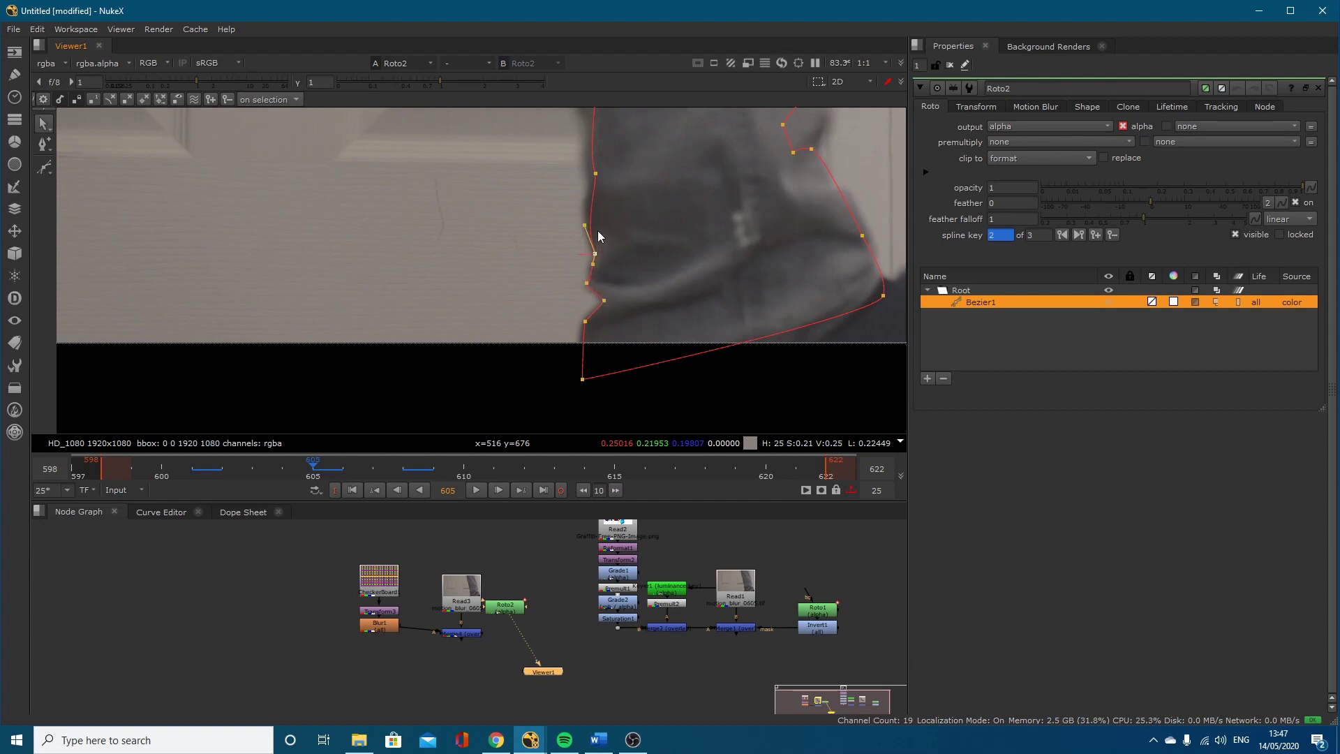
middle_drag(596, 186, 597, 229)
drag(598, 218, 588, 217)
middle_drag(590, 196, 597, 267)
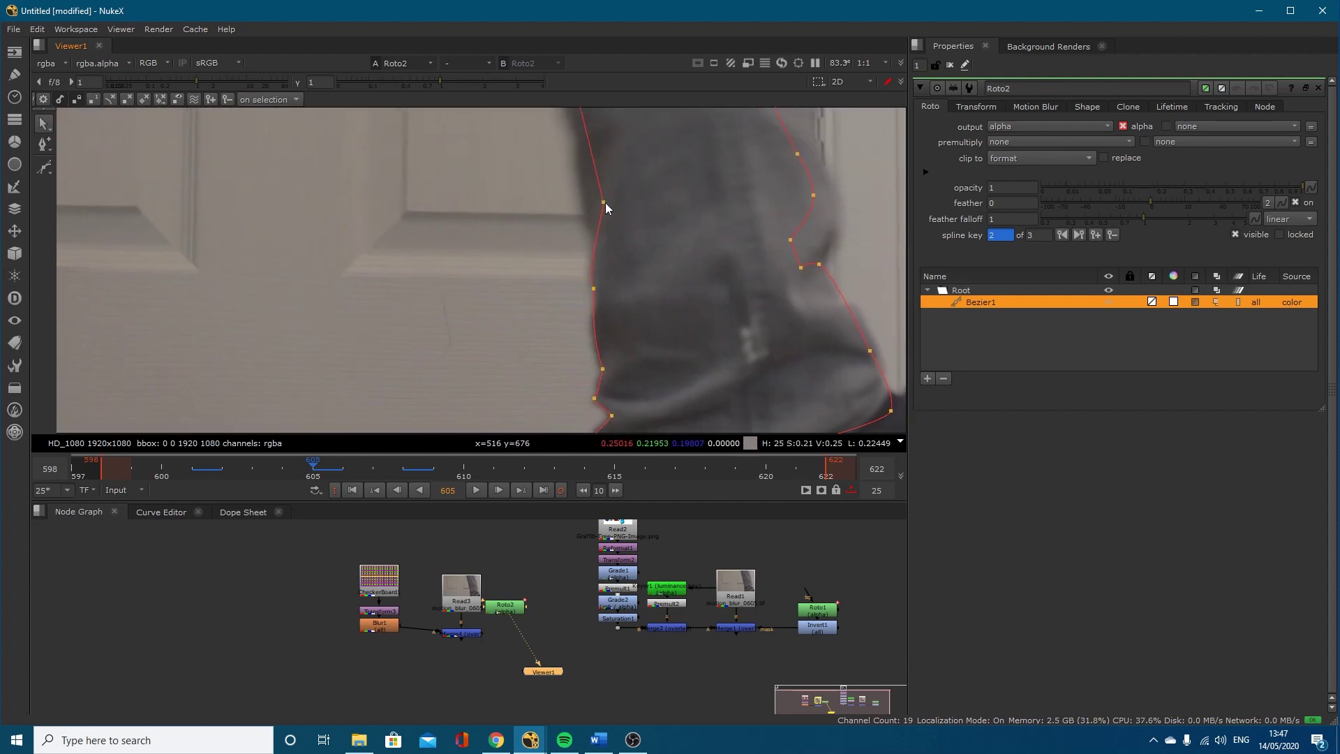
Step: Raise the viewer gain to 15 with gamma 0.07 to inspect the leg's blurred edge, and reset both to 1
scroll(594, 199, up, 6)
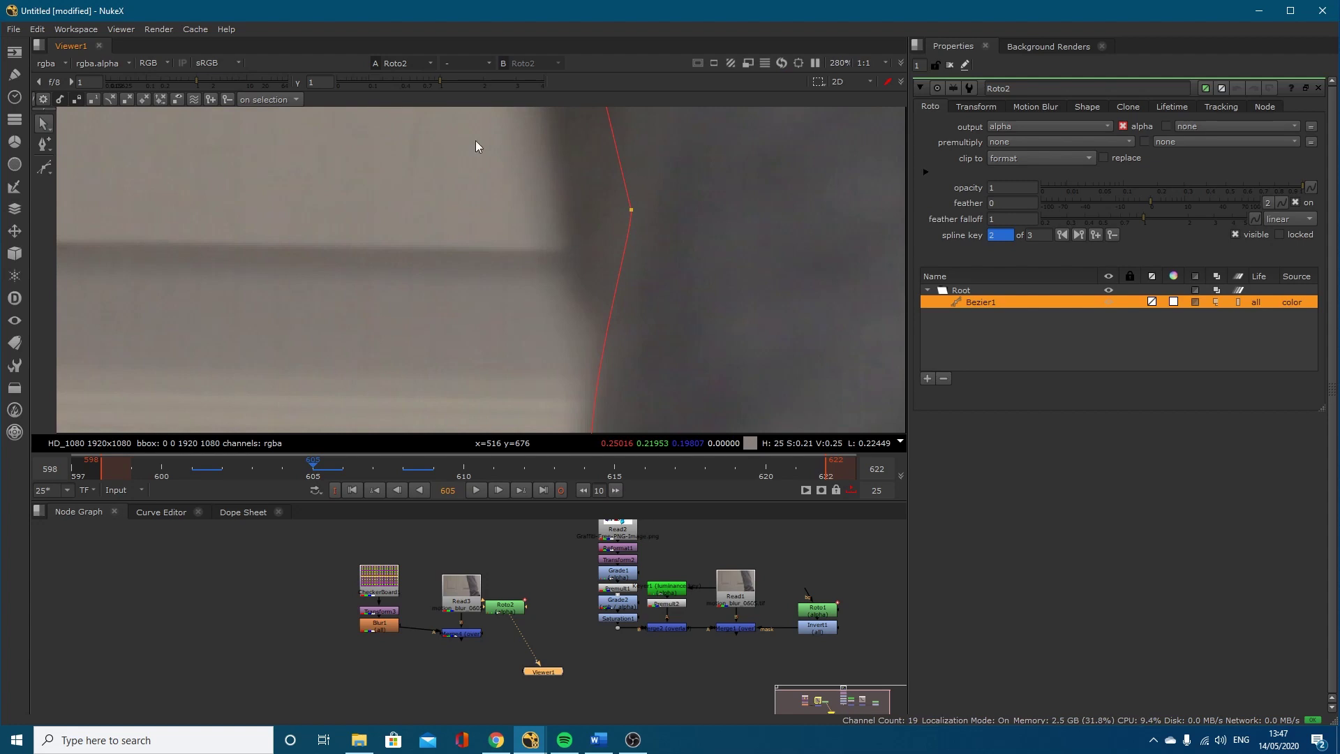
drag(194, 80, 255, 81)
mouse_move(383, 77)
mouse_down()
mouse_move(339, 80)
mouse_move(363, 84)
mouse_up()
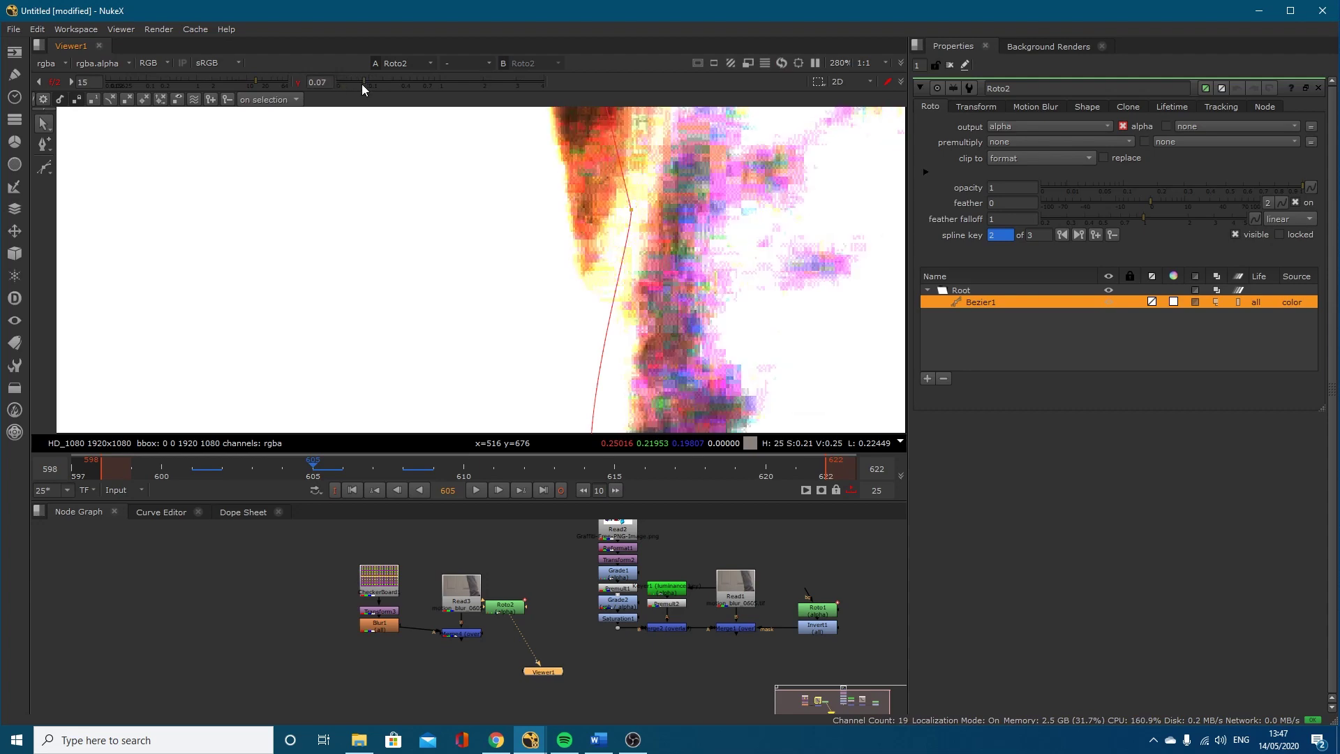
drag(261, 81, 237, 74)
drag(363, 80, 416, 81)
click(299, 82)
click(64, 81)
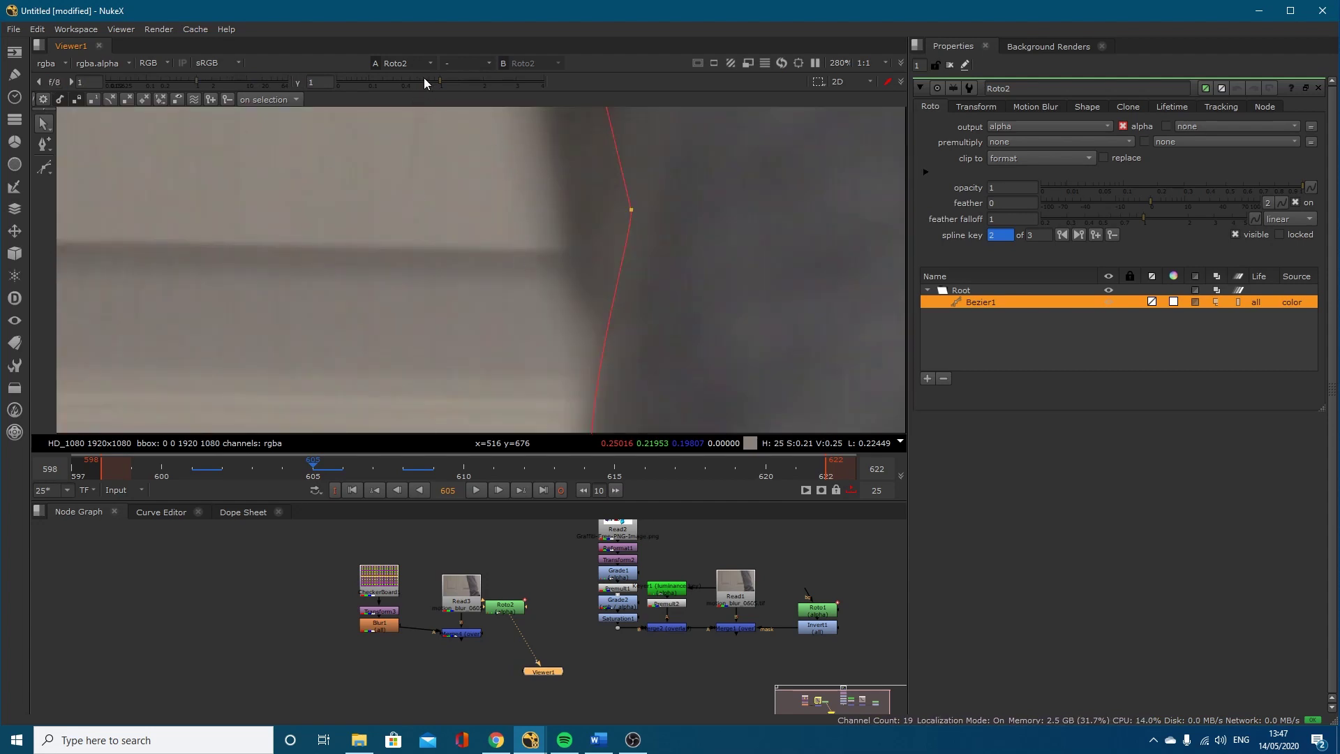
Step: With viewer gamma 0.3 and gain 2, move the left-side point beyond the blurred edge, and reset the viewer exposure
drag(438, 79, 386, 72)
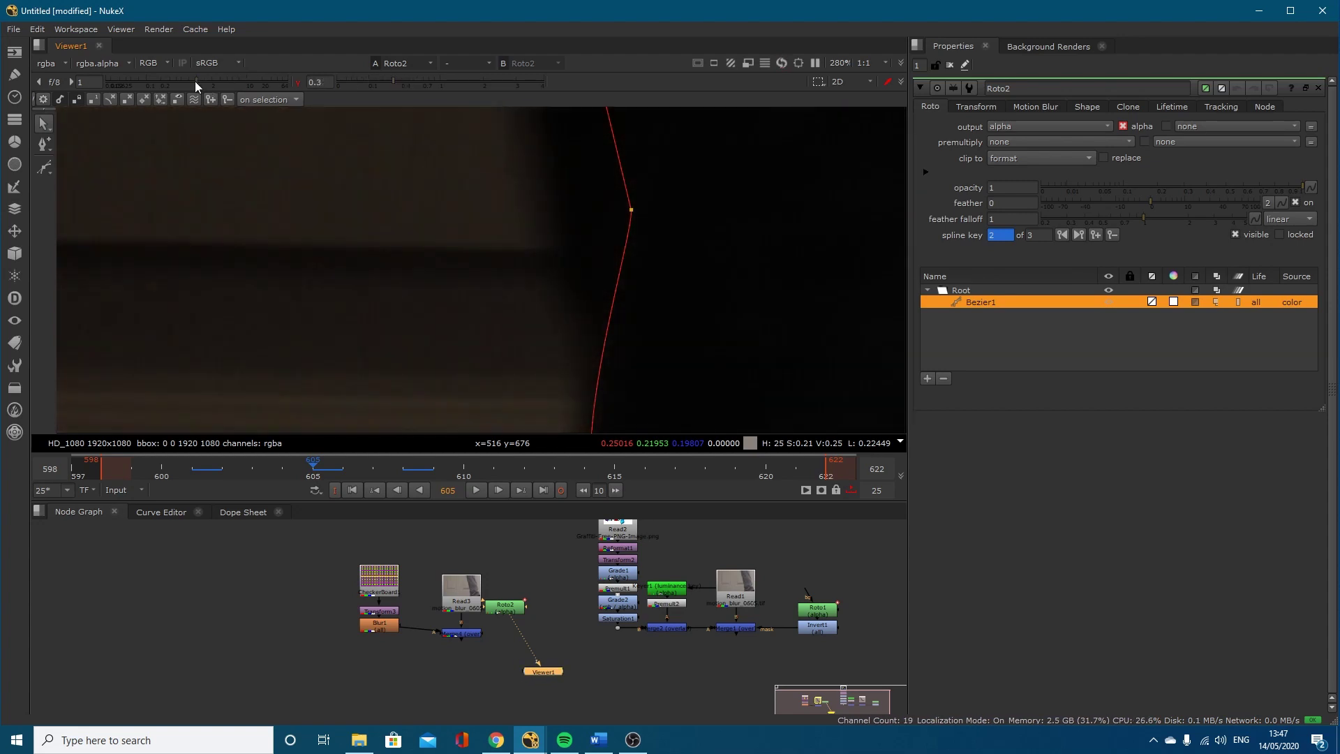
drag(196, 81, 212, 82)
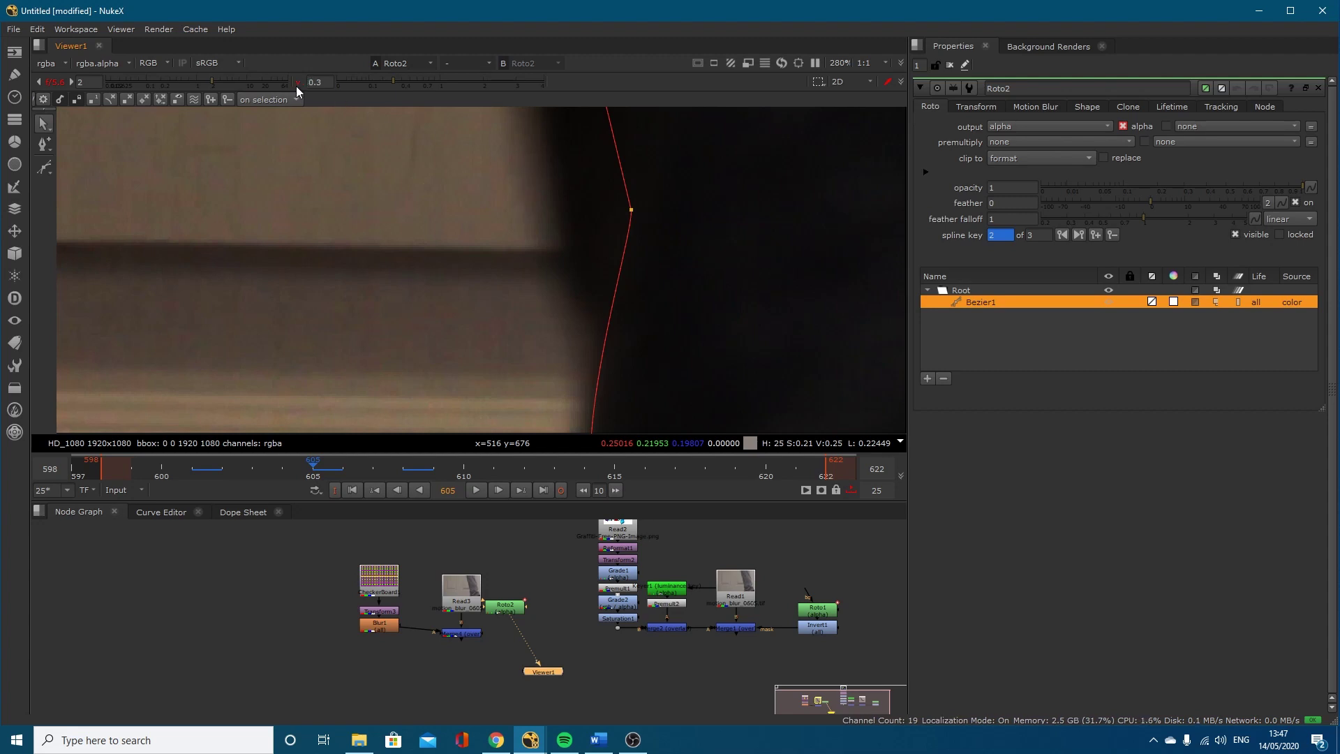
drag(621, 208, 518, 203)
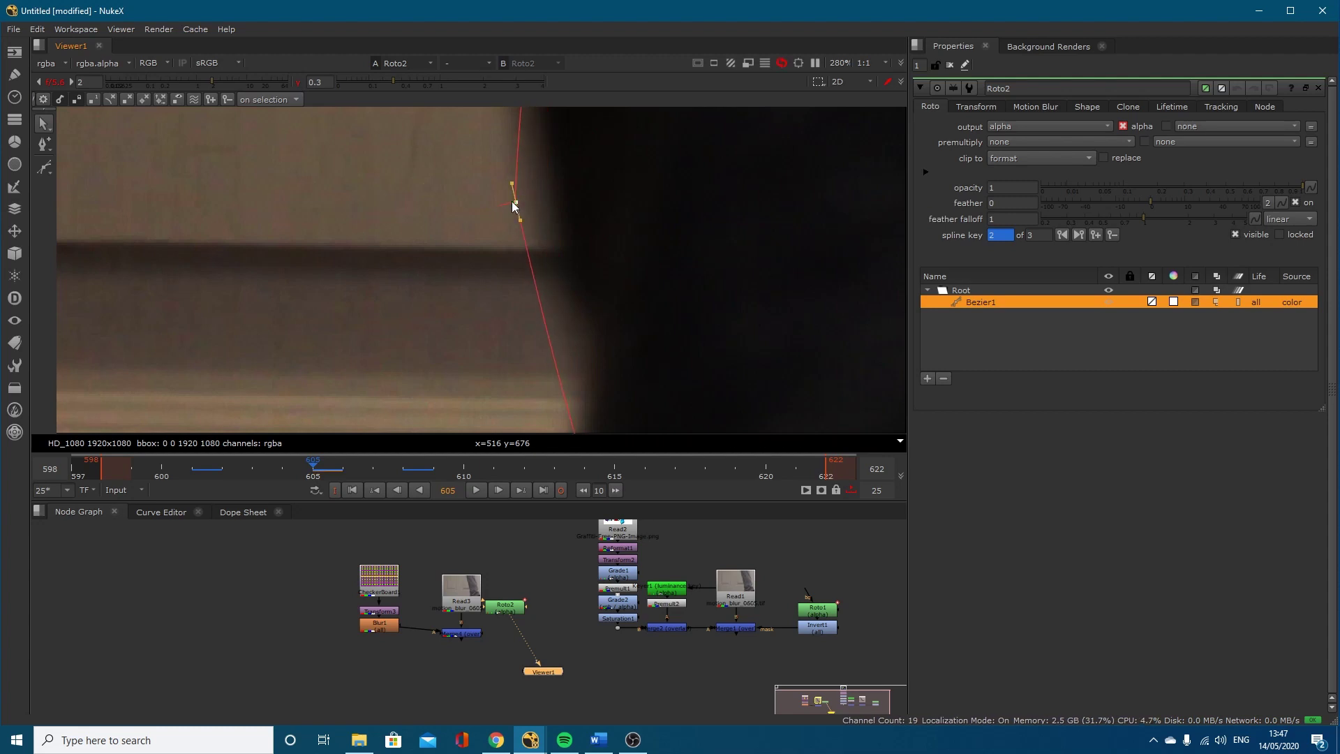
click(296, 82)
click(60, 83)
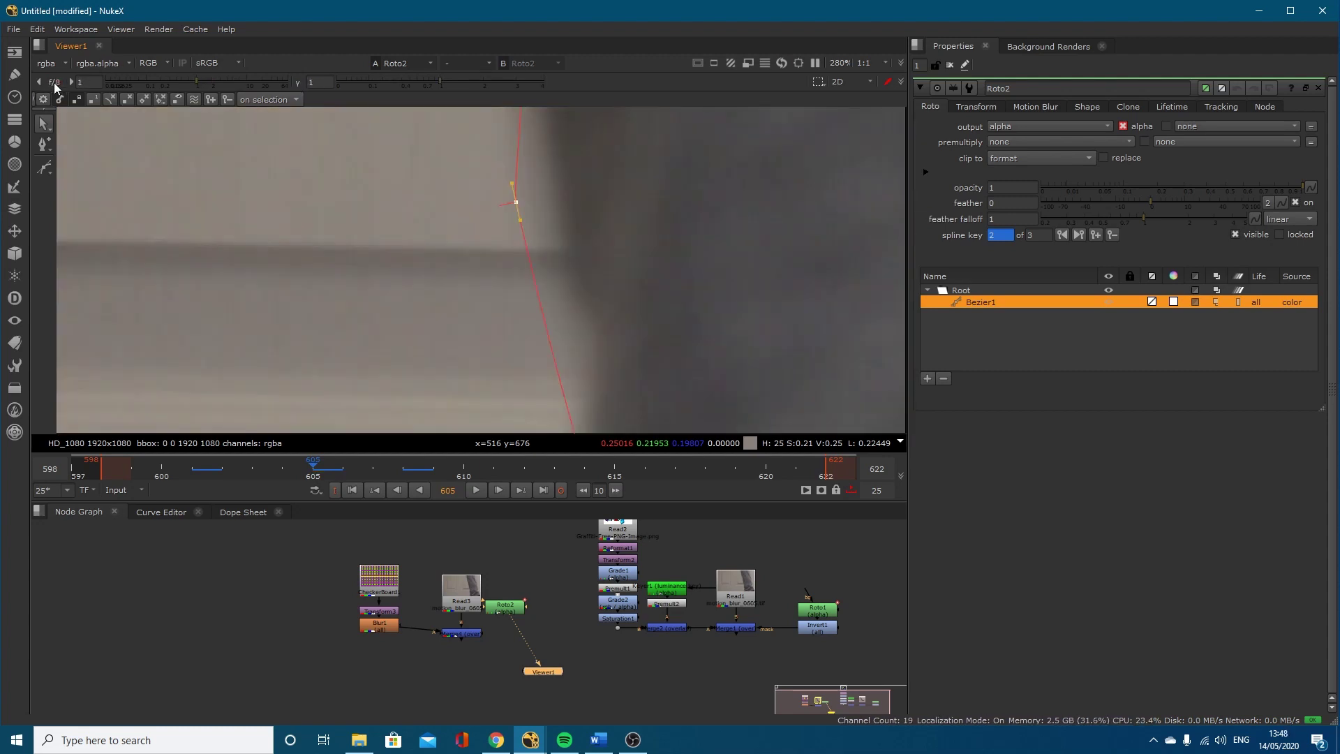
Step: Bring the left-side point back onto the leg's blurred edge and adjust its tangent at frame 605
drag(513, 203, 585, 263)
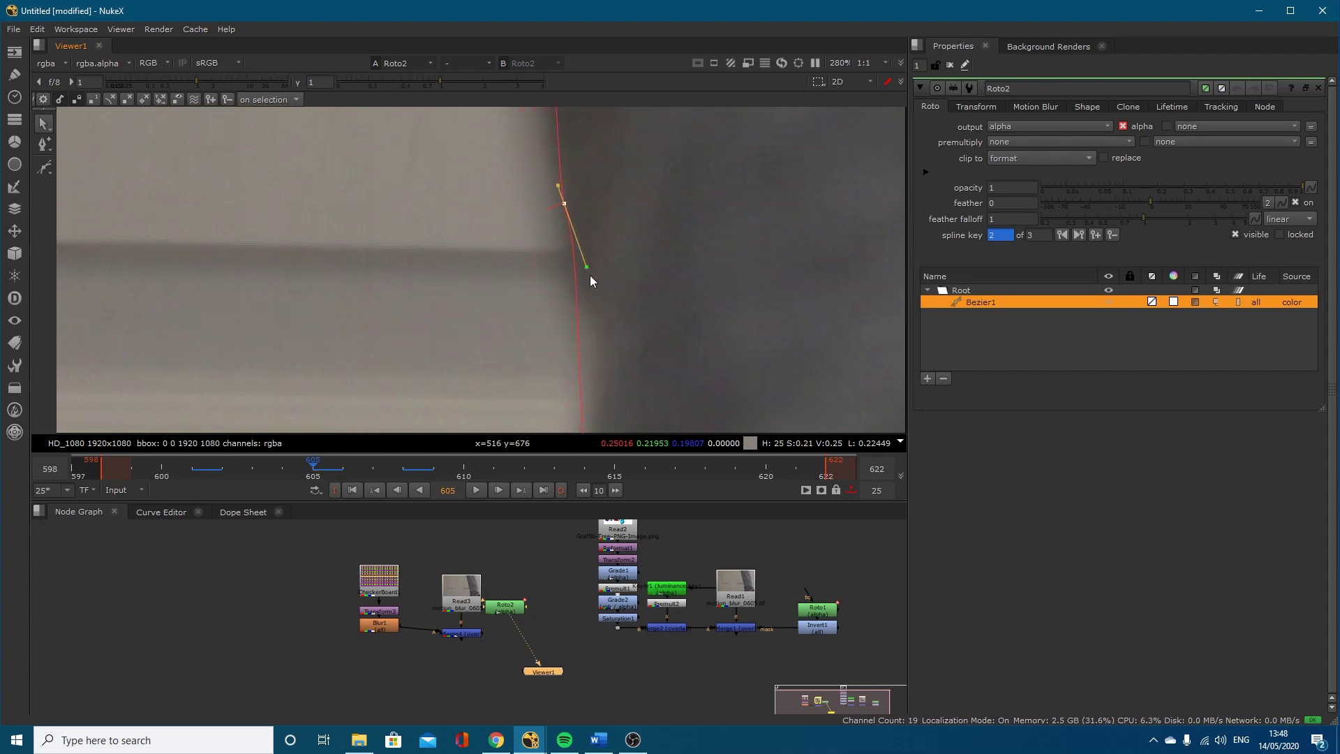
middle_drag(587, 274, 636, 424)
middle_drag(612, 224, 672, 427)
scroll(654, 236, down, 8)
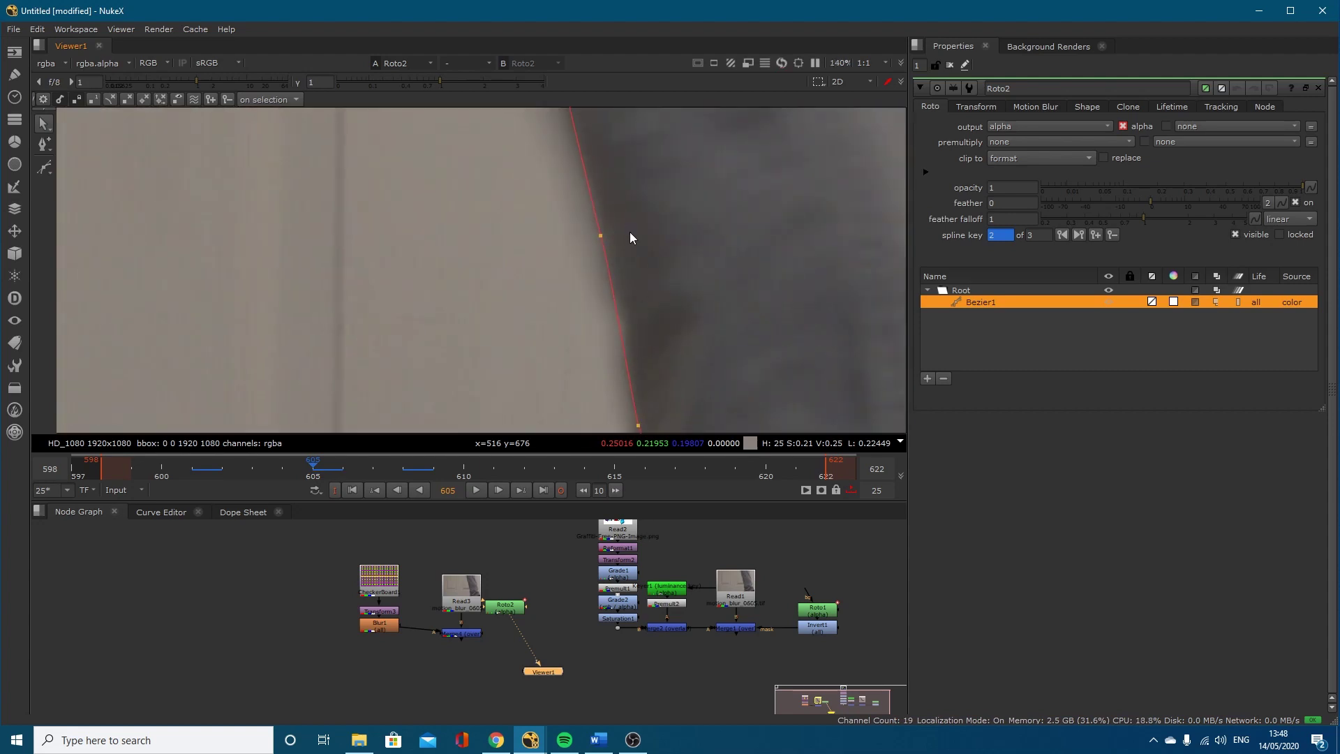
Step: Fit the Bezier's right-side points to the leg's edge and the trouser folds at frame 605
middle_drag(658, 197, 656, 311)
mouse_move(724, 273)
mouse_down()
mouse_move(736, 267)
mouse_move(774, 389)
mouse_move(816, 441)
mouse_up()
middle_drag(782, 387, 710, 321)
drag(702, 319, 725, 333)
middle_drag(761, 337, 752, 307)
drag(709, 383, 737, 400)
click(724, 370)
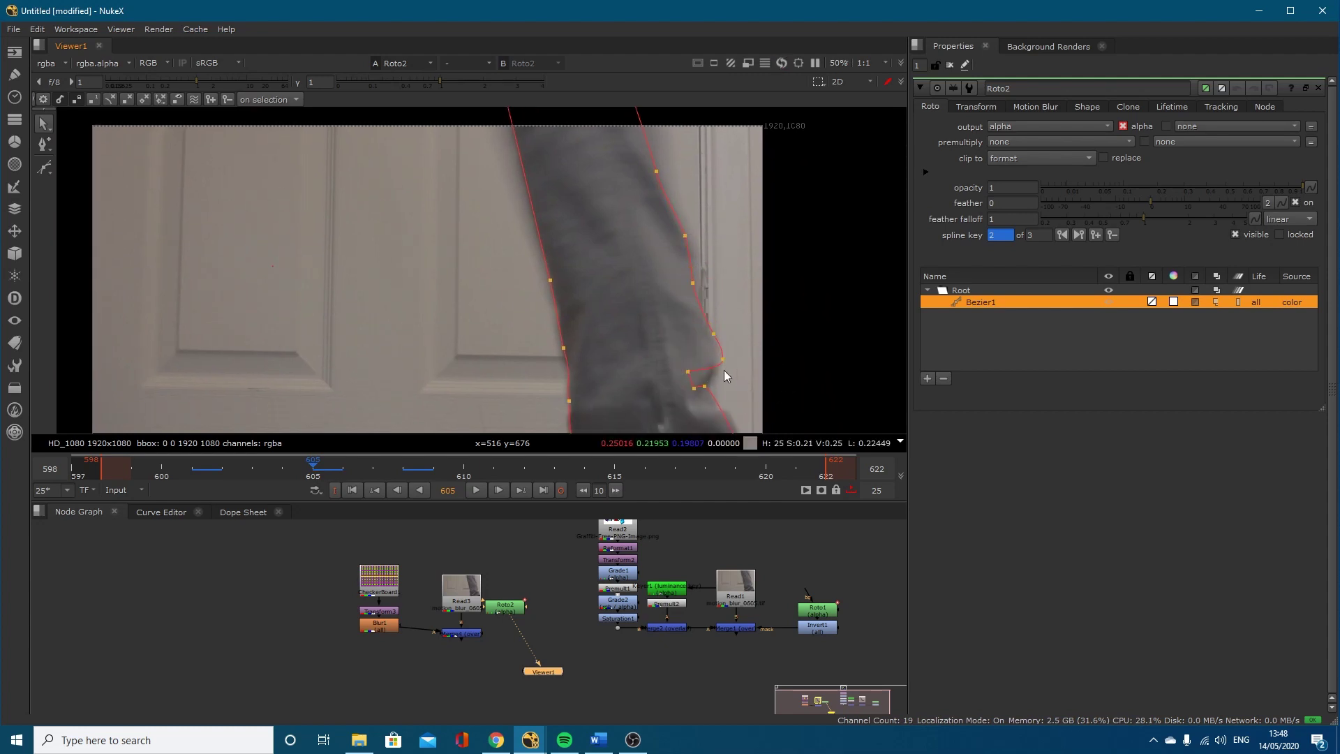
drag(673, 360, 719, 393)
middle_drag(766, 384, 724, 302)
click(724, 379)
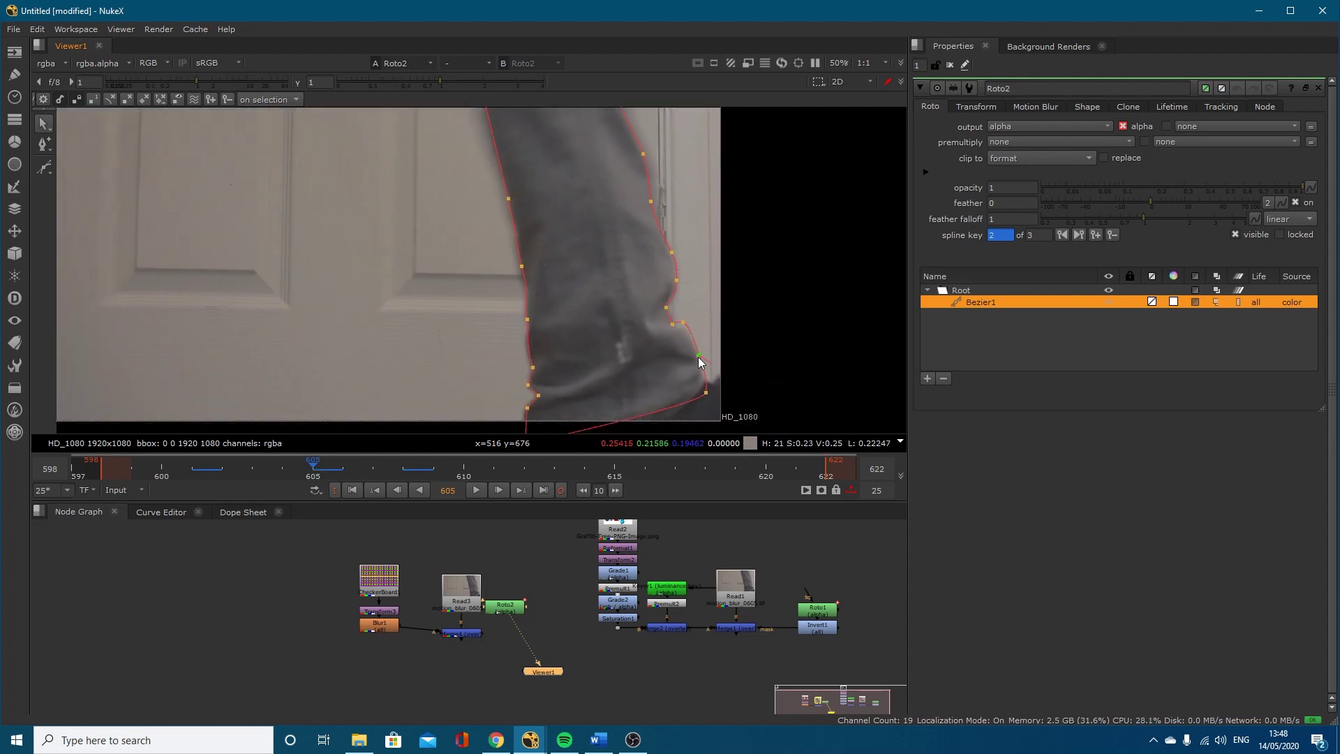
click(701, 364)
Step: Delete the Bezier1 shape from the Roto2 node
right_click(1005, 302)
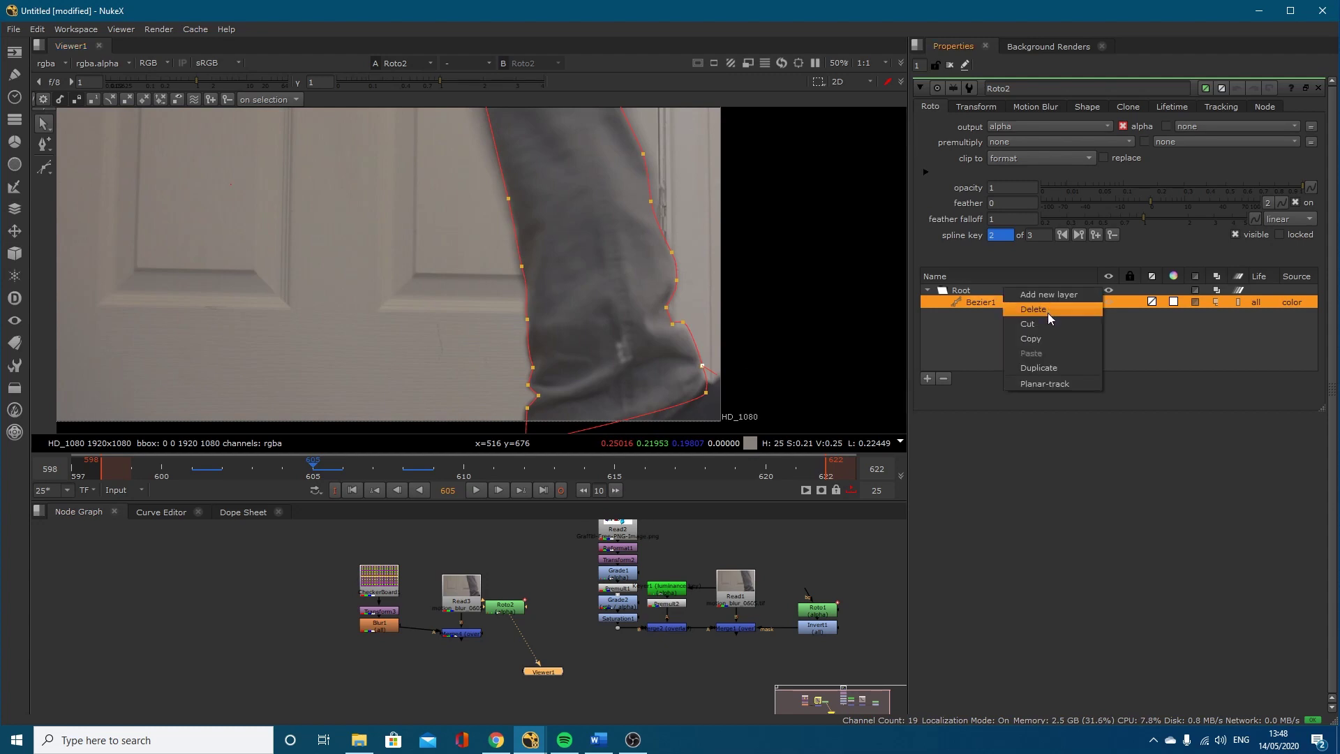
click(1048, 313)
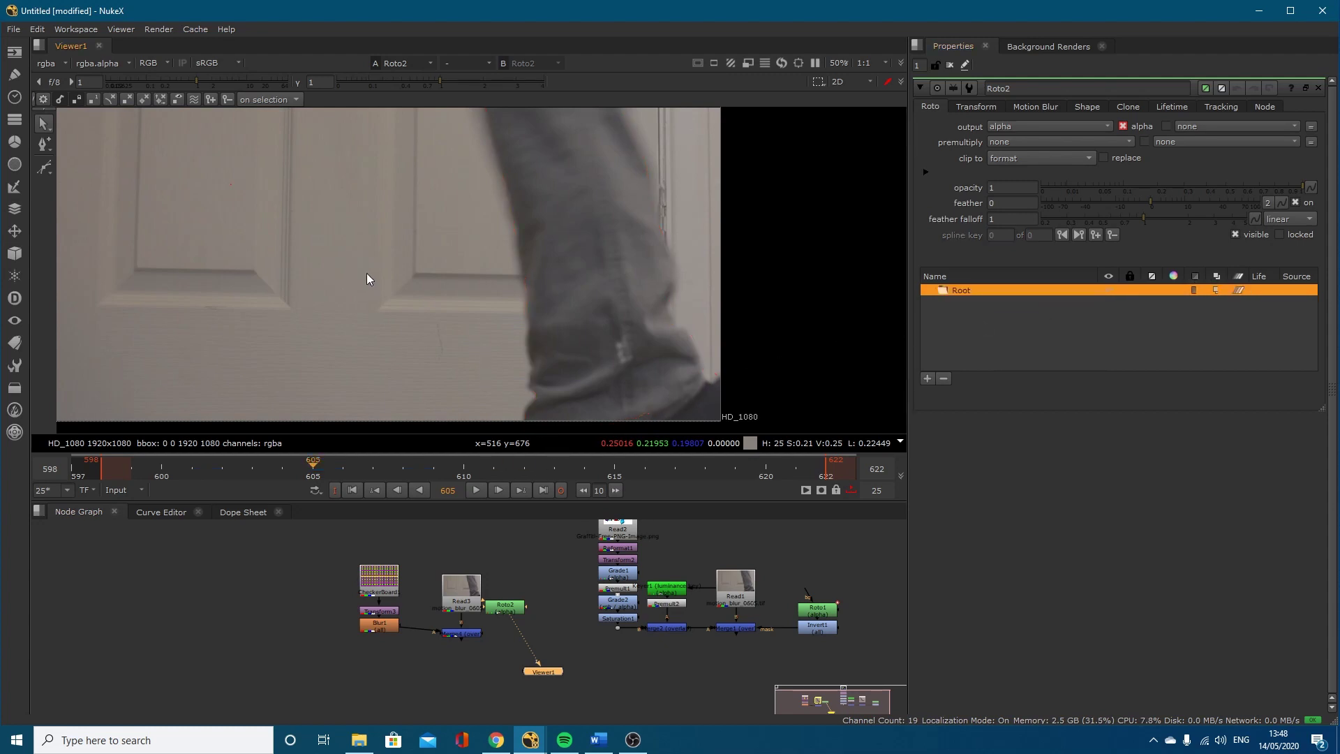
middle_drag(346, 269, 550, 319)
scroll(549, 319, down, 1)
Step: Step through frames 605 to 611 to examine the swinging leg's motion blur, settling on frame 610
key(Right)
key(Right)
key(Right)
key(Right)
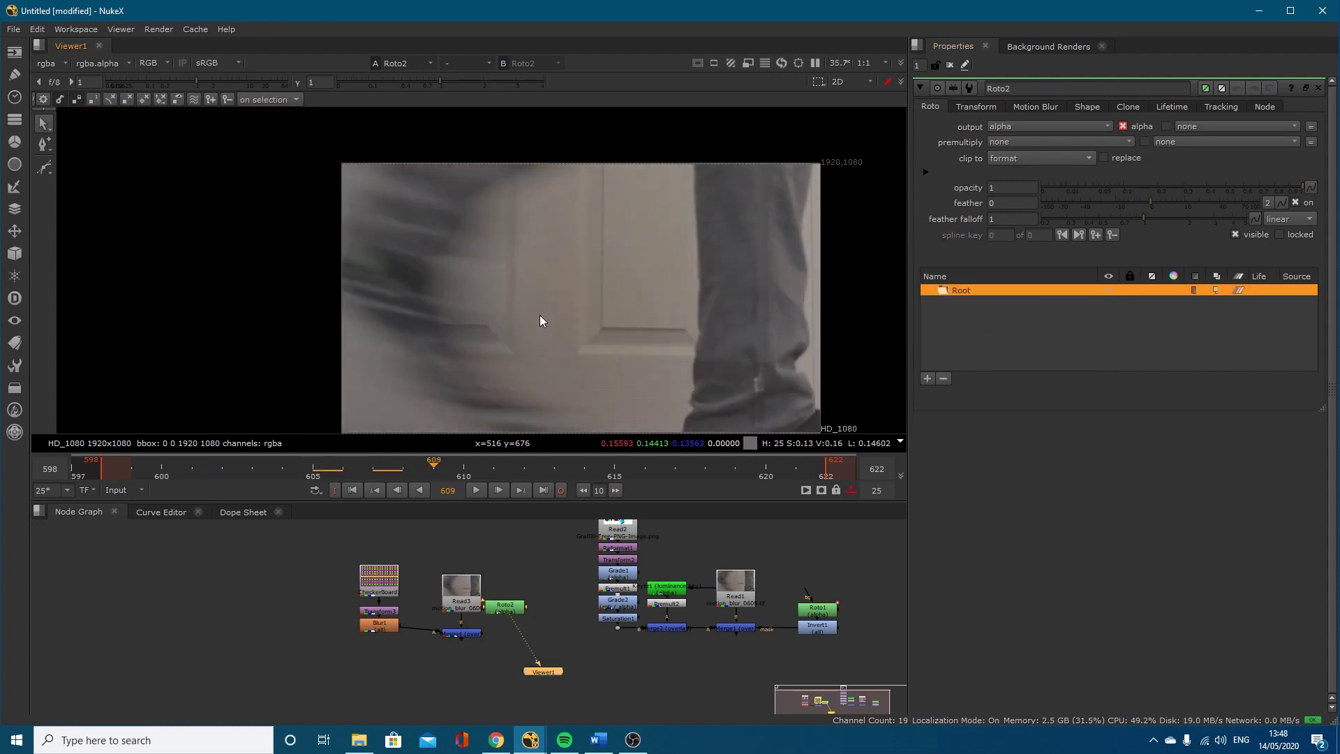
key(Right)
key(Right)
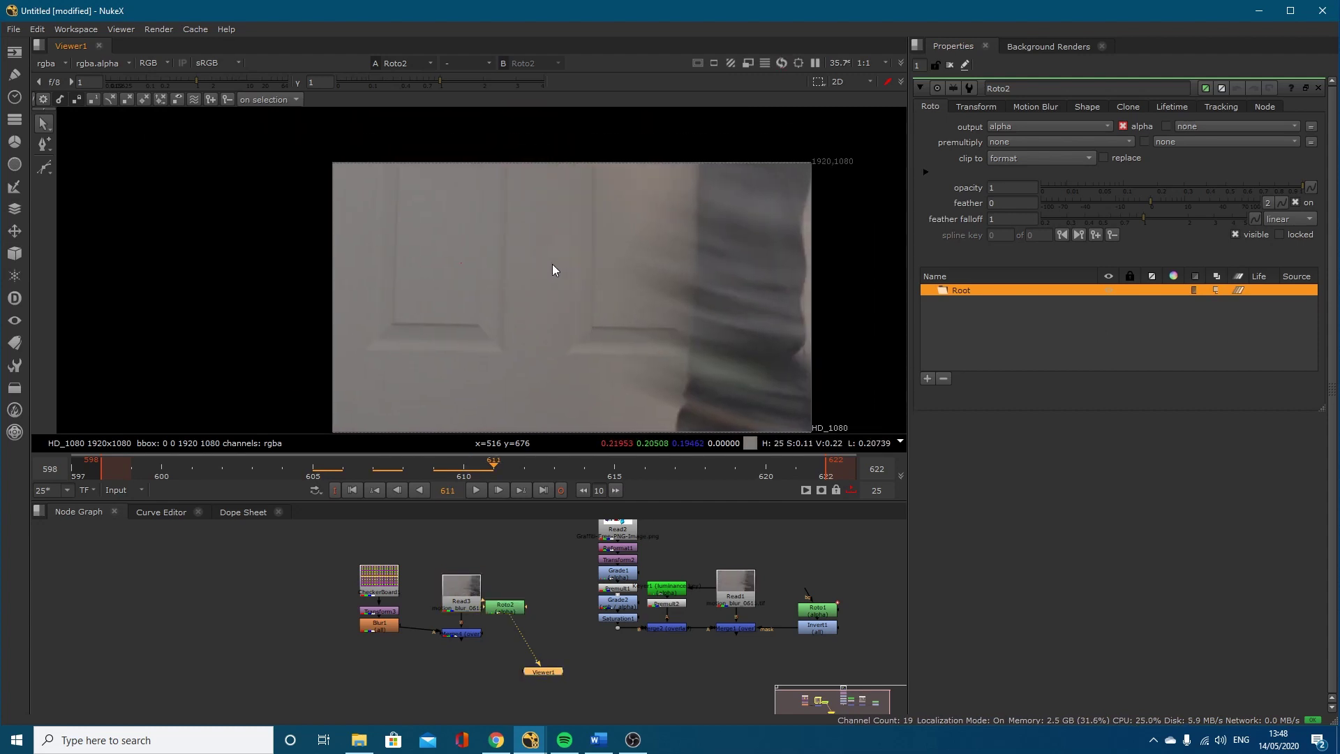
scroll(551, 269, down, 1)
key(Left)
key(Right)
key(Left)
key(Left)
key(Left)
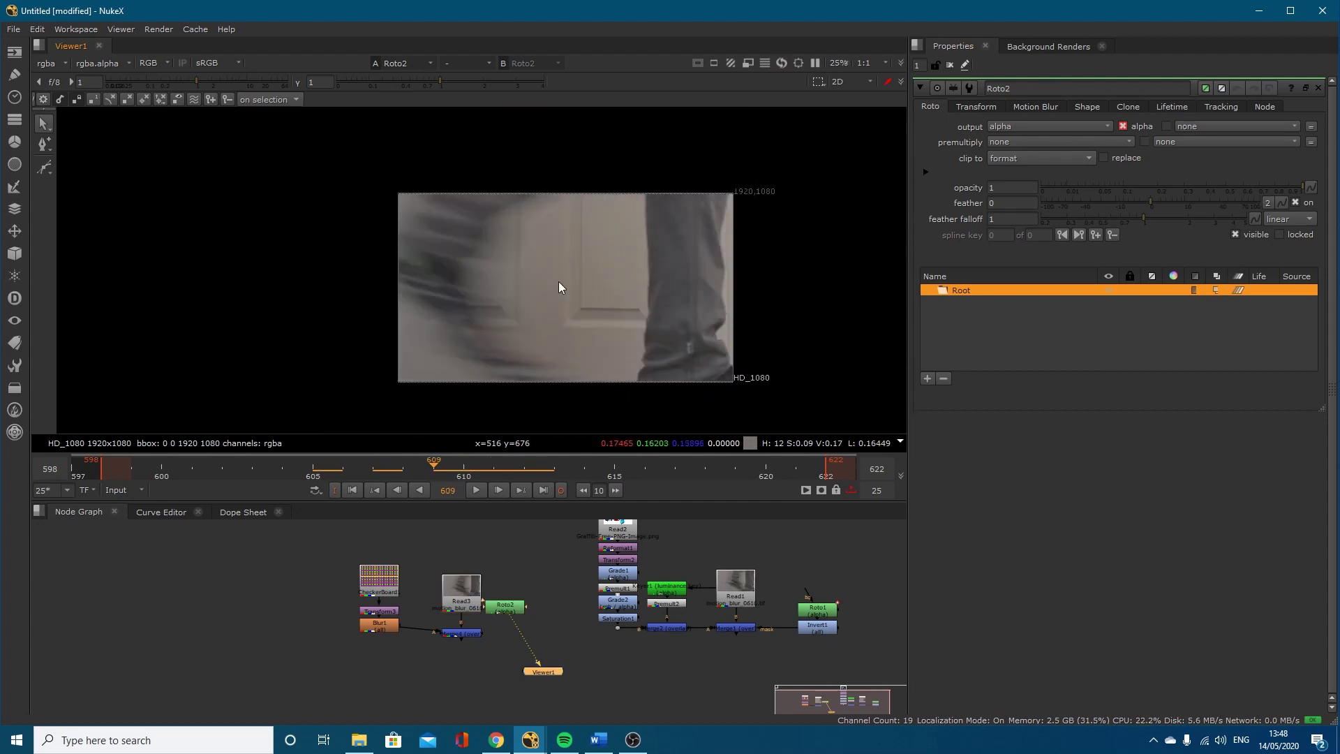
key(Right)
key(Right)
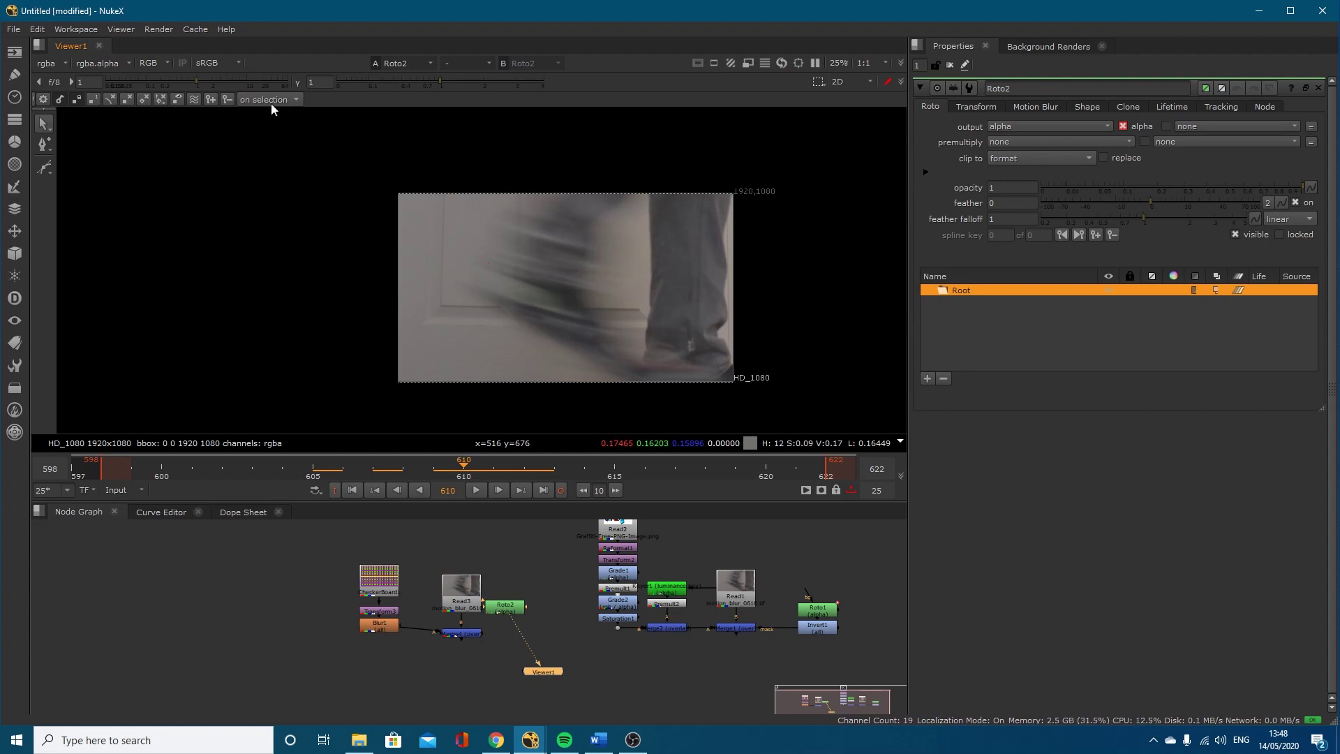
Step: Draw a new Bezier at frame 610 from above the image down the blurred swinging leg's right edge to the foot
click(44, 167)
scroll(573, 187, up, 2)
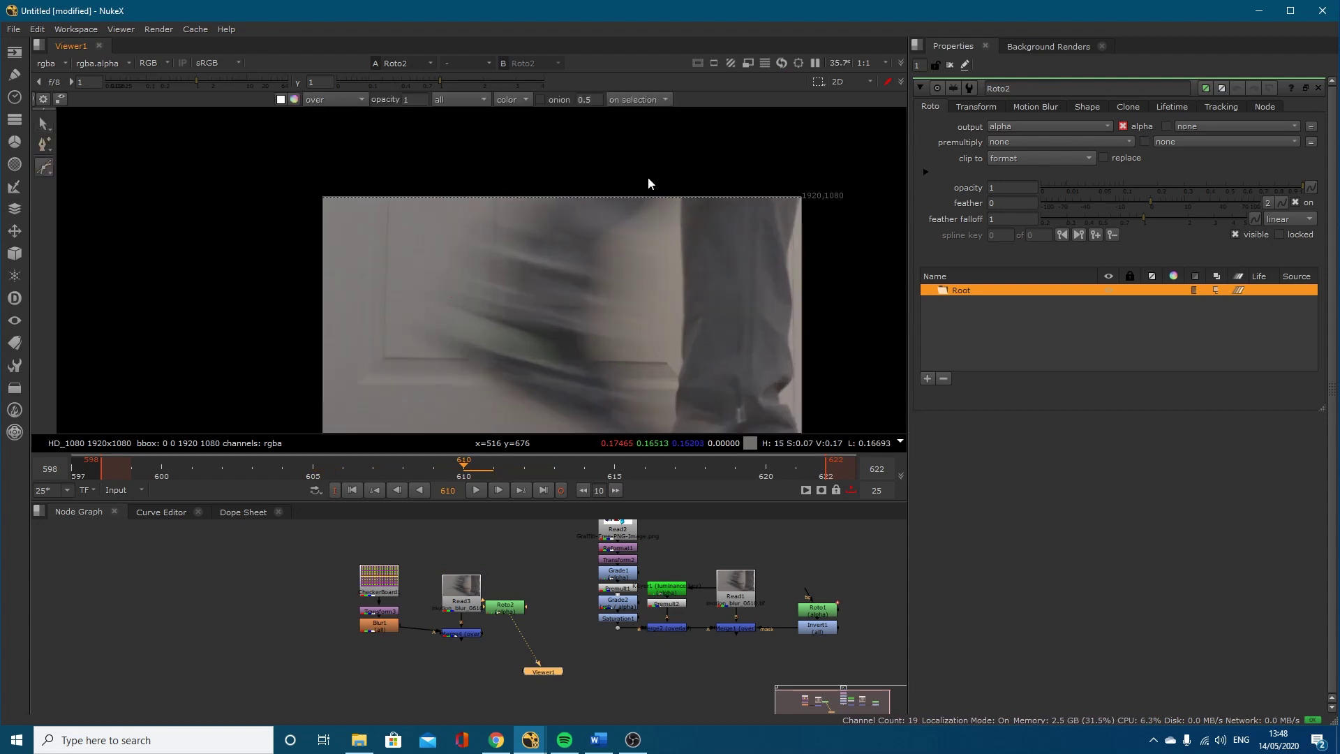
scroll(665, 192, up, 2)
drag(674, 174, 656, 190)
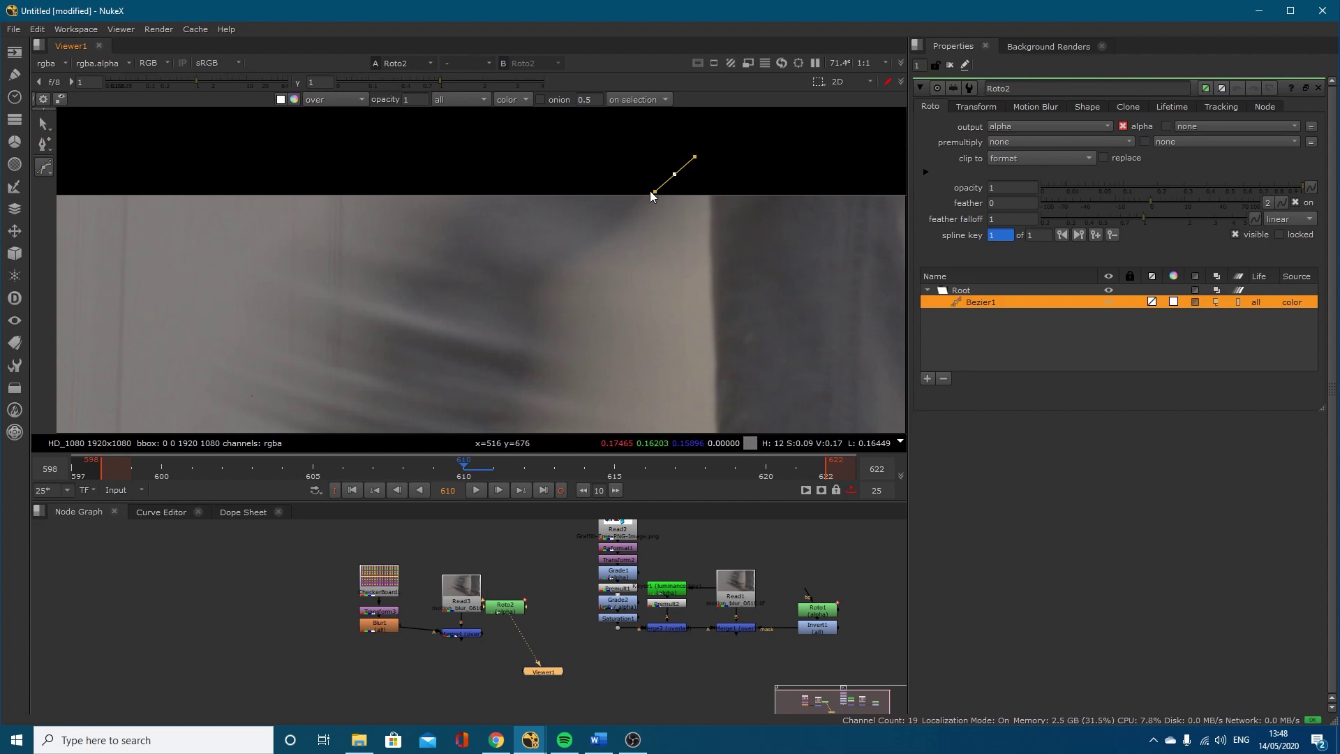
drag(531, 279, 509, 288)
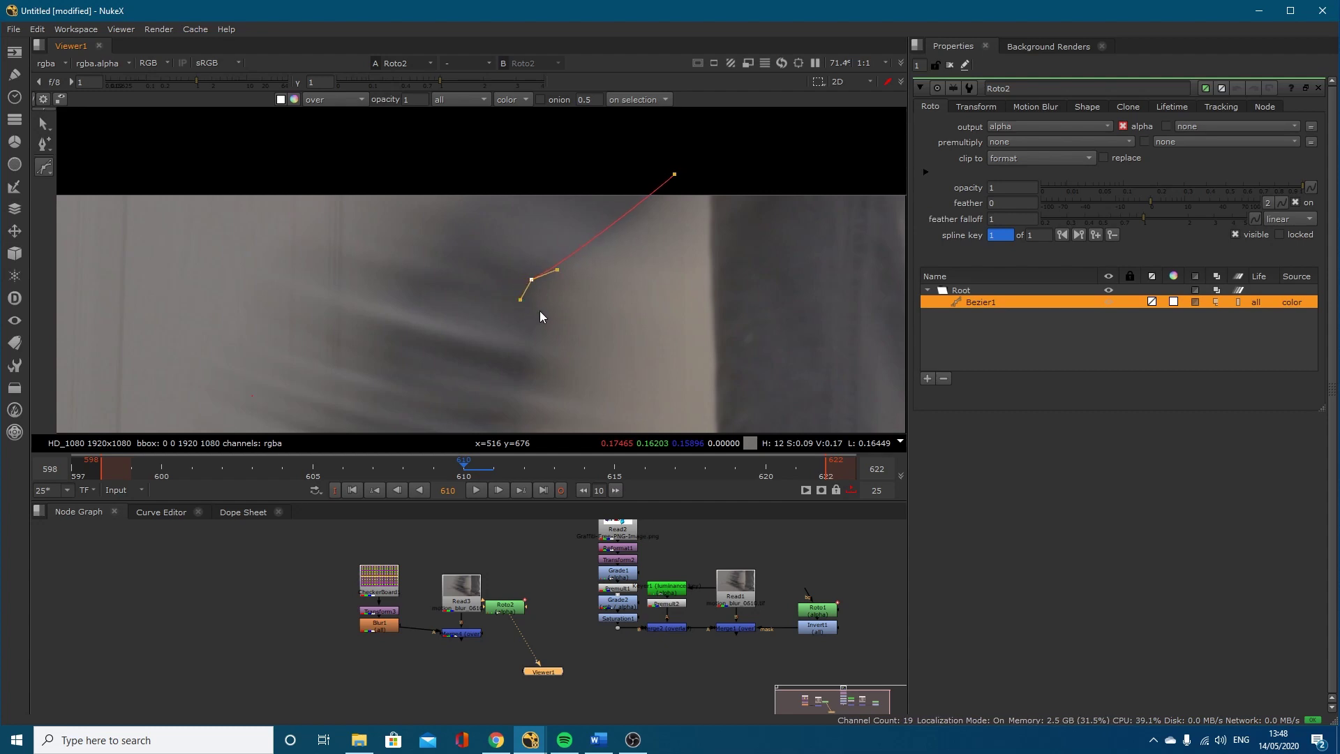
middle_drag(533, 350, 525, 252)
click(492, 364)
drag(492, 367, 487, 383)
middle_drag(498, 343, 494, 262)
click(504, 284)
drag(544, 325, 546, 329)
click(577, 410)
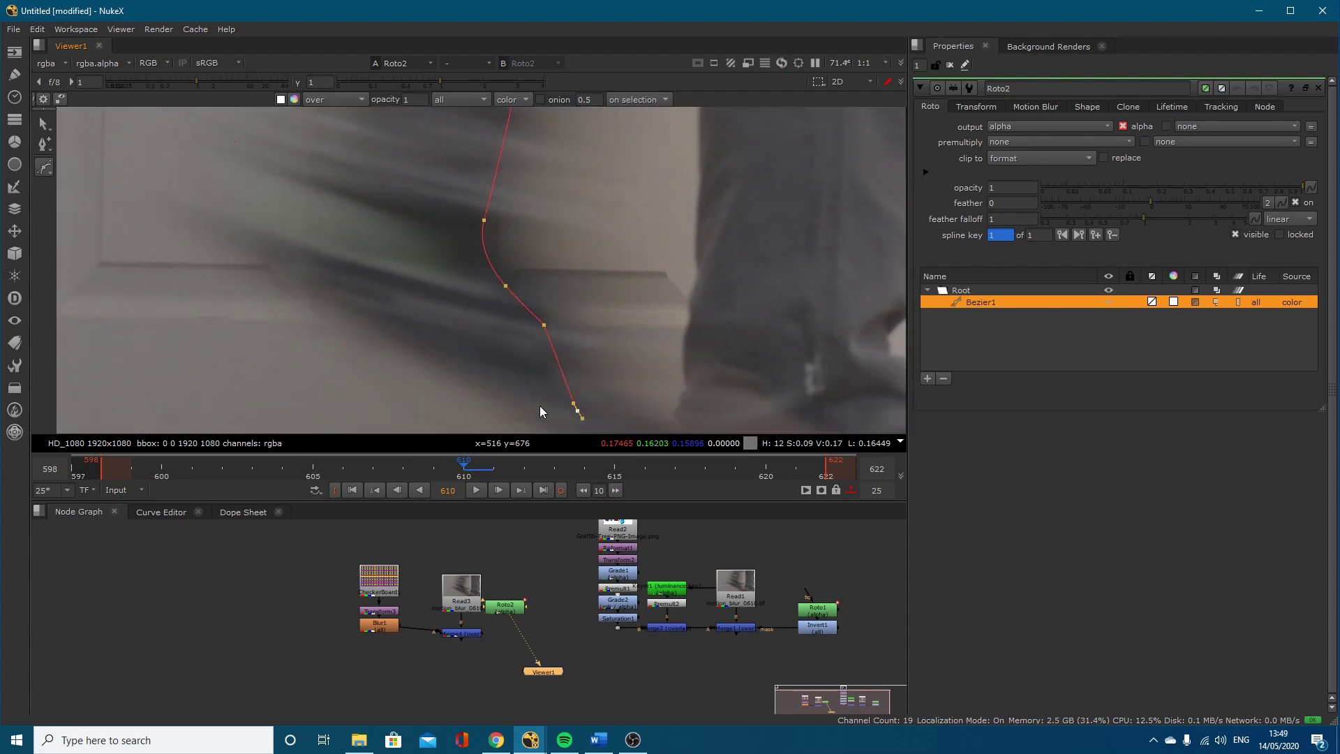
Step: Continue the Bezier around the foot and up the swinging leg's left side, and close it above the image
drag(454, 371, 391, 329)
middle_drag(301, 255, 370, 331)
drag(371, 331, 365, 303)
middle_drag(386, 279, 423, 300)
scroll(423, 299, down, 1)
middle_drag(404, 219, 445, 268)
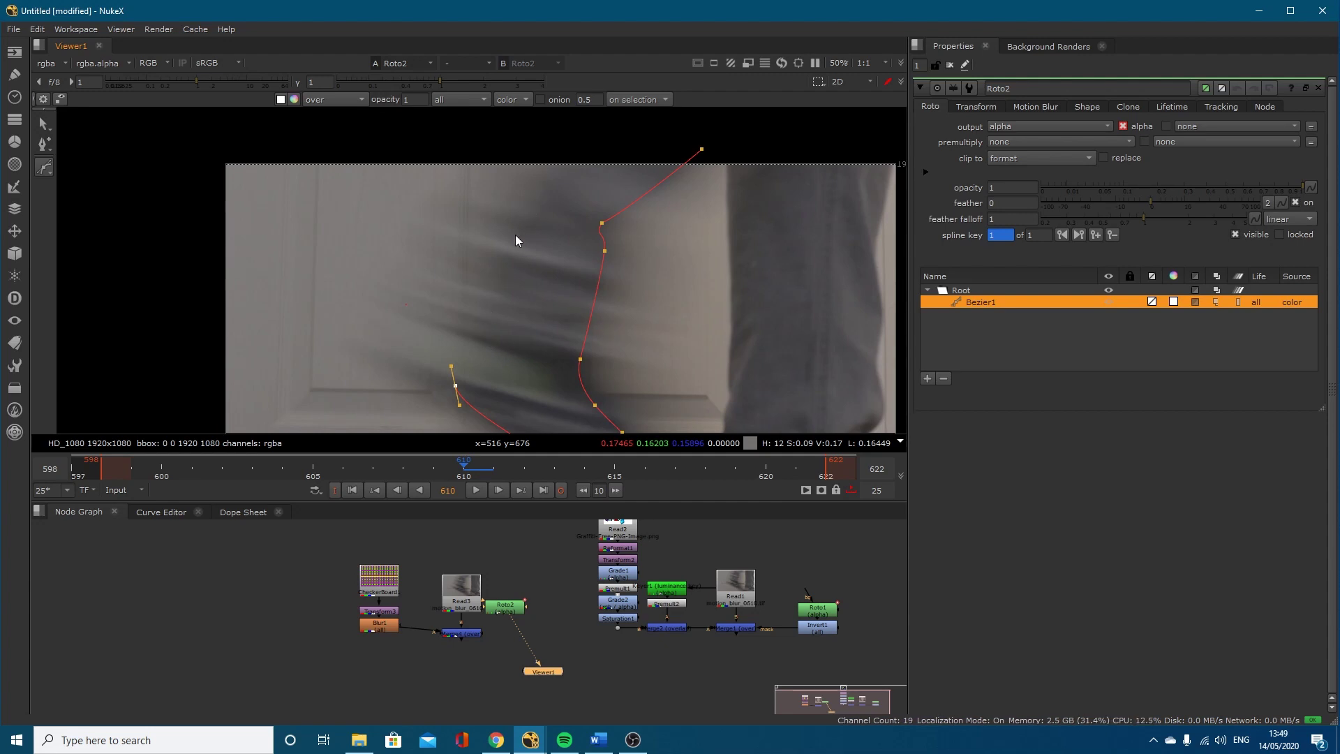
drag(501, 266, 520, 224)
drag(580, 144, 627, 127)
click(703, 151)
scroll(708, 191, down, 3)
drag(744, 375, 467, 126)
click(729, 375)
scroll(697, 383, up, 3)
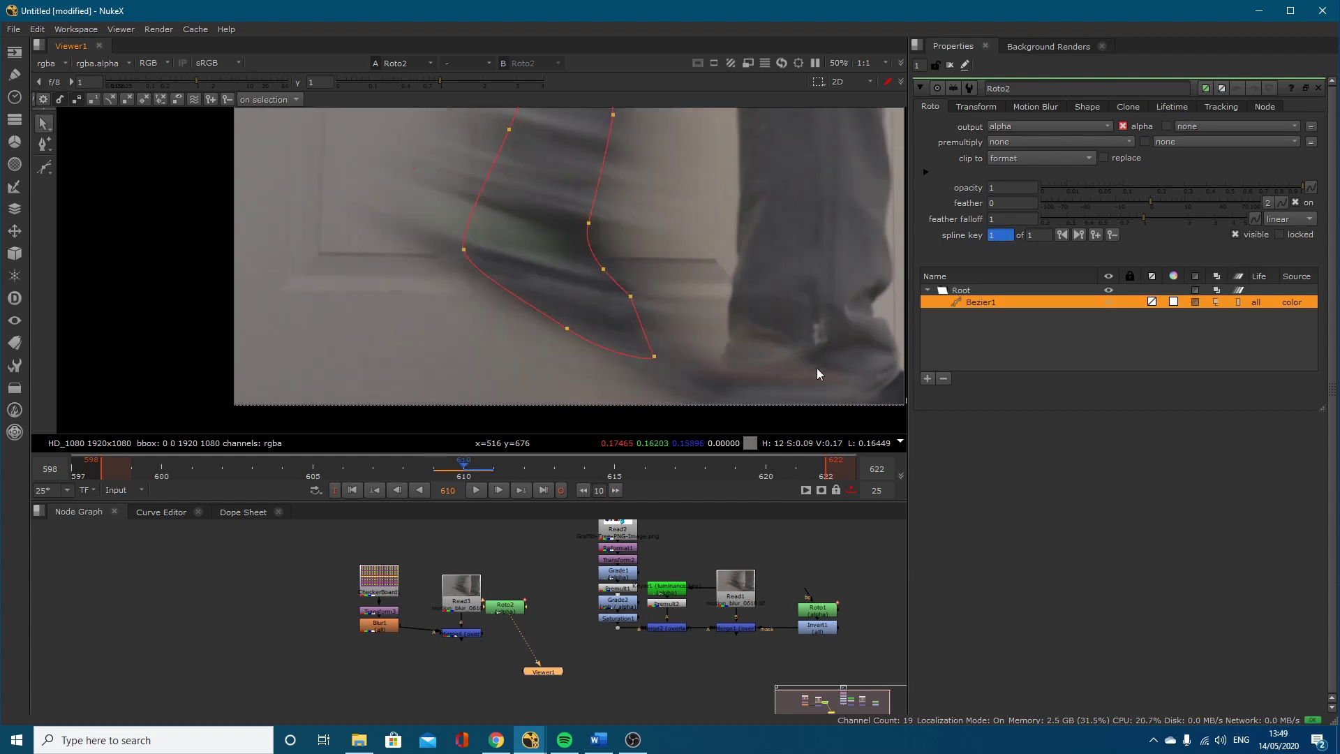
Step: Stretch the Bezier's toe point to the foot's tip at frame 610, and move and tilt the whole shape over the leg at frame 611
drag(659, 360, 681, 379)
click(680, 377)
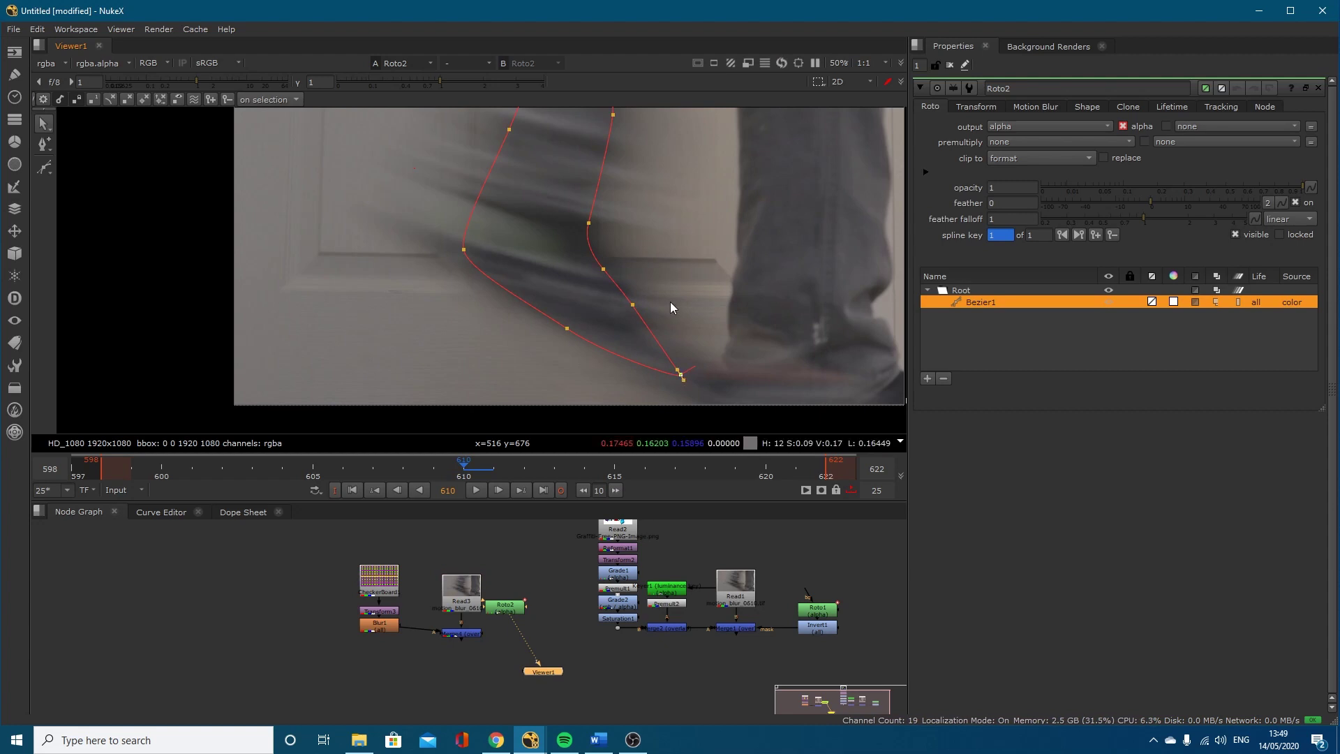
key(Right)
scroll(696, 325, down, 3)
drag(712, 358, 502, 110)
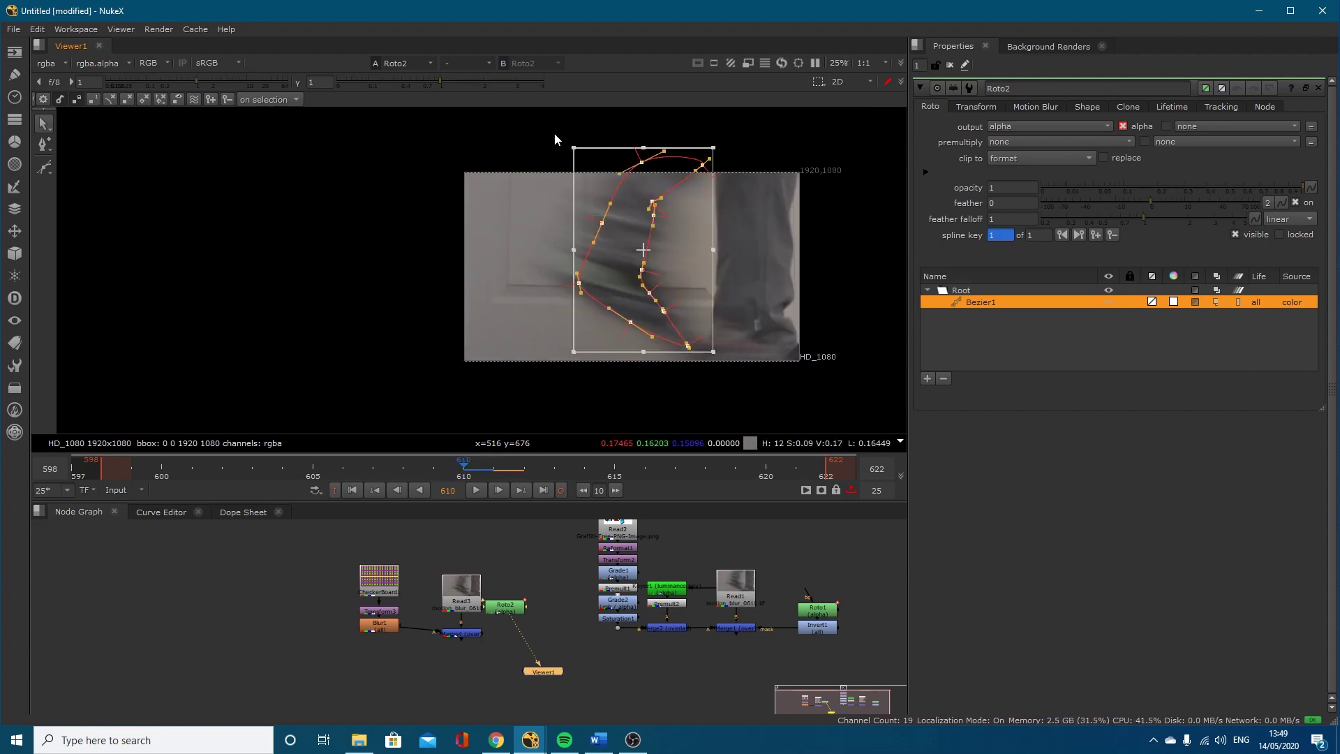
drag(637, 285, 779, 312)
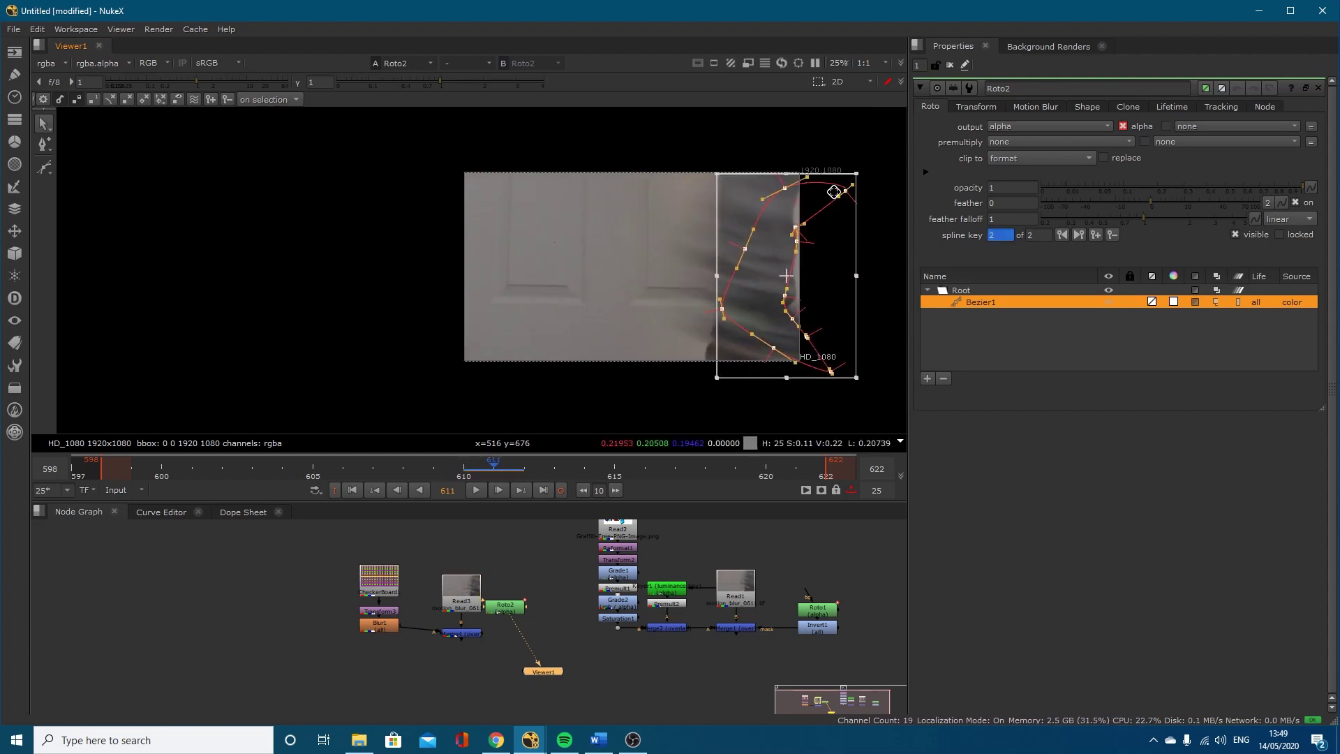
drag(864, 170, 852, 164)
drag(789, 207, 760, 205)
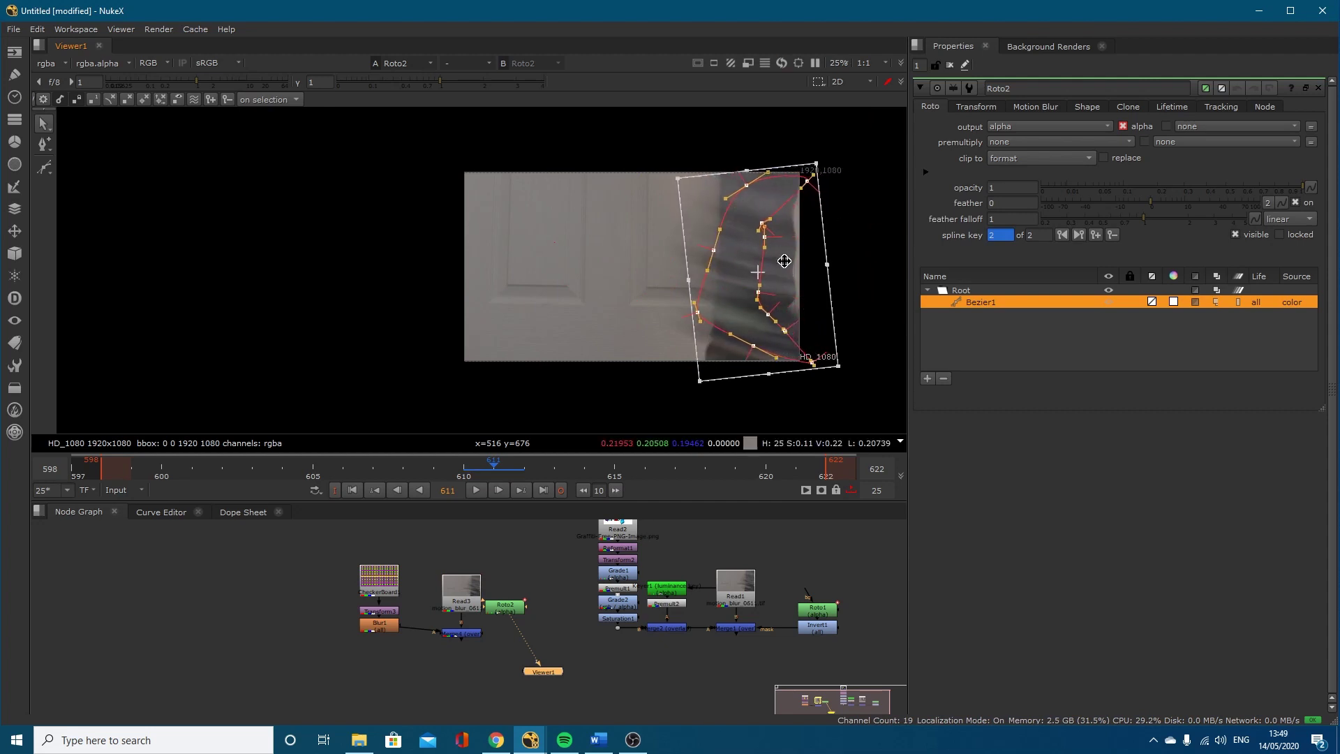
scroll(724, 321, up, 2)
click(902, 263)
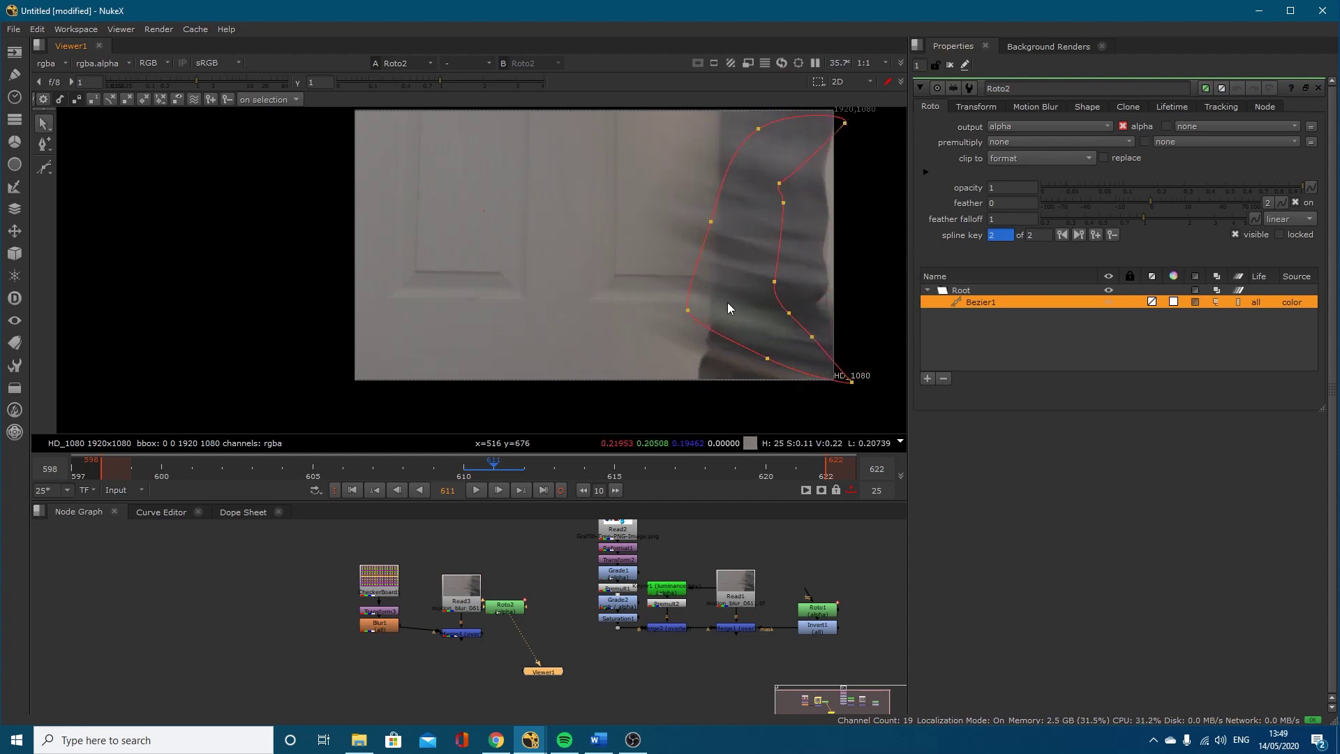
Step: Adjust the Bezier's lower-left, left-edge and upper-right points at frame 611 so the outline follows the leg
drag(688, 310, 692, 334)
drag(763, 361, 757, 373)
click(723, 348)
drag(712, 222, 722, 223)
drag(691, 333, 715, 343)
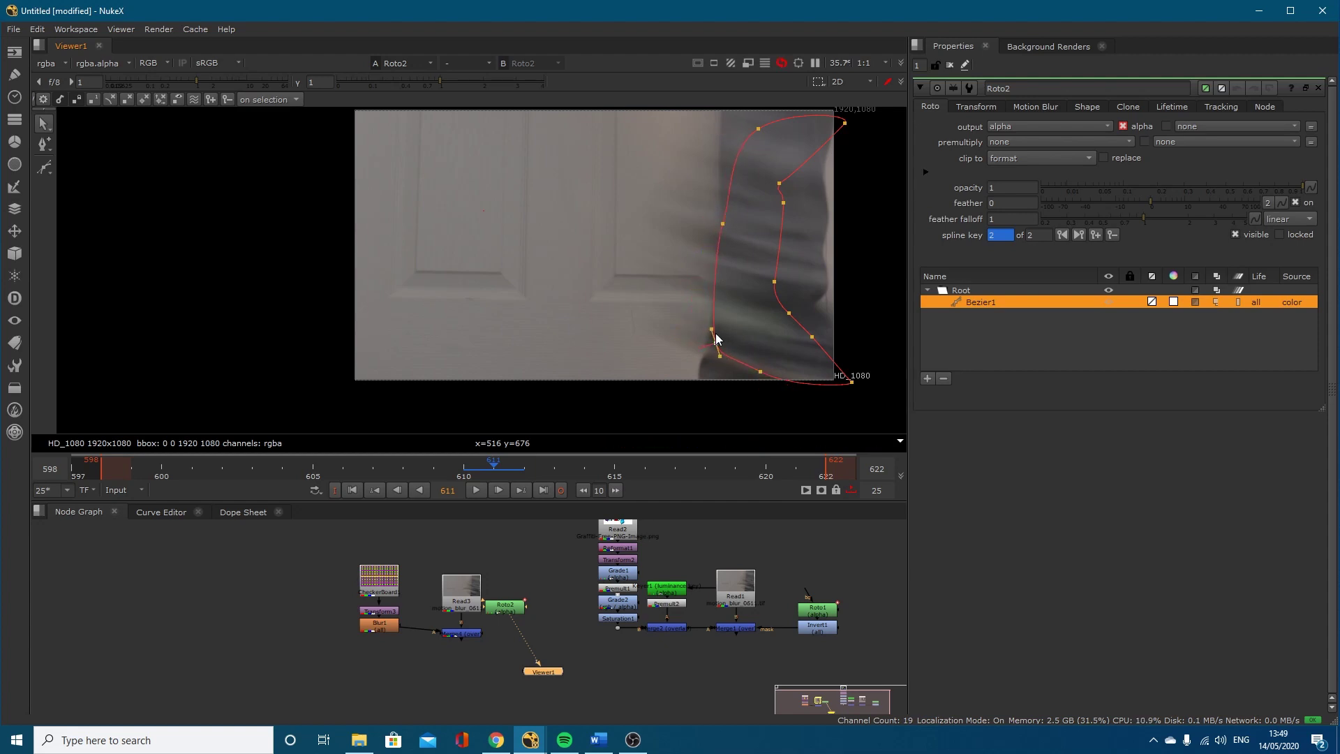
key(Left)
key(Right)
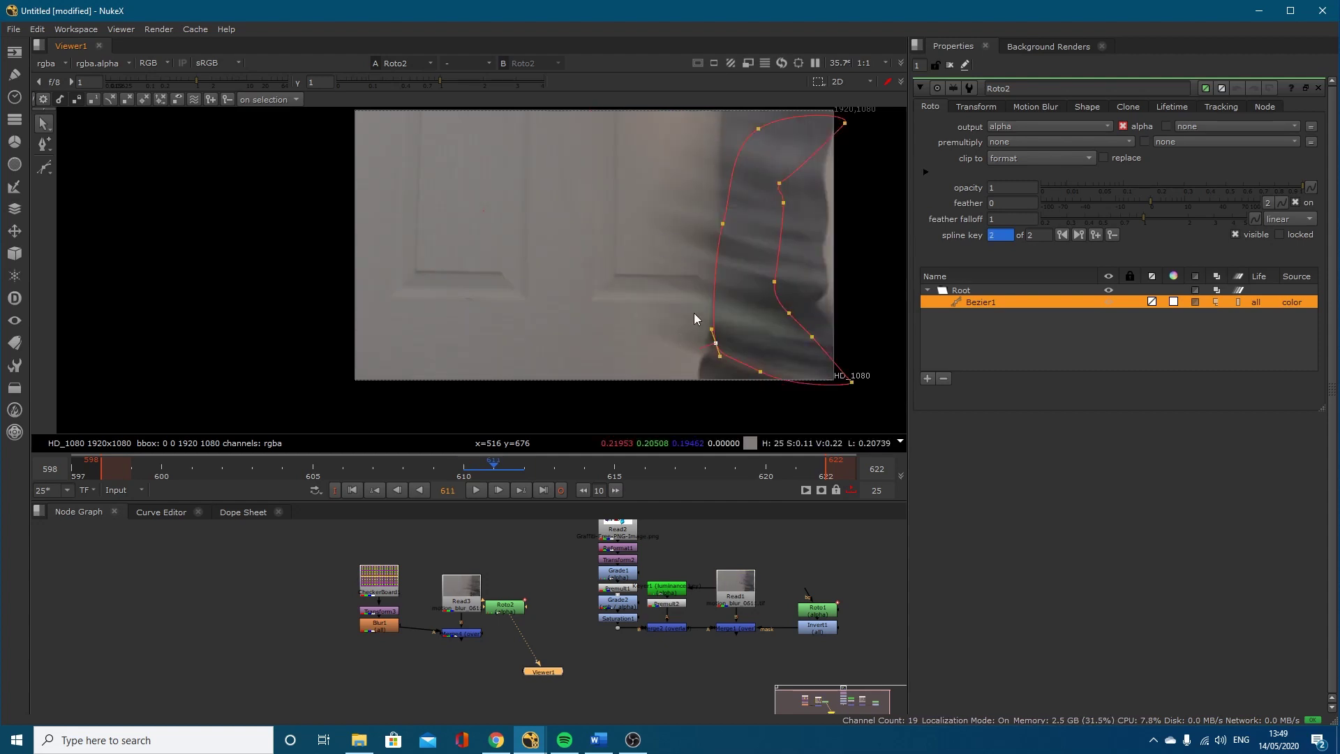
drag(845, 124, 812, 122)
drag(779, 183, 786, 201)
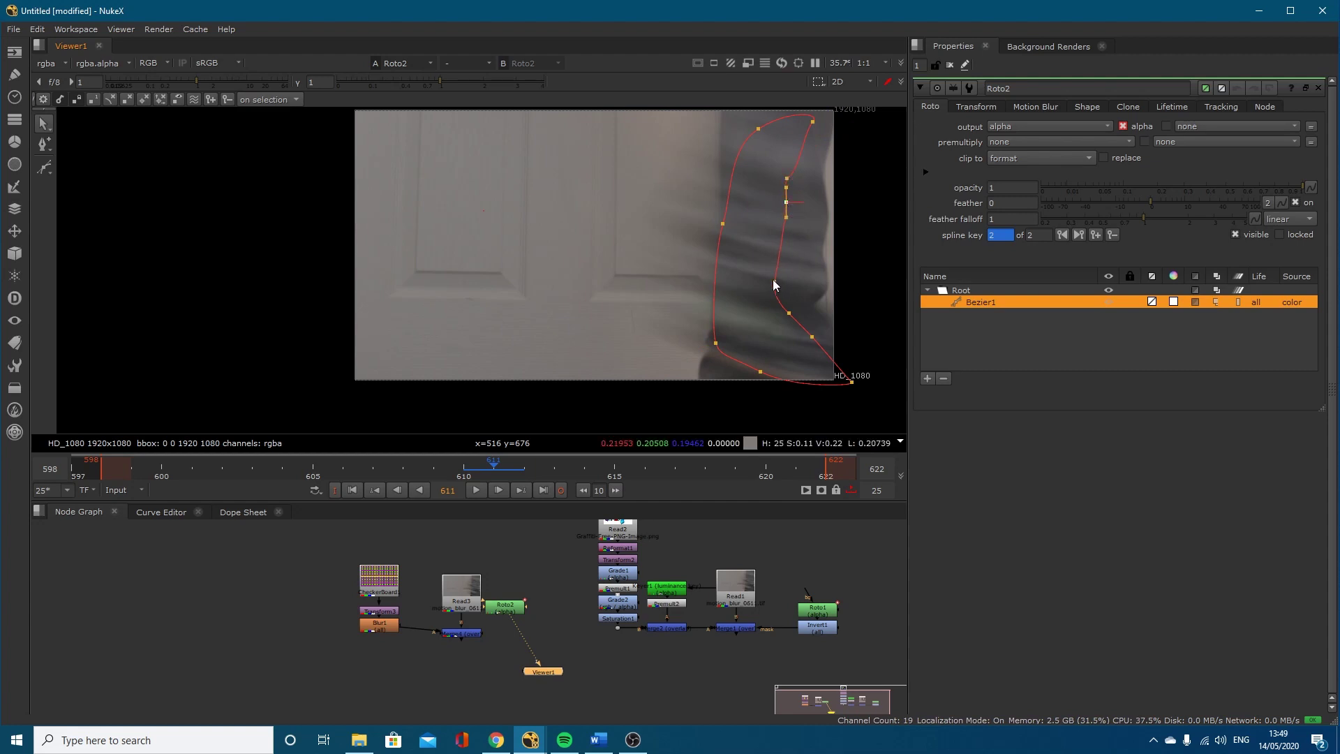
Step: Move the whole Bezier out of the image past its right edge at frame 612
key(Right)
scroll(733, 212, down, 4)
drag(659, 130, 815, 347)
drag(728, 253, 844, 256)
Step: Return to frame 609 and move and rotate the whole Bezier over the blurred leg at the image's left side
key(Left)
key(Left)
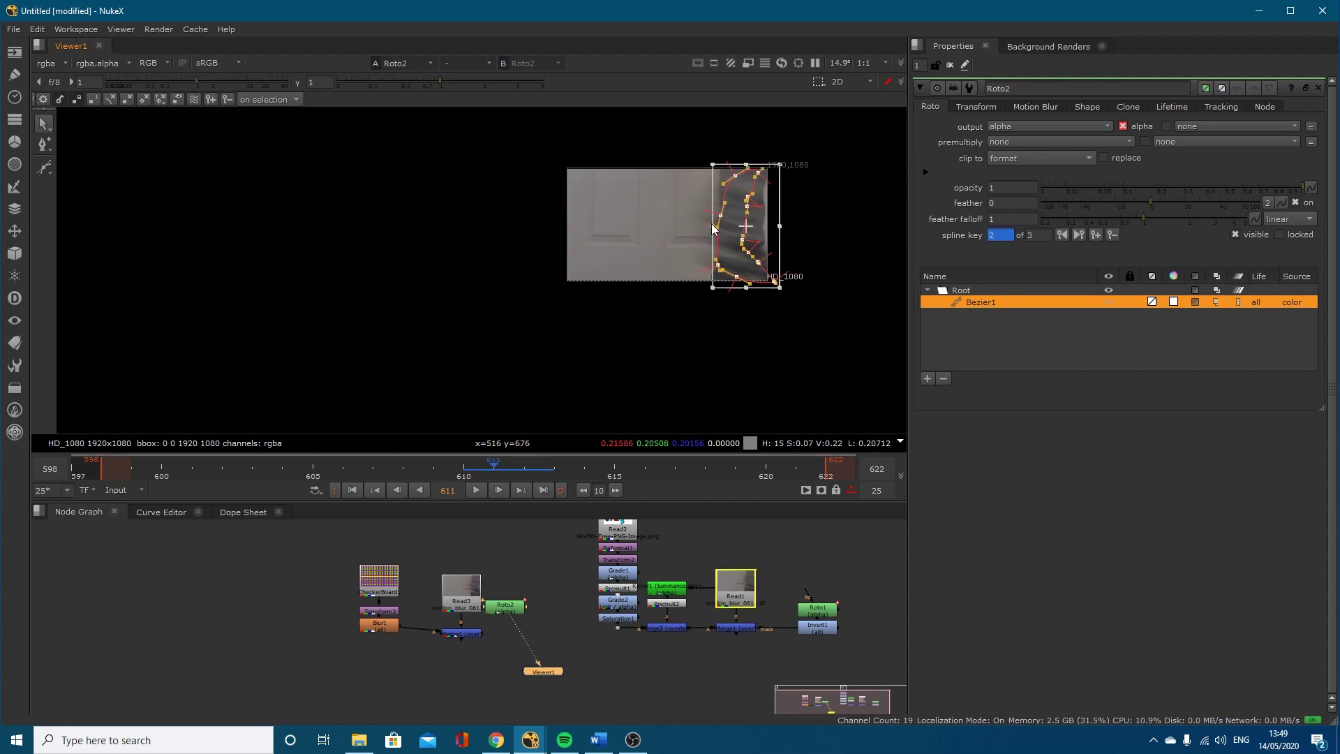
scroll(652, 215, up, 3)
middle_drag(652, 216, 611, 255)
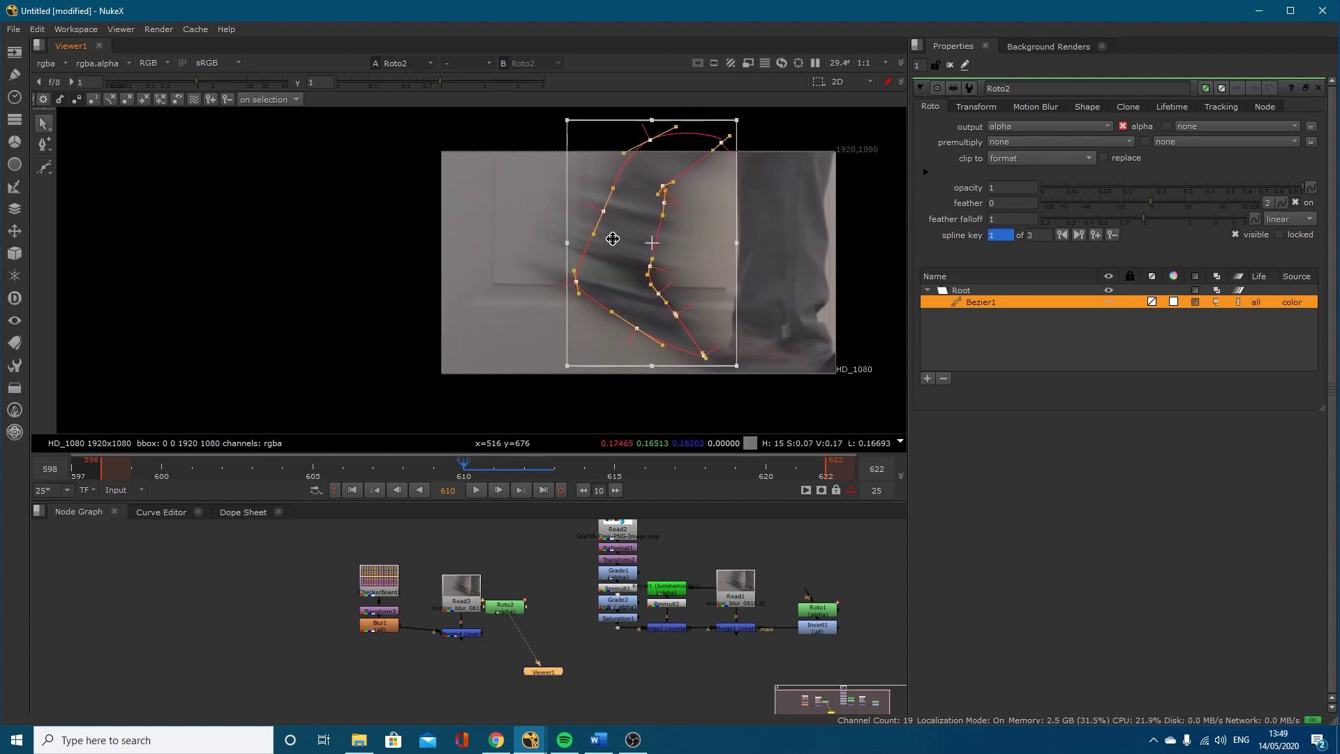
key(Left)
drag(601, 263, 475, 226)
drag(626, 328, 589, 370)
Step: Reposition the Bezier's upper points above the image and its left-edge points along the leg at frame 609
drag(497, 223, 492, 230)
click(616, 178)
drag(621, 138, 629, 140)
drag(554, 114, 550, 110)
click(507, 174)
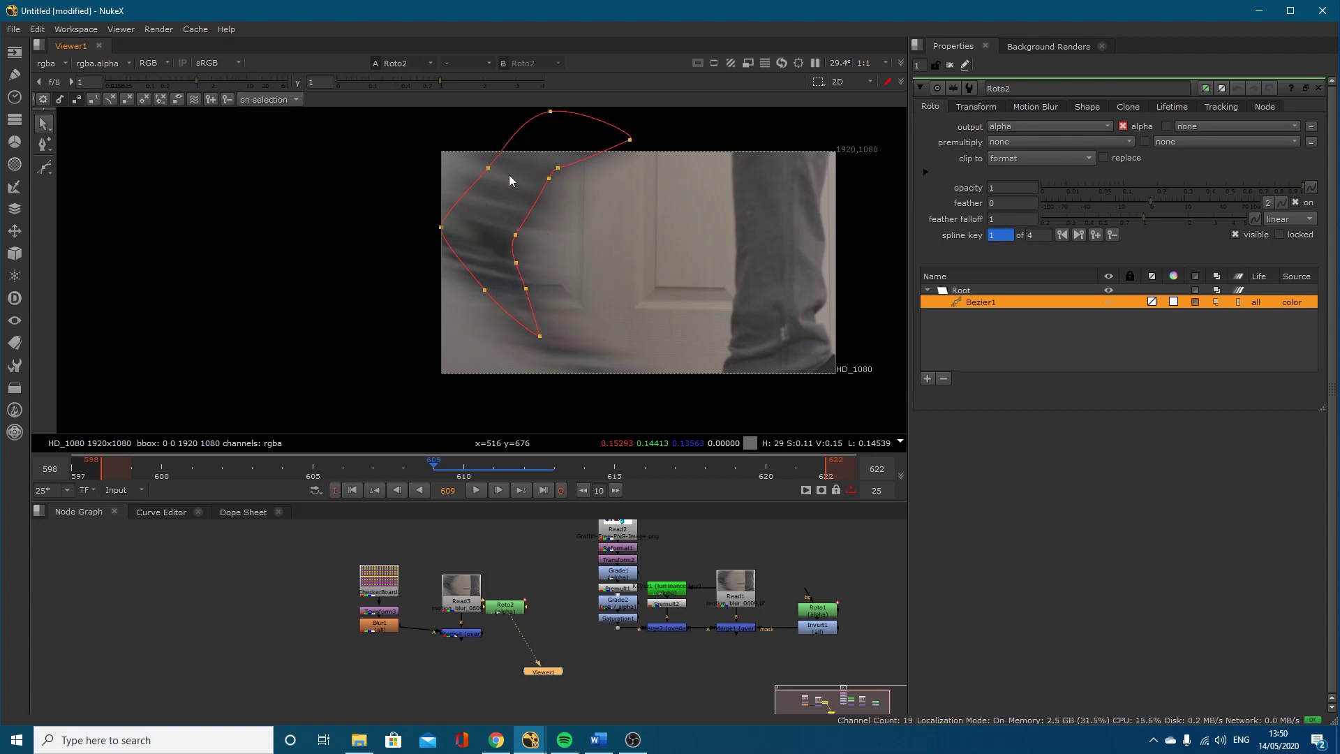
Step: Compare with frame 610, and push the Bezier's left-edge points slightly outward and adjust the ankle point at frame 609
scroll(441, 170, up, 3)
key(Right)
scroll(569, 178, down, 3)
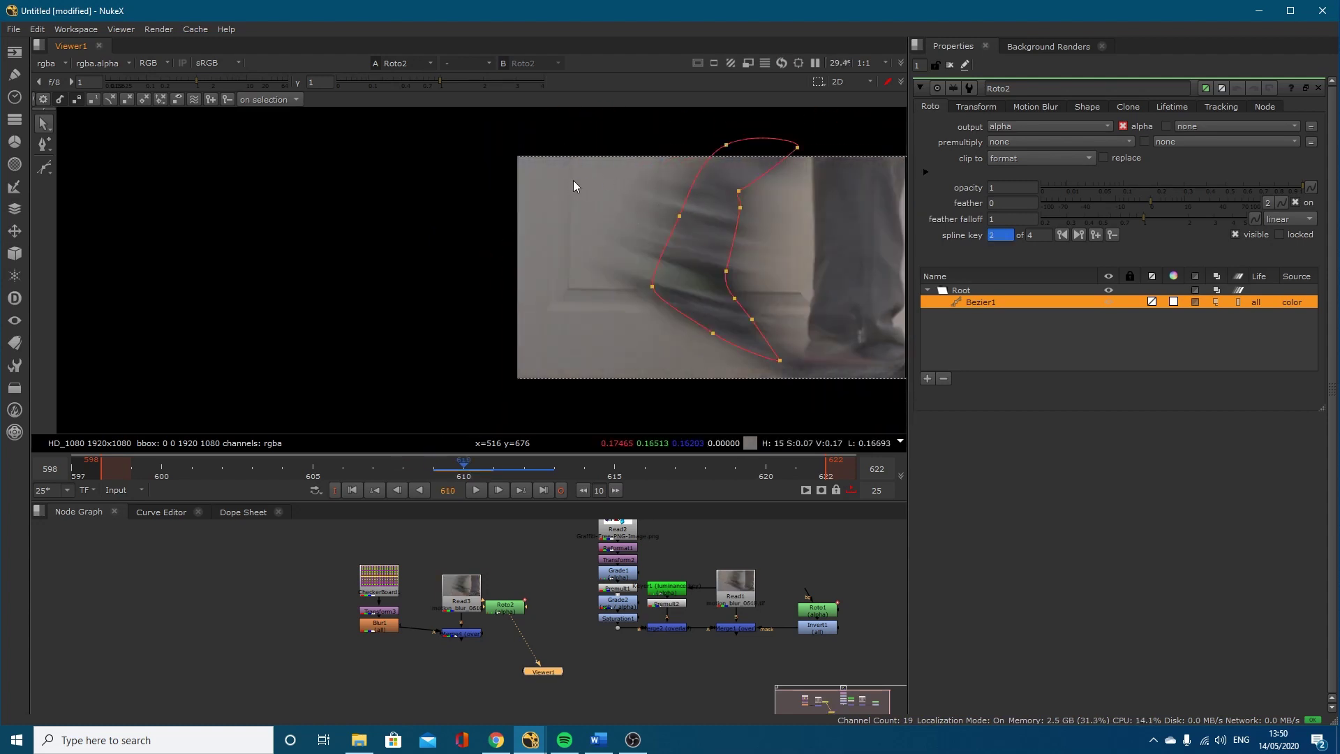
key(Left)
mouse_move(567, 169)
mouse_down()
mouse_move(596, 199)
mouse_move(555, 167)
mouse_up()
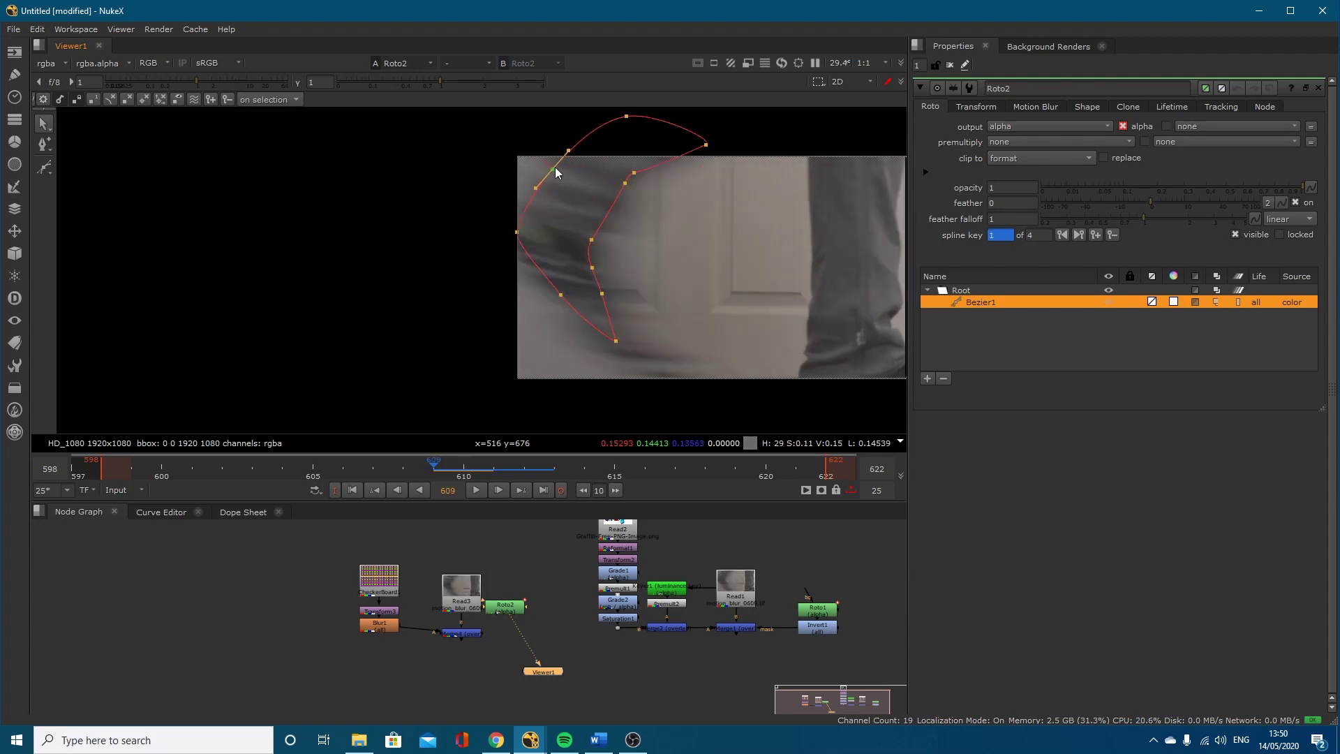
click(512, 233)
click(556, 293)
click(604, 293)
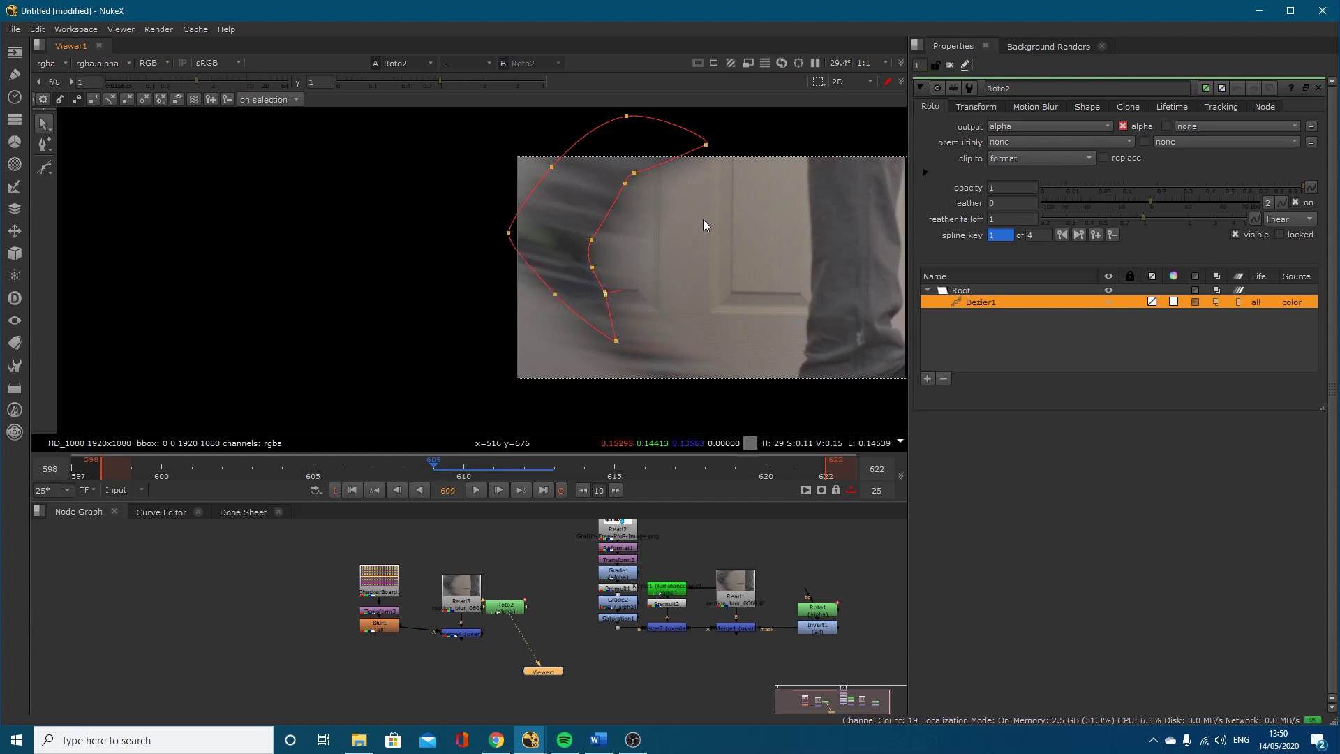
Step: Move and rotate the whole Bezier beyond the image's upper-left corner at frame 608, and pull its inner-edge points clear of the picture
scroll(707, 223, down, 2)
key(Left)
drag(740, 302, 500, 105)
drag(730, 134, 776, 194)
drag(635, 201, 571, 179)
click(721, 150)
drag(663, 181, 671, 148)
ctrl+alt+click(619, 172)
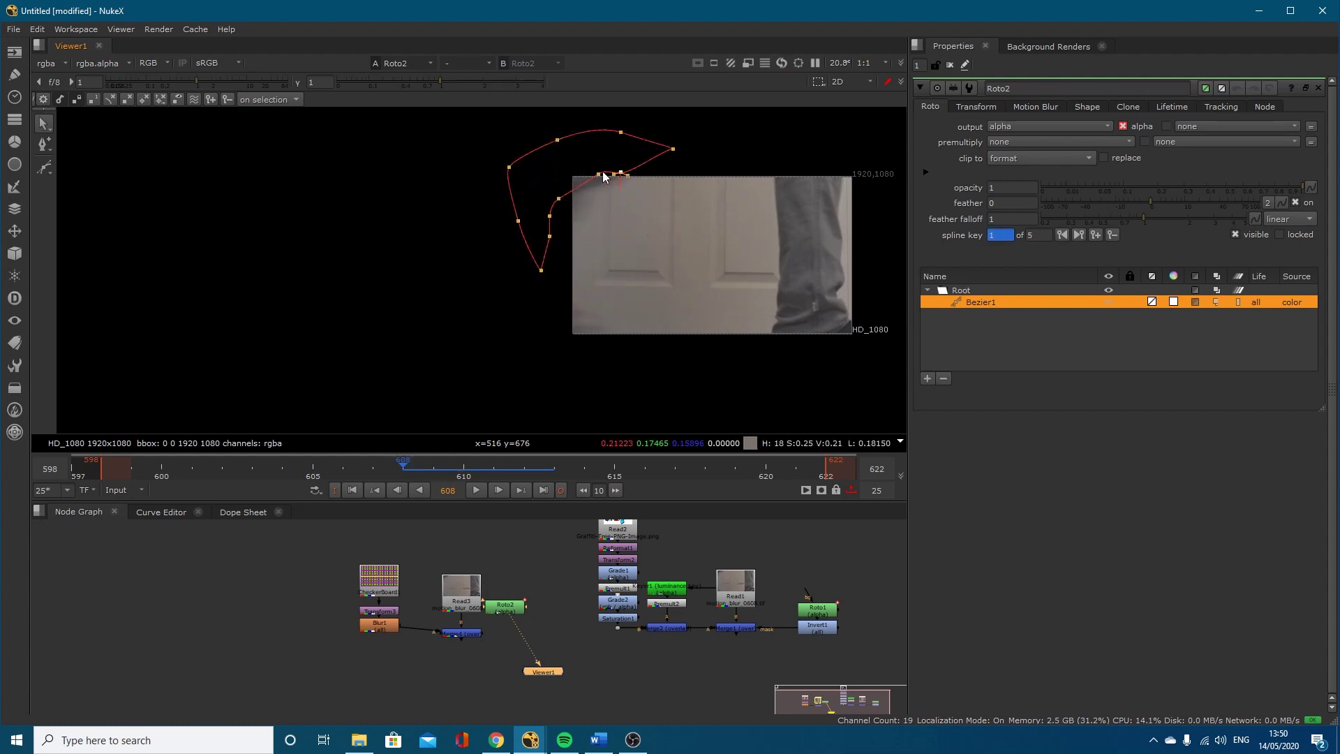
drag(606, 177, 557, 196)
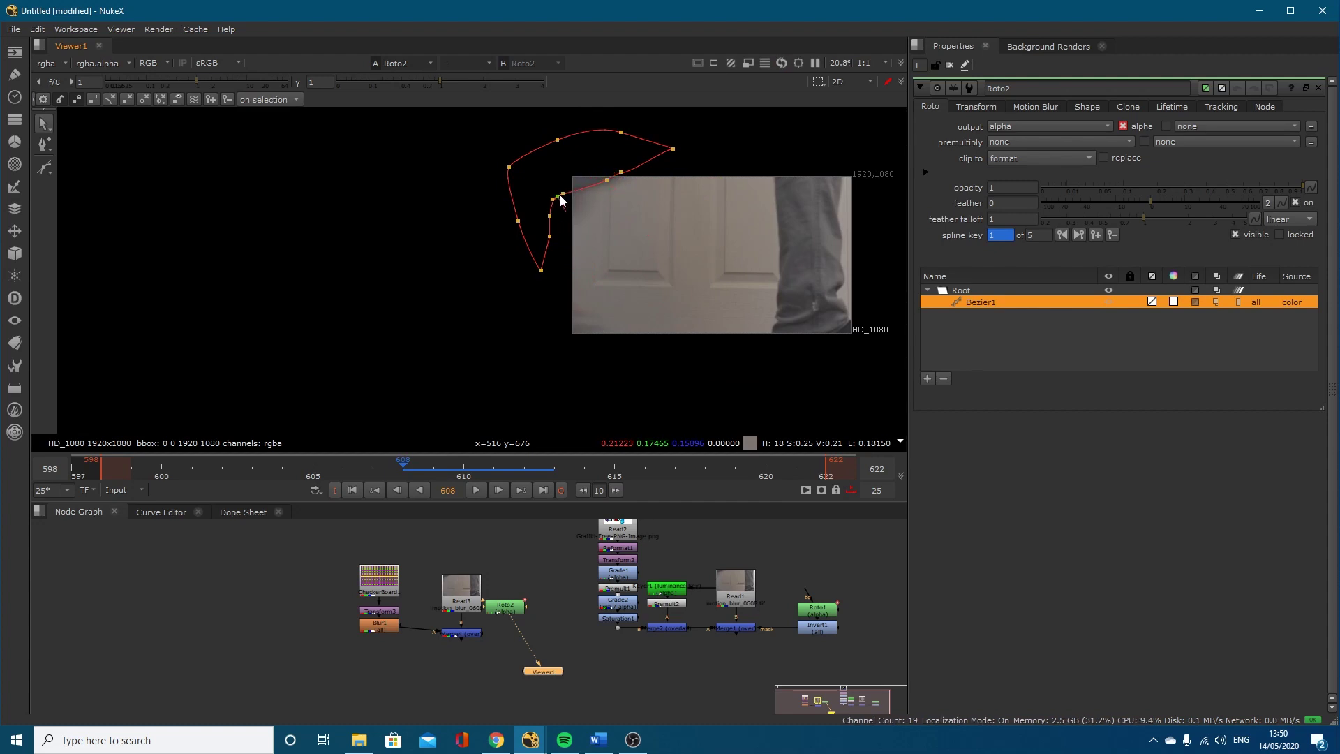
Step: Move the whole Bezier farther away from the image's upper-left corner at frame 607
scroll(617, 182, up, 3)
key(Left)
scroll(708, 253, down, 4)
drag(743, 280, 490, 129)
drag(633, 196, 516, 159)
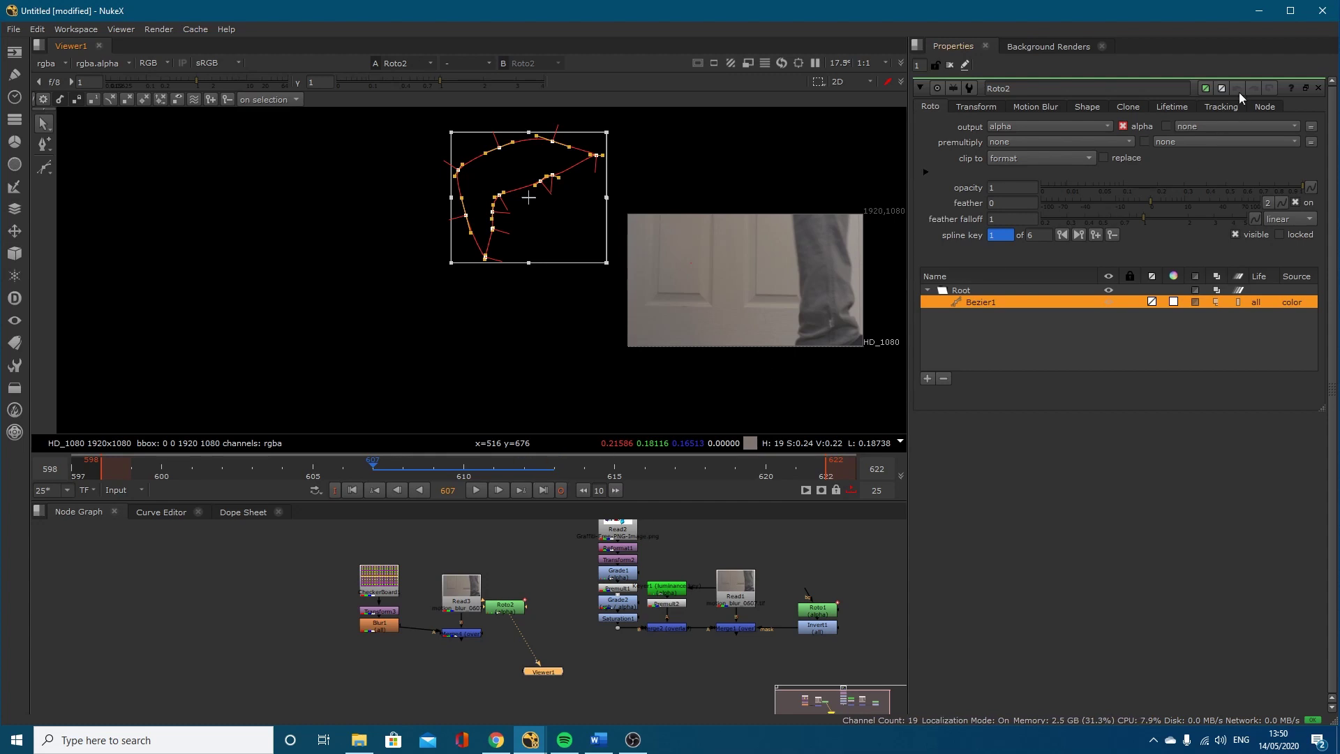
Step: Limit the lifetime of Bezier1 to the frame range 607-612
click(1187, 106)
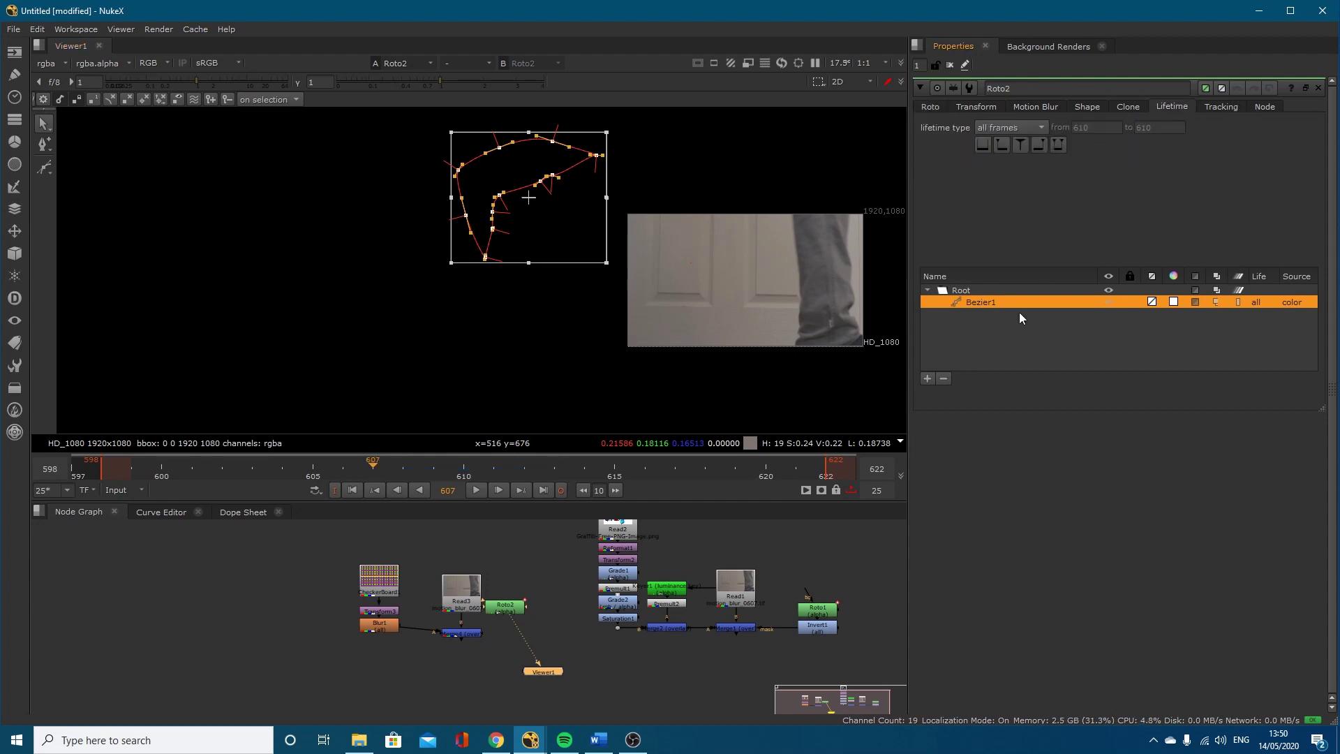
click(1059, 145)
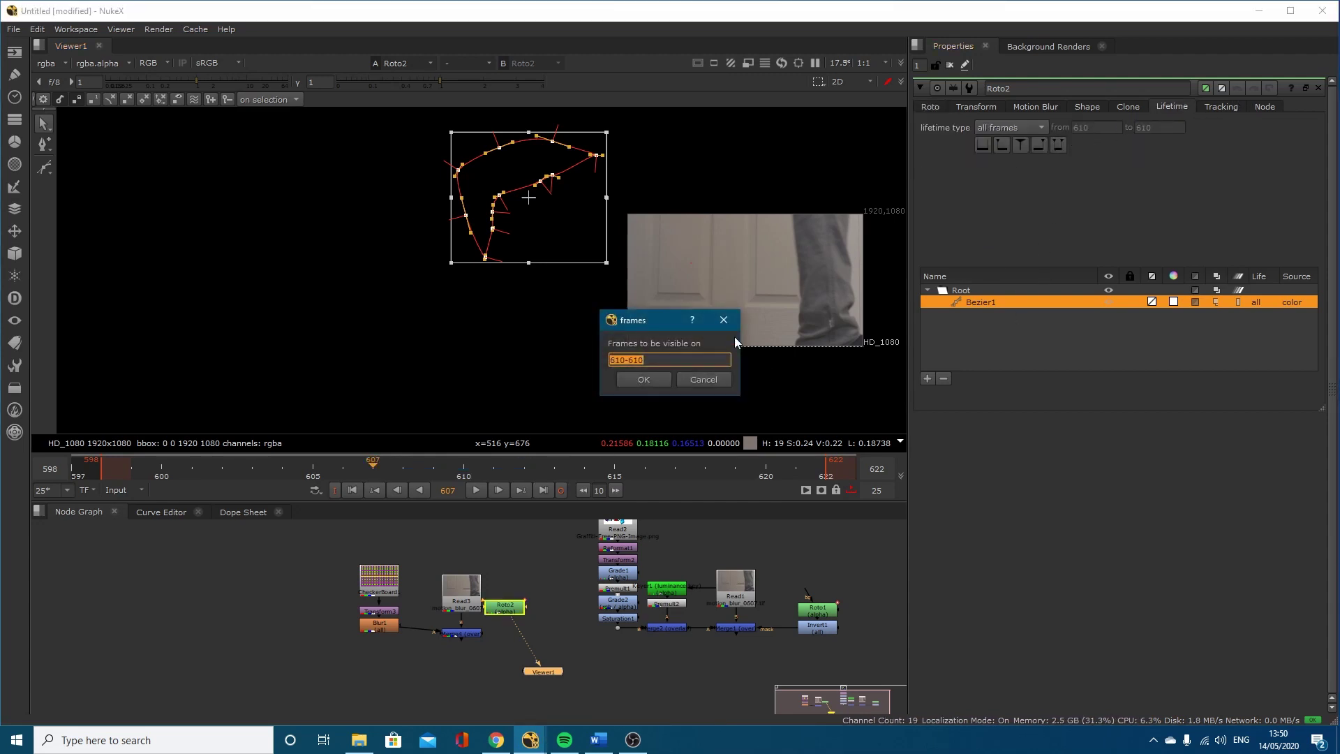
text(607-612)
key(Return)
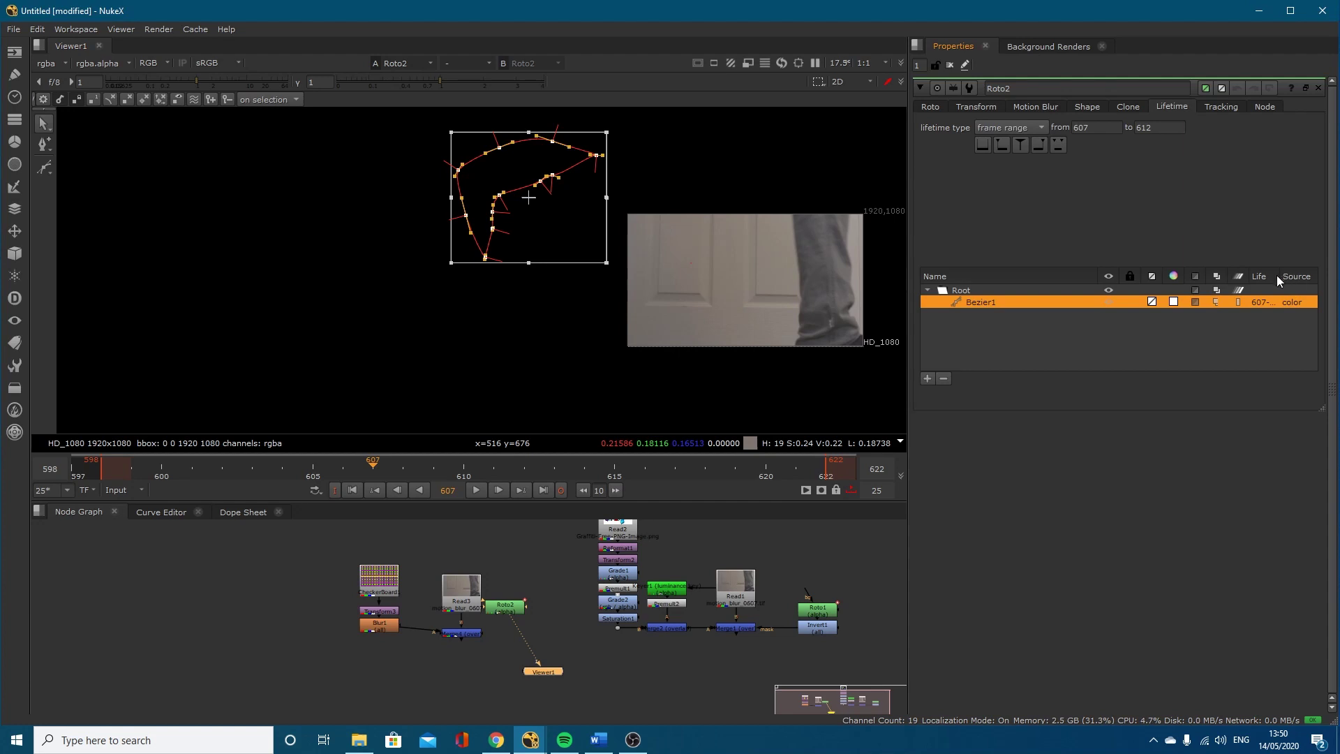
click(722, 174)
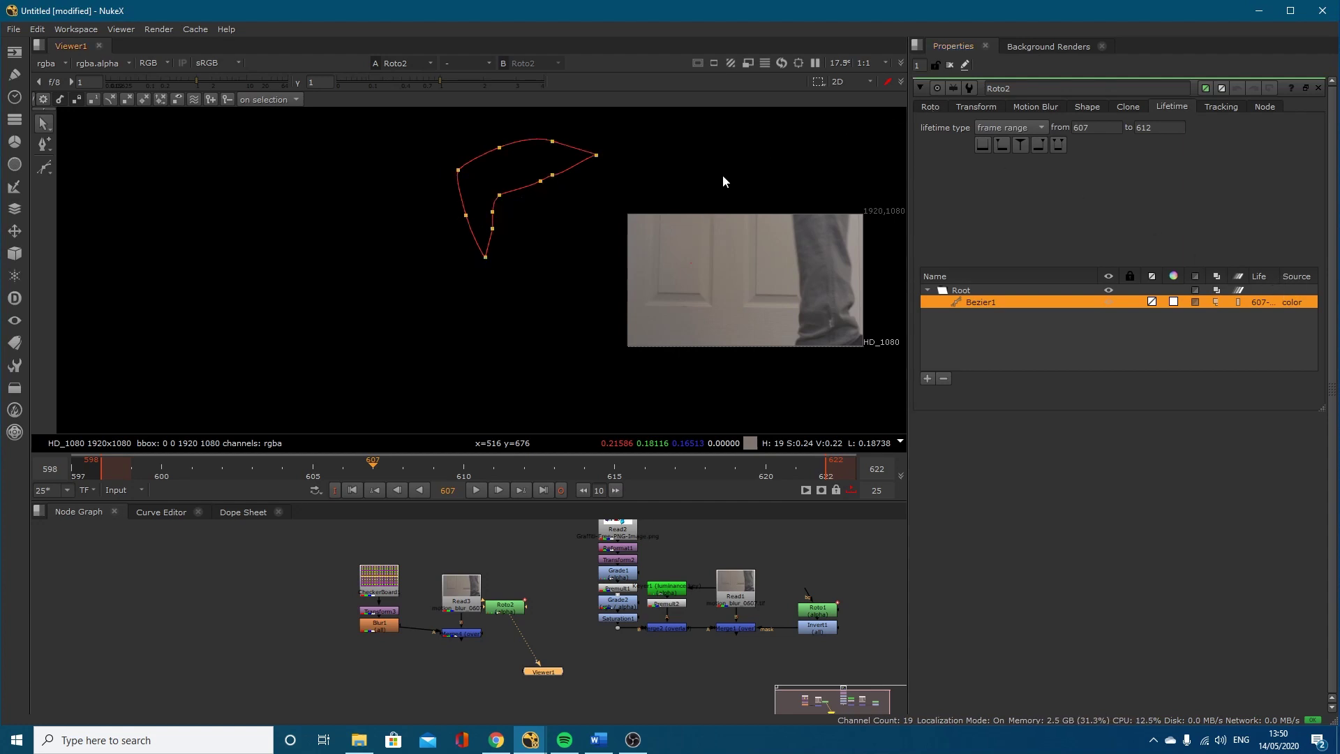
Step: Step through frames 606 to 612 to check when the Bezier is active, and return to frame 610
click(342, 467)
click(395, 331)
key(Right)
key(Left)
key(Right)
key(Right)
key(Right)
key(Right)
key(Right)
key(Right)
key(Right)
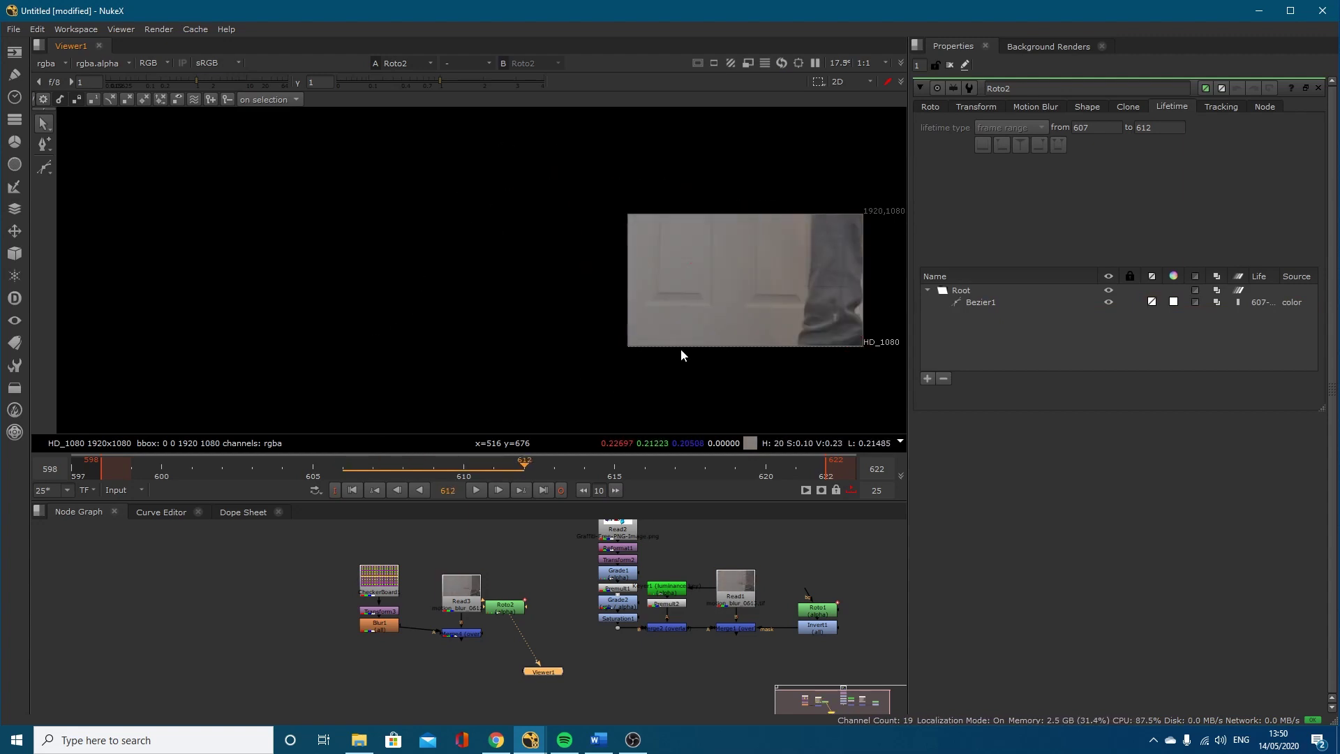
scroll(525, 328, down, 3)
key(Left)
key(Left)
key(Left)
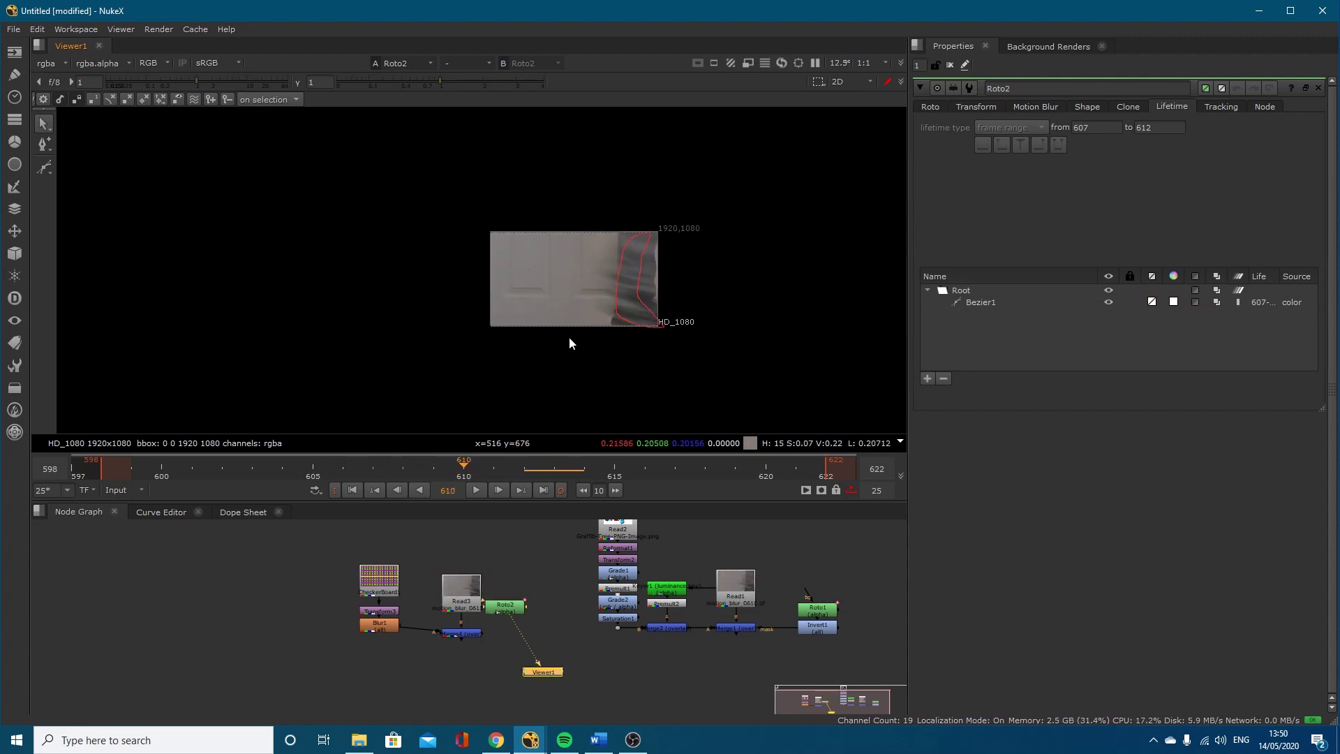
scroll(526, 285, up, 2)
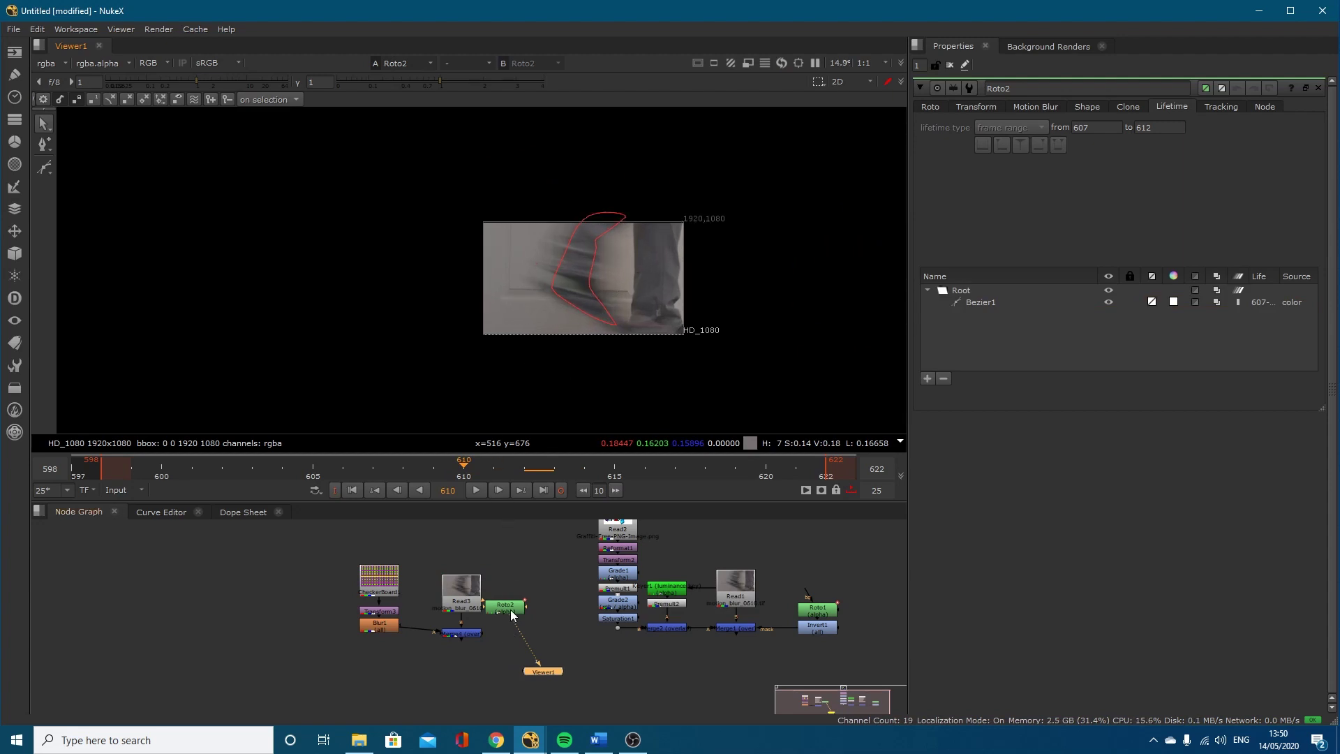
Step: Shift the Roto2 node clear of Read3 and examine its alpha matte at frame 610 before returning to the colour view
drag(497, 605, 521, 613)
key(a)
scroll(576, 276, up, 6)
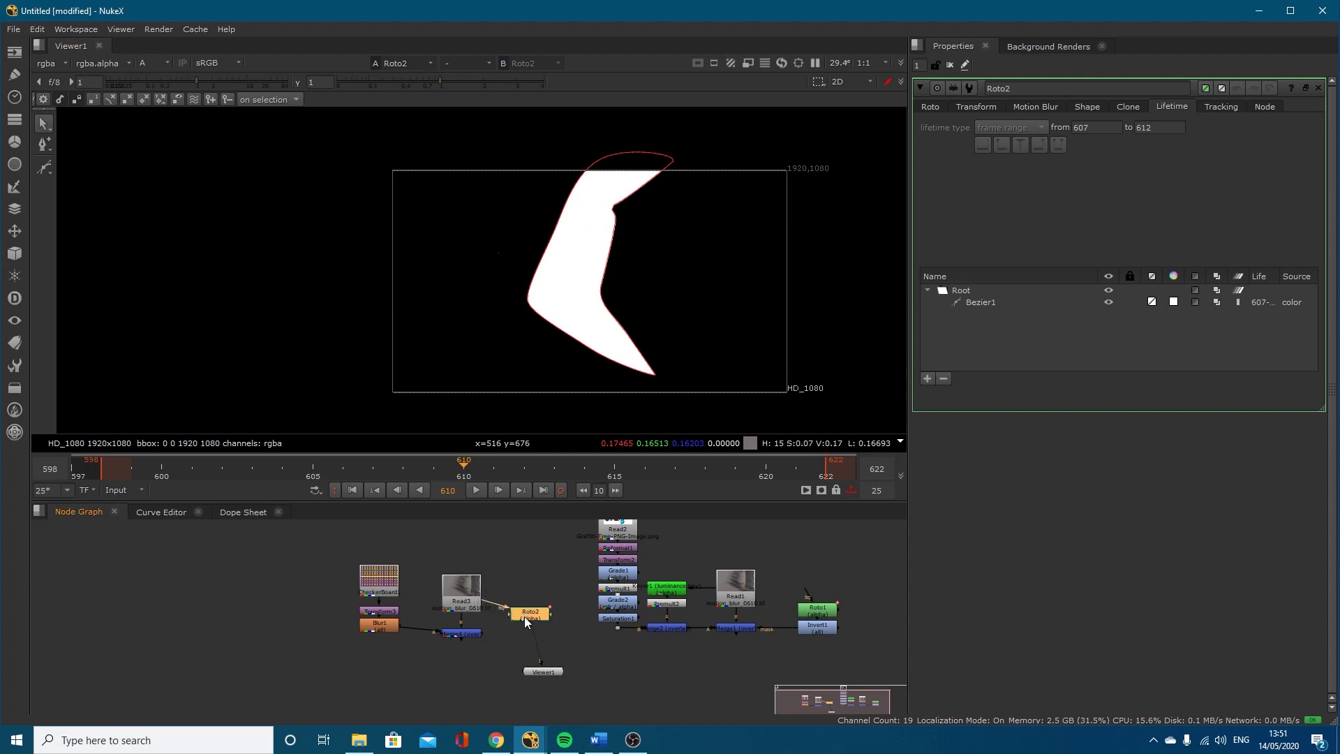
drag(527, 613, 529, 599)
key(a)
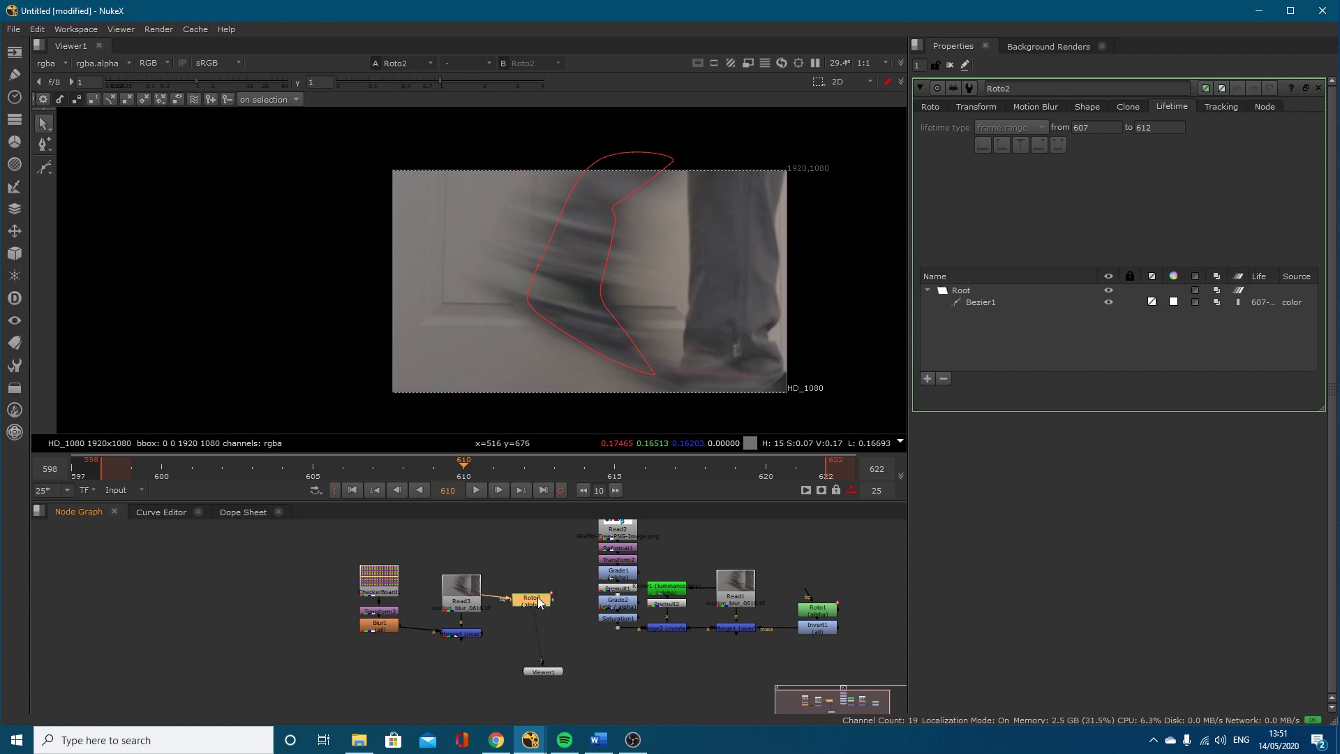
Step: Replace the Roto2 node with a copy of Roto1 connected to Read3 and the viewer, and open the copy's properties
key(Delete)
click(829, 611)
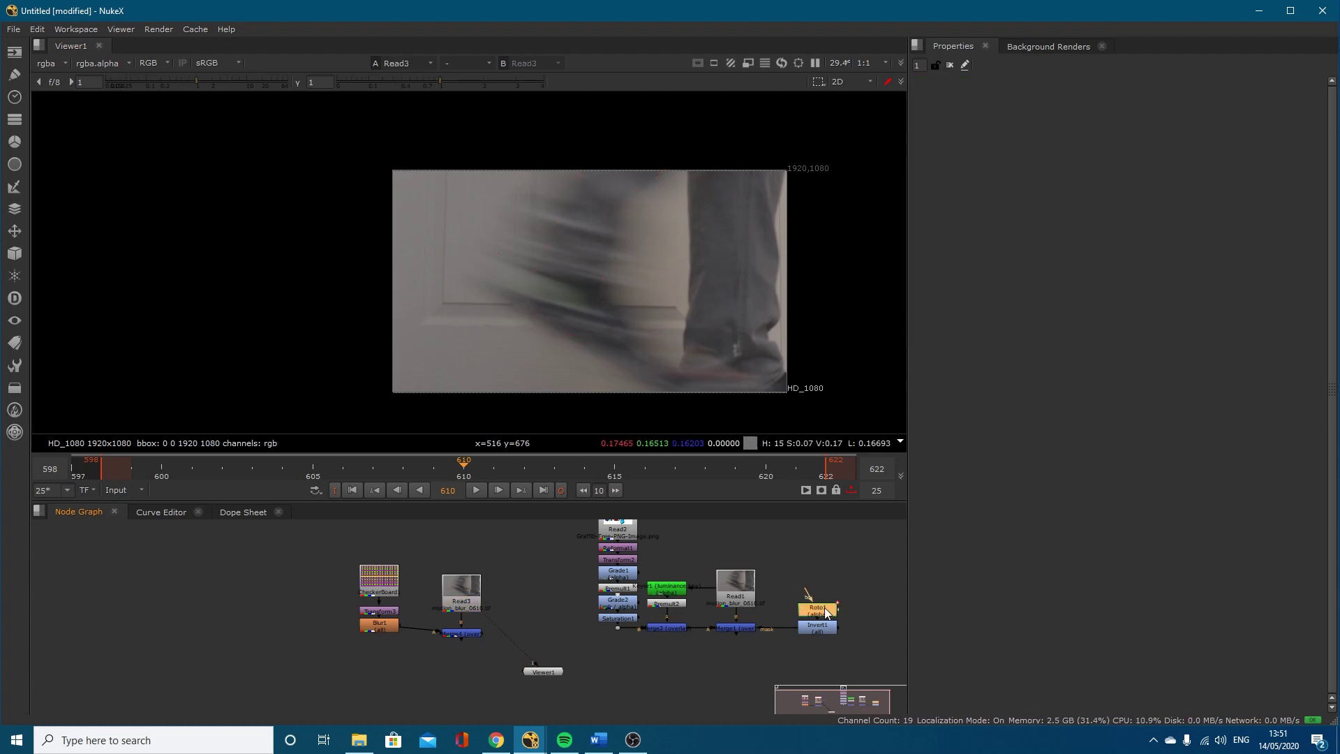
key(ctrl+z)
click(533, 597)
key(Delete)
click(530, 583)
key(o)
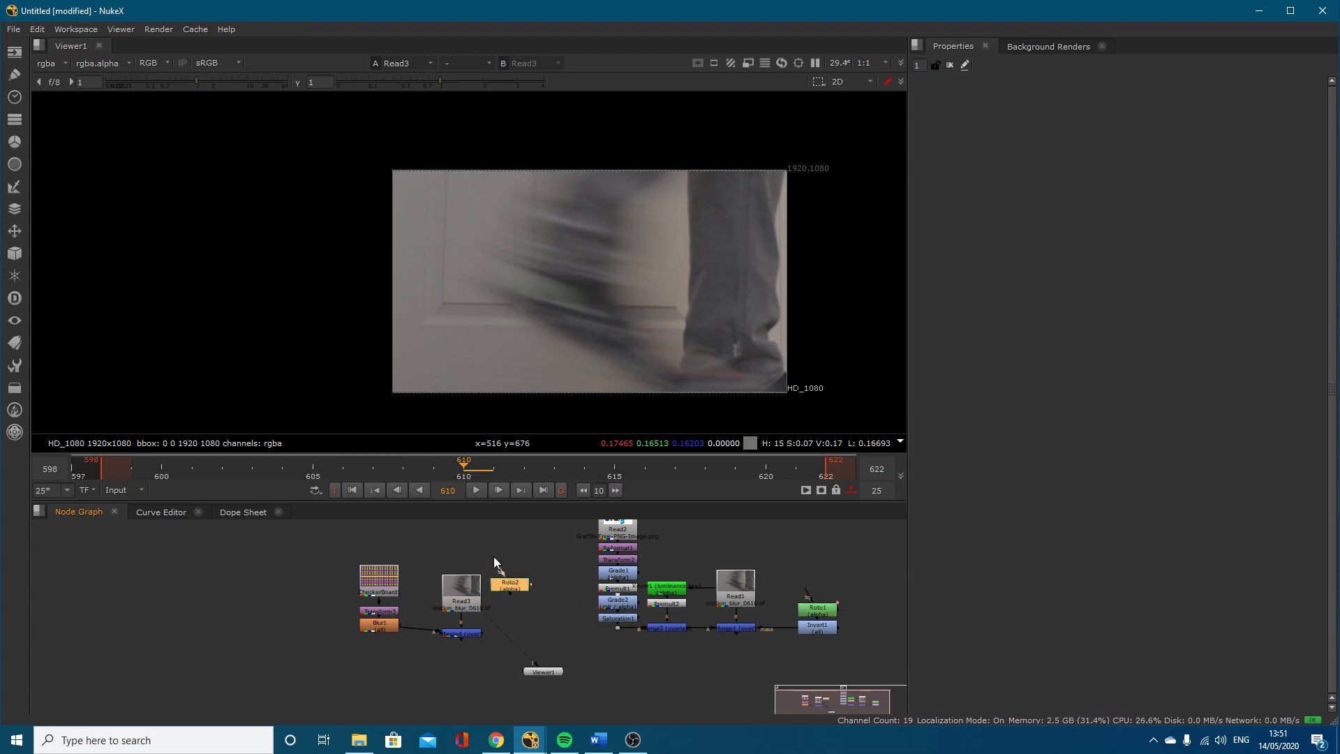
drag(505, 585, 516, 596)
double_click(517, 593)
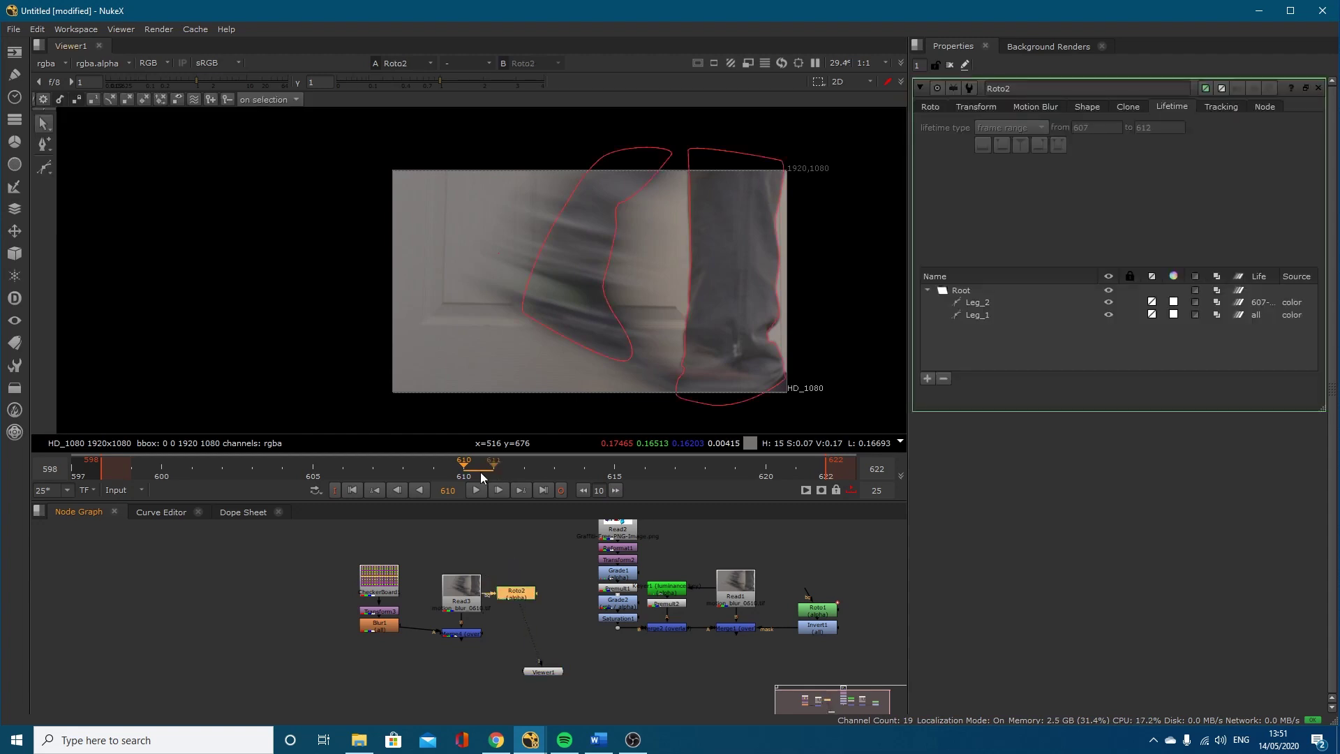
Step: Examine the Roto2 alpha matte at frames 610 and 609 to compare the motion blur on the Leg_2 and Leg_1 shapes
mouse_move(474, 474)
mouse_down()
mouse_move(337, 467)
mouse_move(732, 492)
mouse_move(463, 481)
mouse_up()
click(929, 106)
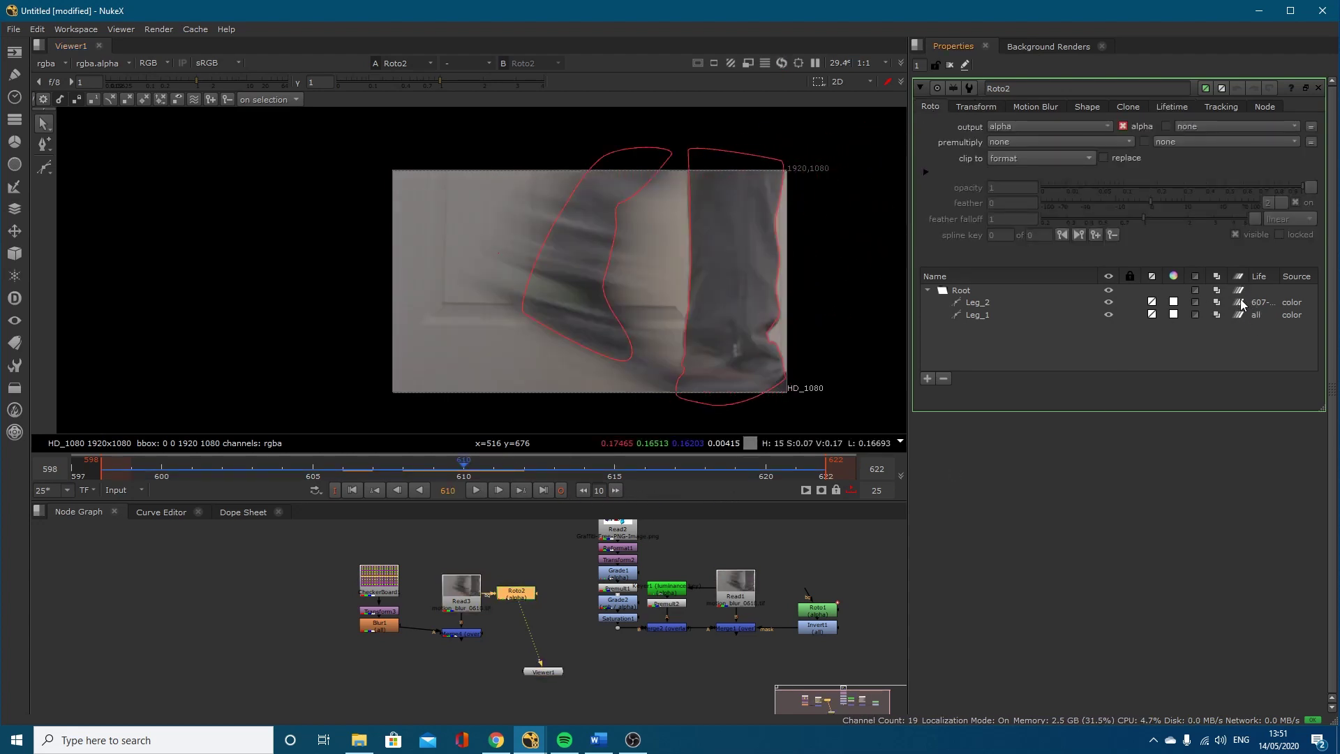
key(a)
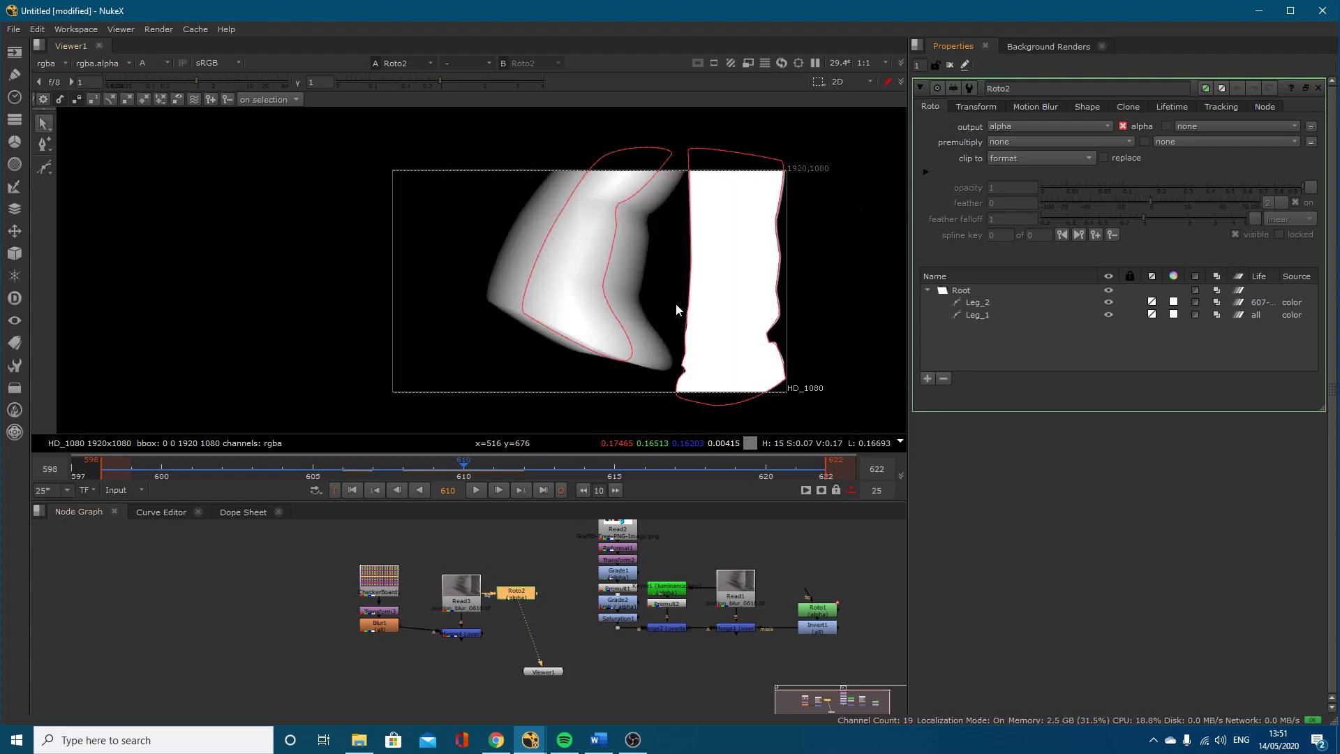
key(Left)
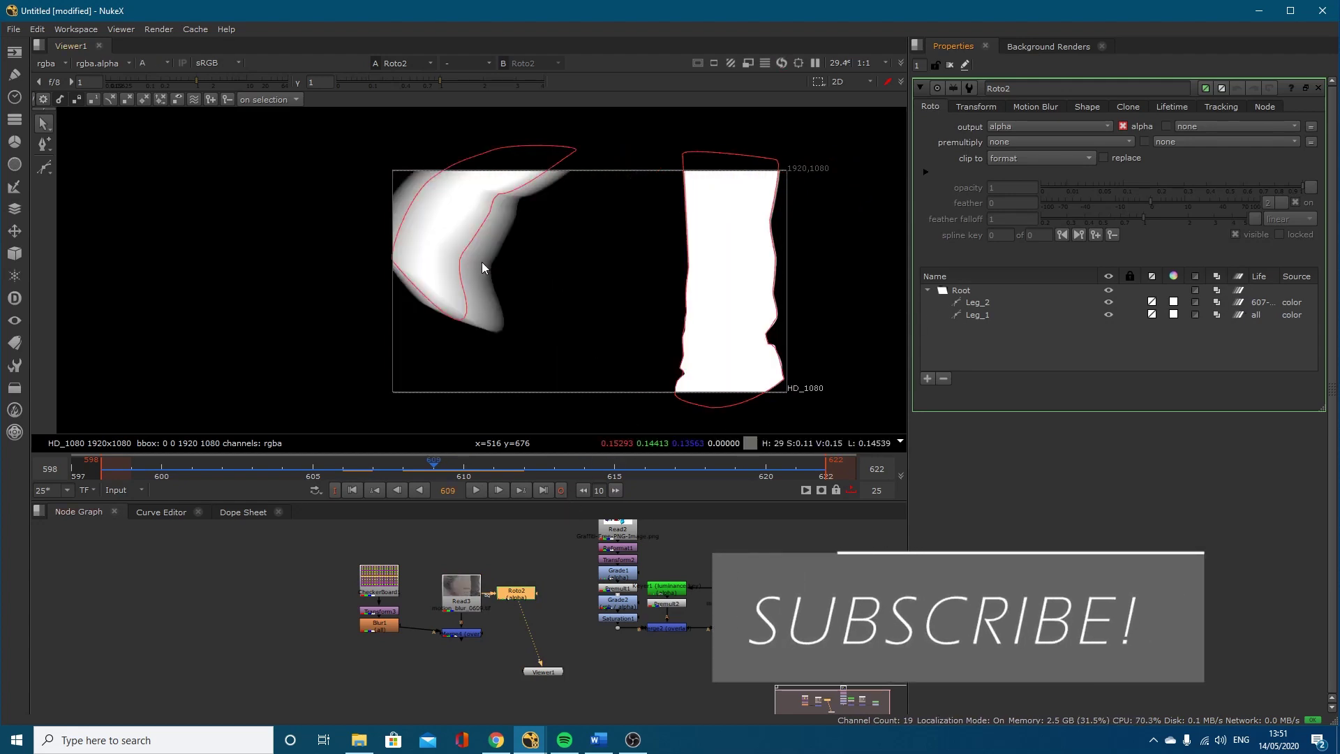
key(Right)
Step: Select the Leg_1 shape and open its motion blur settings
click(1241, 301)
click(1239, 315)
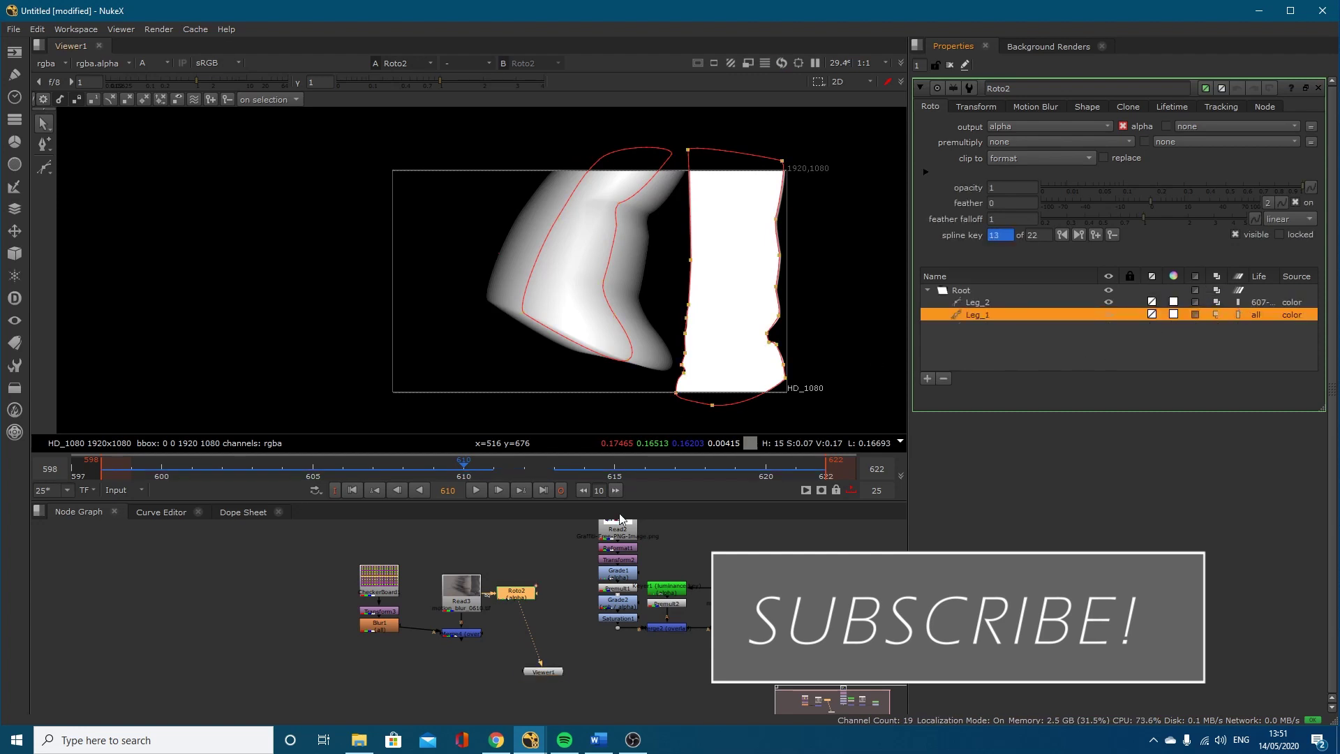
click(991, 104)
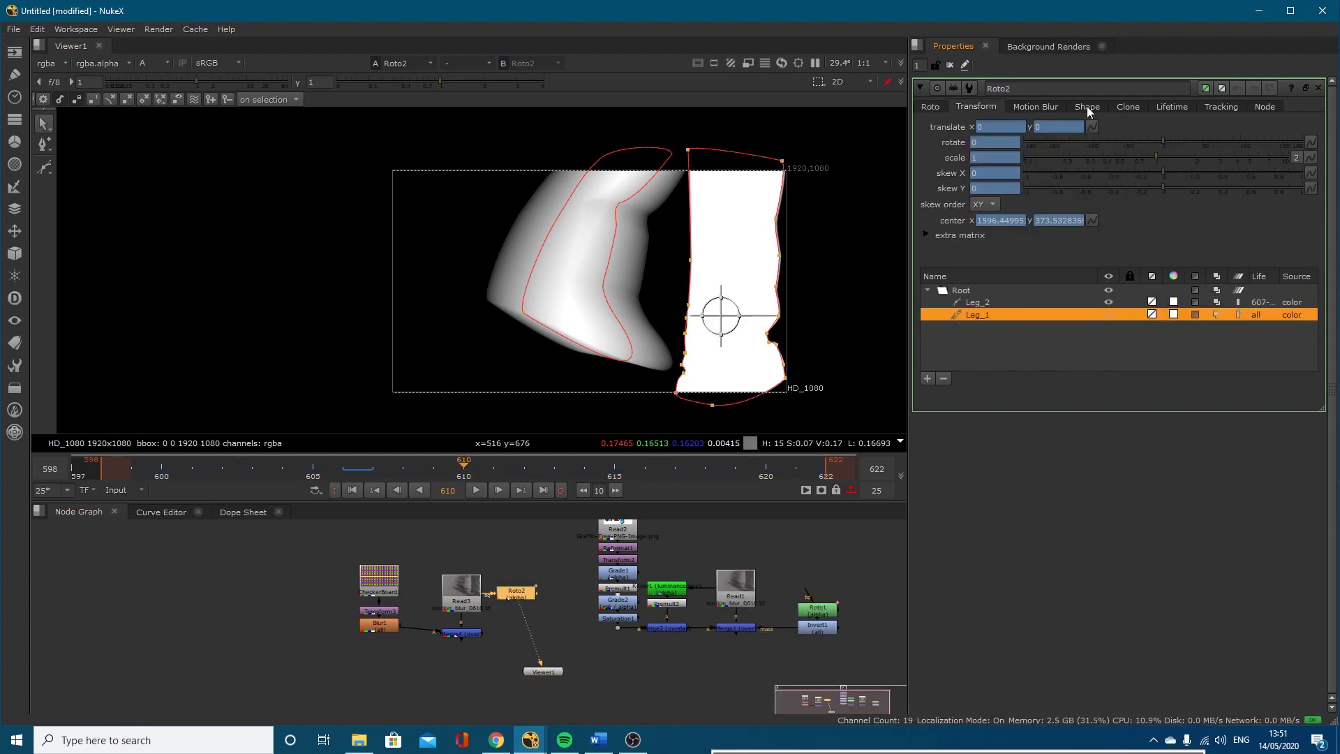
click(1085, 105)
click(1034, 106)
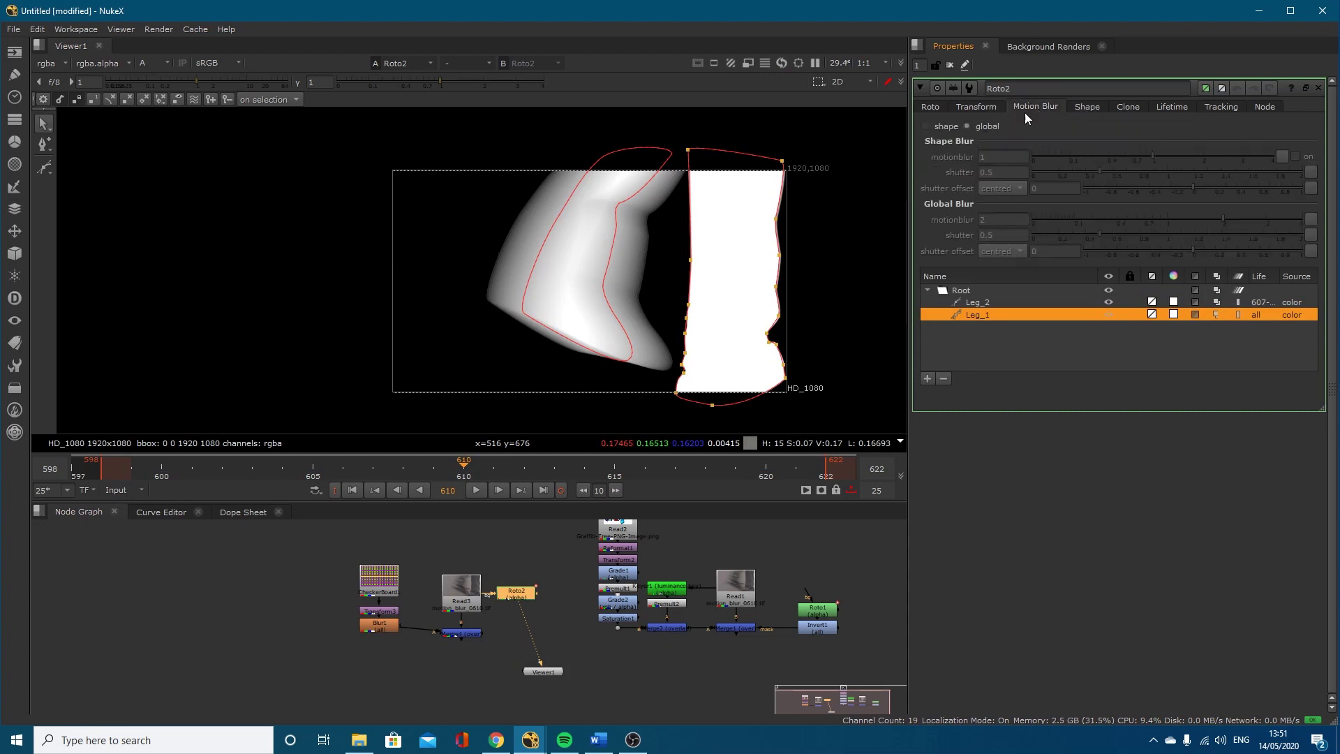
Step: Switch Roto2's motion blur to shape mode and examine the leg matte at frames 609 to 611
click(936, 126)
click(241, 614)
key(Right)
key(Left)
key(Left)
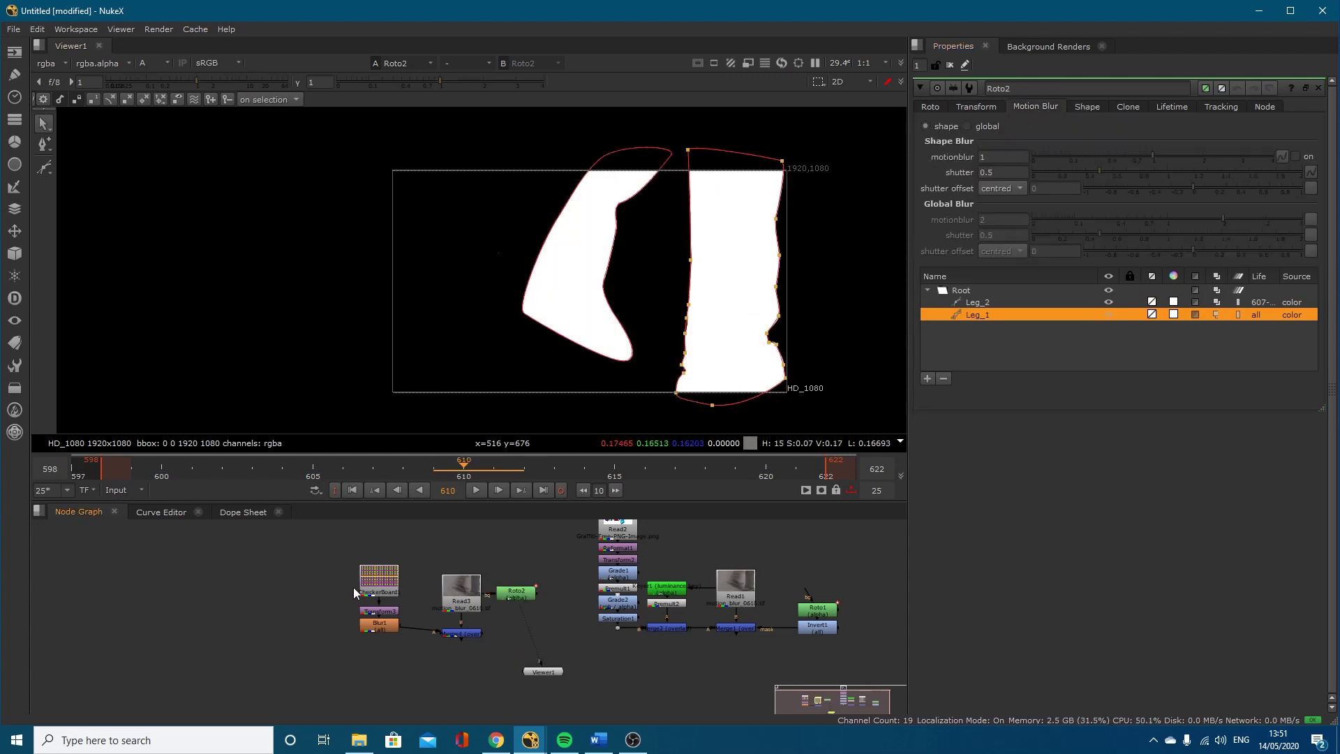
key(Right)
key(Right)
click(935, 110)
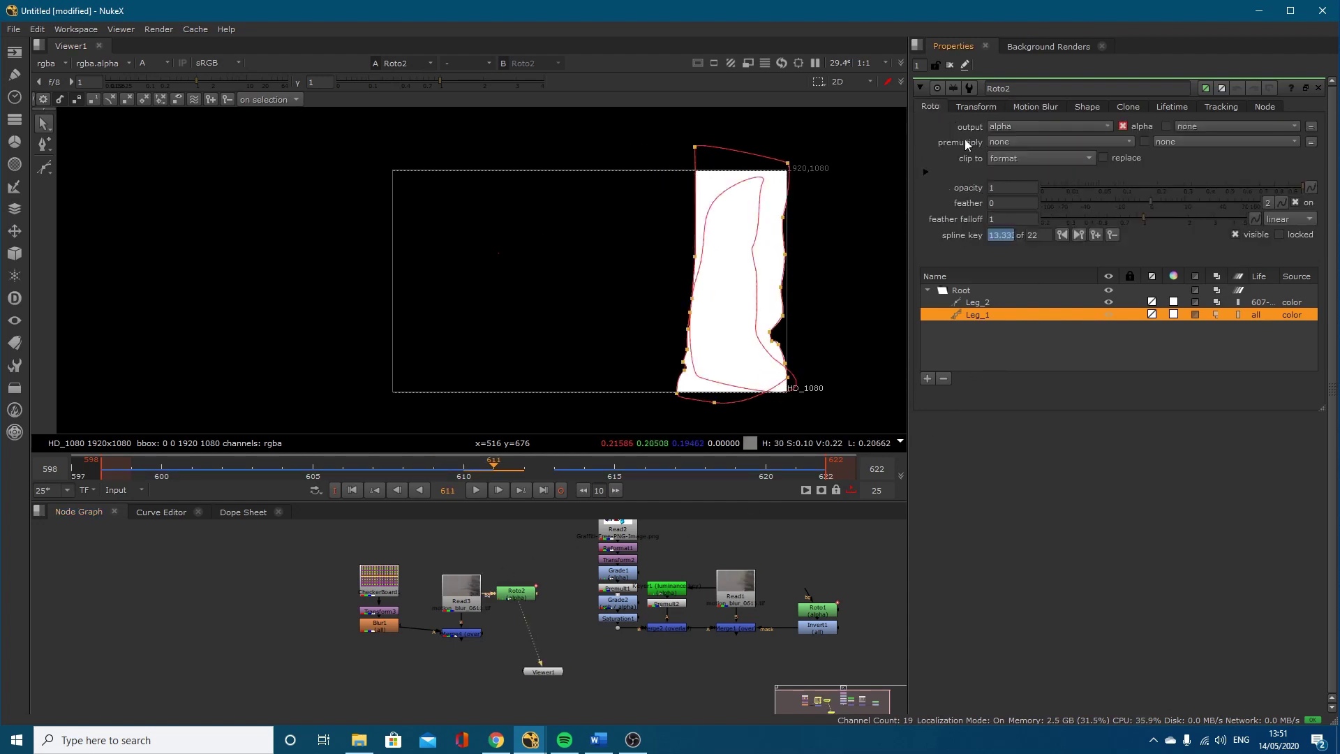
click(1080, 107)
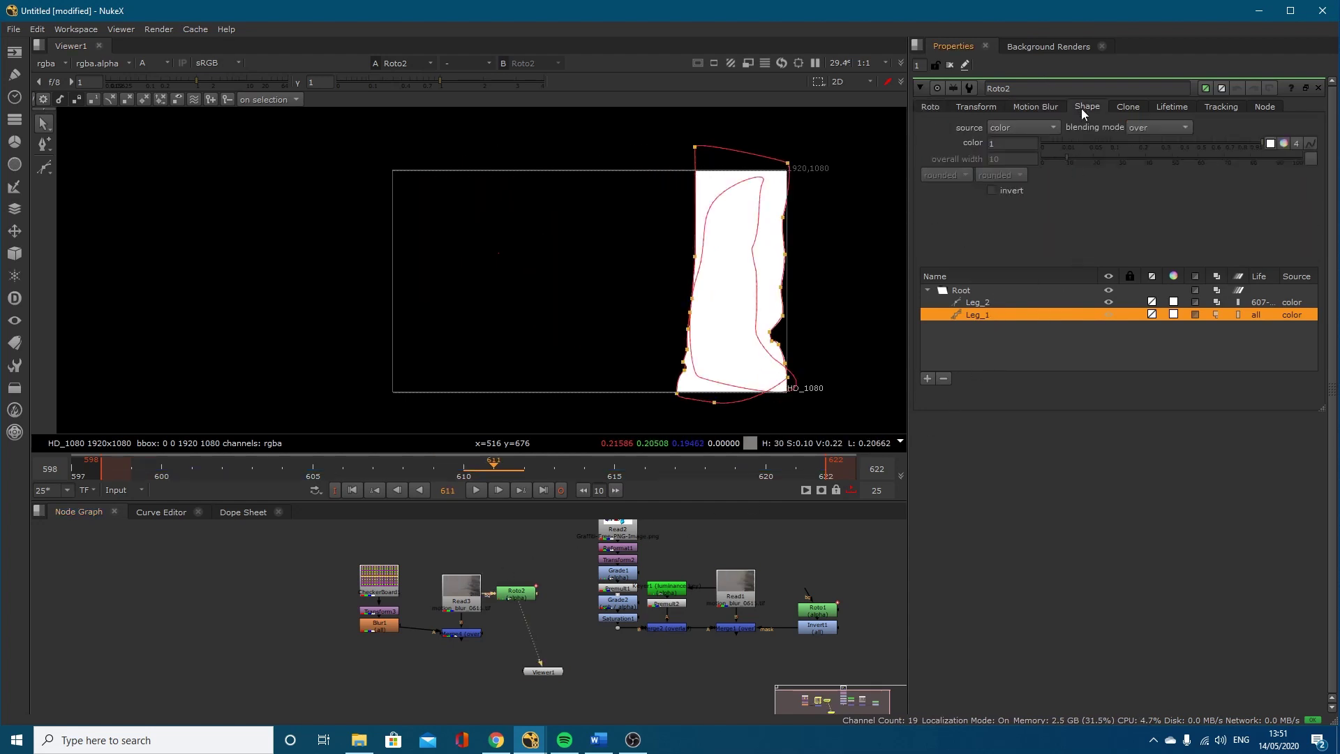
click(1034, 106)
key(Left)
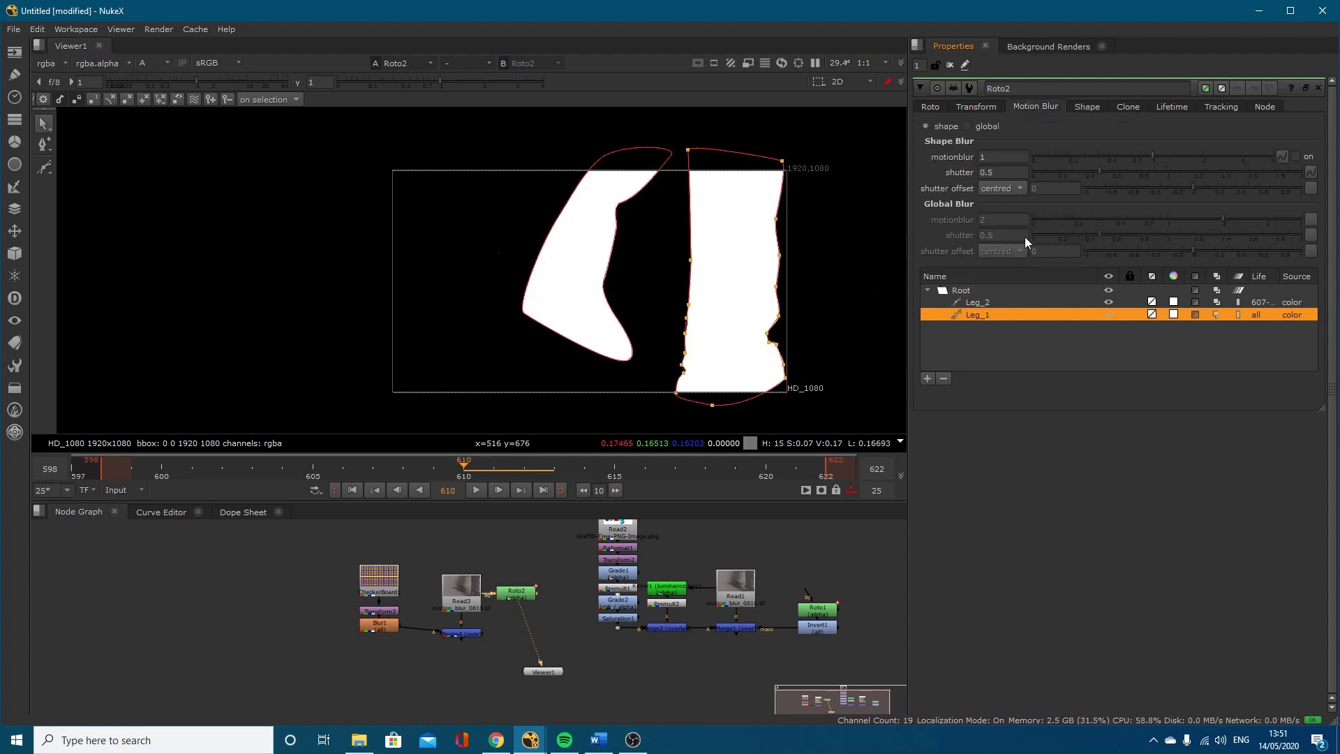
Step: Return the motion blur to global mode and examine the leg mattes from frame 610 back to 601 and forward to 609
click(977, 125)
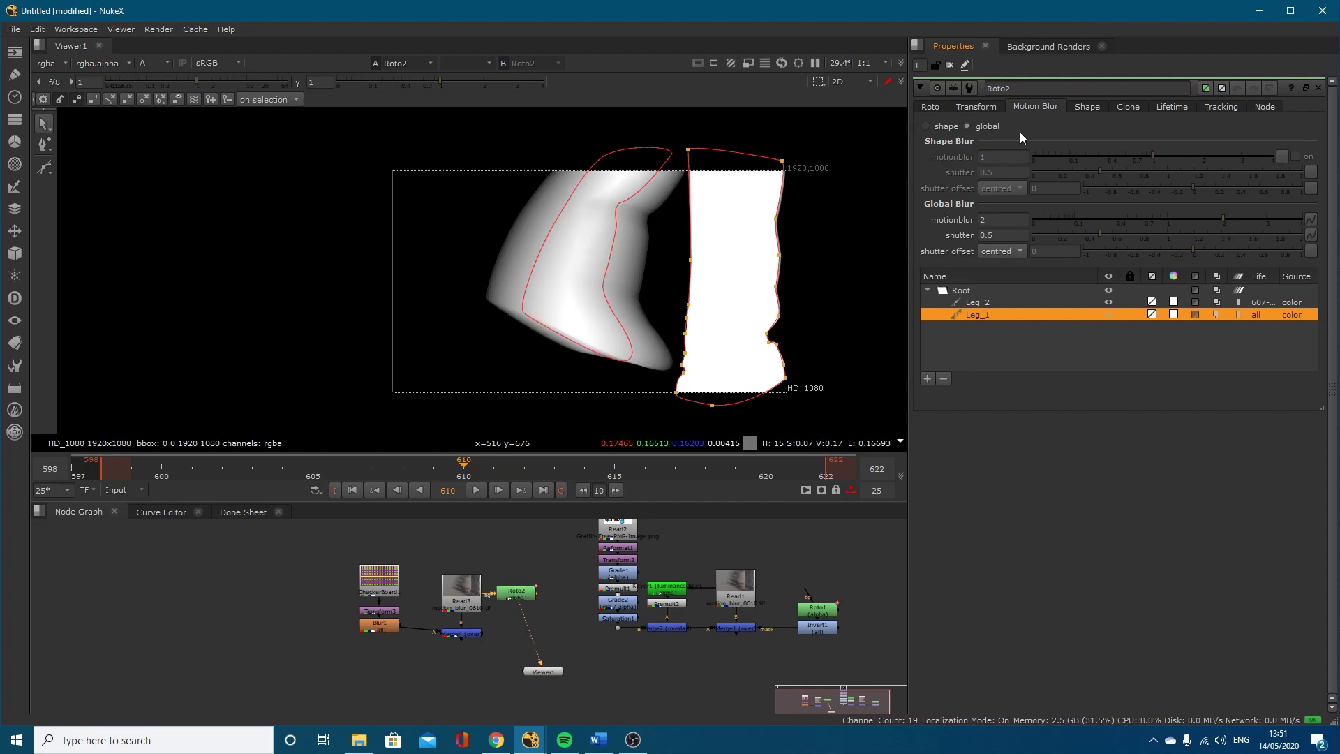
key(Left)
key(Left)
key(Left)
key(Left)
key(Left)
key(Left)
key(Left)
key(Left)
key(Left)
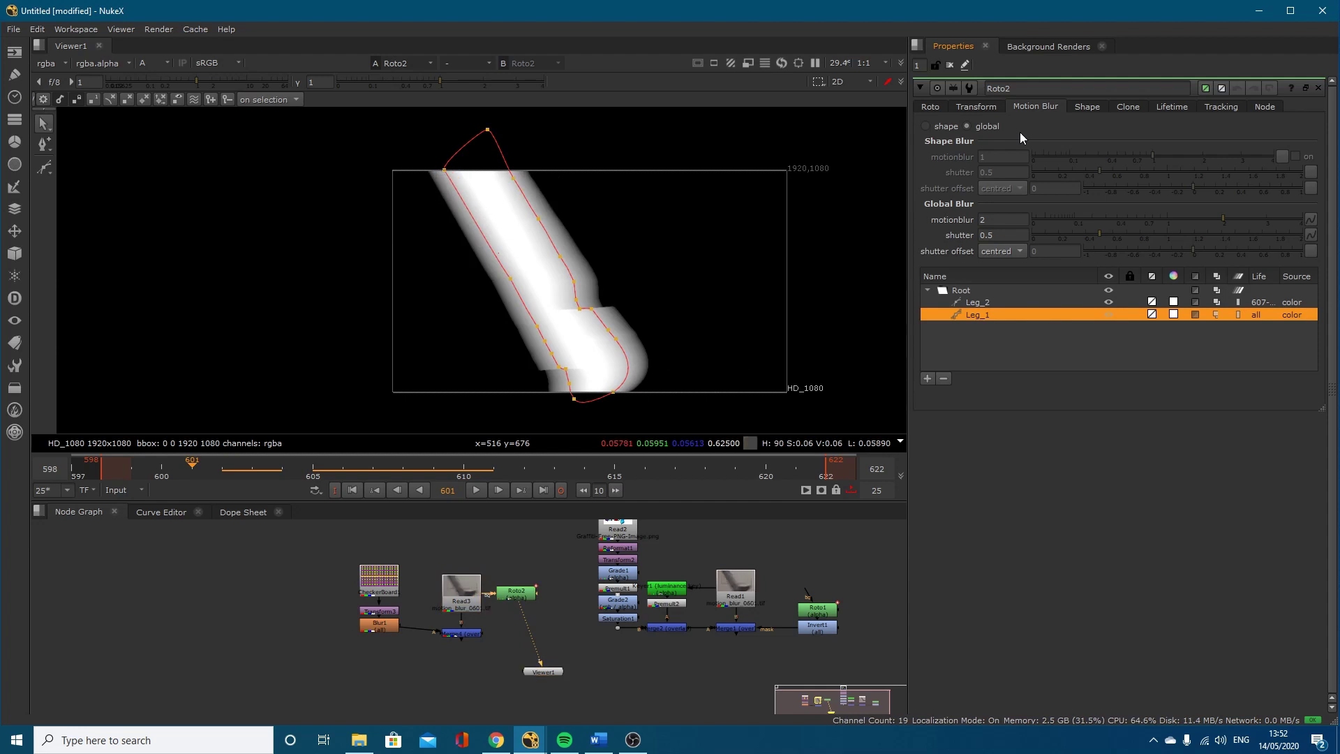
key(Right)
key(Right)
key(Right)
key(Right)
key(Right)
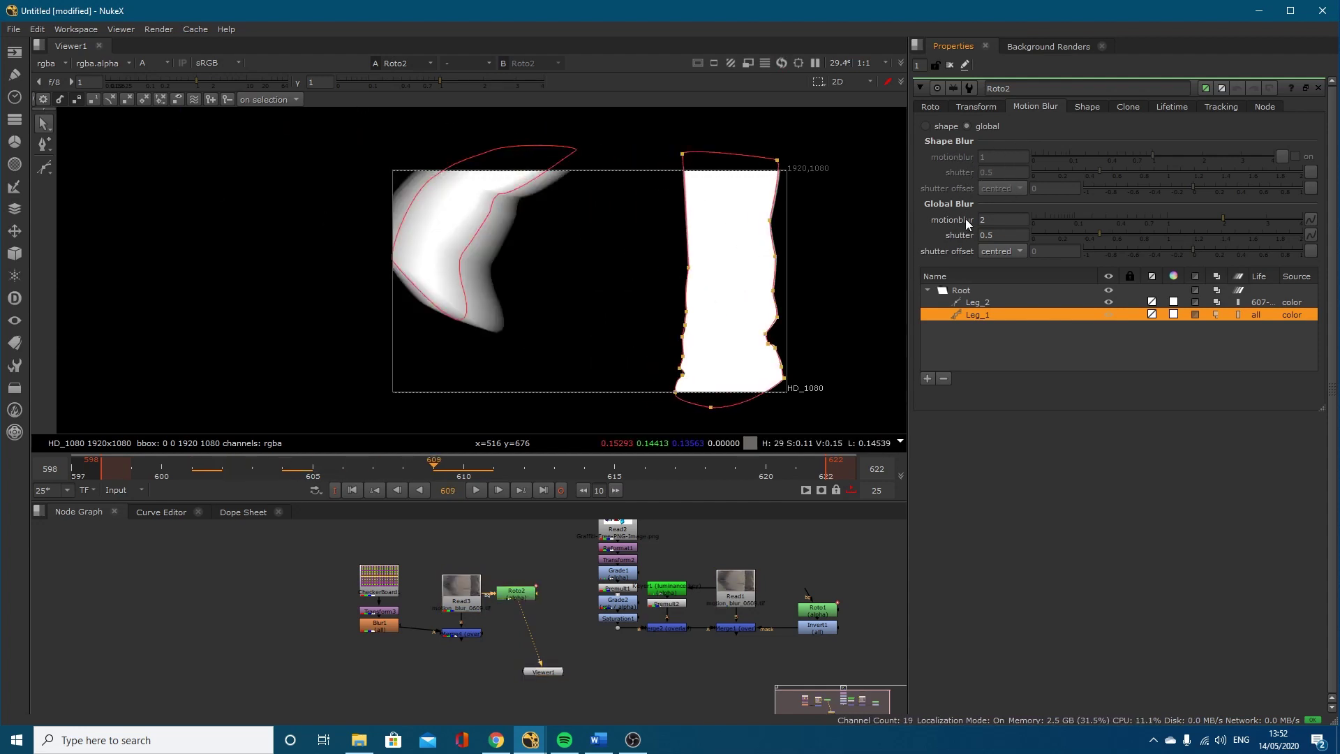
Step: Set the global motion blur to 1 at frame 609
click(1168, 219)
text(1)
key(Return)
text(1)
click(1061, 330)
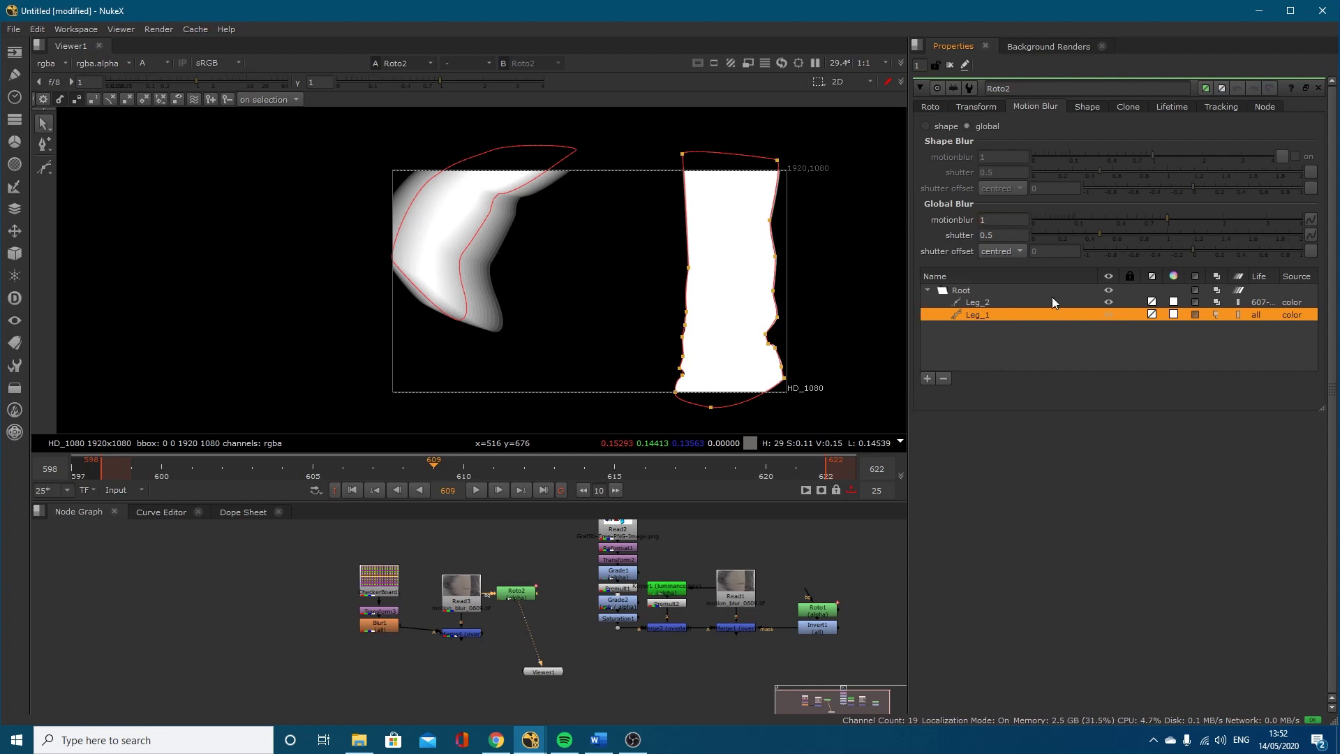
Step: Select the Leg_2 shape, lower the global motion blur to 0.24 and examine the matte at frame 601
click(968, 303)
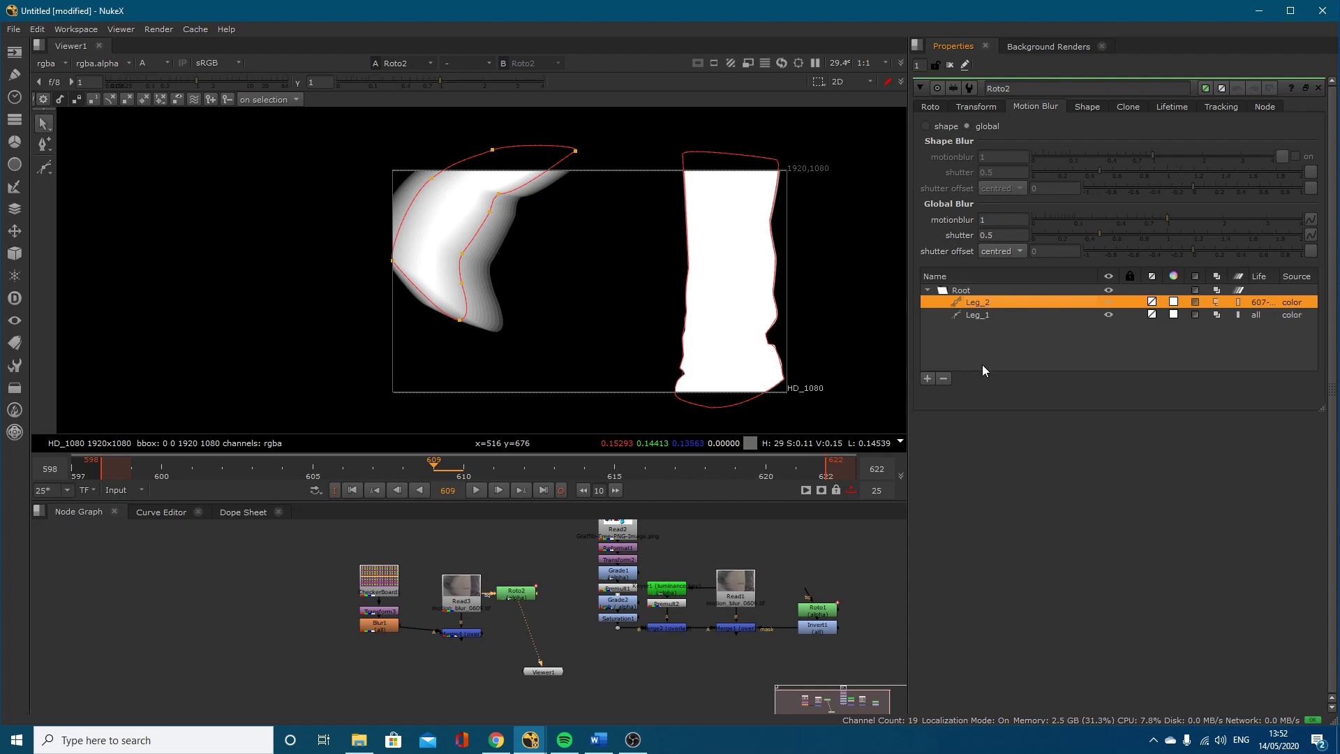
drag(1160, 216, 1098, 221)
drag(551, 469, 199, 470)
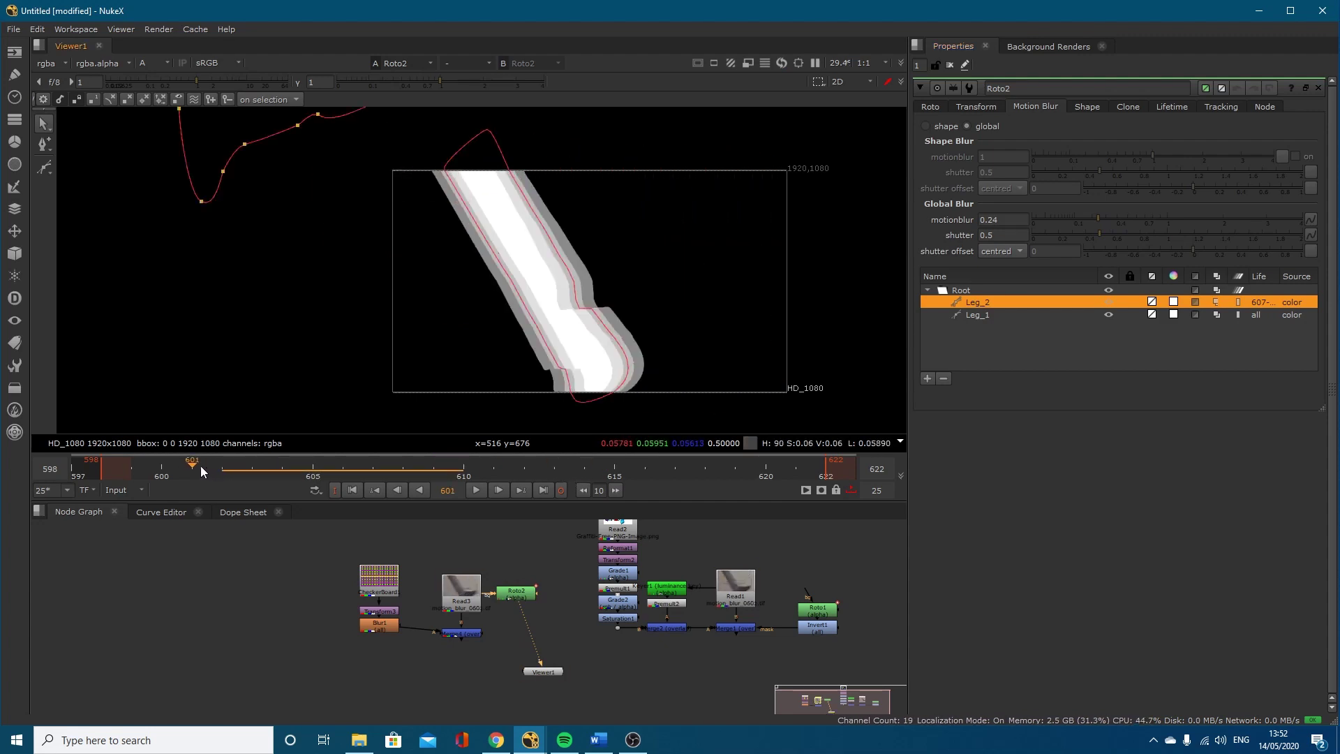
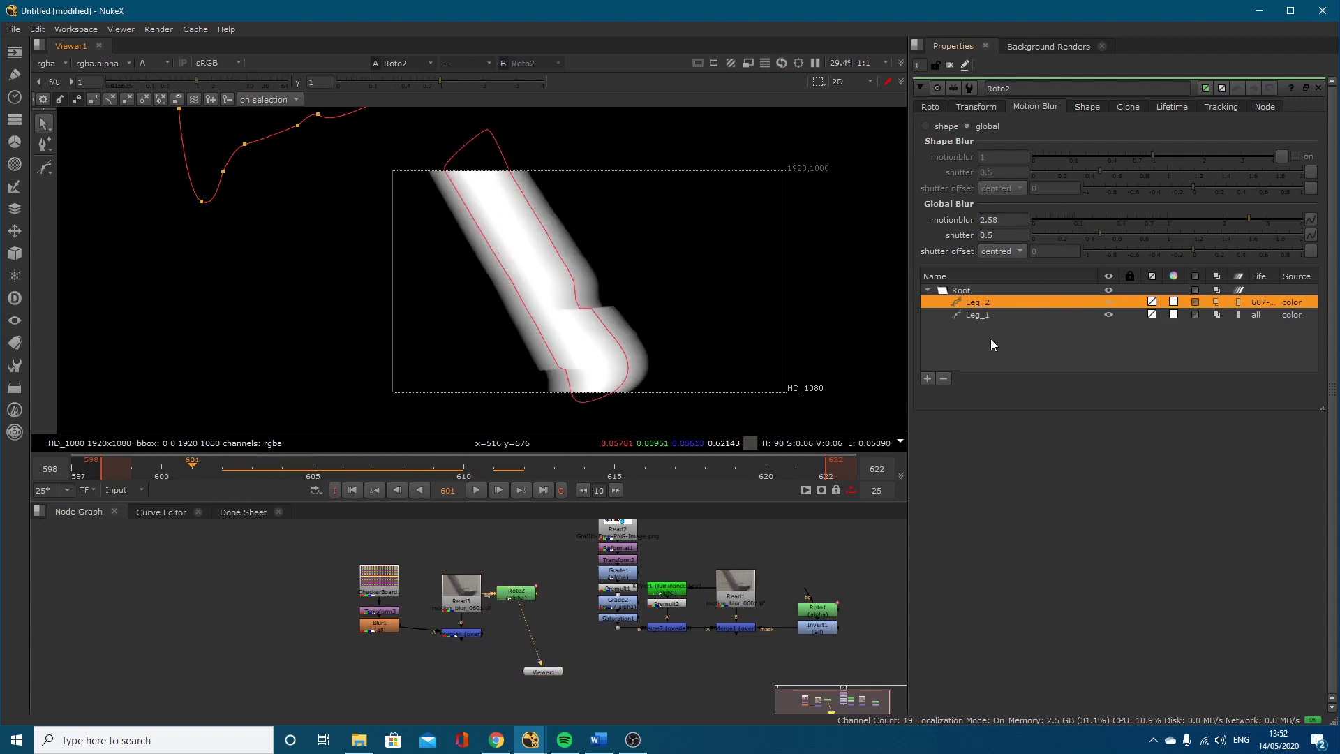
Step: Go to frame 610 and set the global motion blur to 1
click(455, 468)
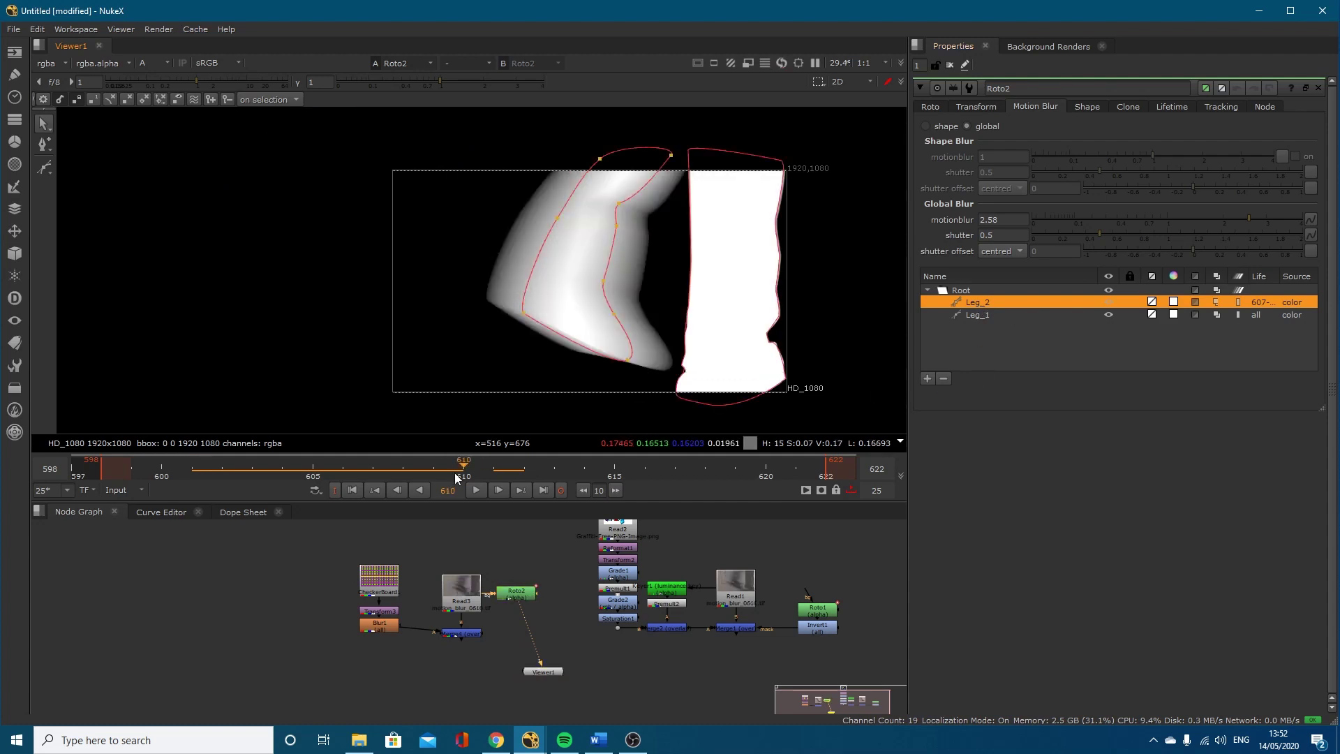
double_click(998, 219)
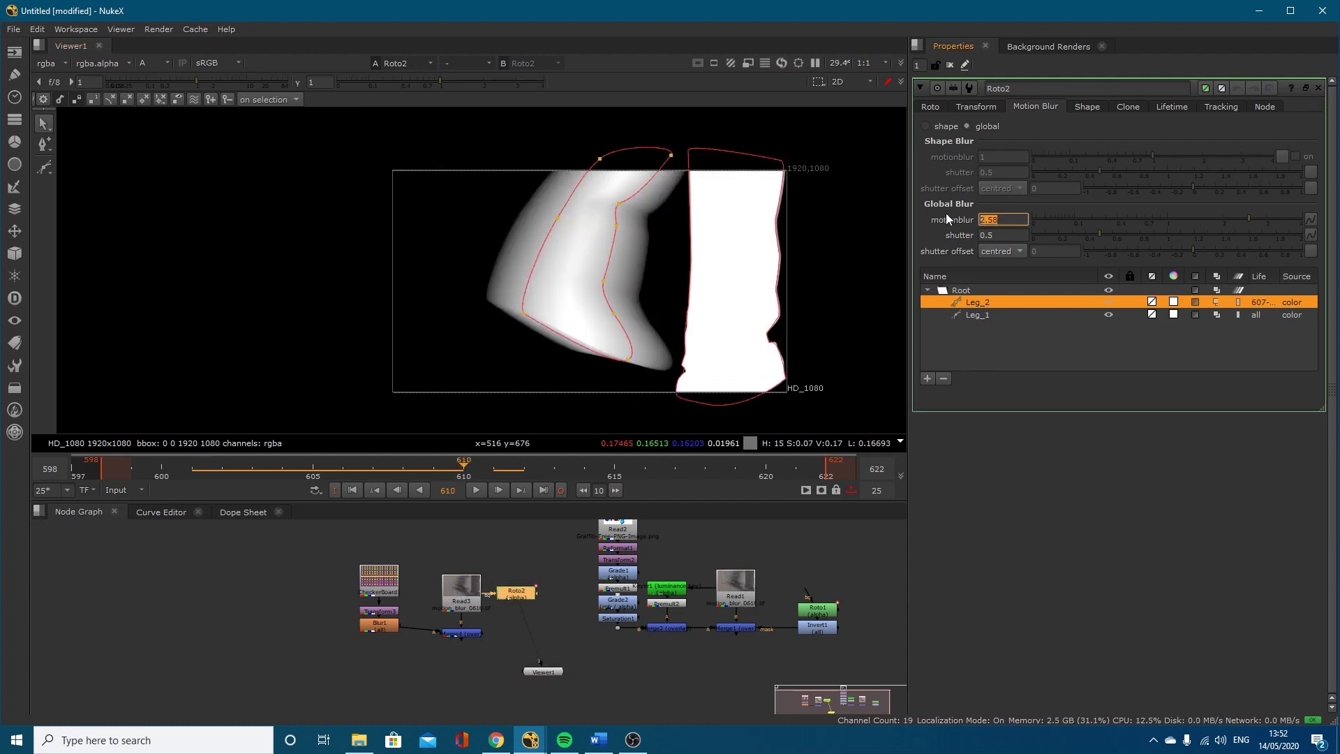
text(1)
key(Return)
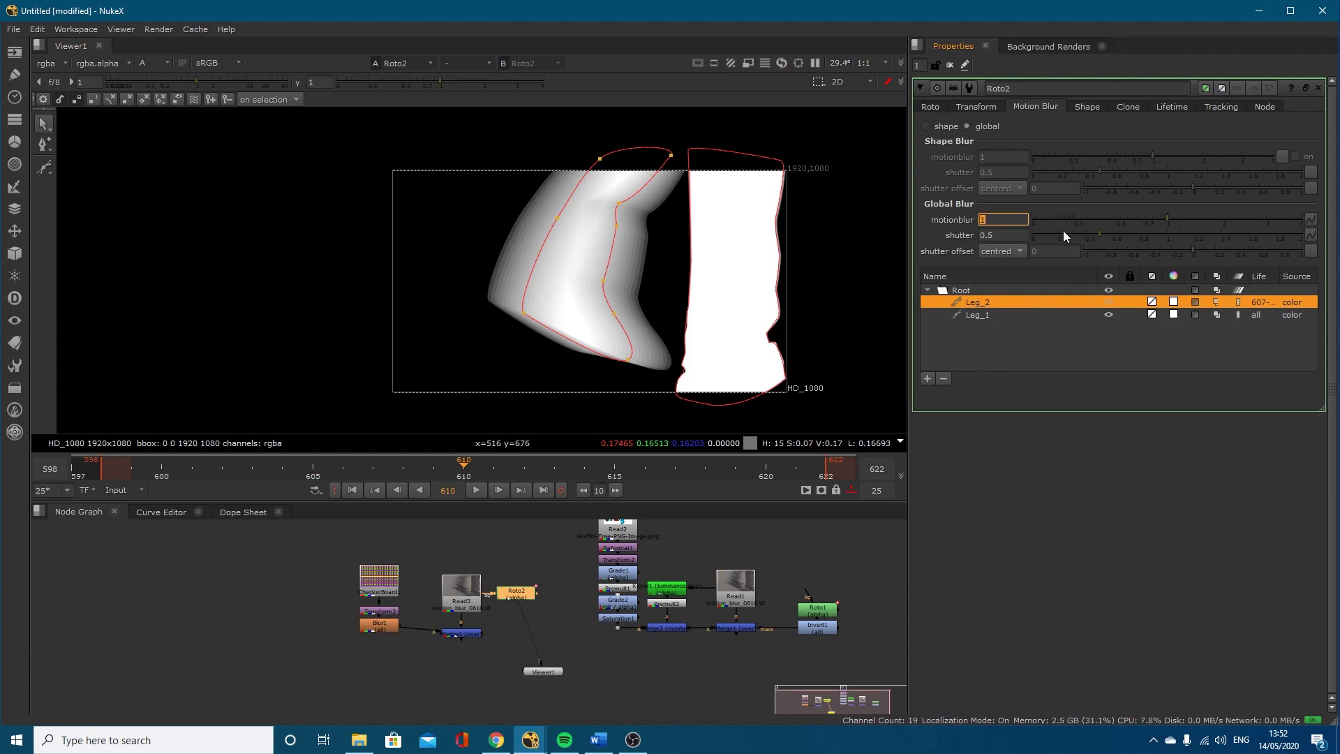
Step: Switch the motion blur to shape mode, enable it for Leg_2 and raise that shape's motion blur to 2.76
click(1239, 315)
click(1238, 314)
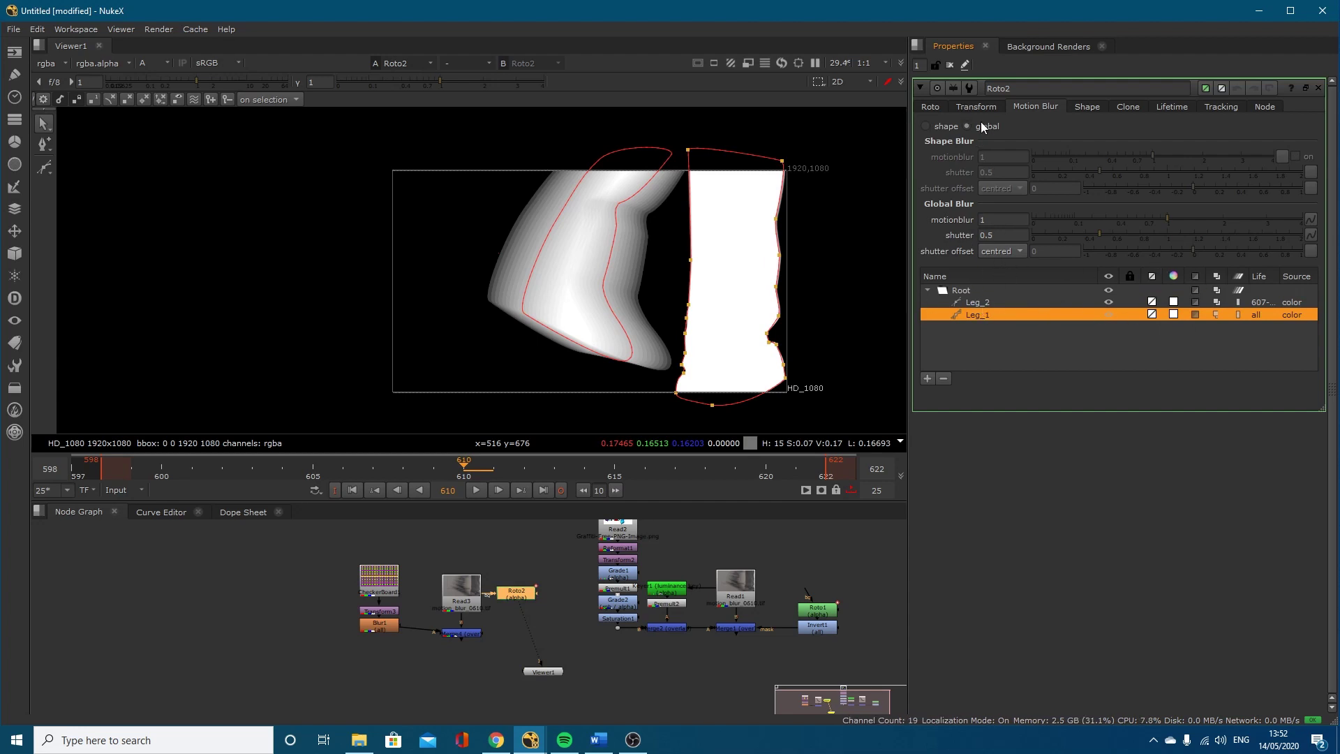
click(942, 126)
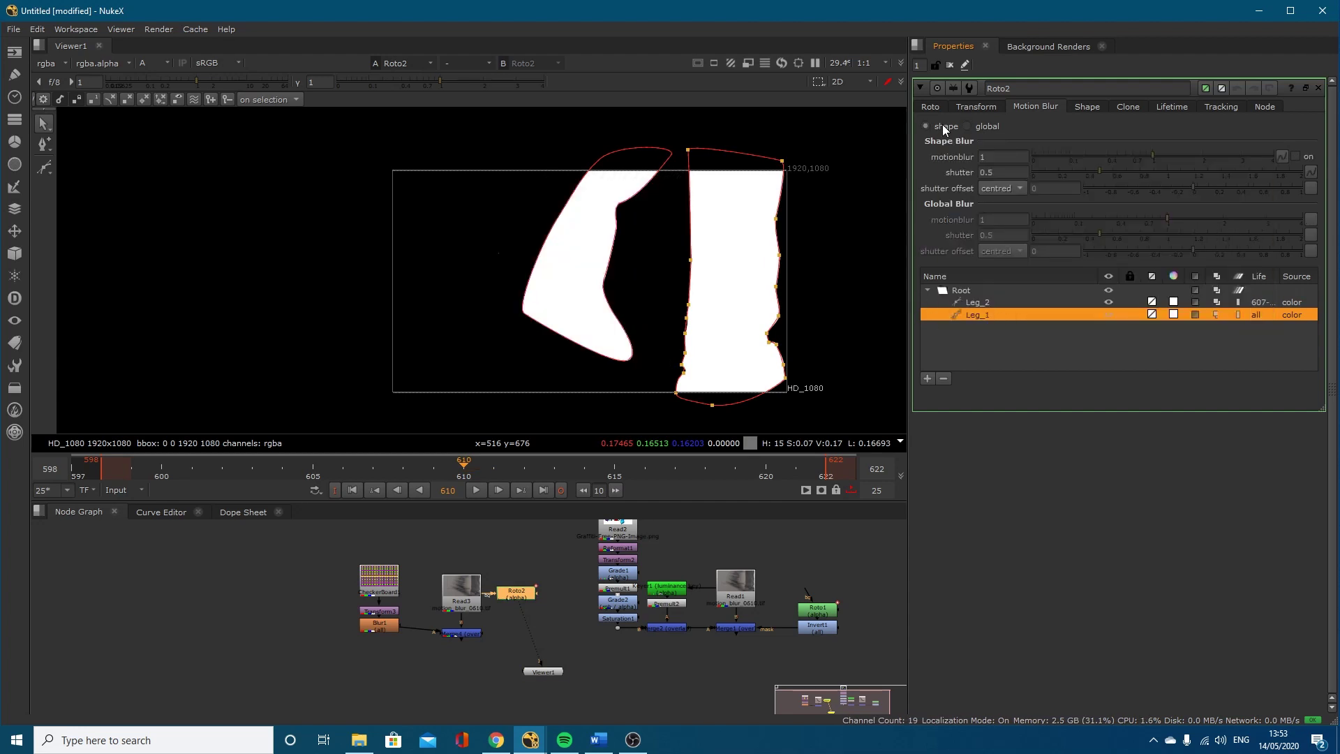
click(1238, 303)
click(1237, 302)
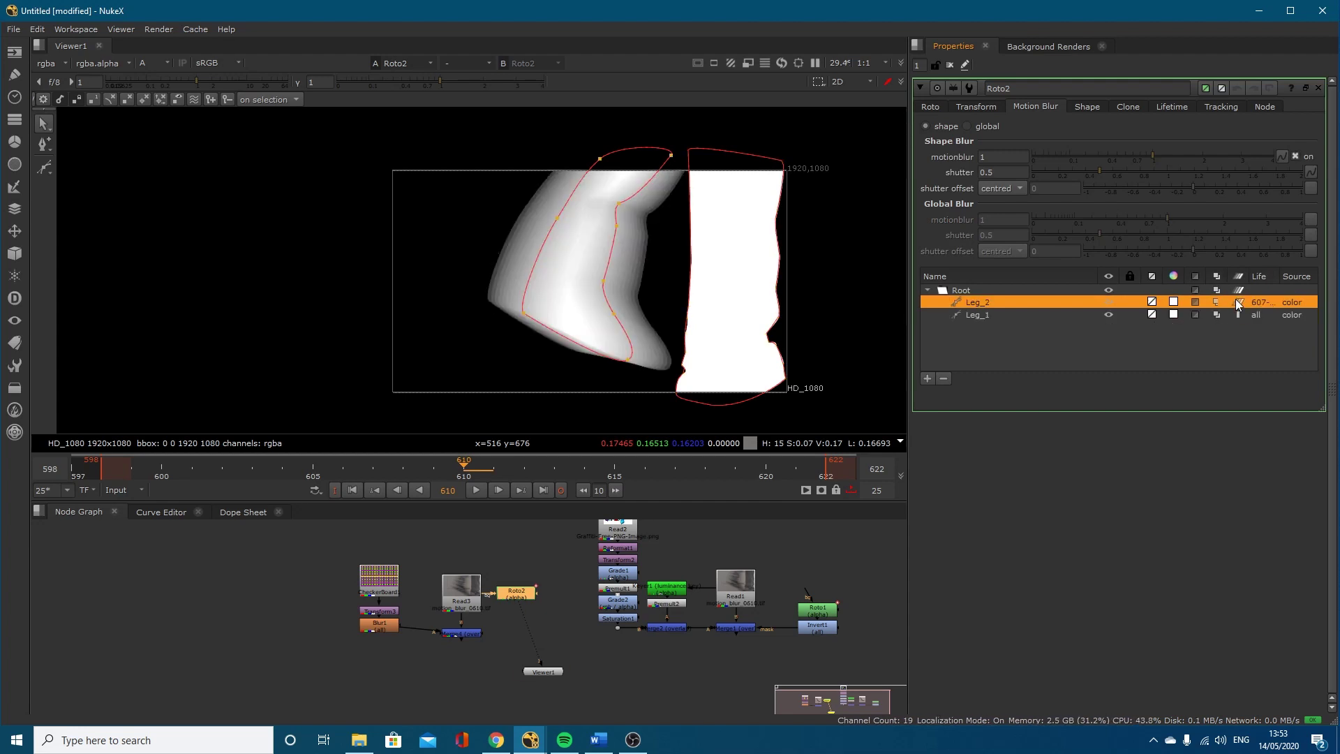
drag(1143, 155, 1233, 158)
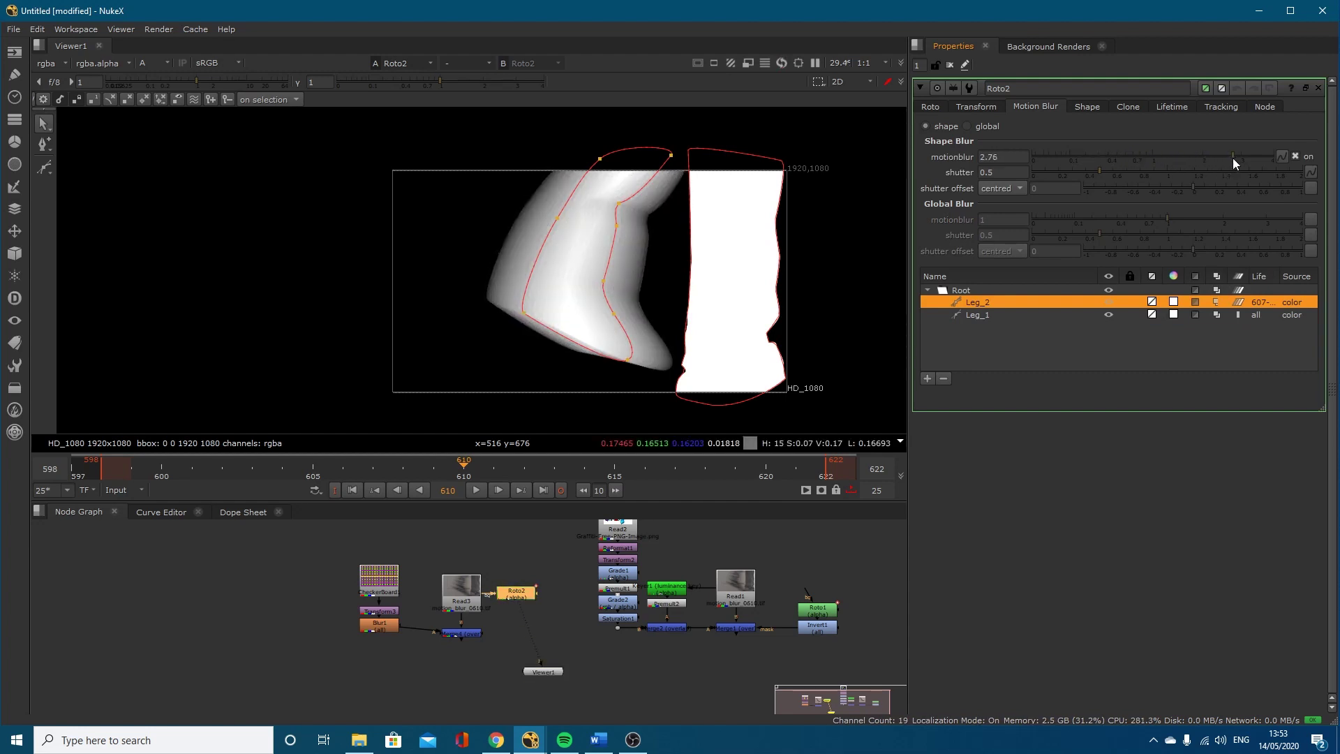
Step: Enable motion blur for Leg_1 and set its shape motion blur to 1.96 at frame 602
click(1239, 314)
drag(470, 472, 216, 482)
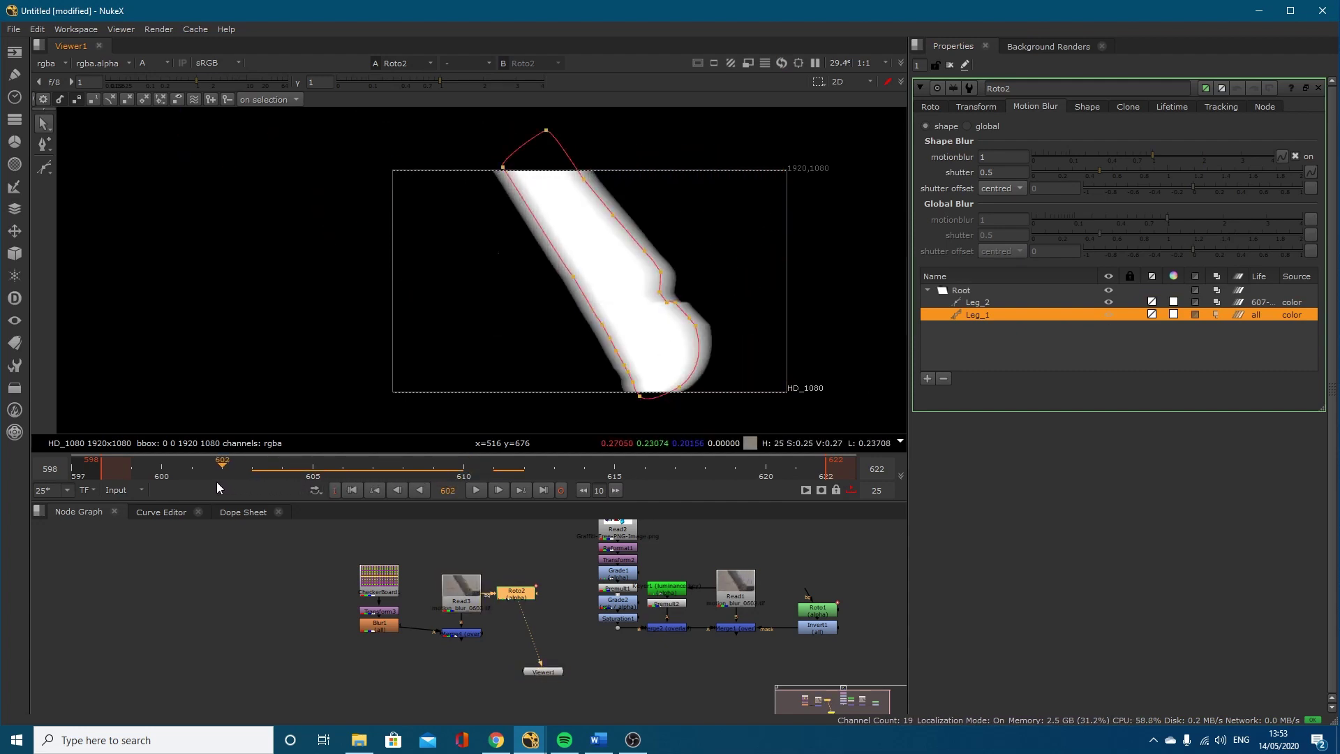
click(974, 303)
click(985, 314)
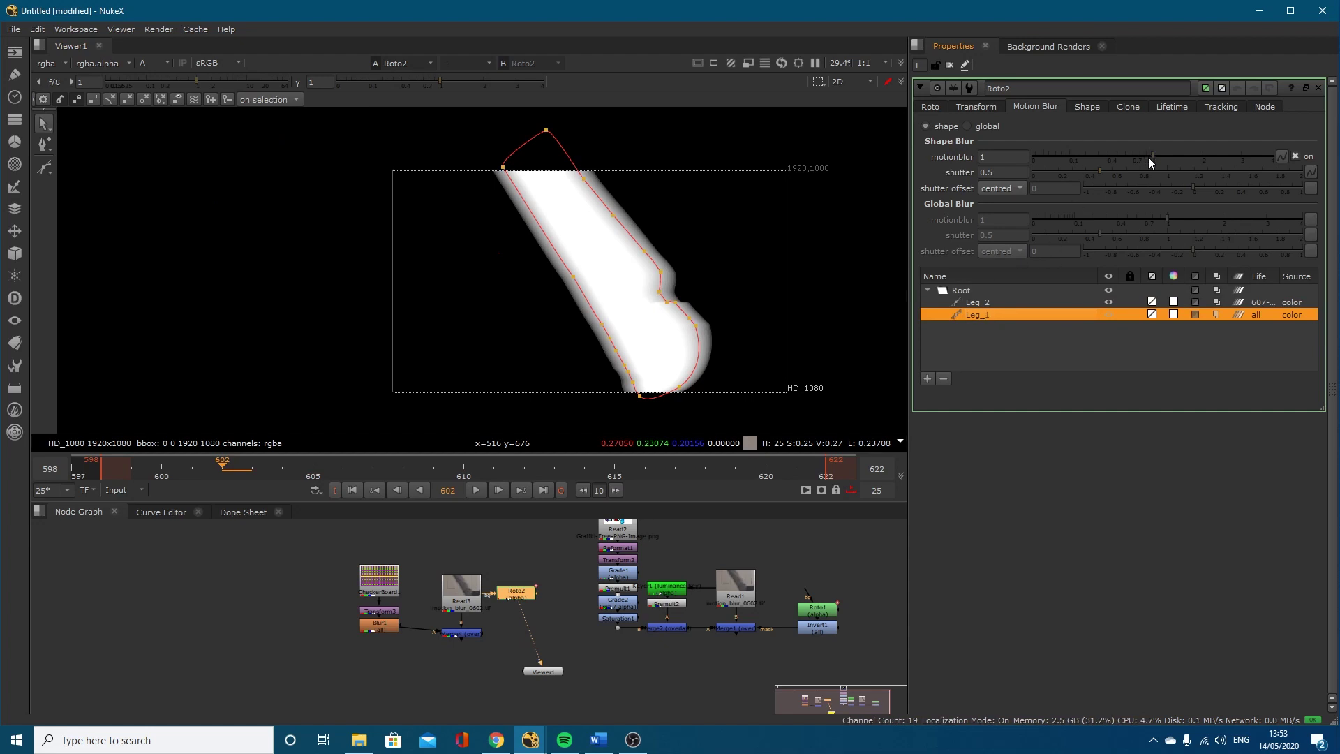
drag(1149, 157, 1108, 154)
drag(1197, 165, 1201, 165)
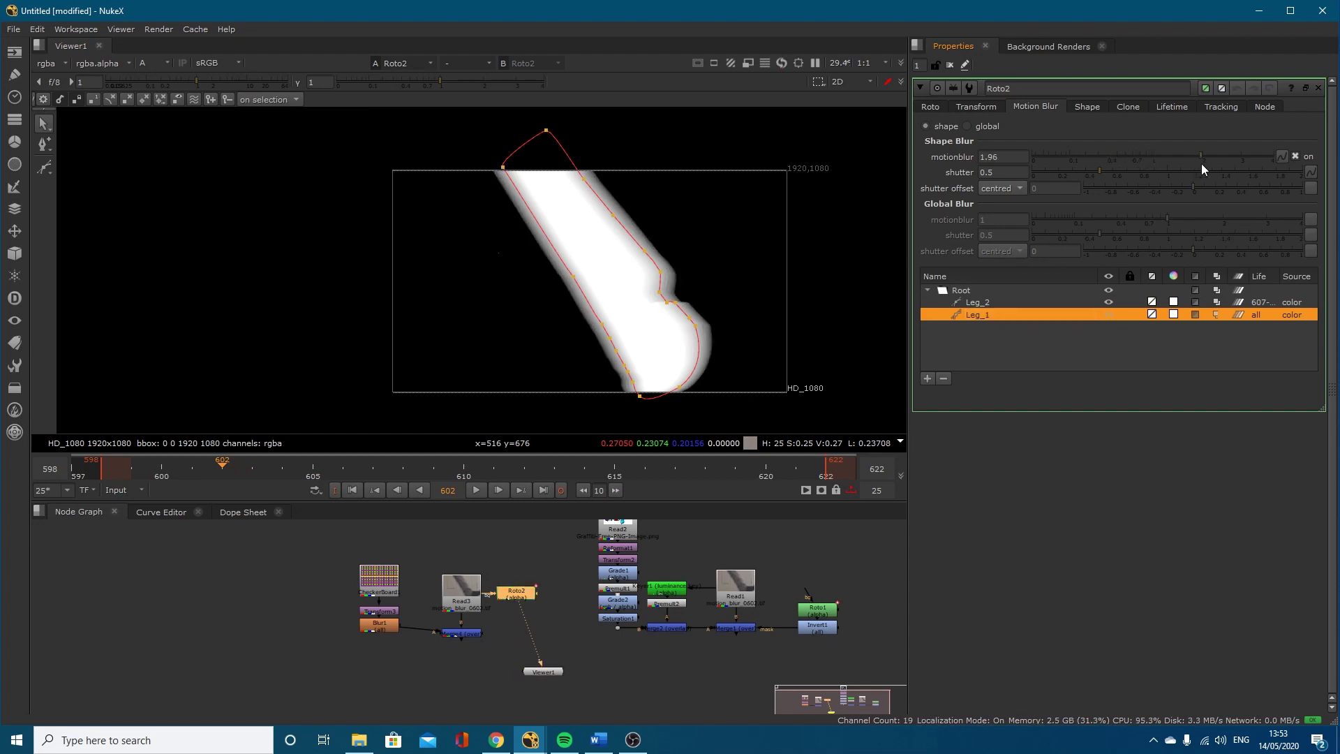
Step: Lower Leg_2's shape motion blur to 0.17 at frame 610 and compare its settings with Leg_1's at frame 602
click(995, 303)
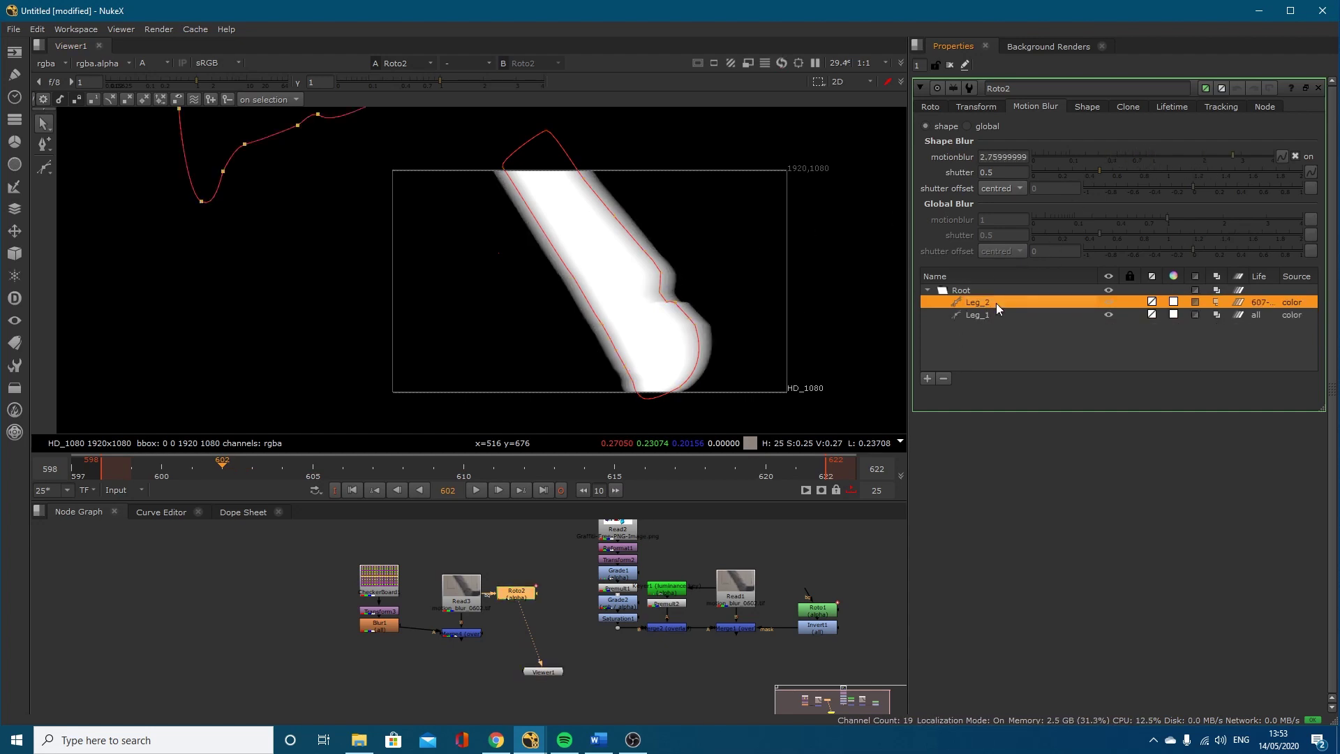
drag(380, 472, 462, 476)
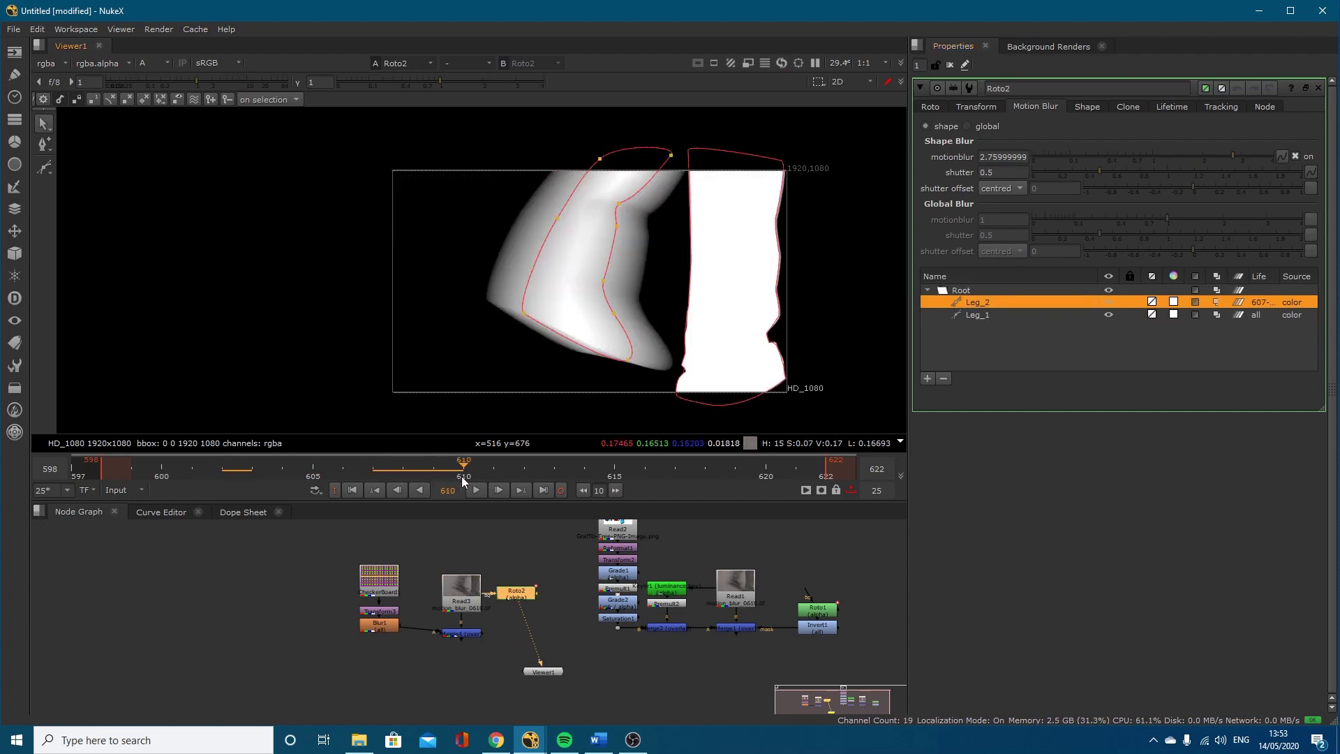
drag(1174, 155, 1081, 157)
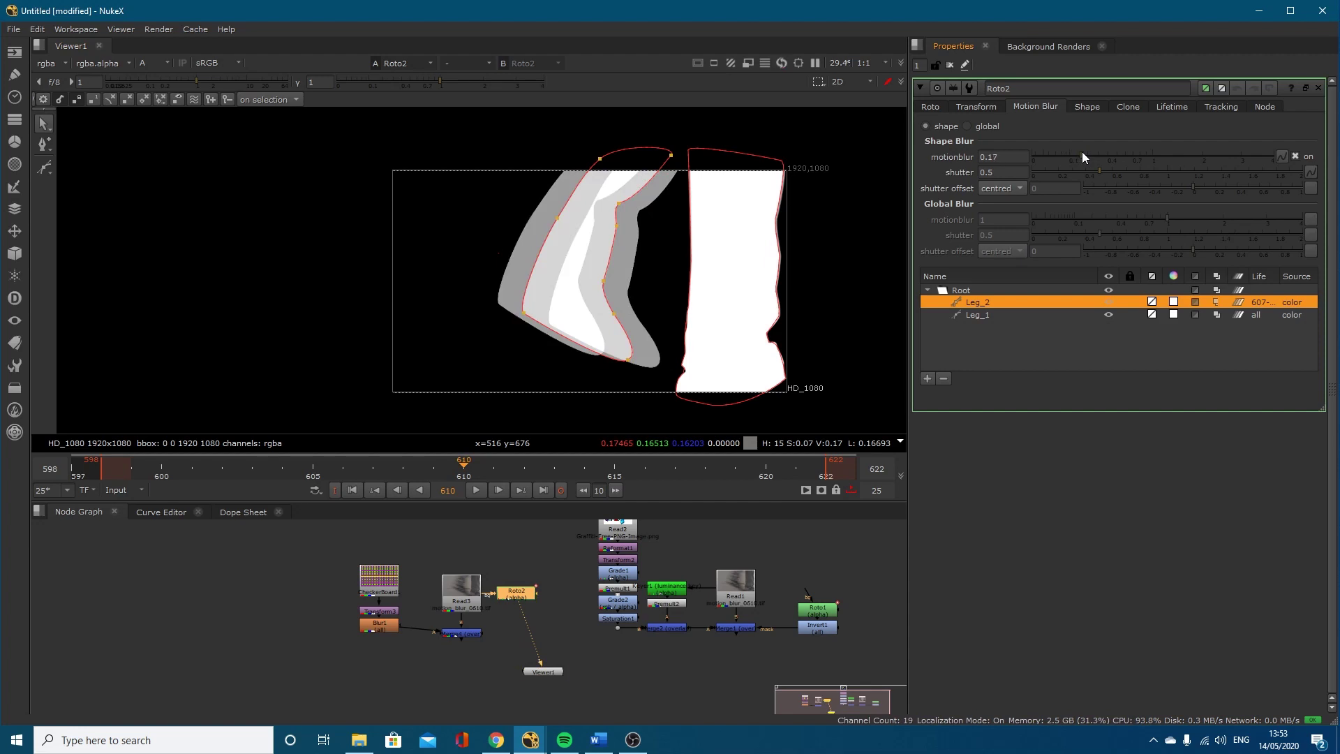
drag(464, 474, 217, 492)
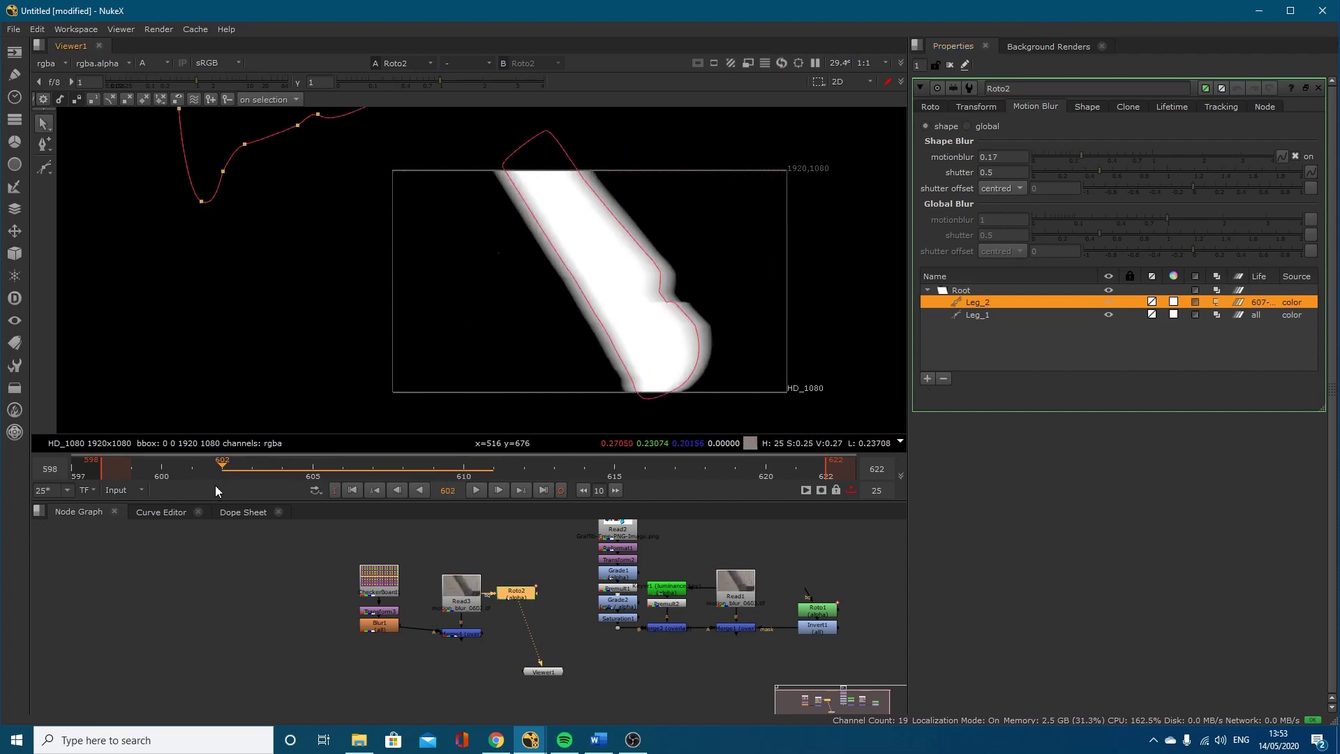
click(983, 315)
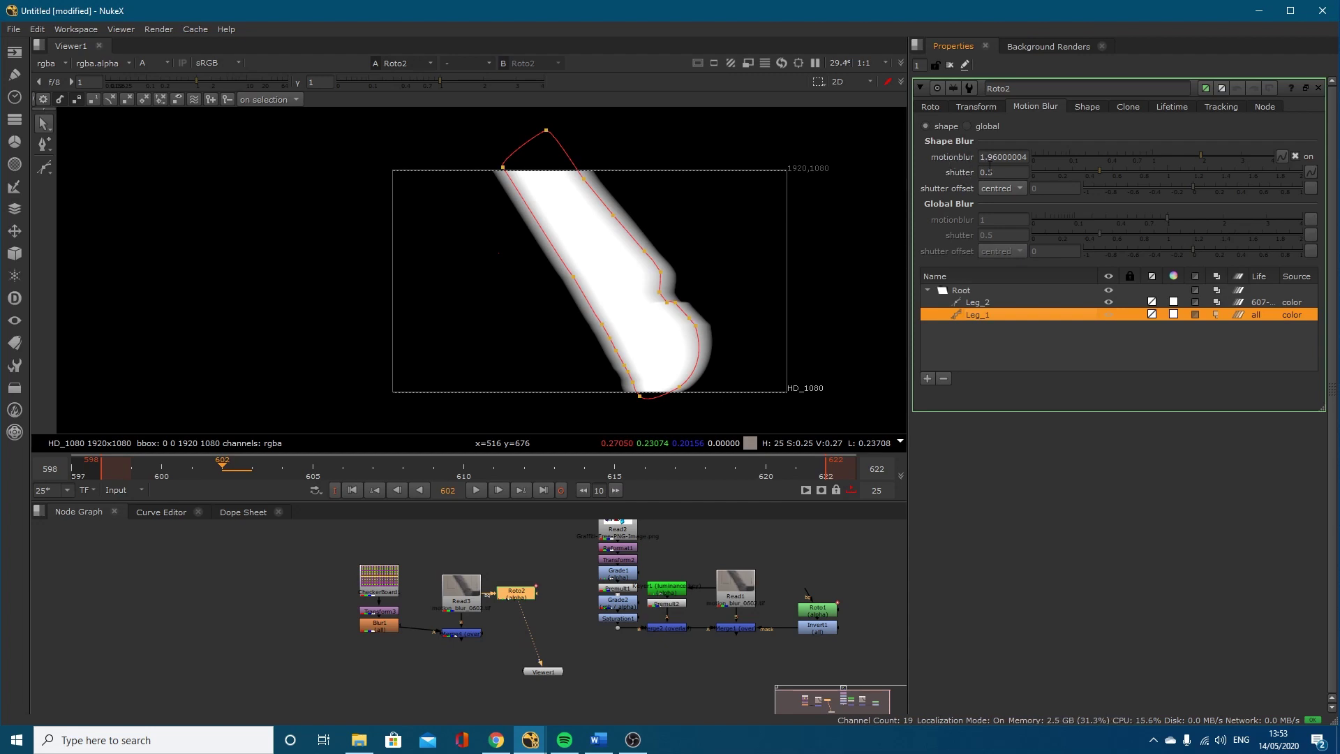
click(991, 301)
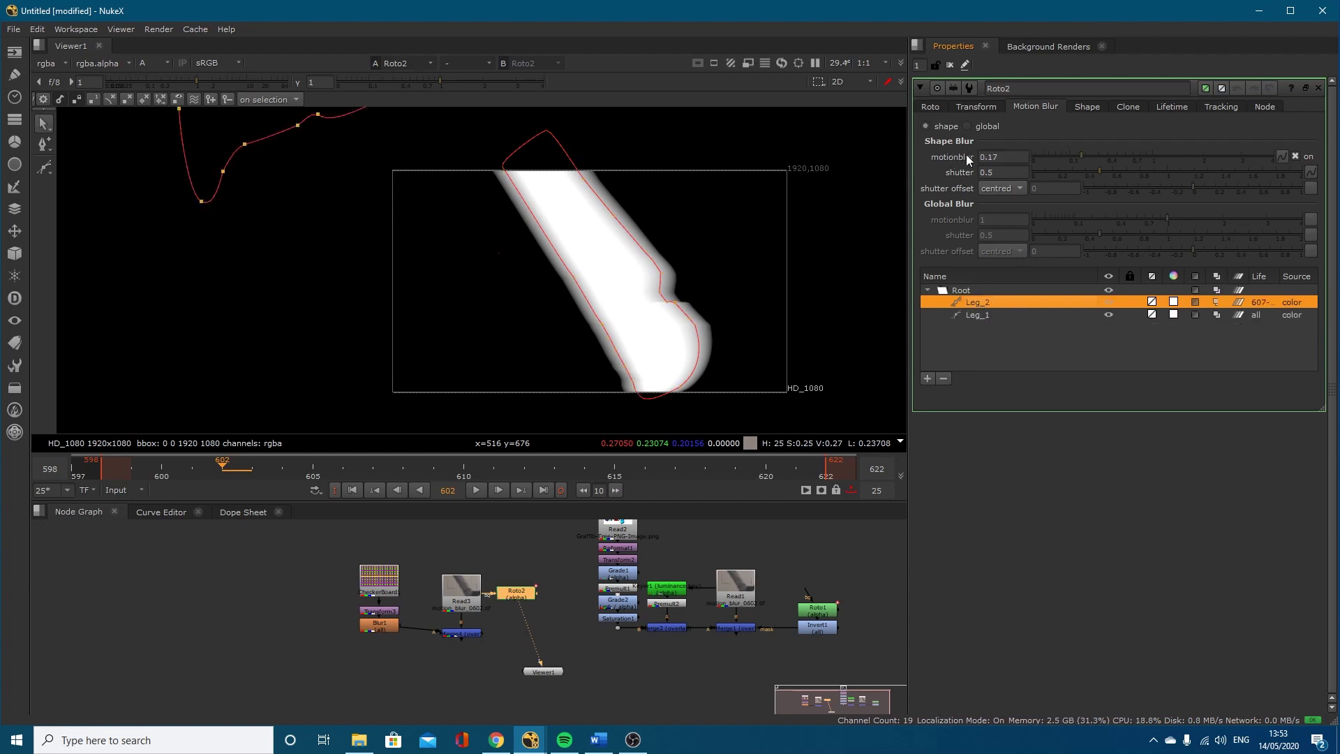
Step: Switch to global motion blur, turn off Leg_1's shape motion blur and examine the matte up close at frame 610
click(973, 126)
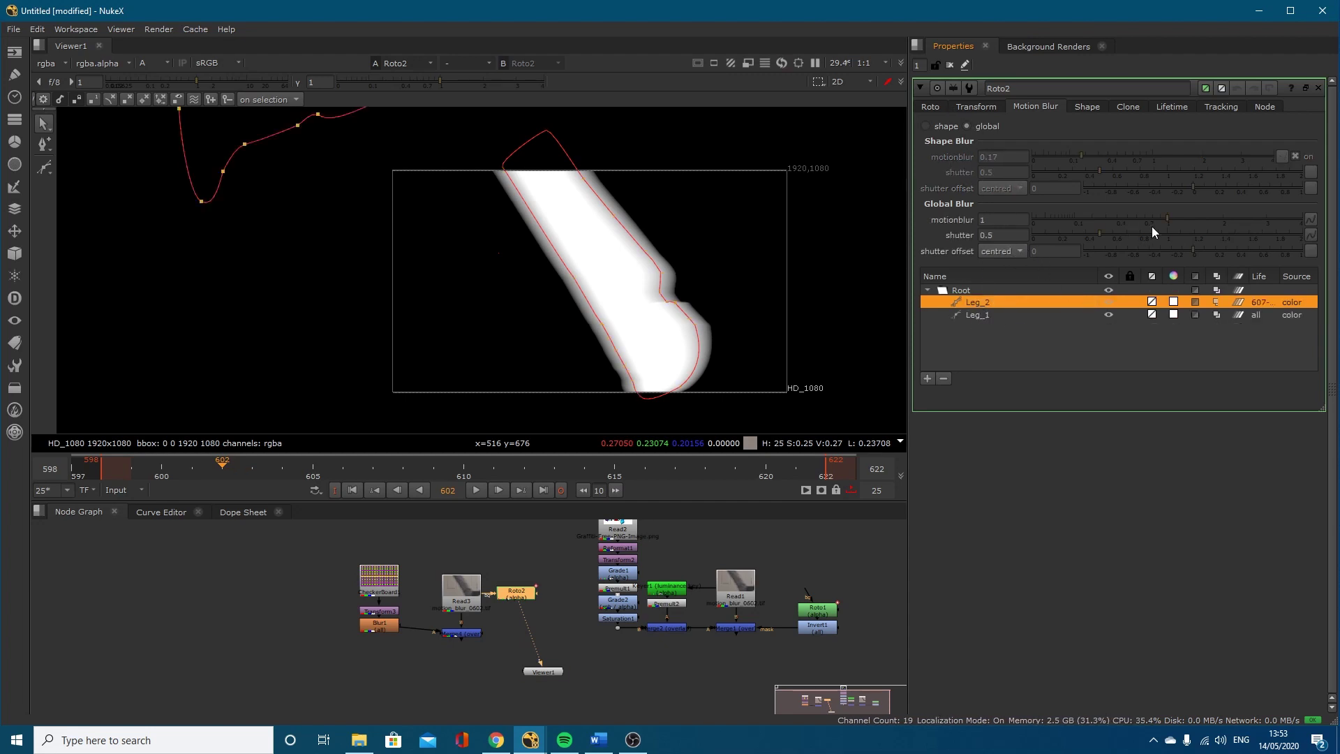
click(1240, 317)
click(464, 468)
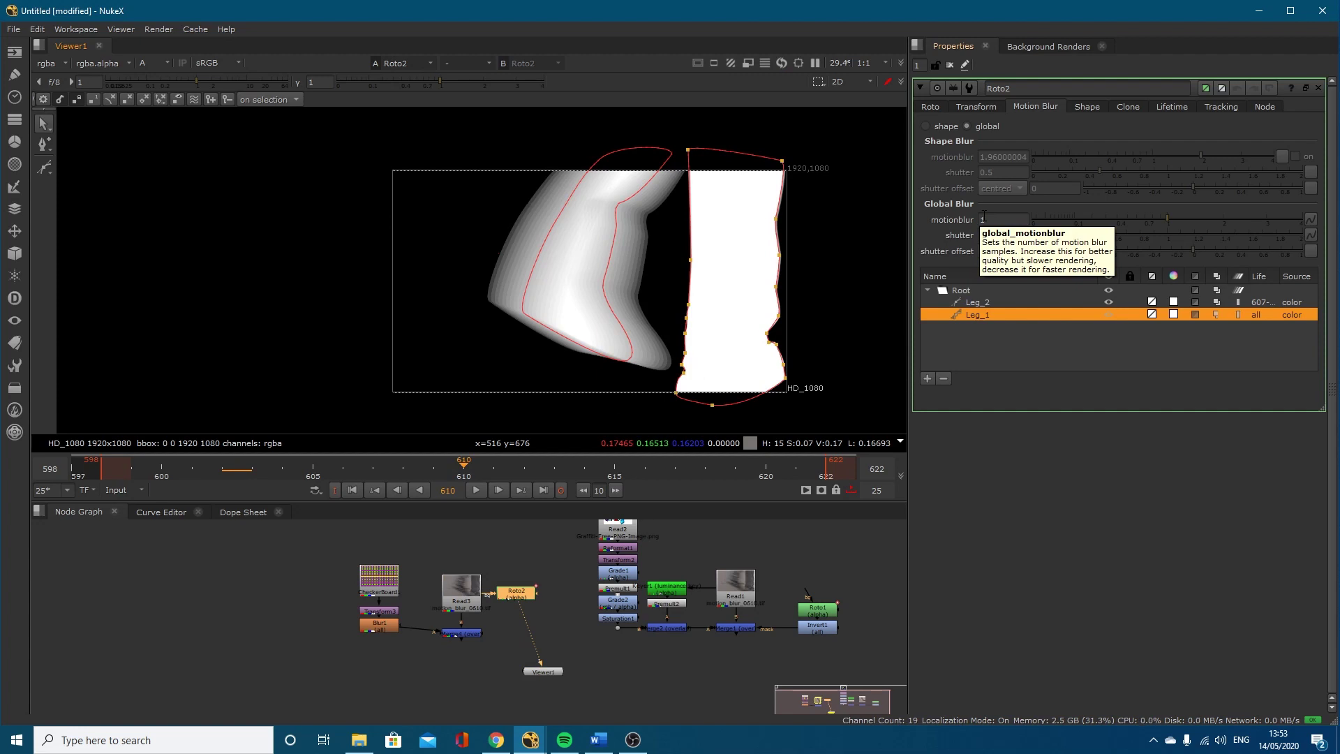
scroll(617, 282, up, 2)
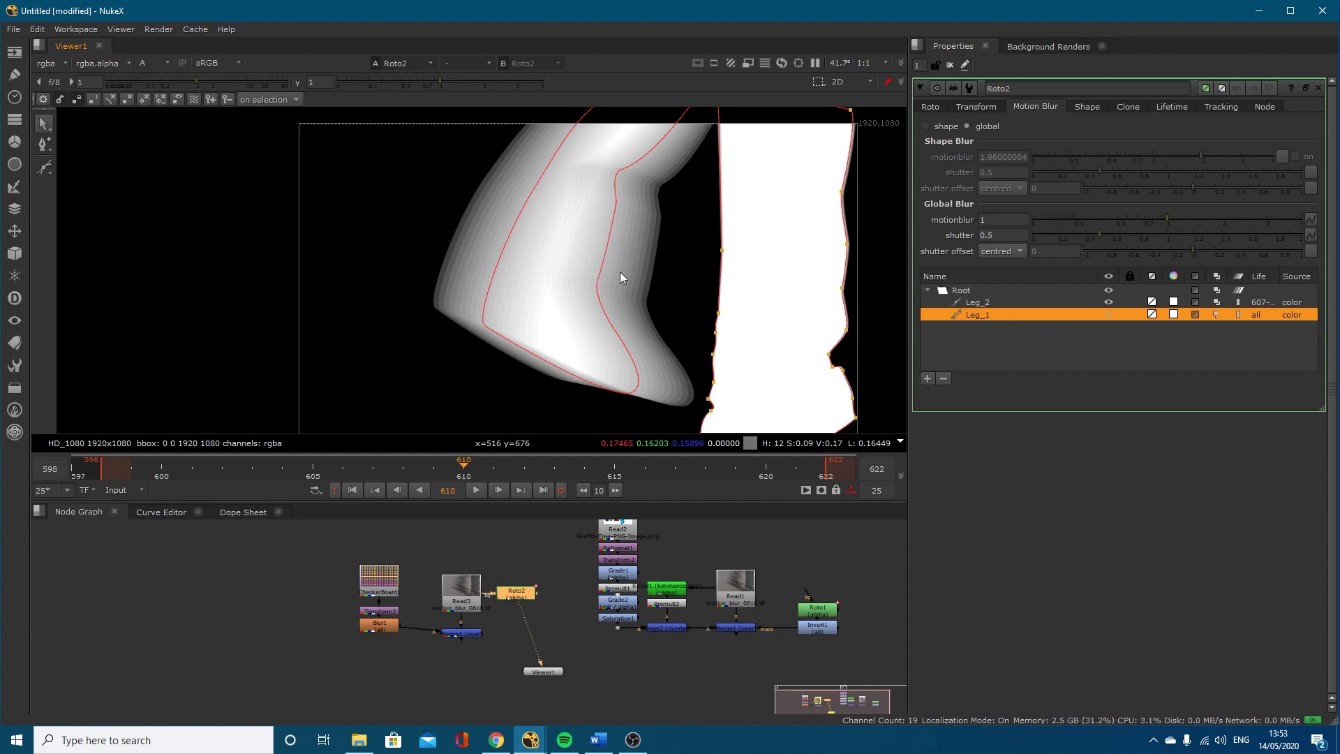
Step: Try global motion blur values of 2 and 3 and compare the smoothness of Leg_2's blurred edges up close
click(1002, 222)
key(Return)
scroll(635, 272, up, 5)
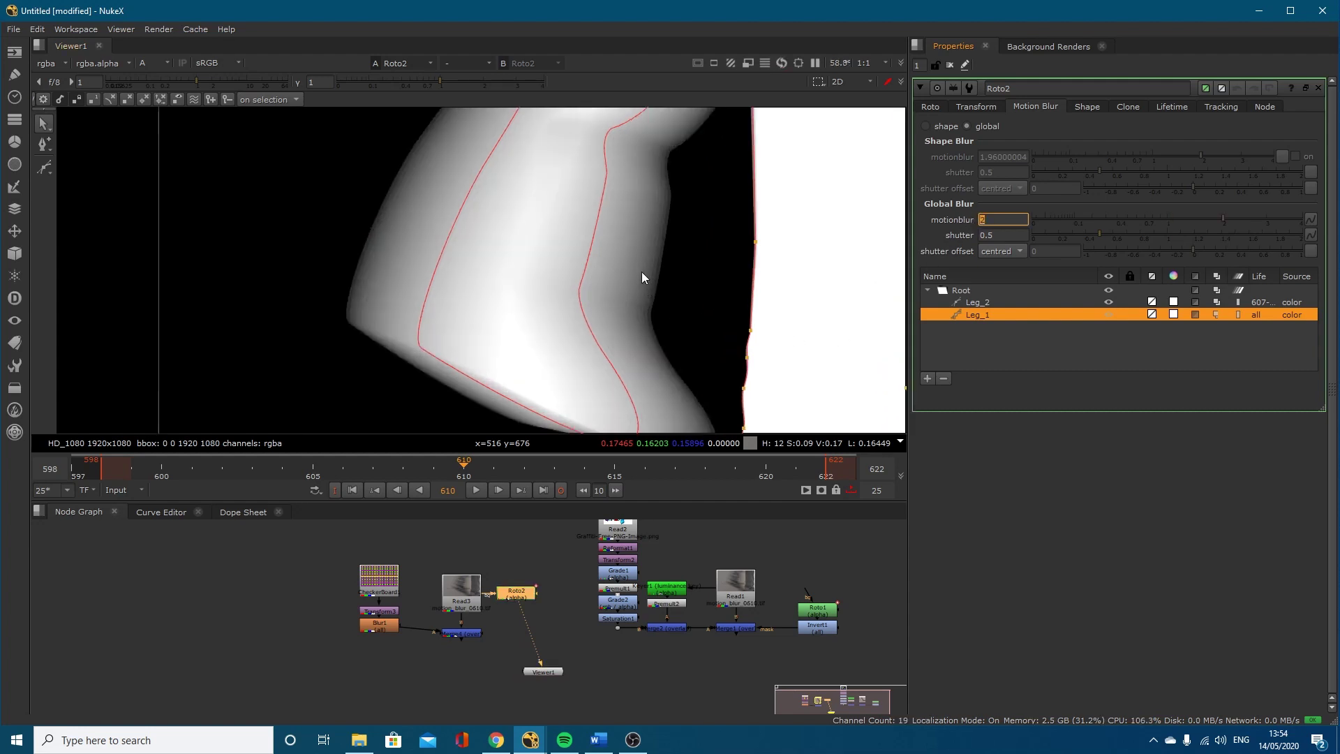
text(3)
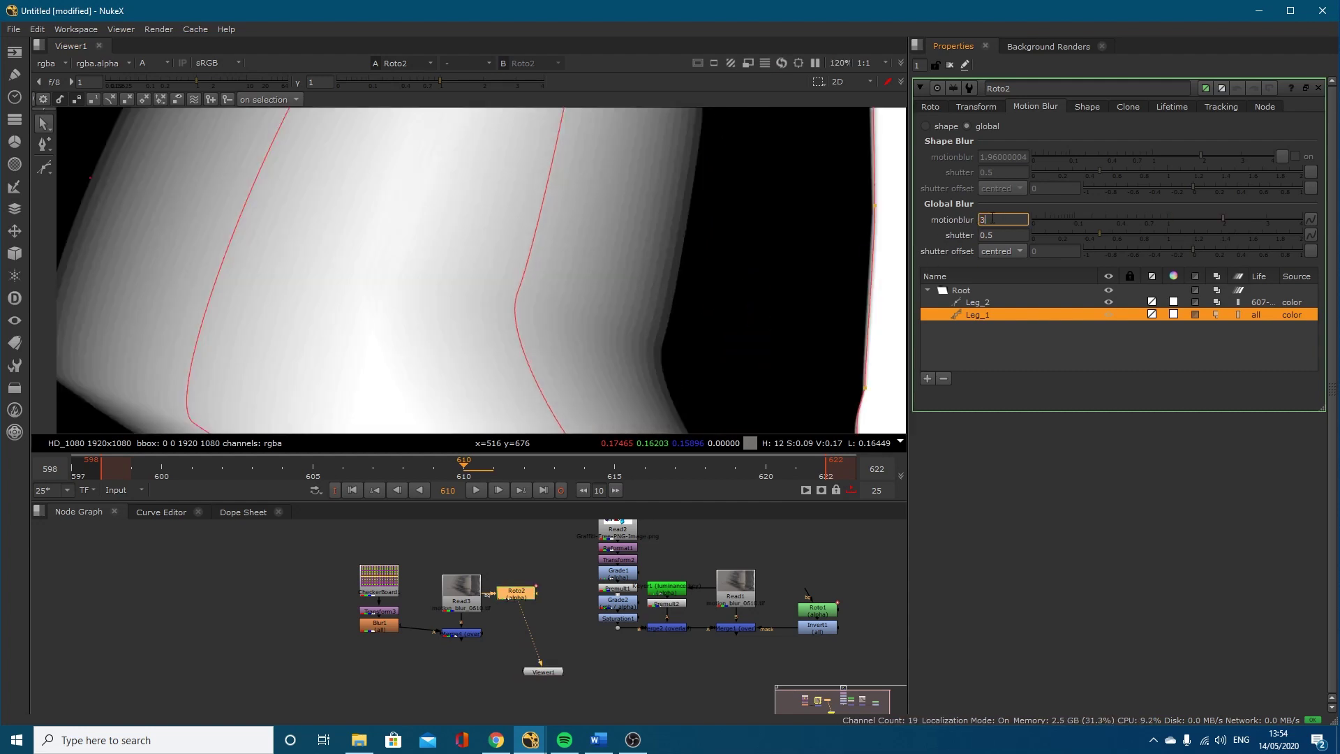
key(Return)
scroll(638, 285, down, 5)
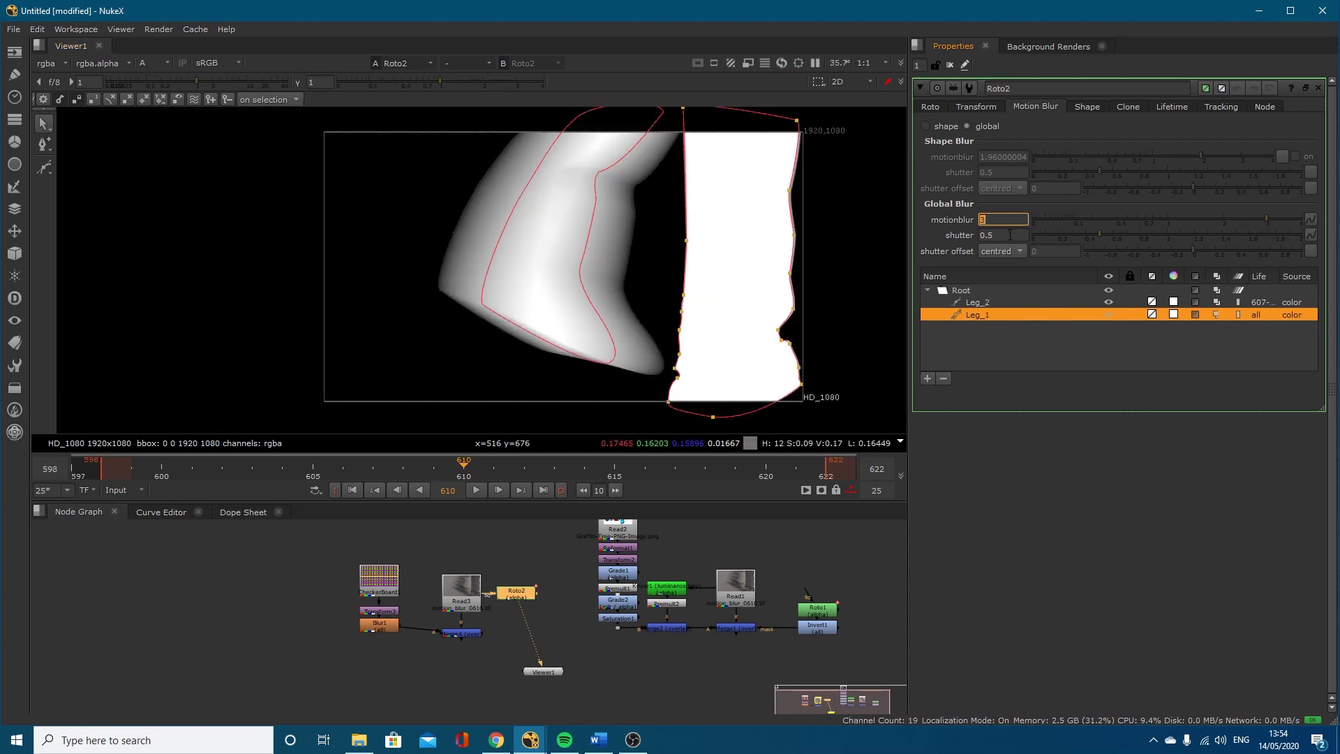
Step: Set the global motion blur to 1 and go back to frame 603
text(1)
key(Return)
drag(473, 477, 257, 479)
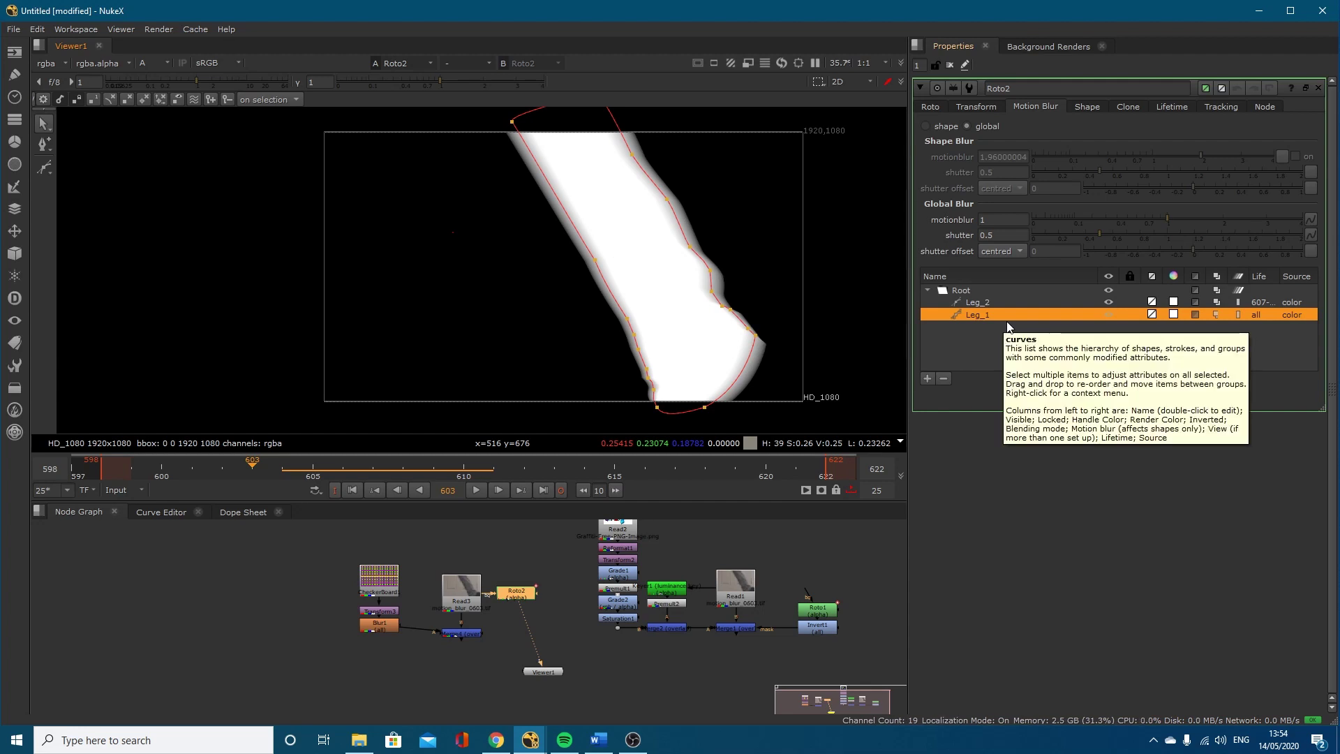
Step: Switch the motion blur to shape mode and enable it for both Leg_2 and Leg_1
click(928, 126)
click(1238, 302)
click(1238, 315)
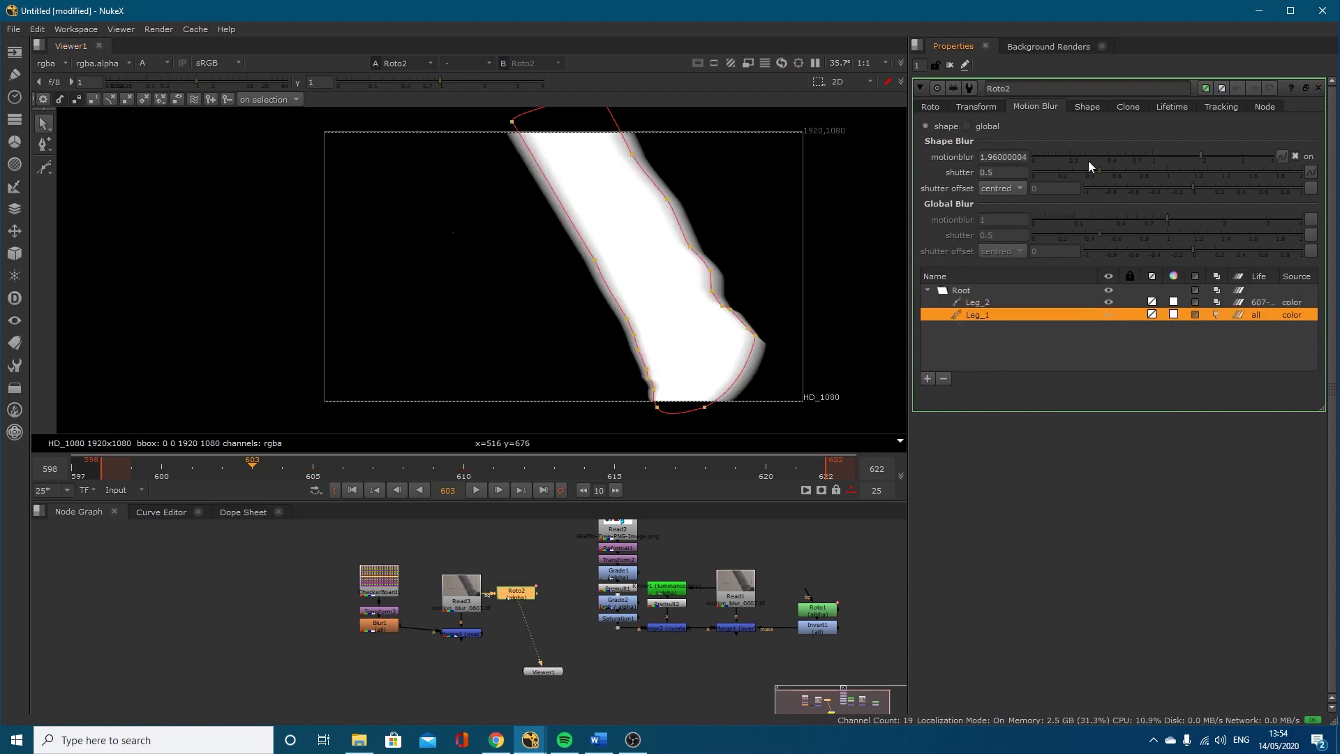
Step: Set Leg_1's shape motion blur to 1 and examine its blurred edges up close
double_click(1005, 156)
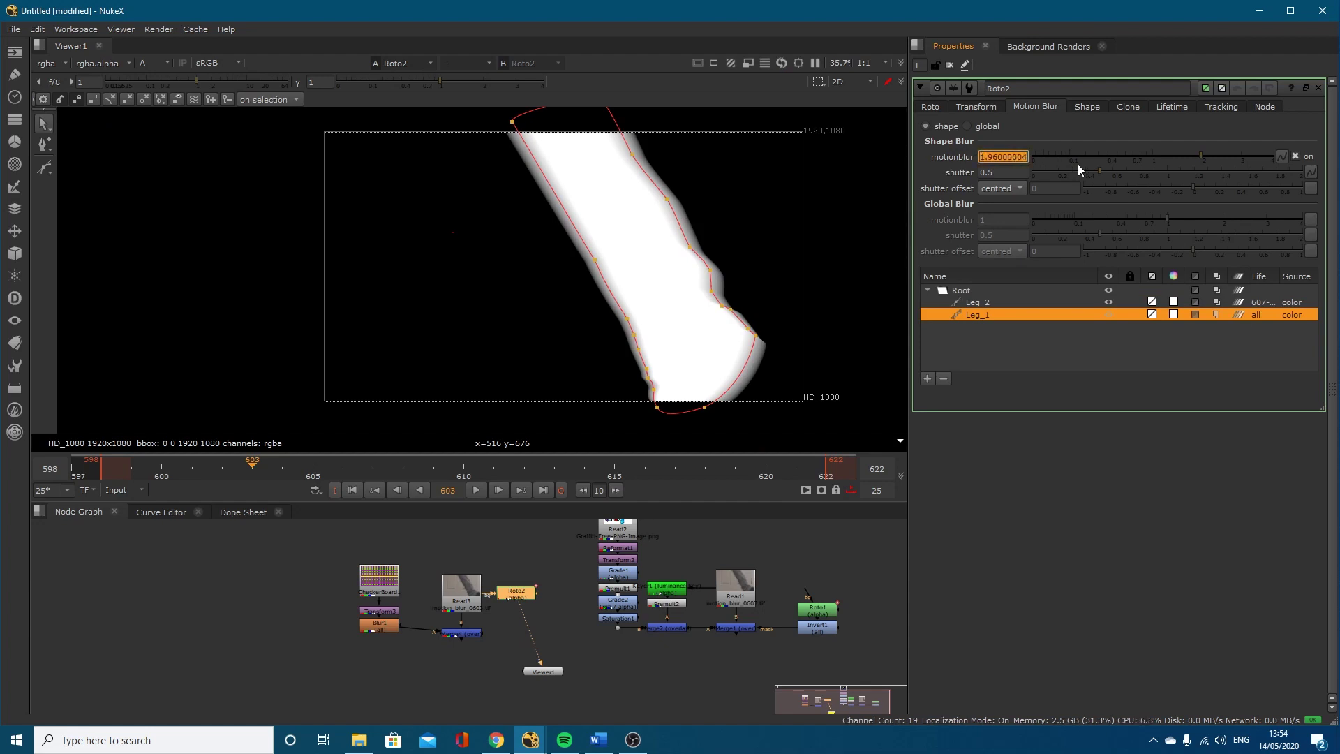
text(1)
key(Return)
scroll(646, 240, up, 7)
scroll(642, 238, down, 6)
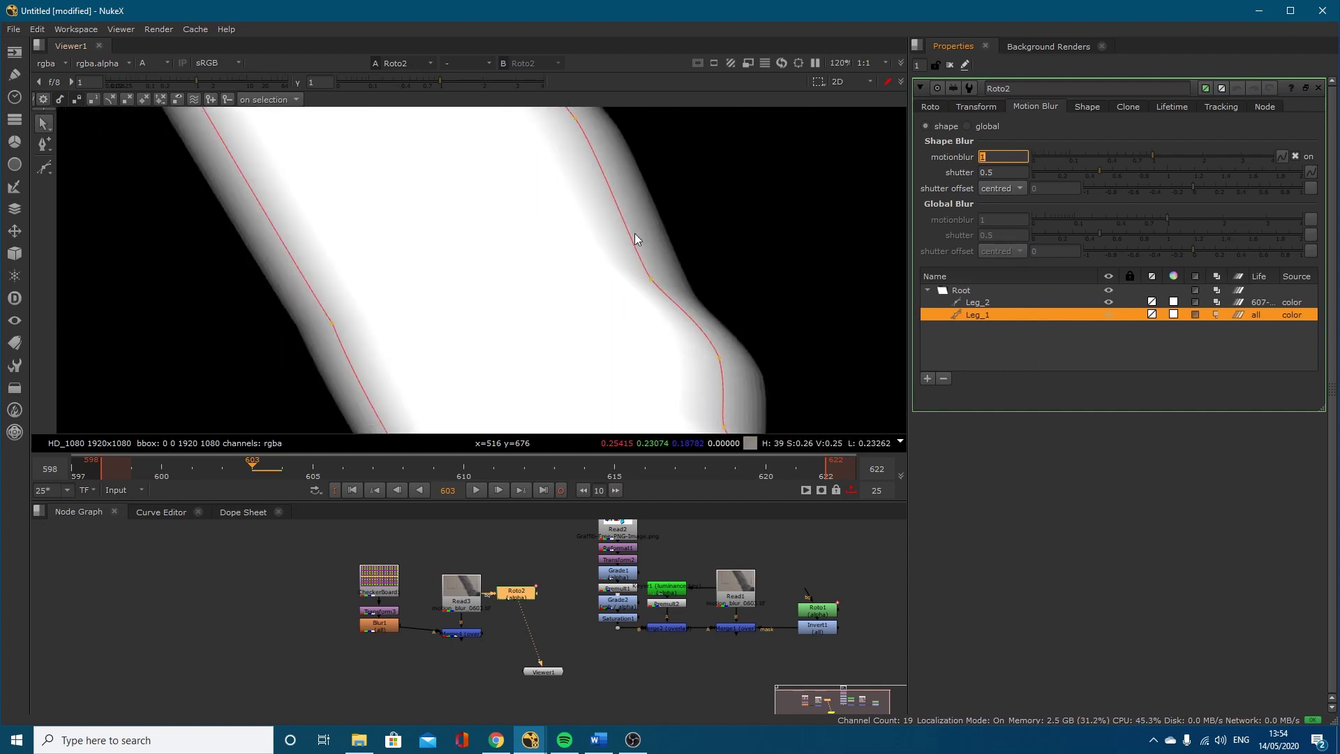
Step: Go to frame 610, try values of 1 and 2 for Leg_2's shape motion blur, and set it to 3
mouse_move(455, 473)
mouse_down()
mouse_move(514, 472)
mouse_move(464, 476)
mouse_up()
click(977, 302)
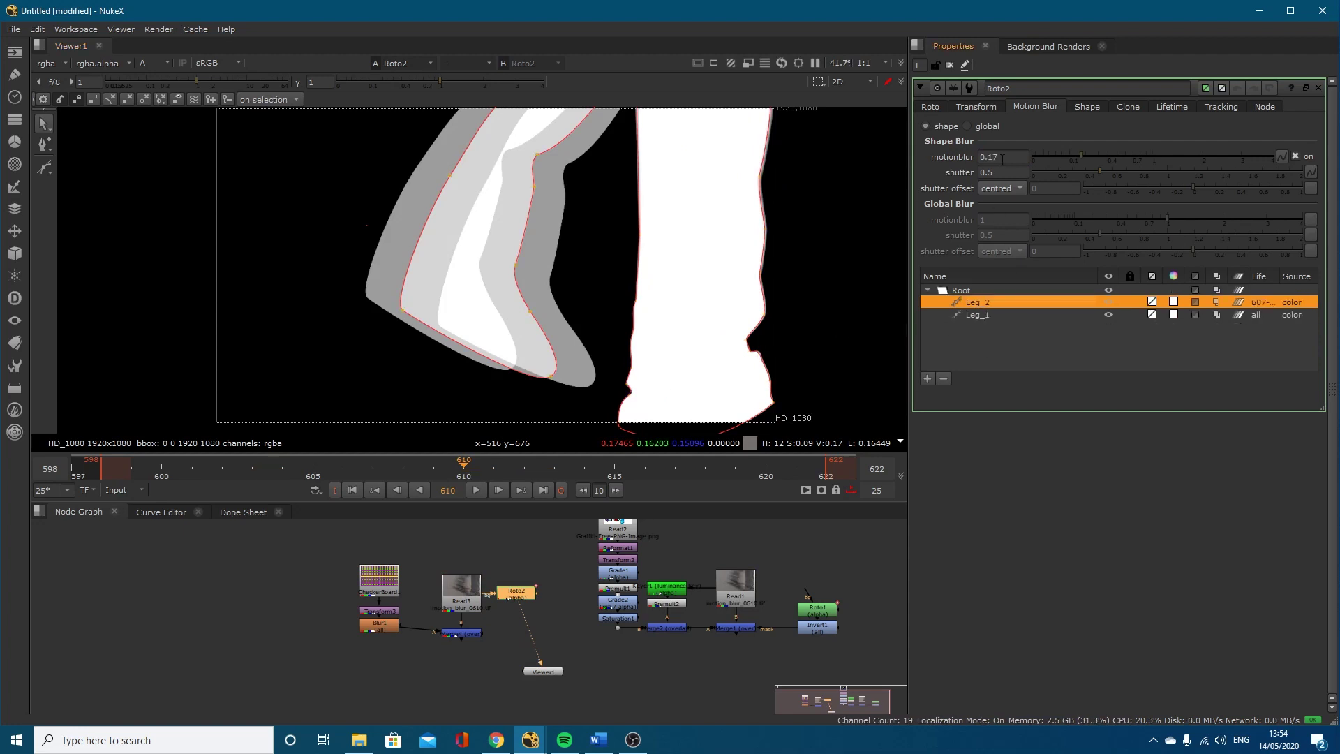
double_click(998, 157)
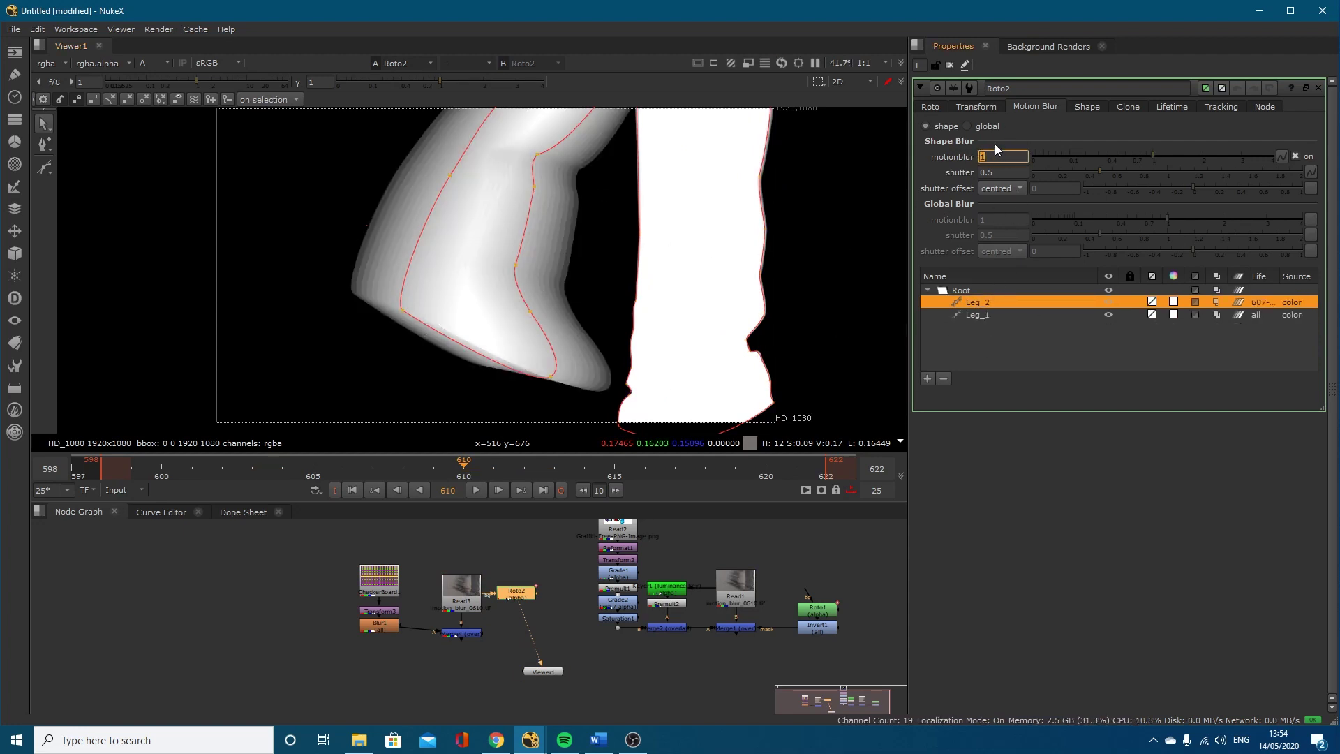
text(2)
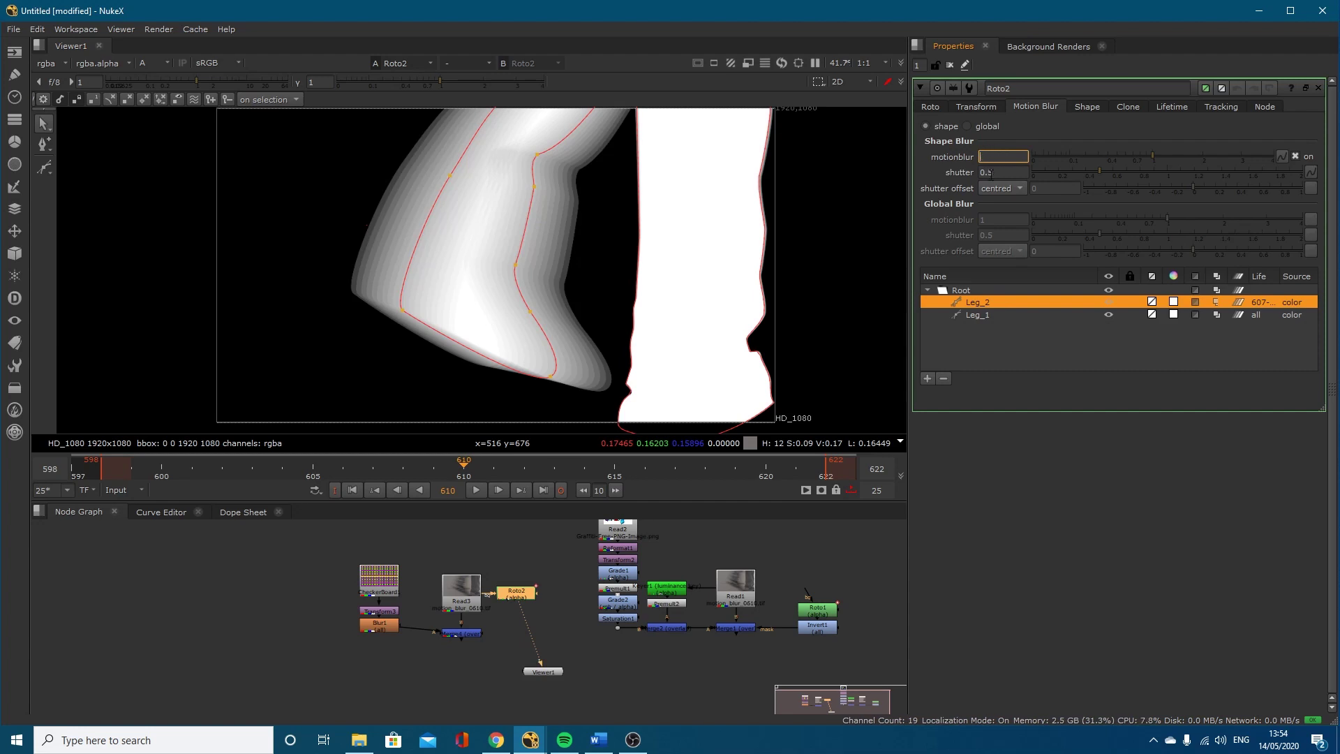
text(3)
key(Return)
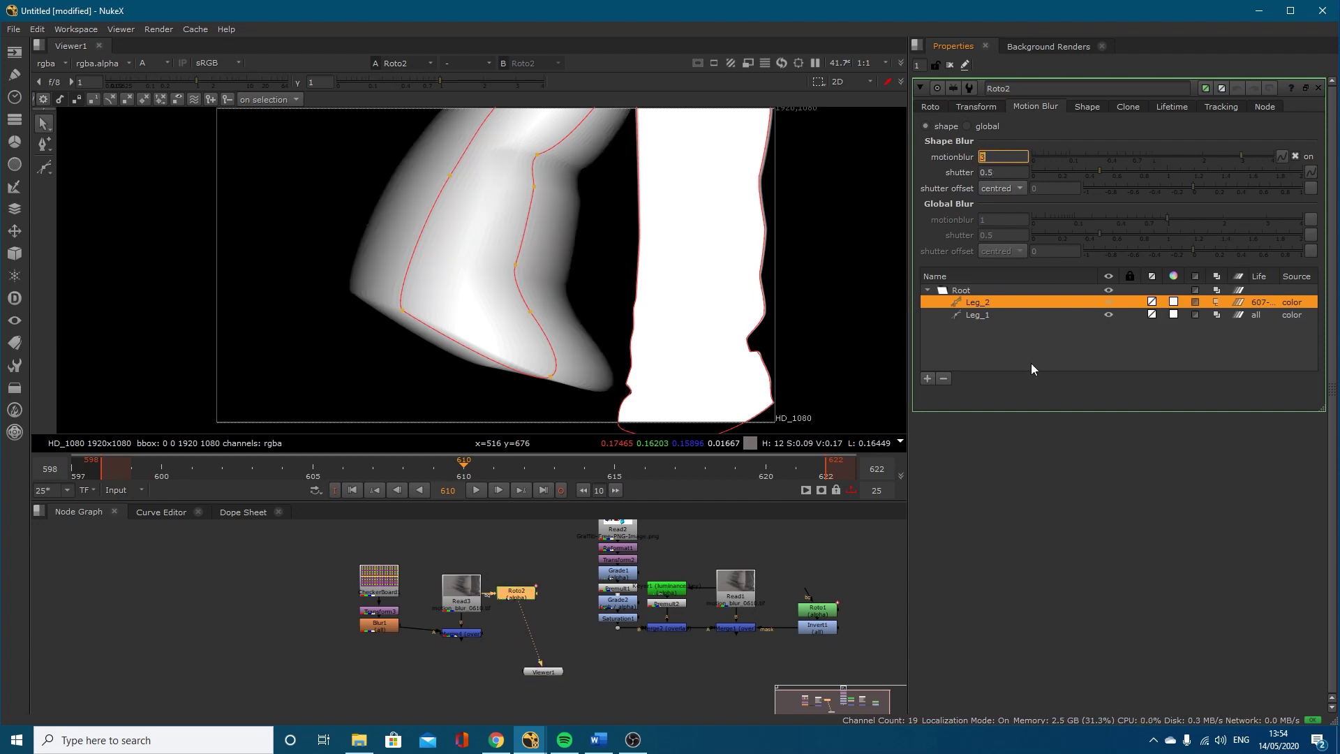
Step: Compare shape and global motion blur modes, keep global, and turn off shape motion blur for Leg_2 and Leg_1
click(992, 315)
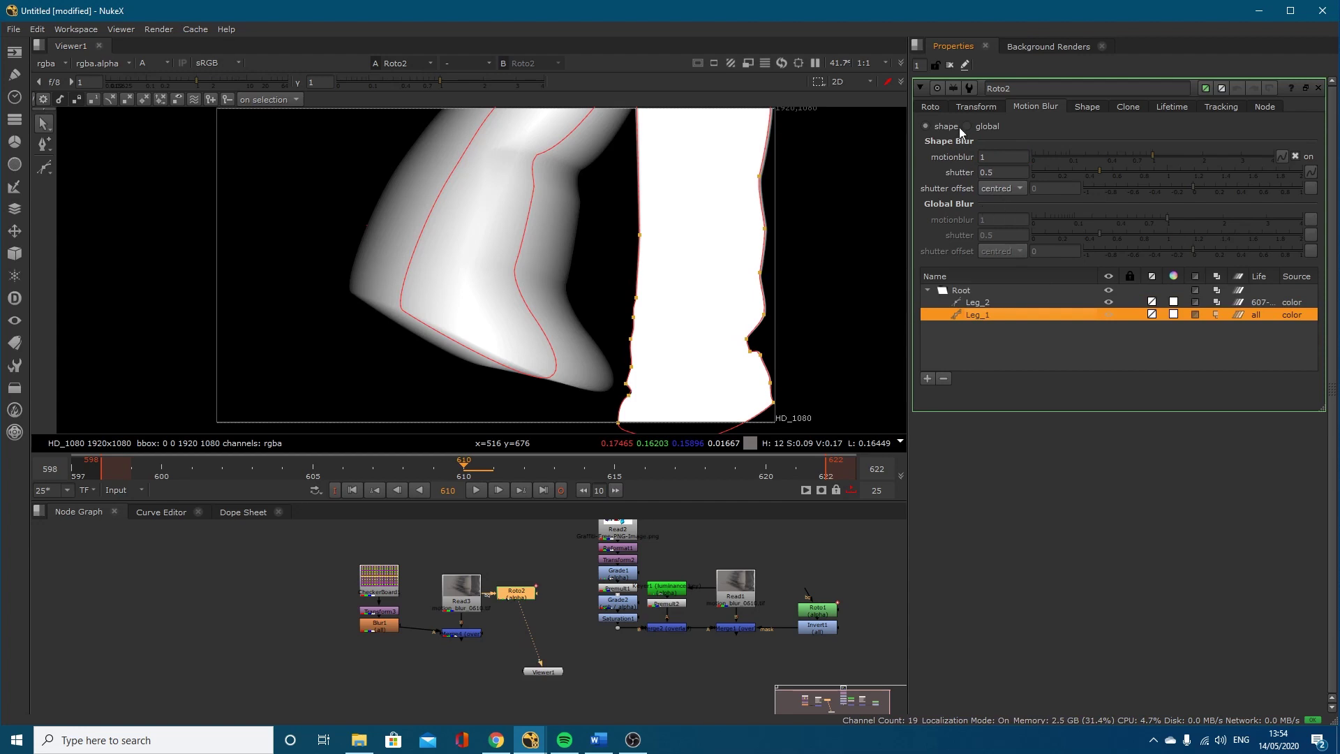
click(966, 126)
click(1002, 219)
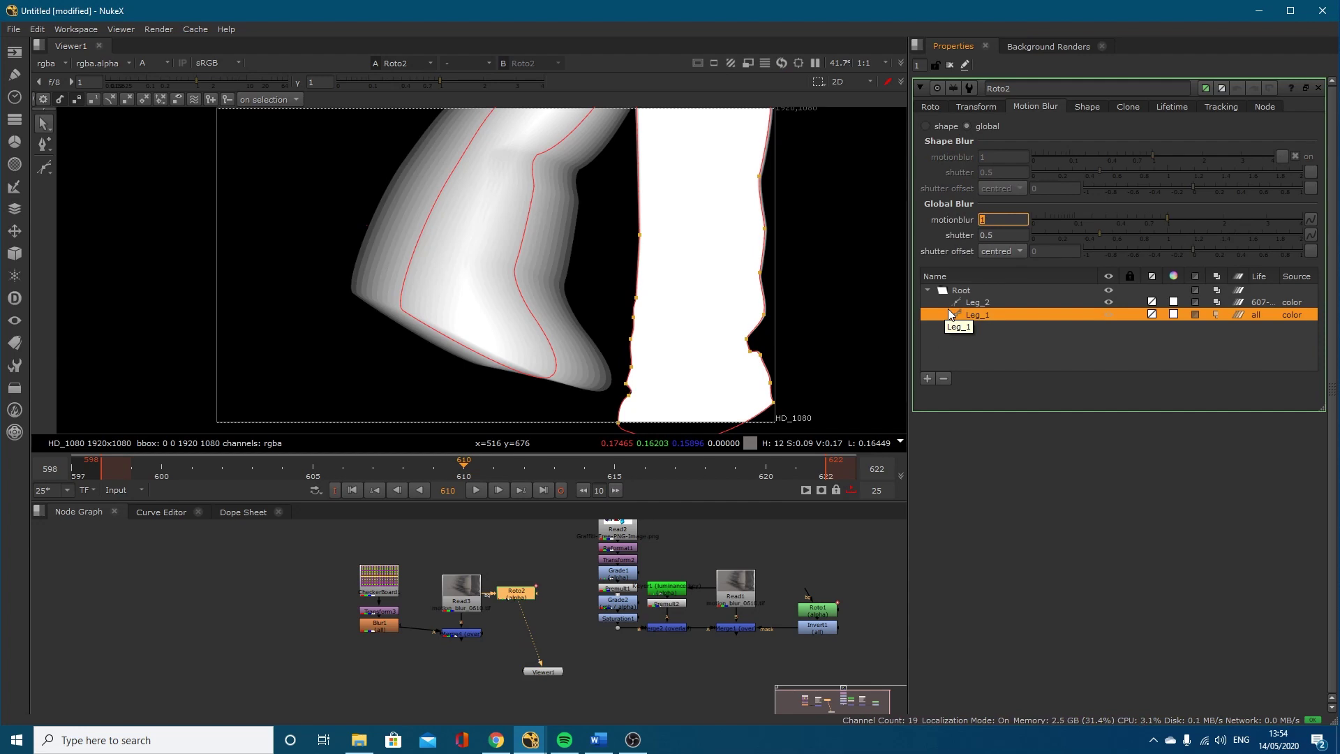
click(936, 125)
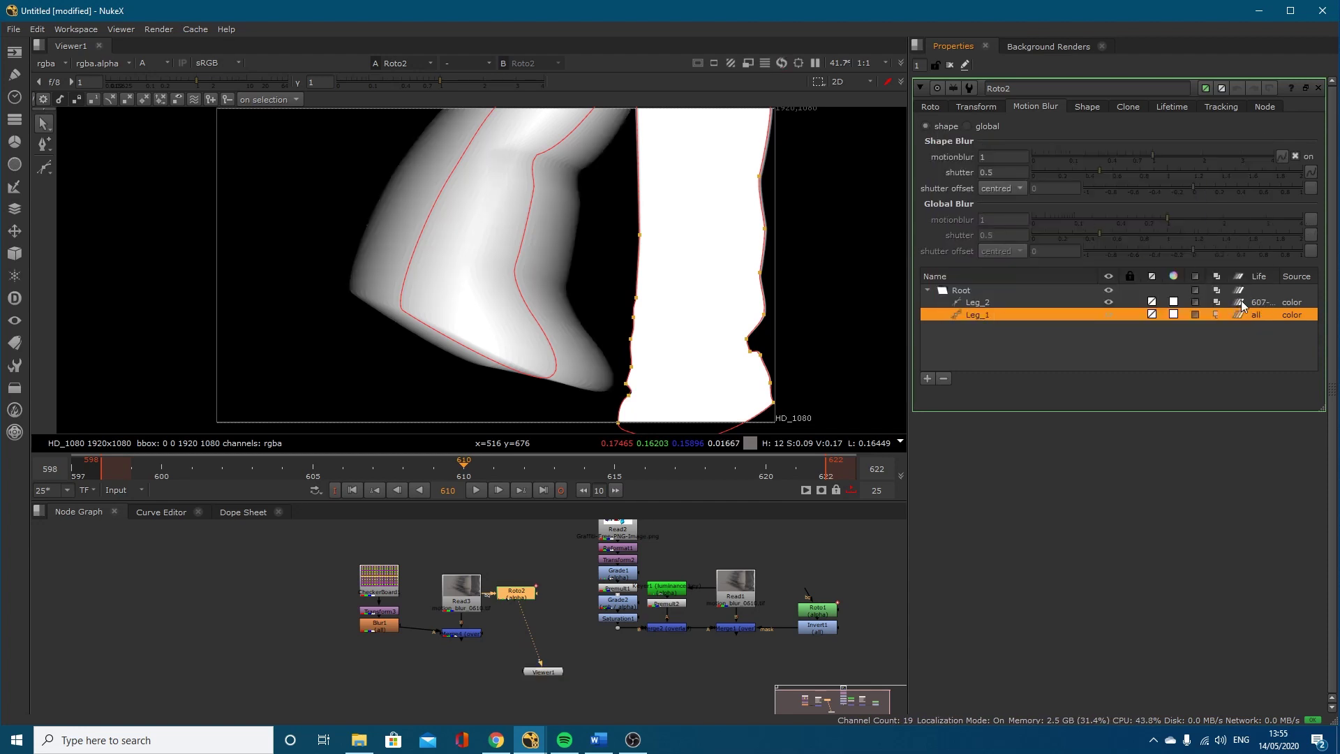
click(968, 125)
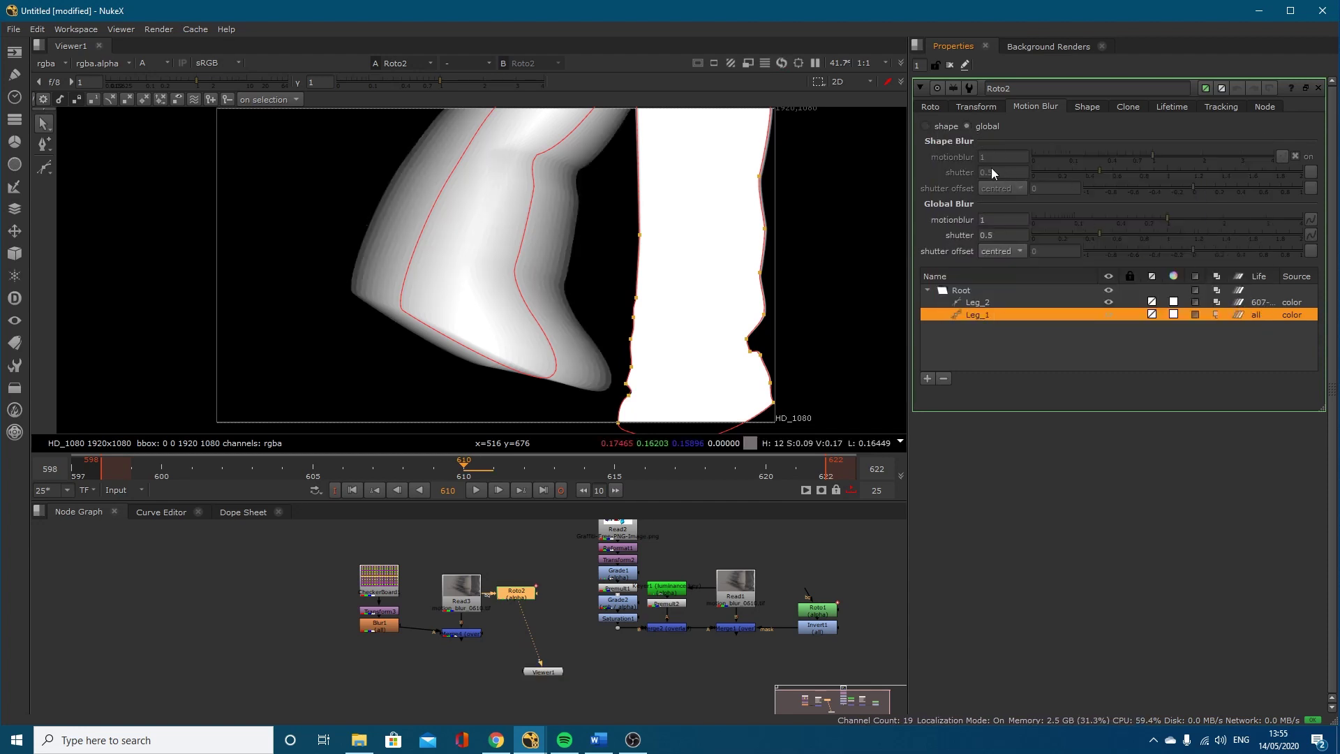
click(1238, 293)
click(930, 106)
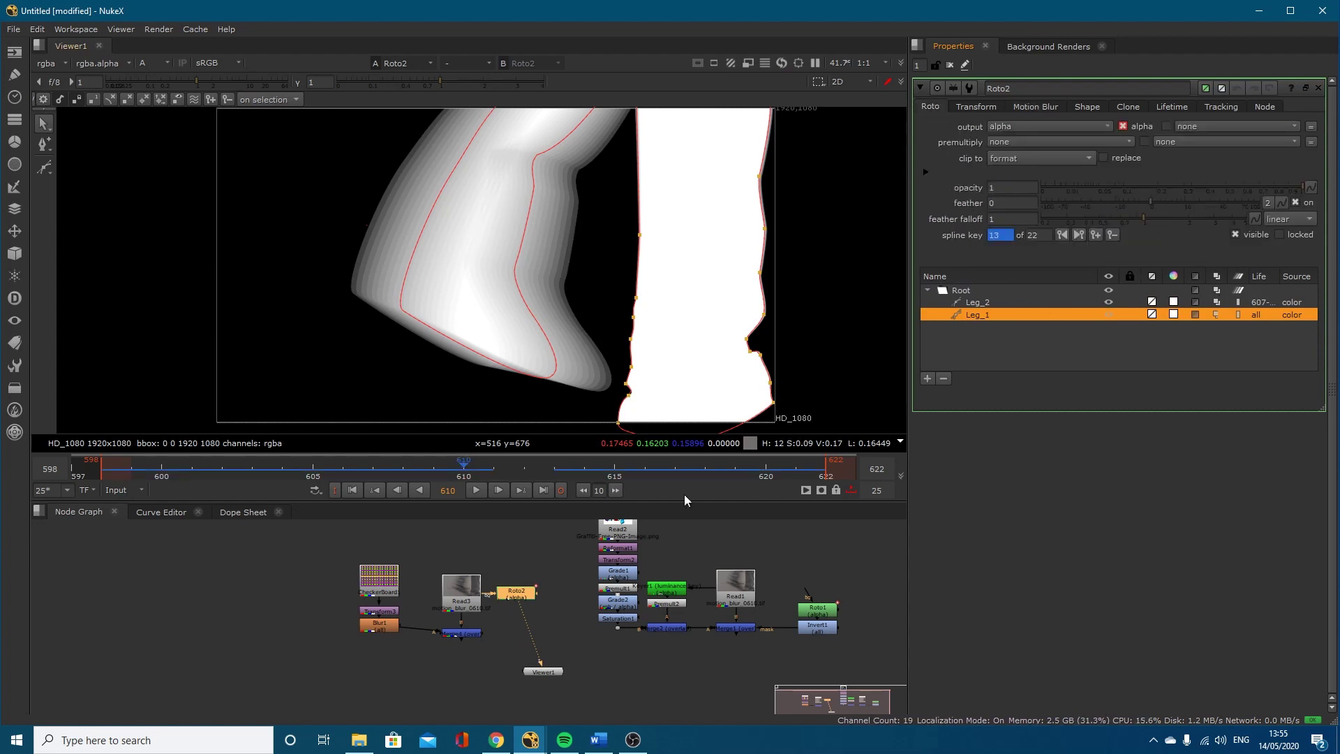
Step: View the Merge4 result and connect Roto2 to Merge4's mask input
drag(513, 596, 487, 579)
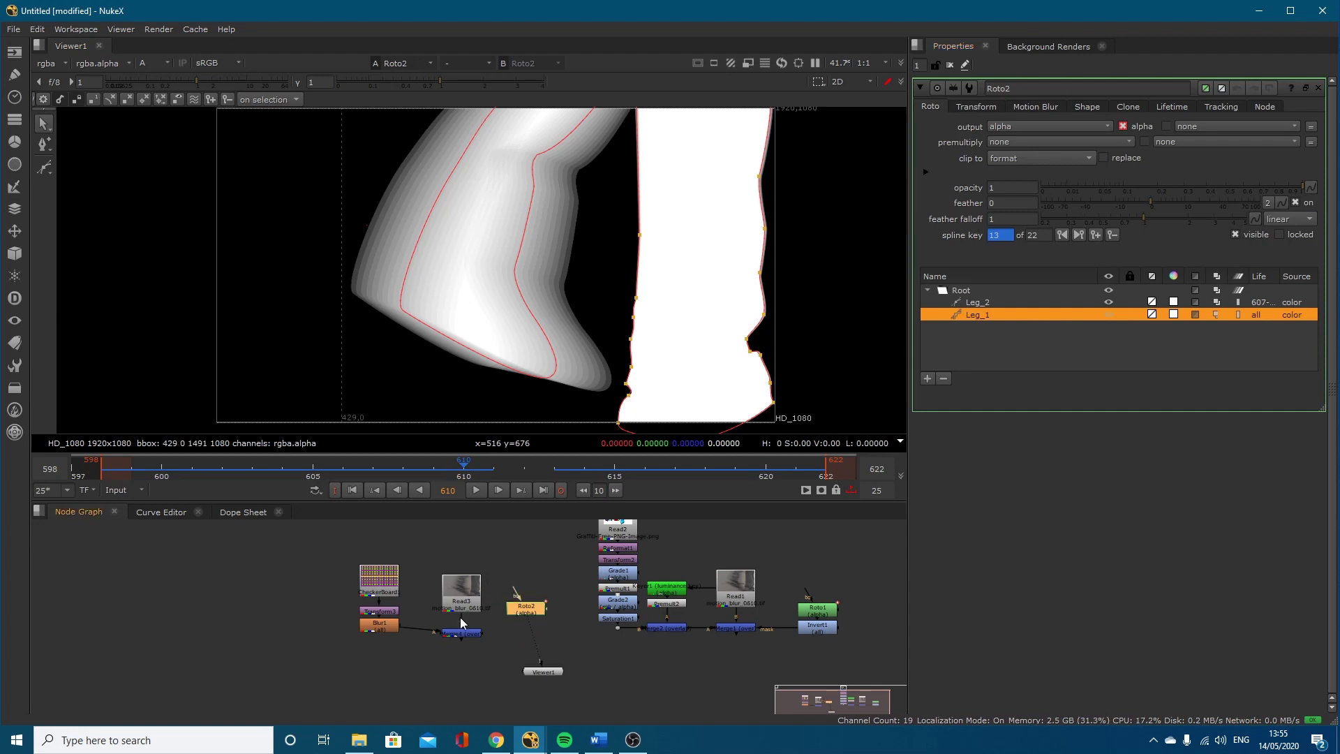
click(459, 633)
key(1)
key(a)
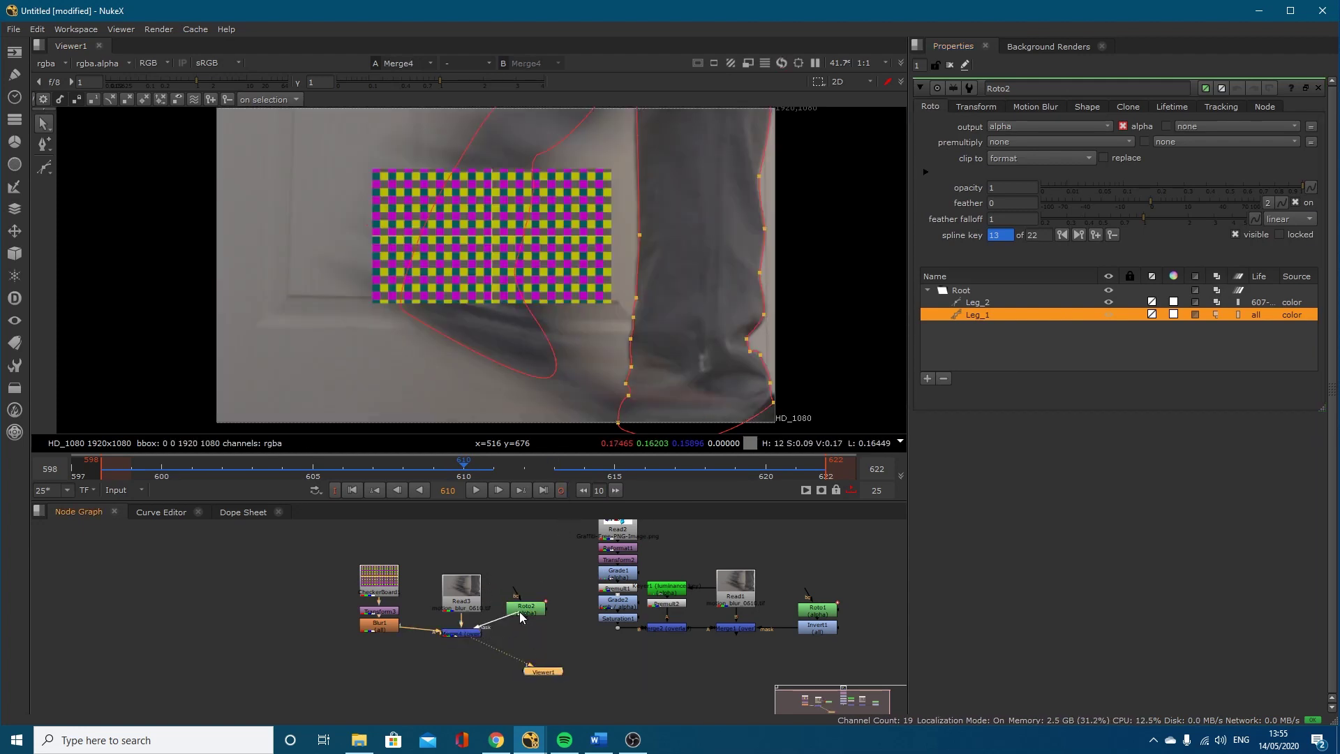
scroll(491, 631, up, 3)
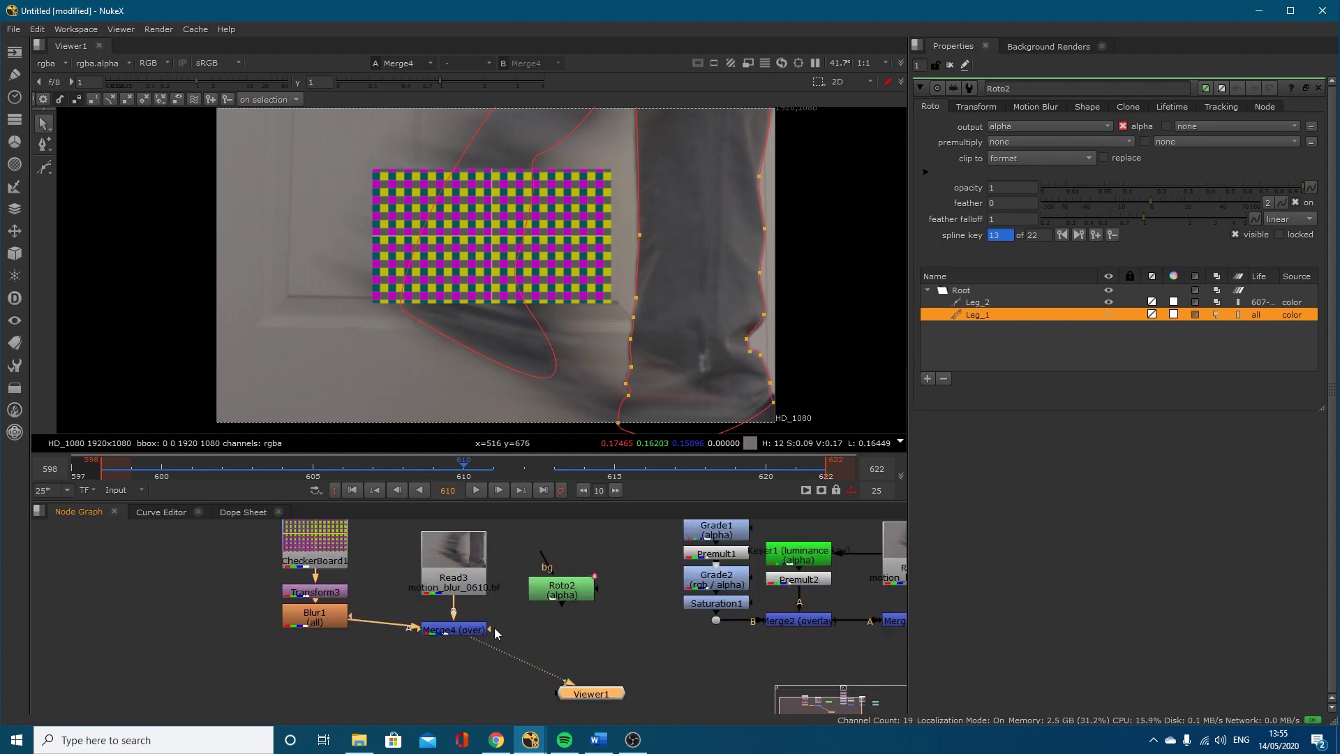
drag(494, 627, 576, 637)
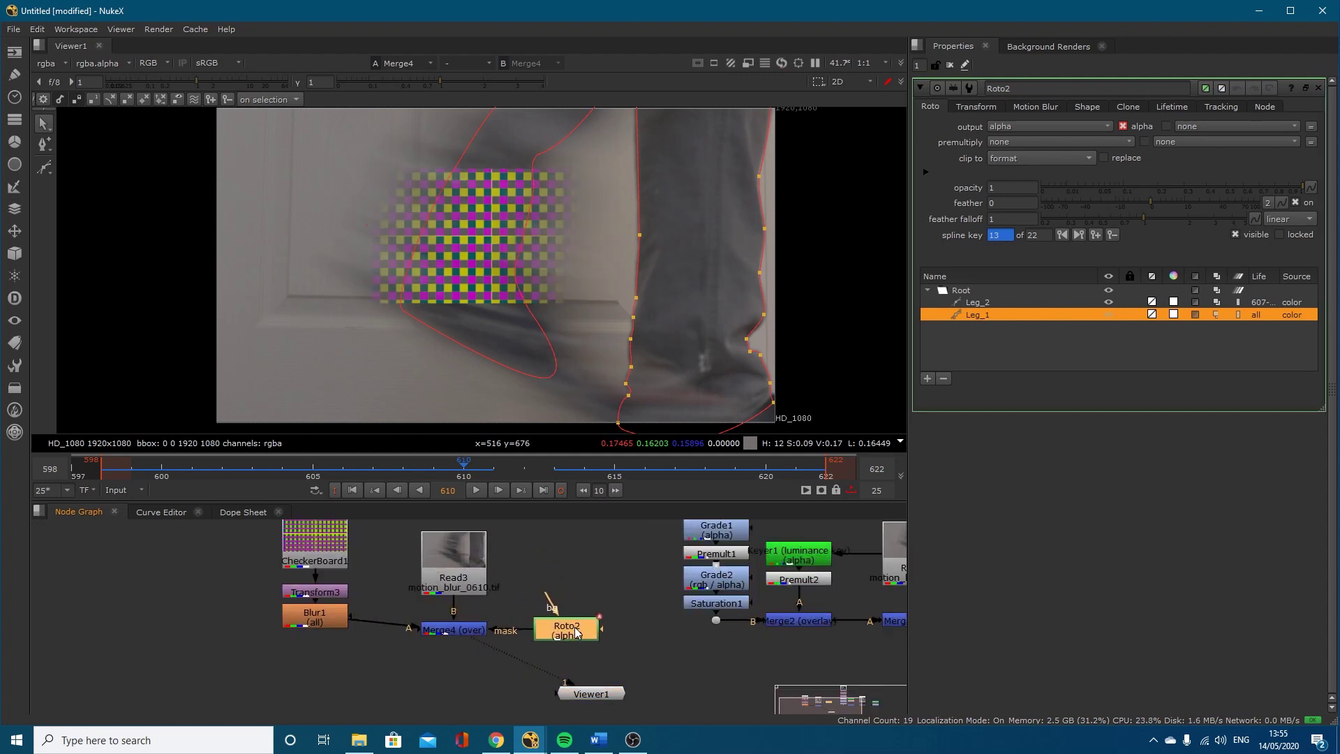
Step: Check the masked checkerboard on frames 609 to 611 and invert the mask in Merge4's settings
key(Left)
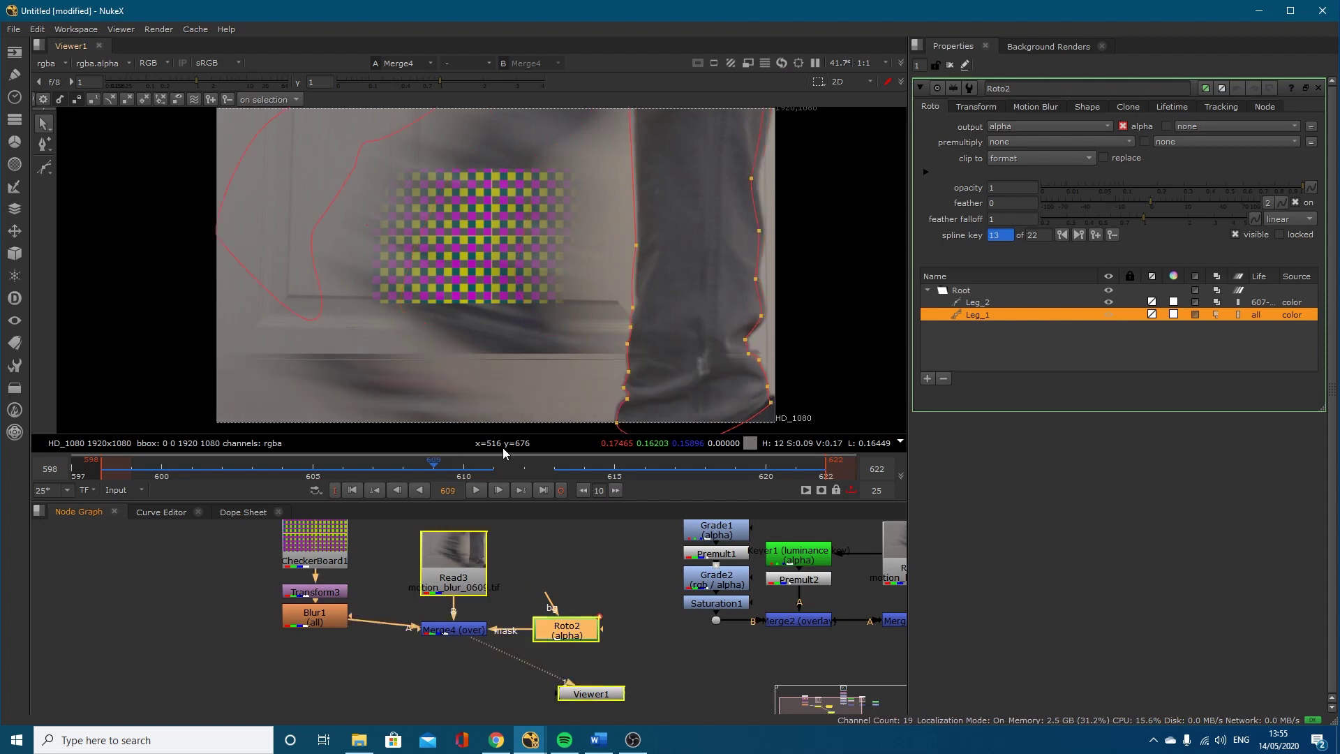
key(Right)
key(Right)
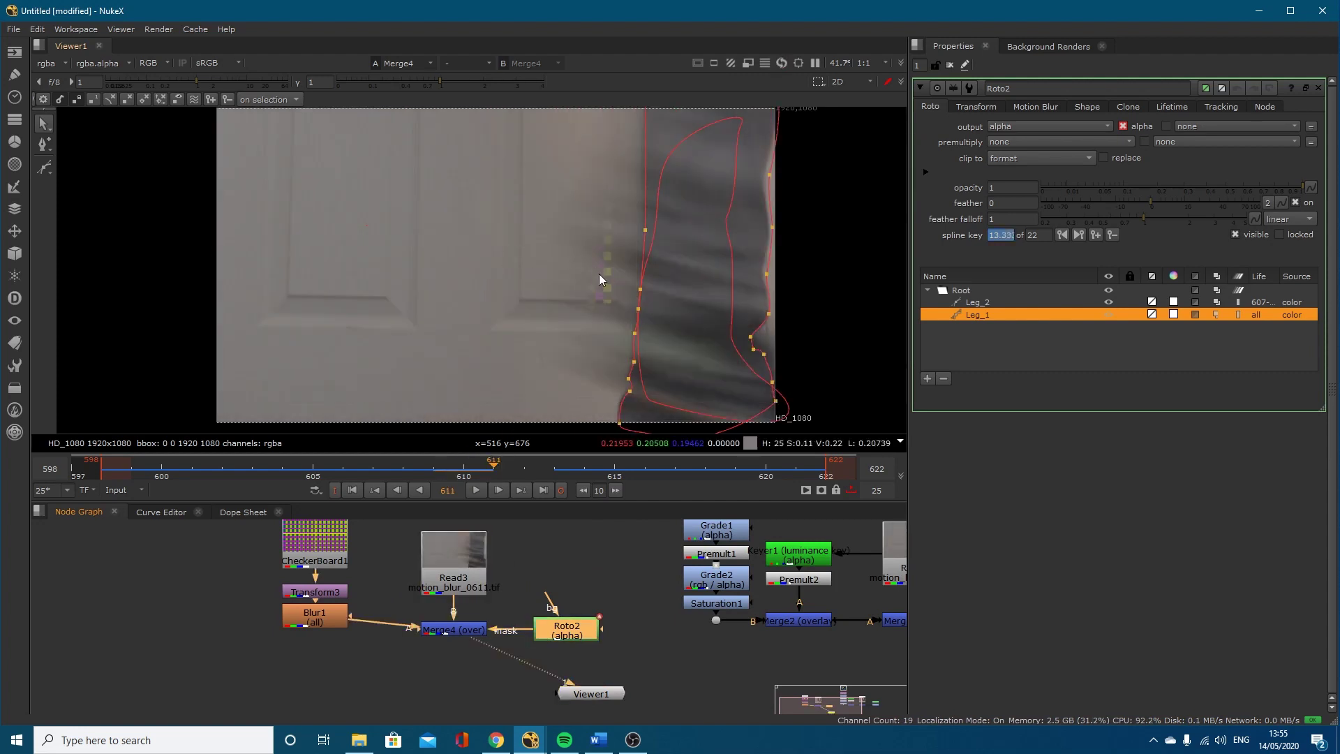
key(Left)
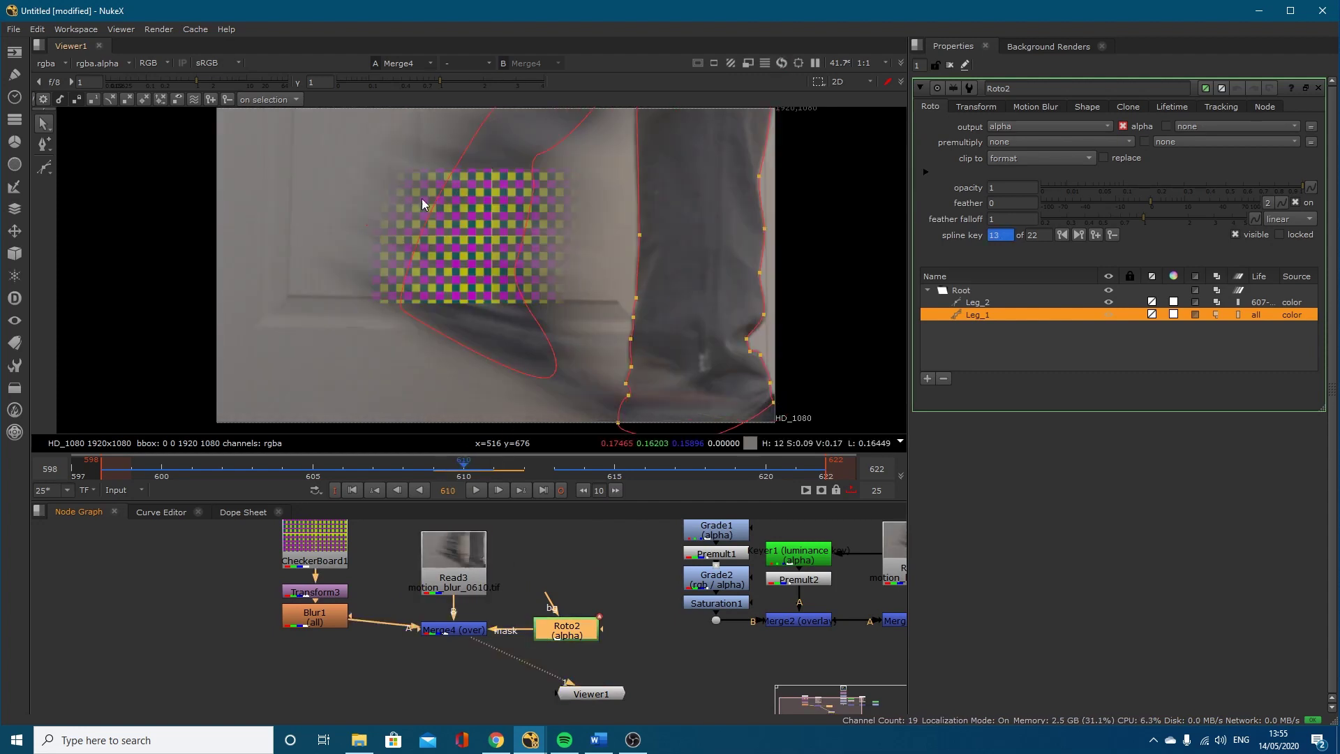
click(453, 629)
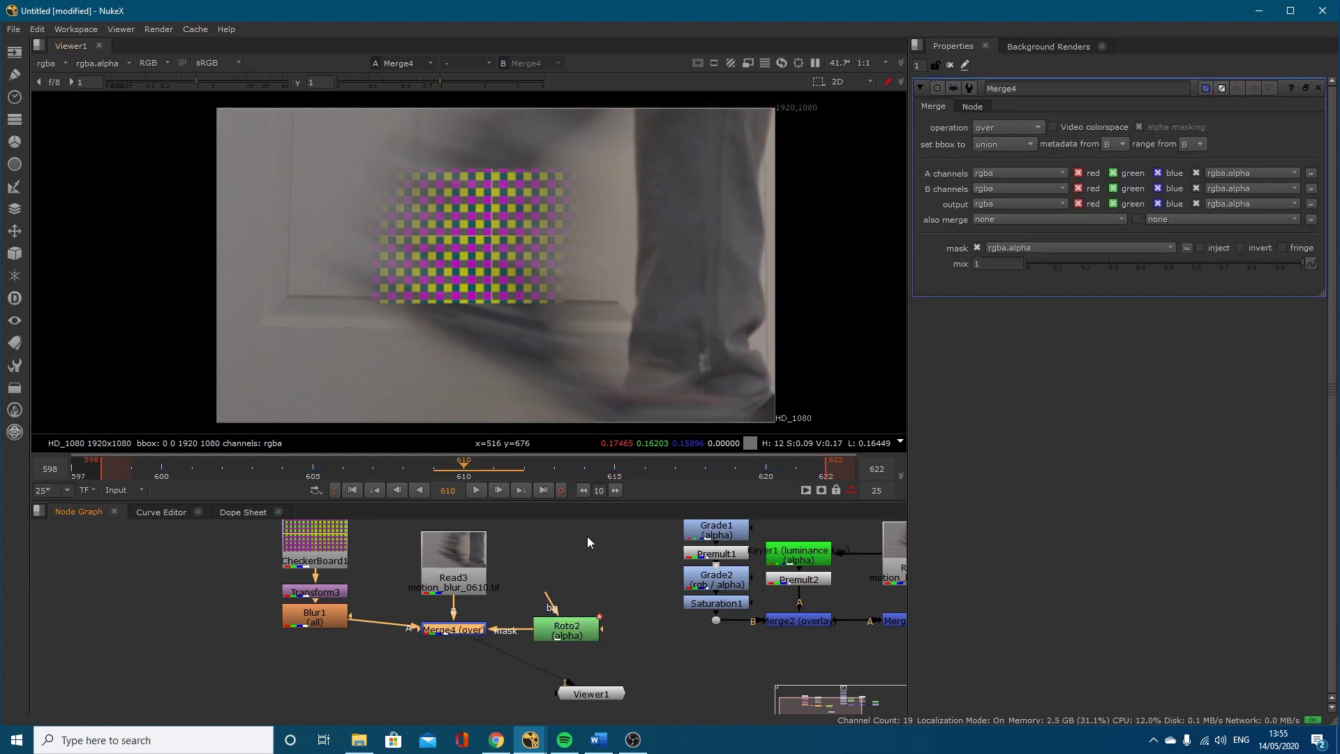
click(1240, 248)
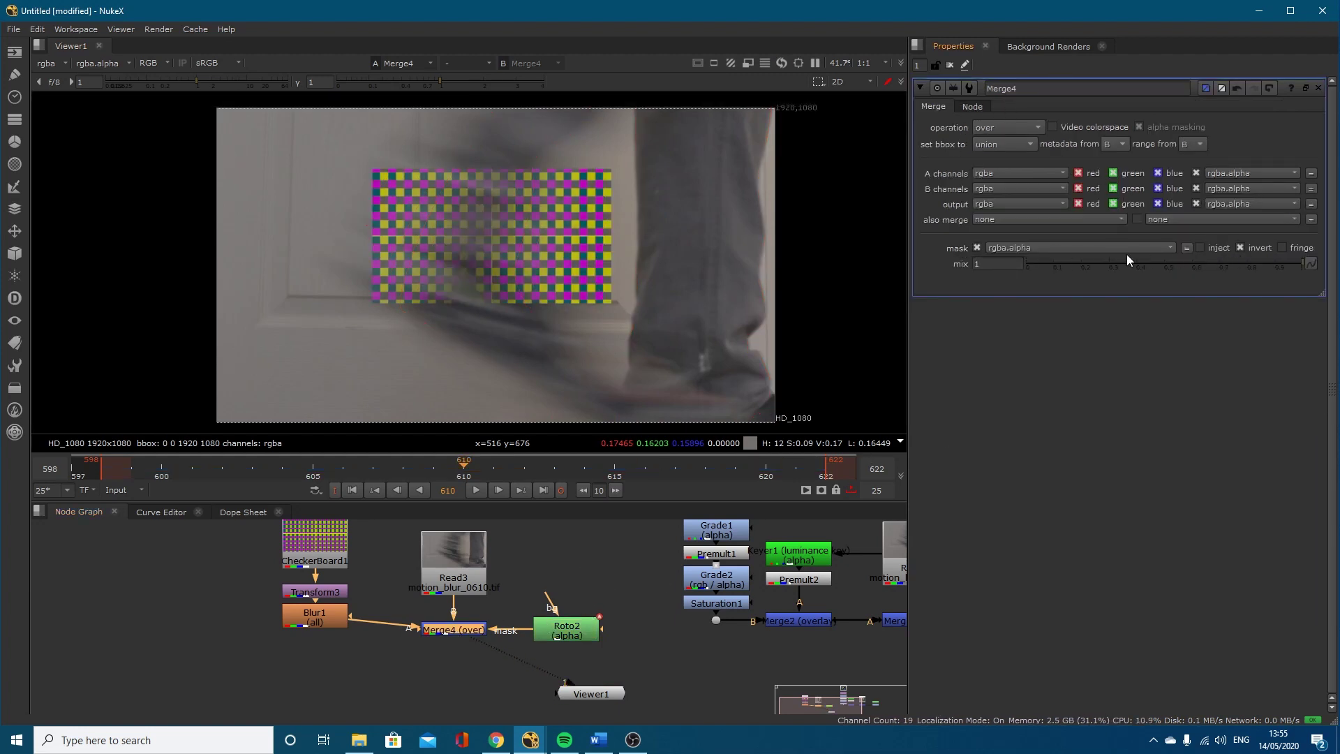
Step: Step back to frame 603 and forward to frame 607, examining the checkerboard behind the moving legs
key(Left)
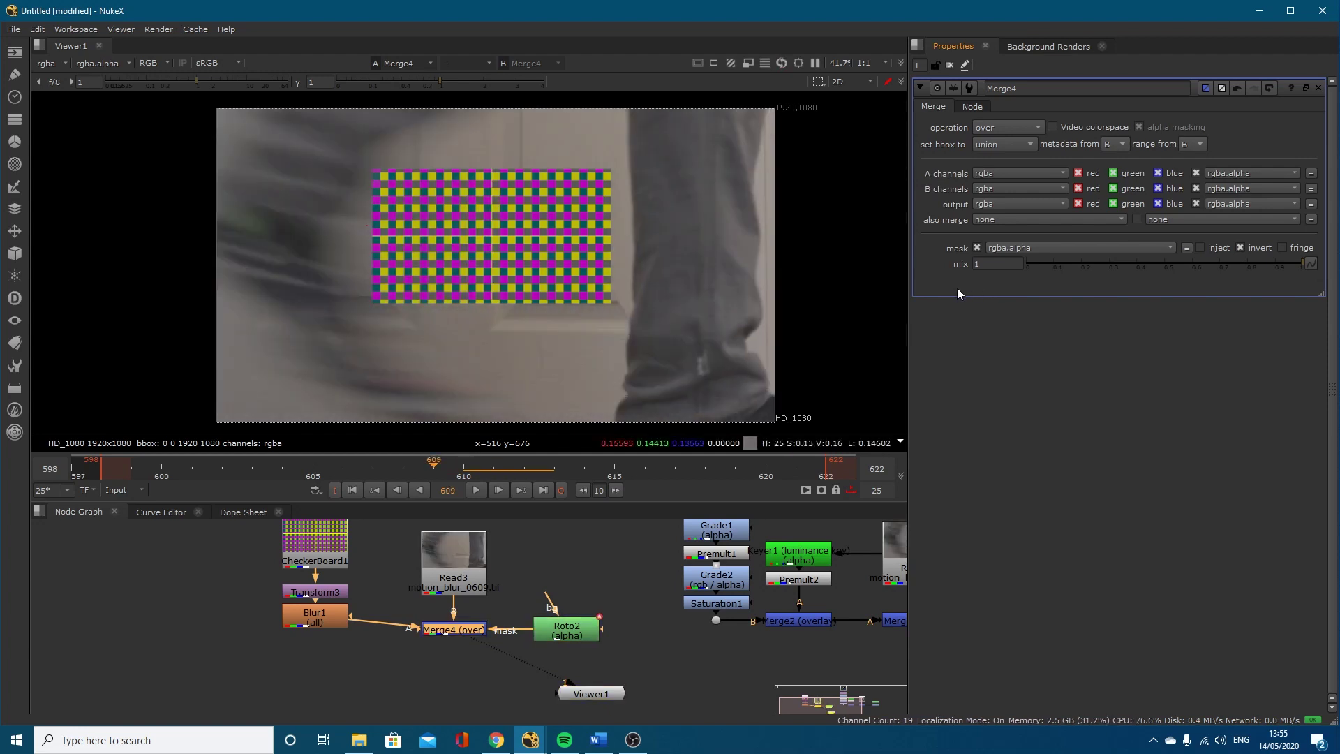
key(Left)
key(Left)
key(Left)
key(Left)
key(Left)
key(Left)
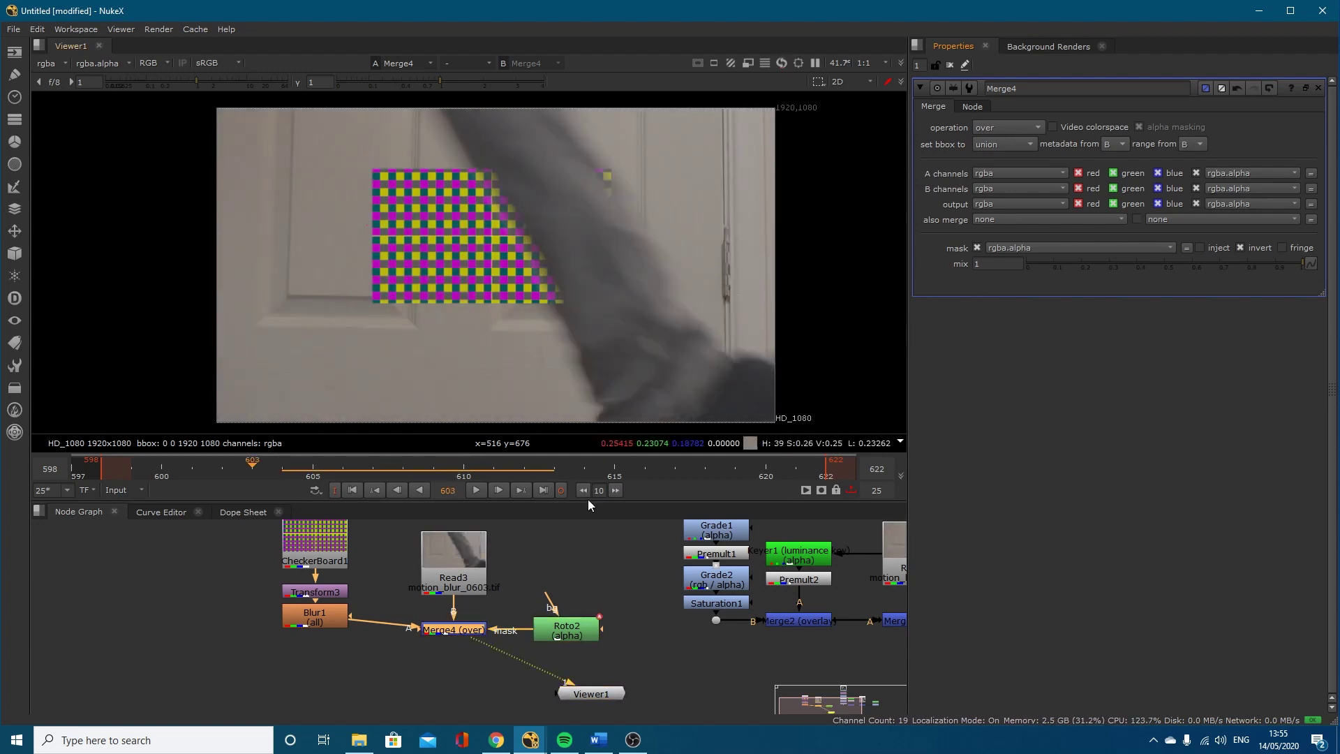
key(Right)
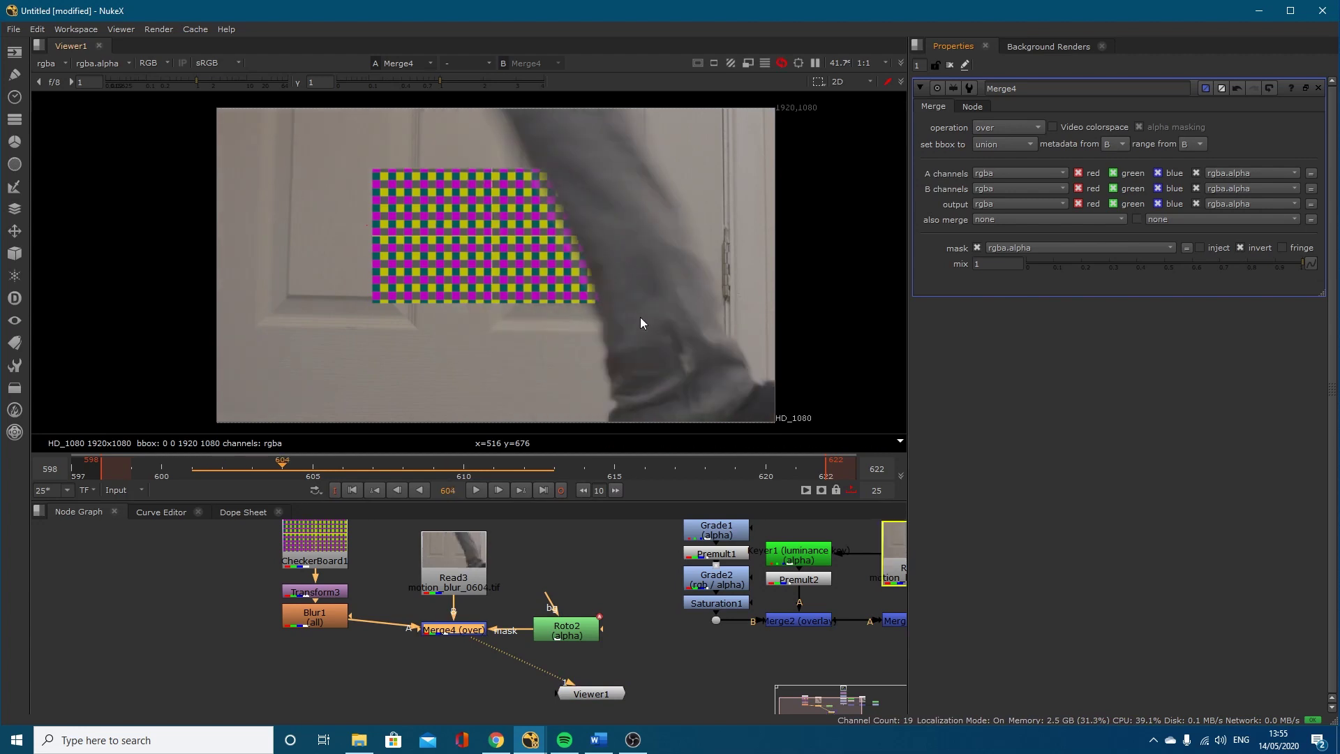
key(Right)
key(Right)
key(Right)
Step: Add an Invert node between Roto2 and Merge4's mask input
click(559, 631)
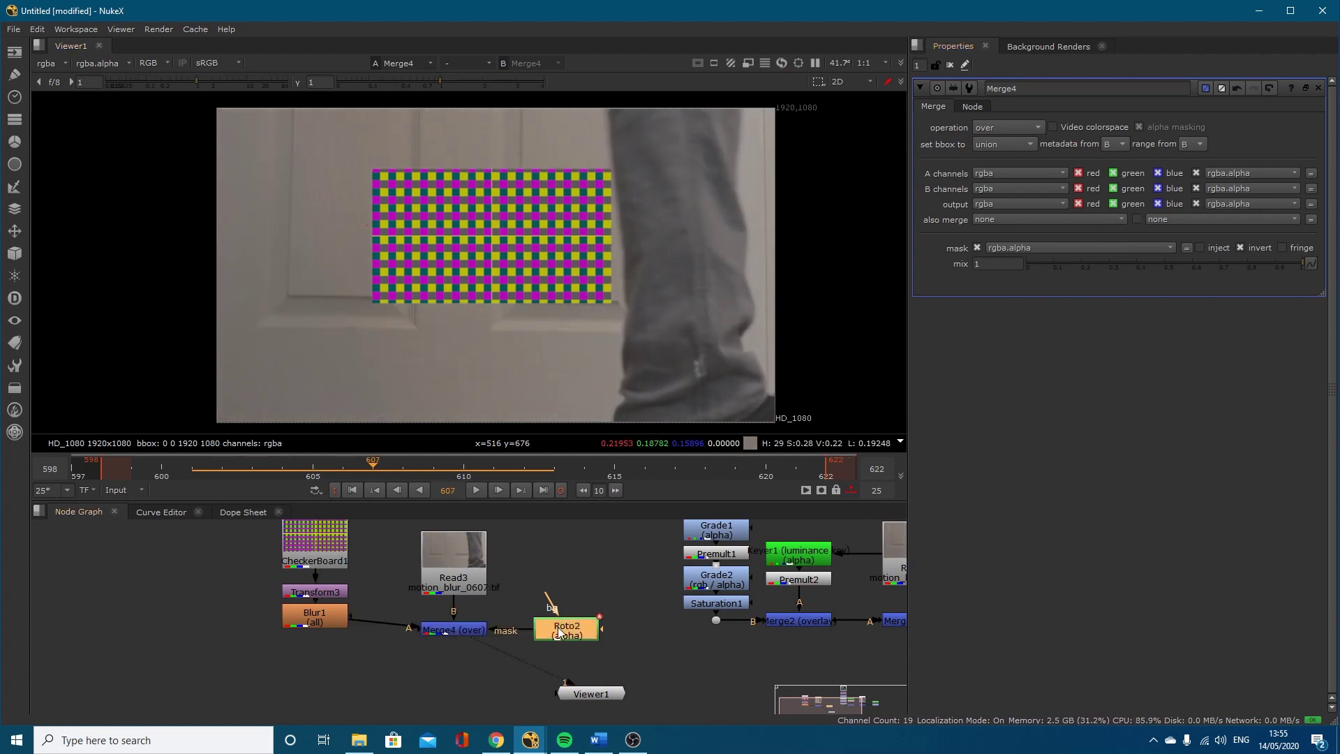
drag(559, 631, 577, 578)
click(529, 575)
key(Tab)
text(i)
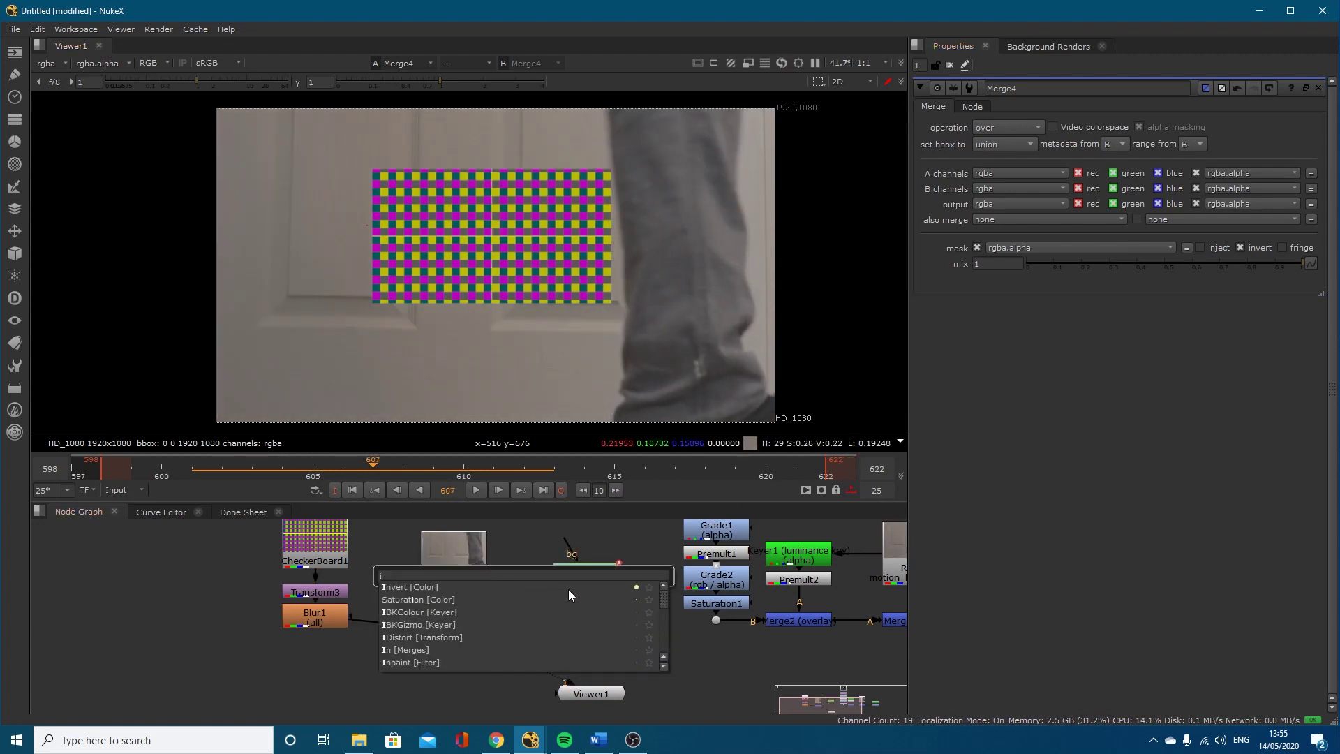
text(nvert [Color)
key(Return)
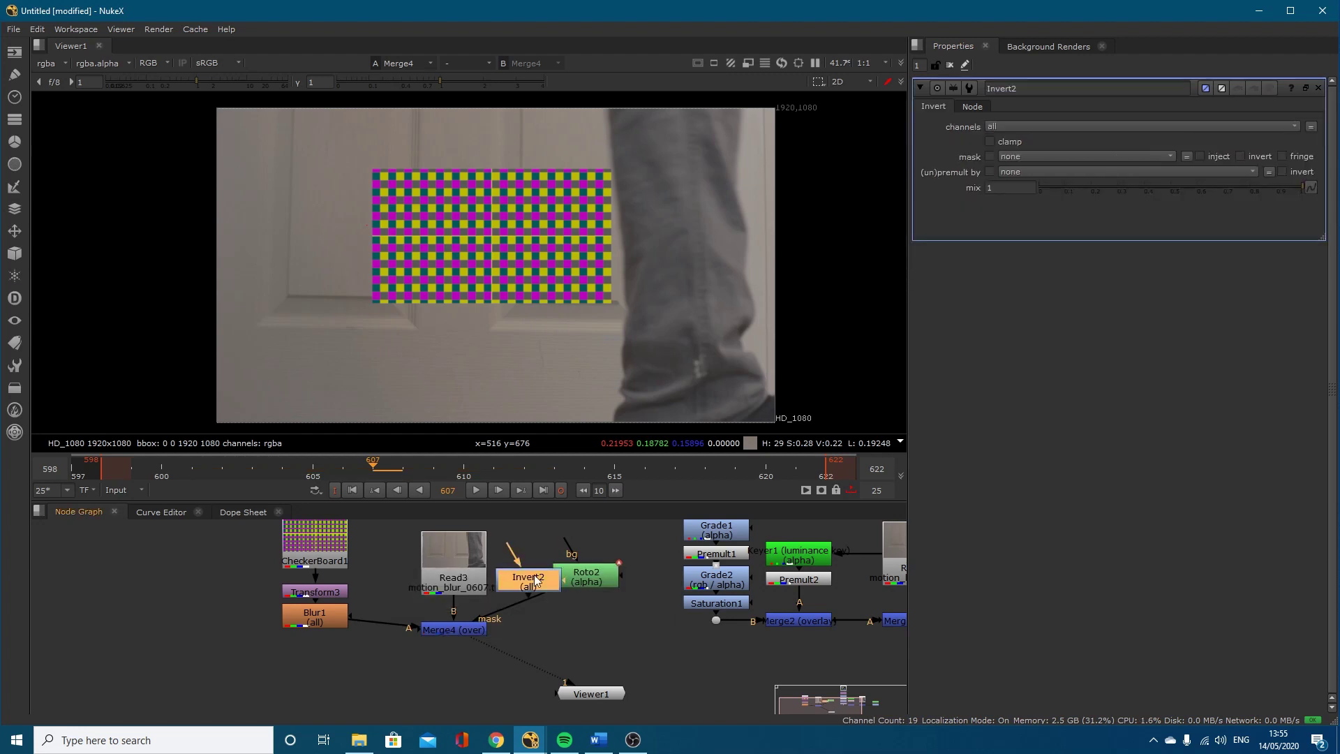
drag(534, 577, 509, 607)
Step: Turn off mask inversion in Merge4 and line up the Invert2 node below Roto2
double_click(454, 630)
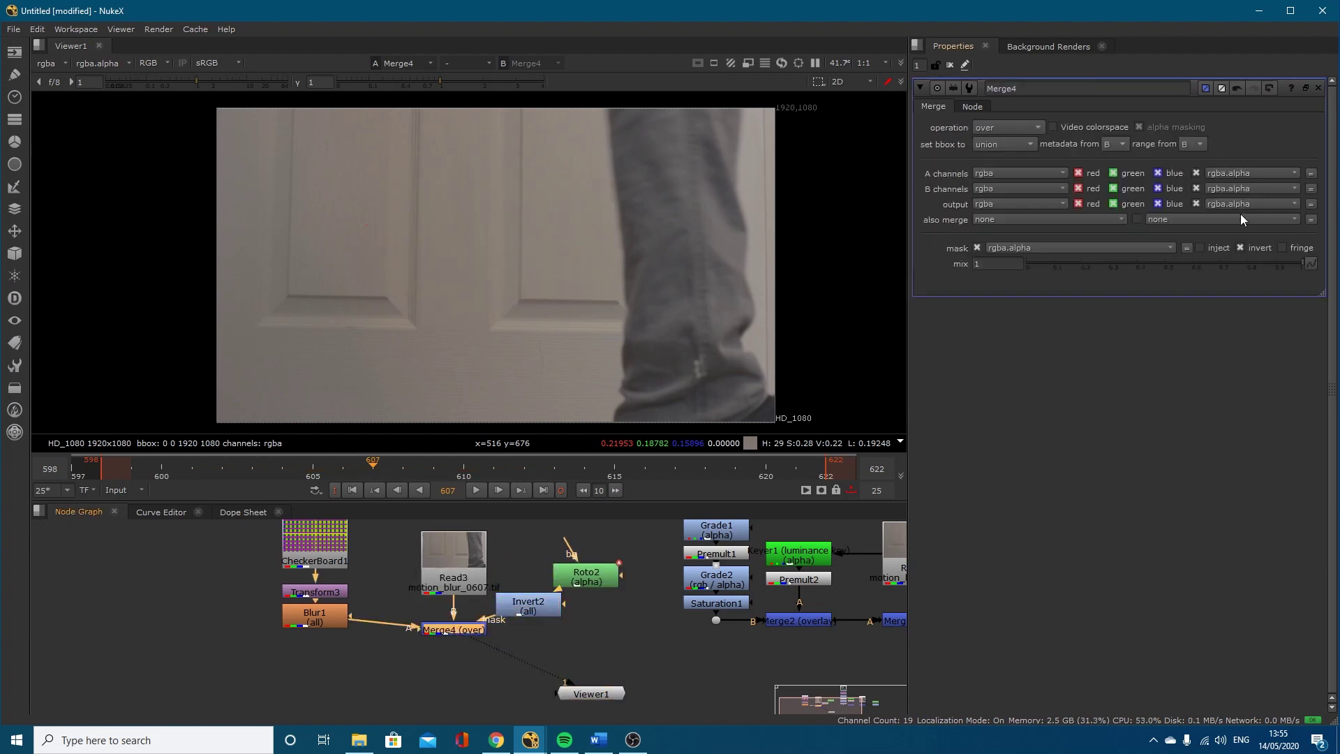
click(1240, 248)
drag(526, 604, 589, 624)
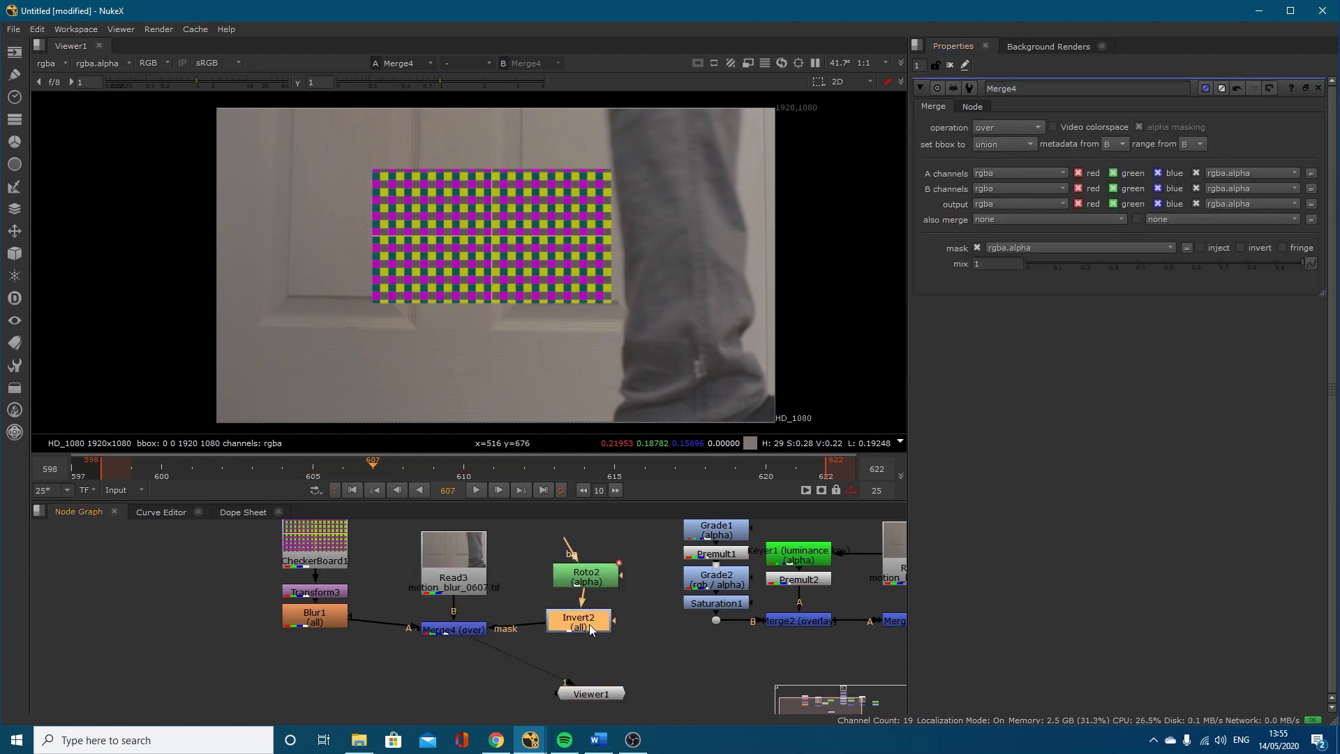
click(463, 631)
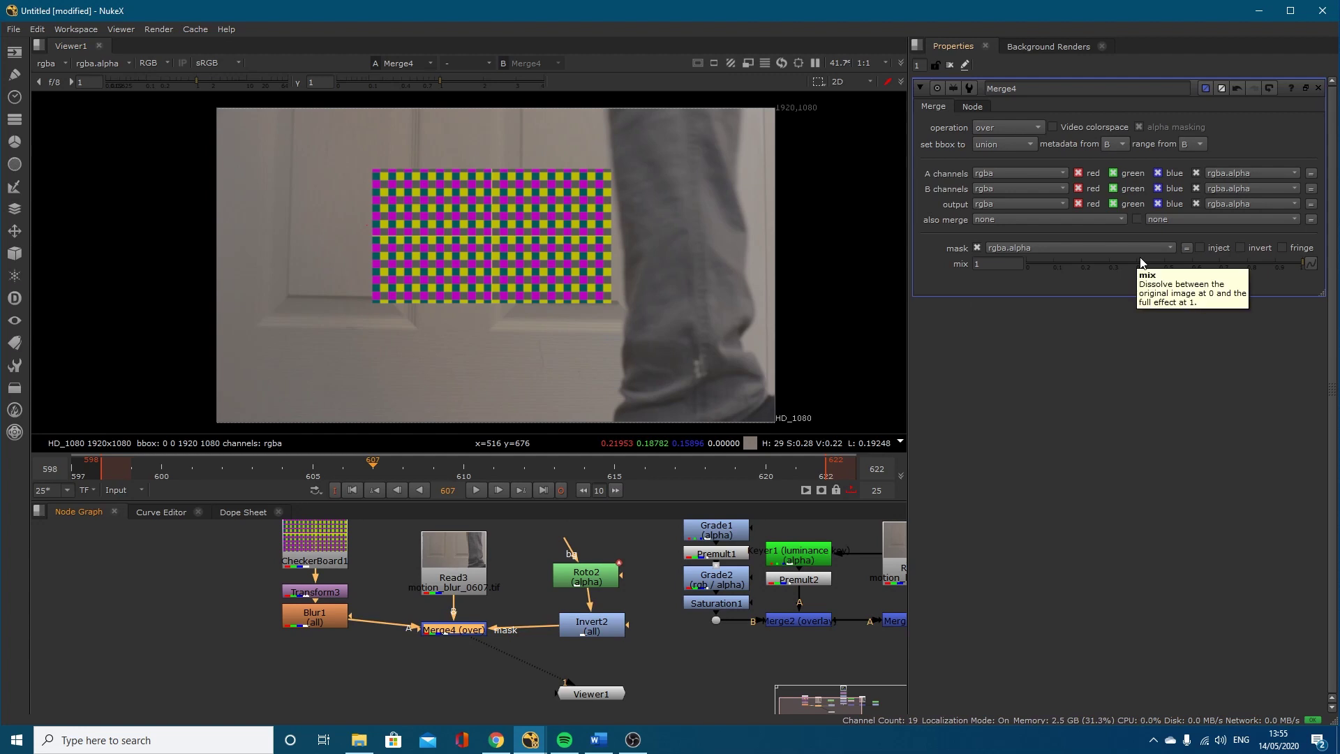
drag(584, 631, 577, 635)
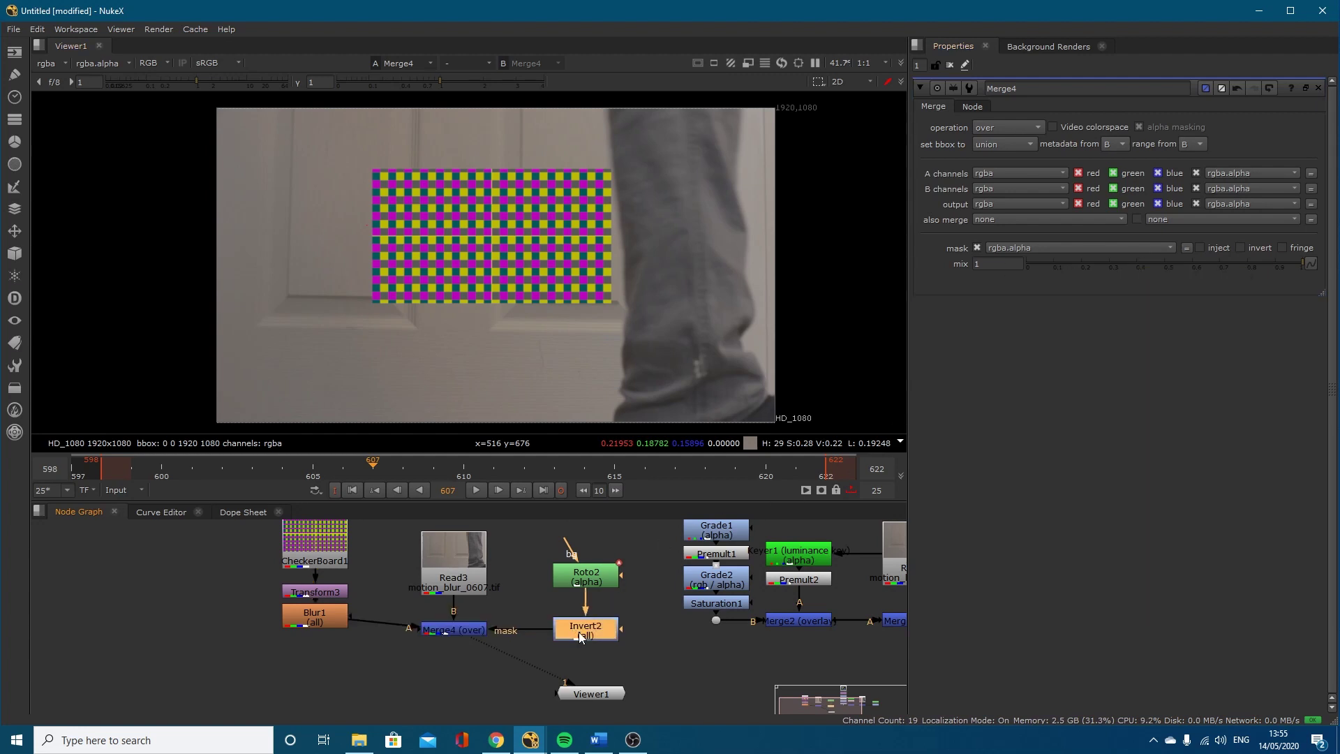
Step: View the Invert2 output, tidy Roto2's position above it, and return the viewer to Merge4
key(1)
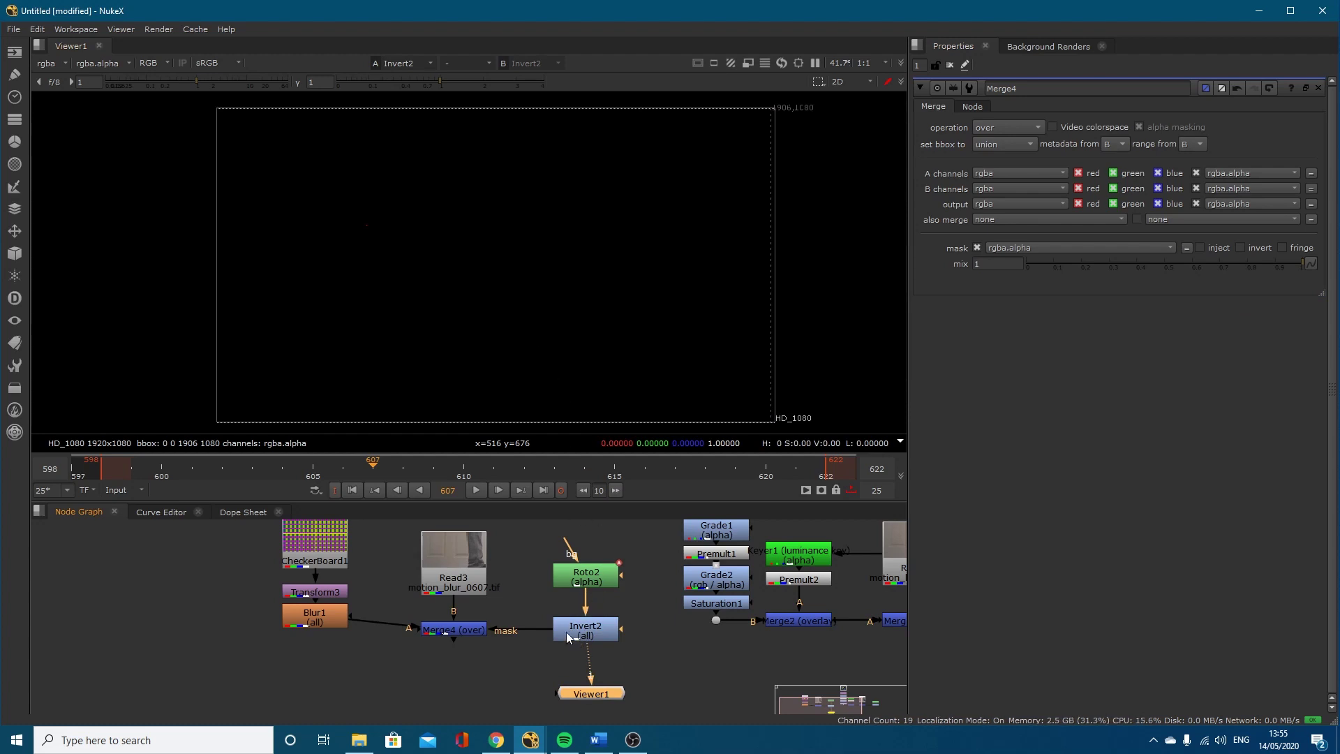
drag(576, 580, 576, 592)
click(471, 627)
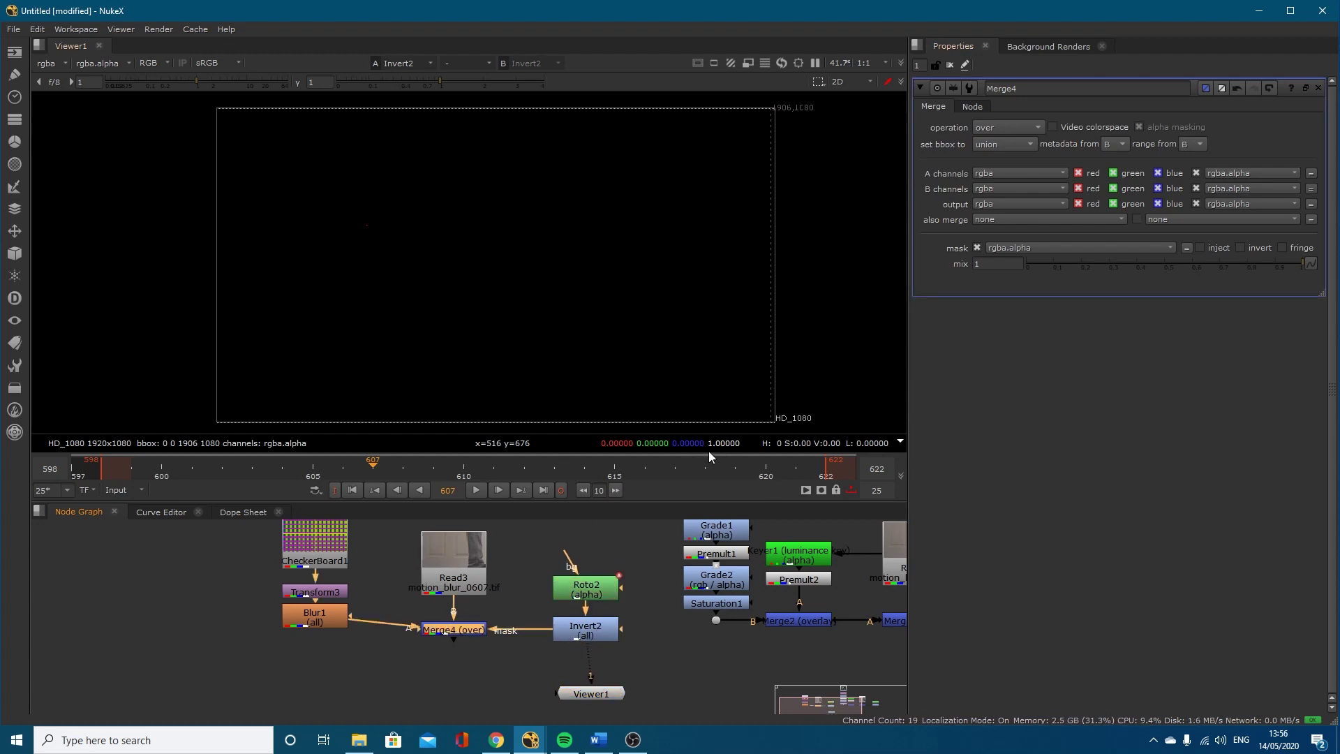
key(1)
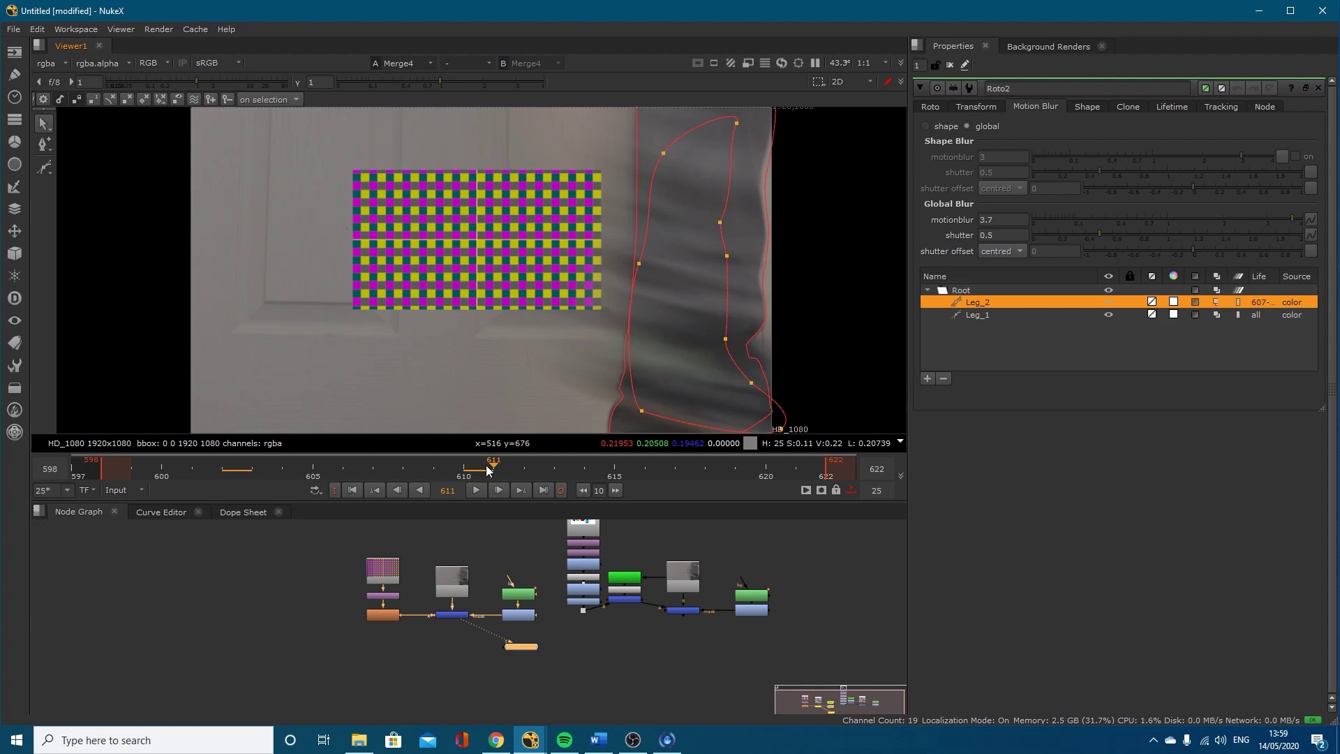
Step: Scrub through frames 610 and 614 and return to frame 602, examining the checkerboard's edges behind the moving legs
click(464, 471)
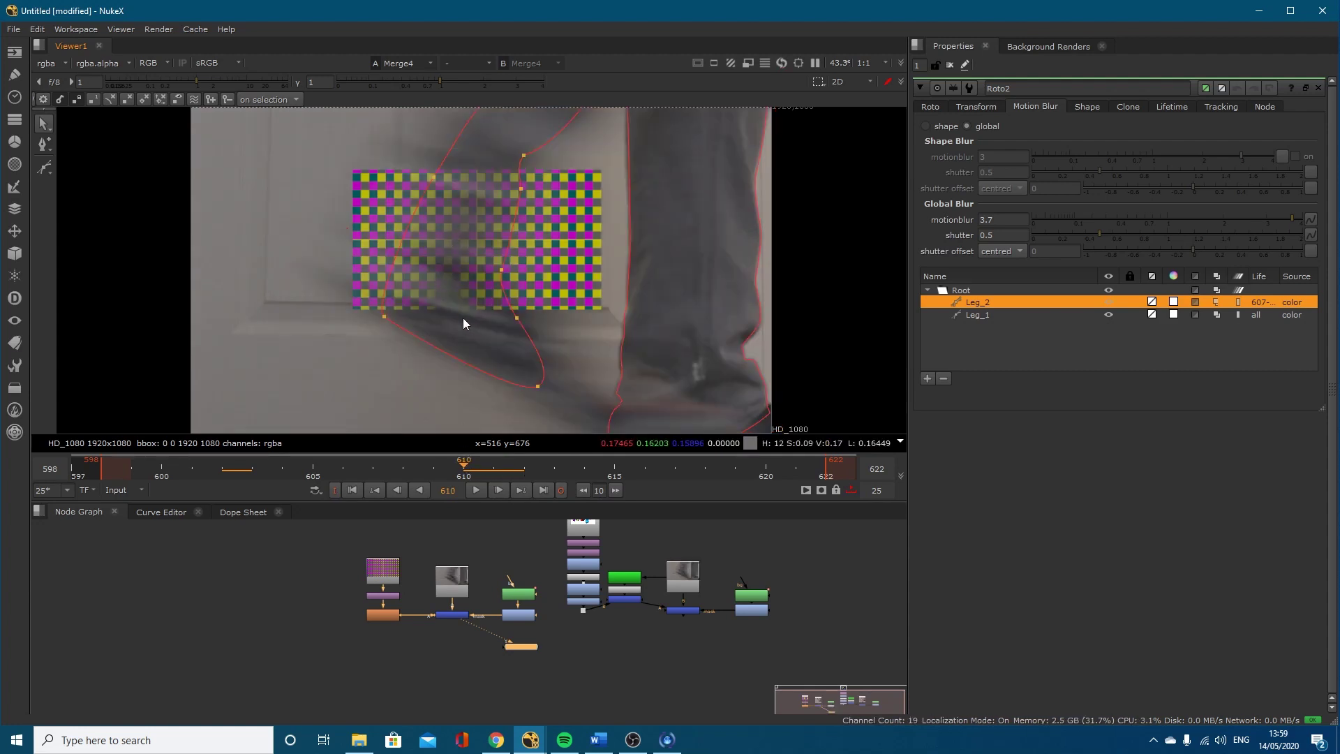
click(344, 470)
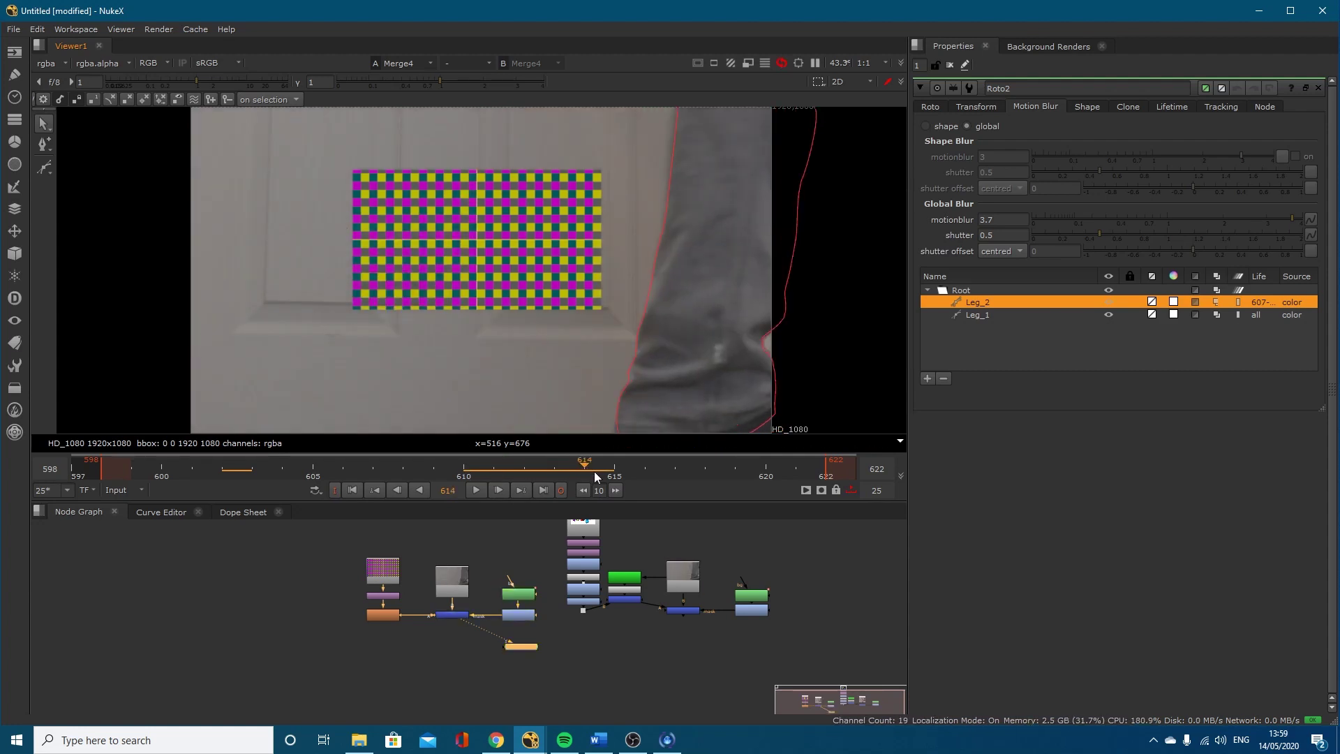
drag(344, 470, 223, 471)
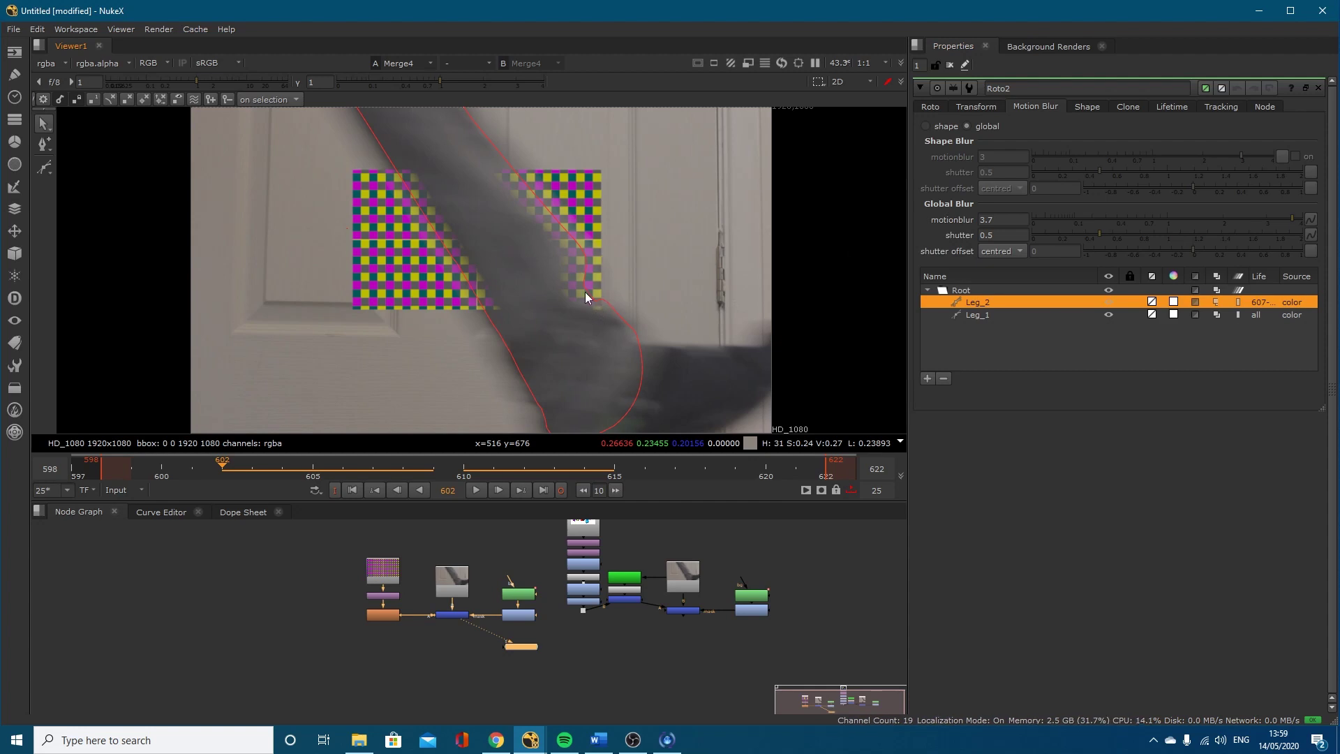
Step: Select the Leg_1 shape, show Roto2's main roto settings and select the point on the leg's upper right edge
click(517, 364)
scroll(533, 353, down, 2)
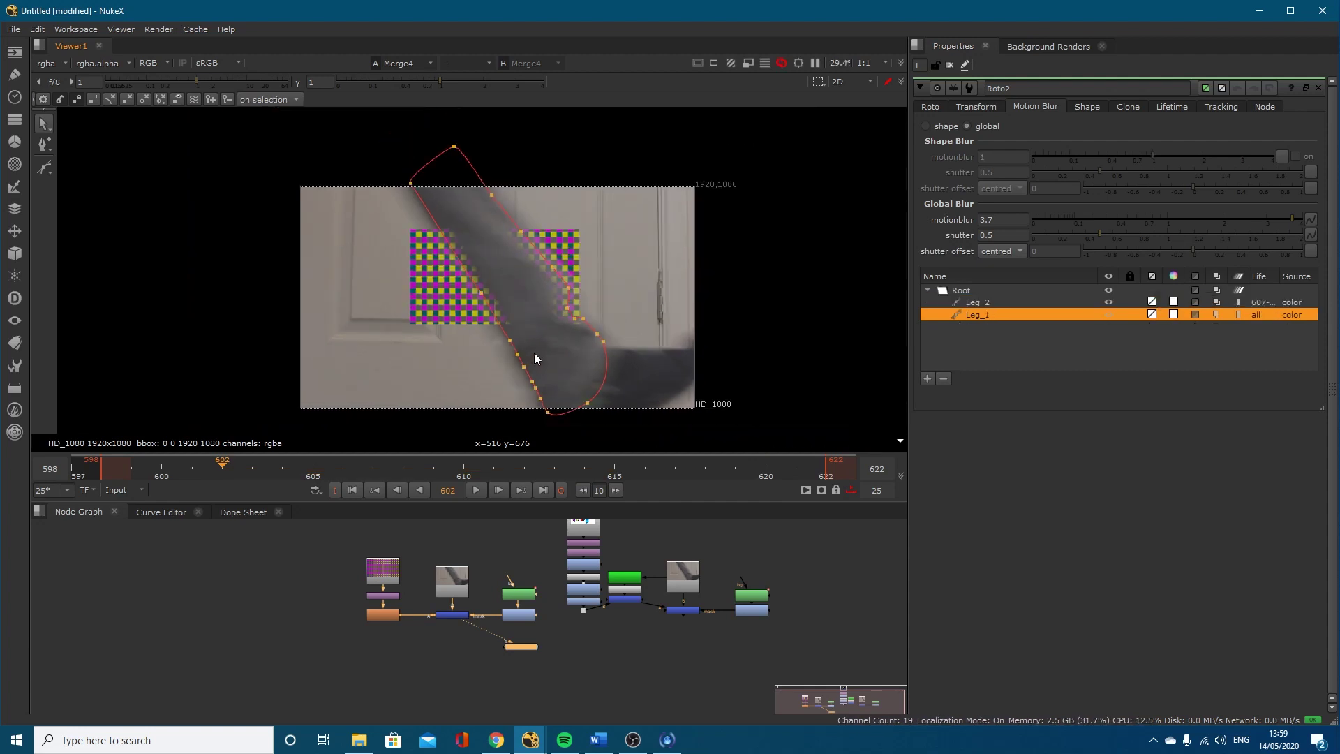
click(929, 107)
drag(473, 193, 516, 227)
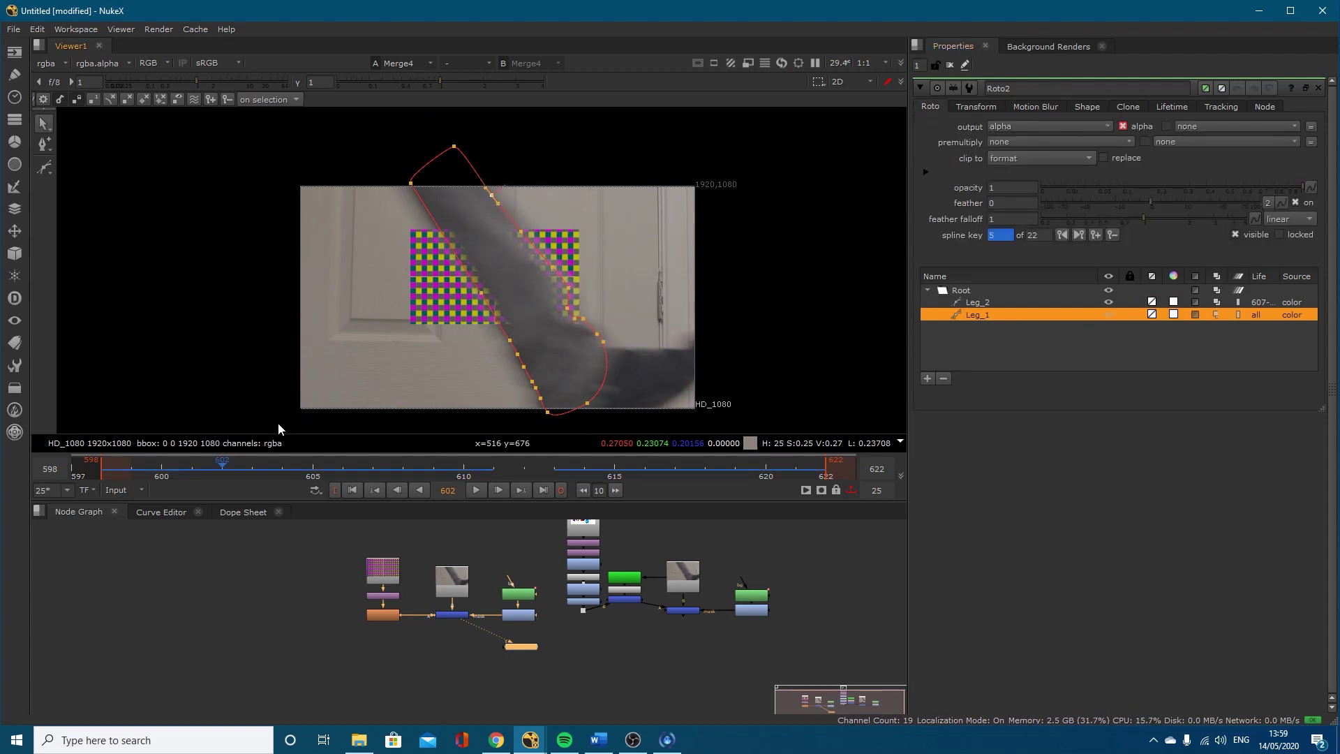
Step: Play the checkerboard composite briefly, stop it and return to frame 602
click(476, 494)
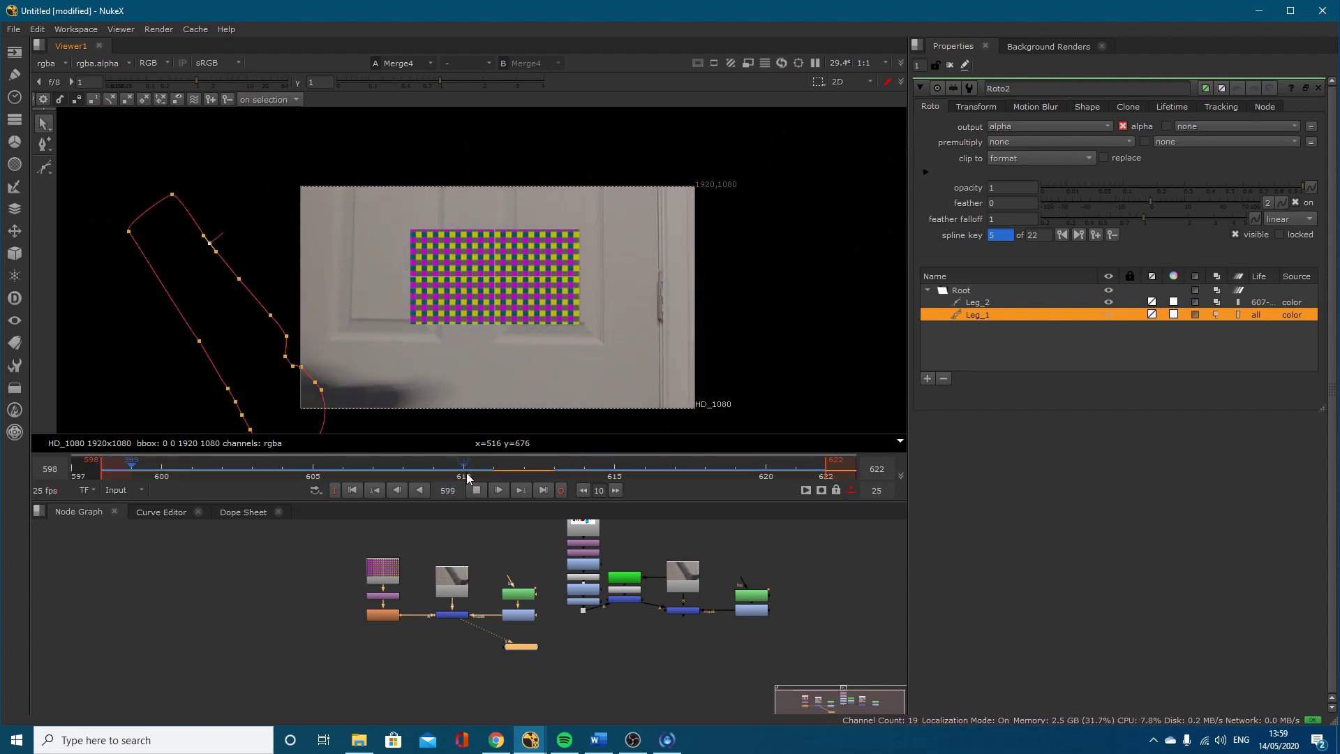
click(472, 492)
drag(524, 469, 219, 487)
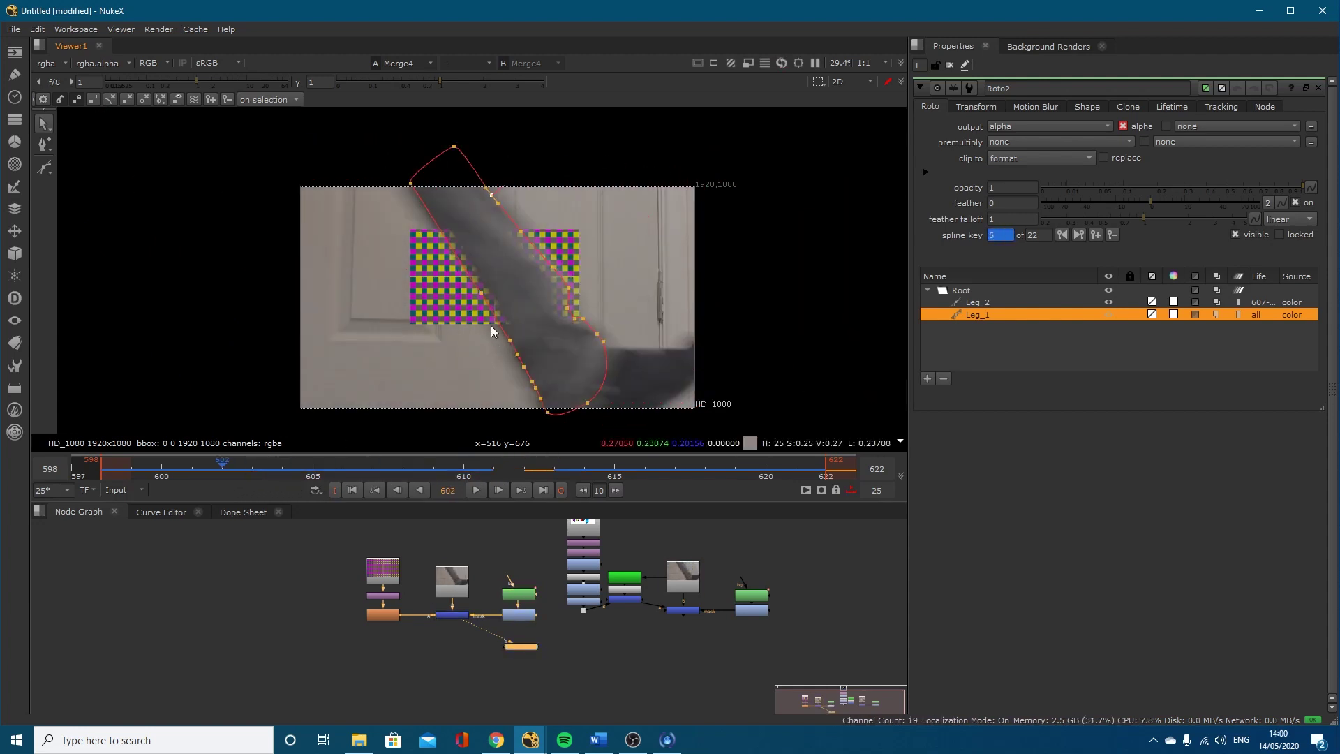
Step: Add a point on Leg_1's left edge over the checkerboard and pull its feather outward to the left
drag(374, 168, 499, 305)
scroll(508, 302, up, 2)
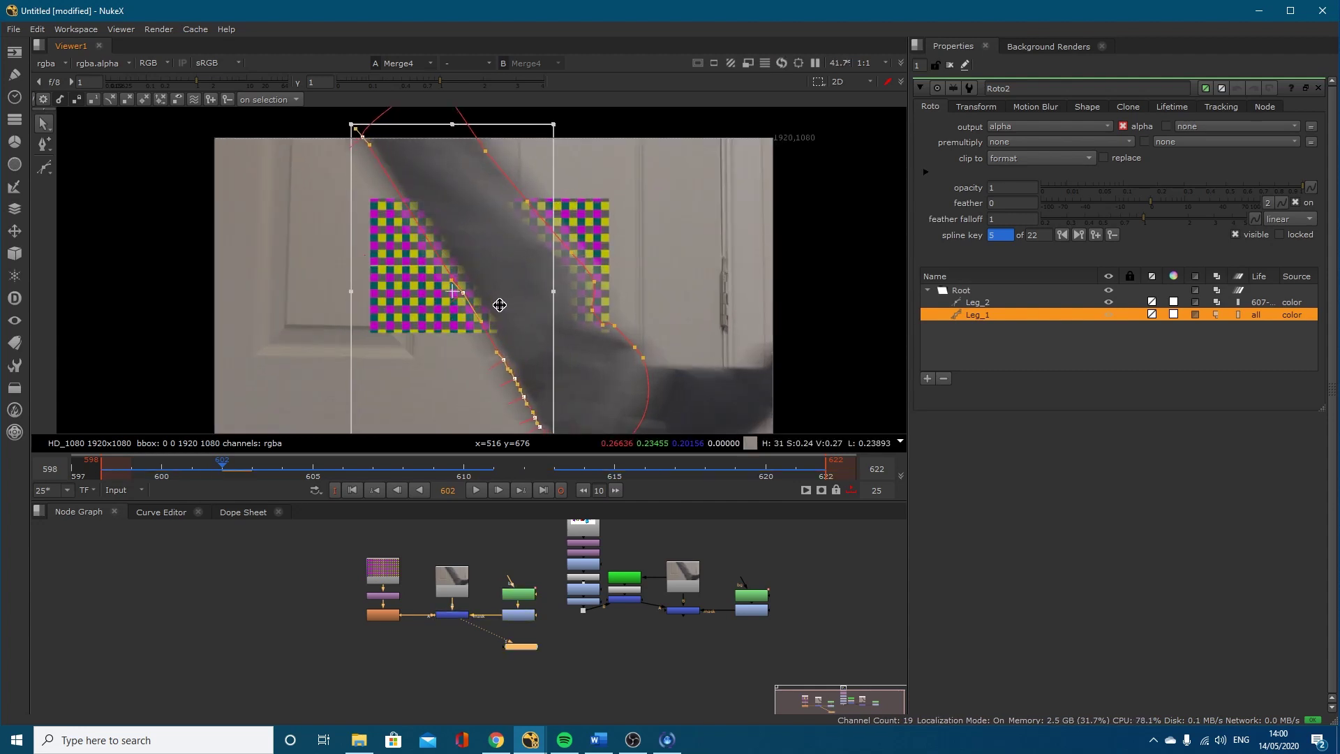
click(665, 238)
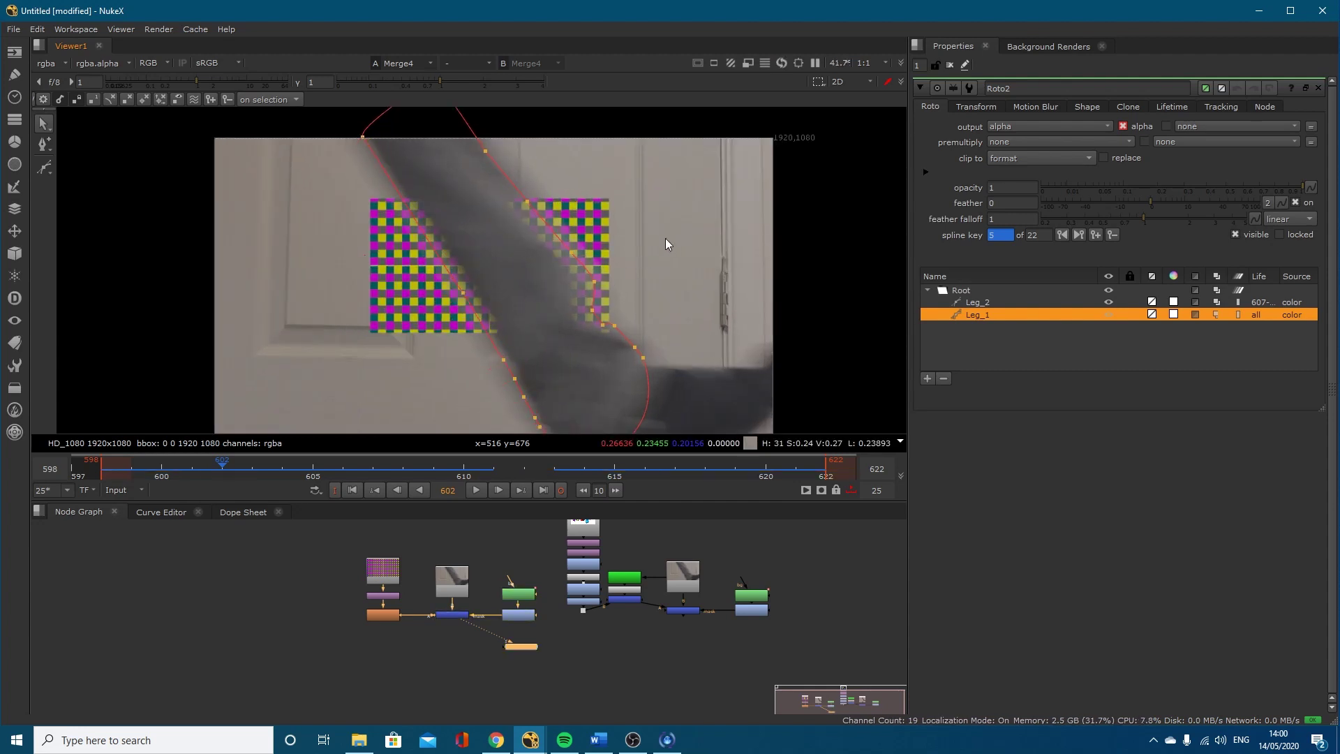
ctrl+alt+click(461, 279)
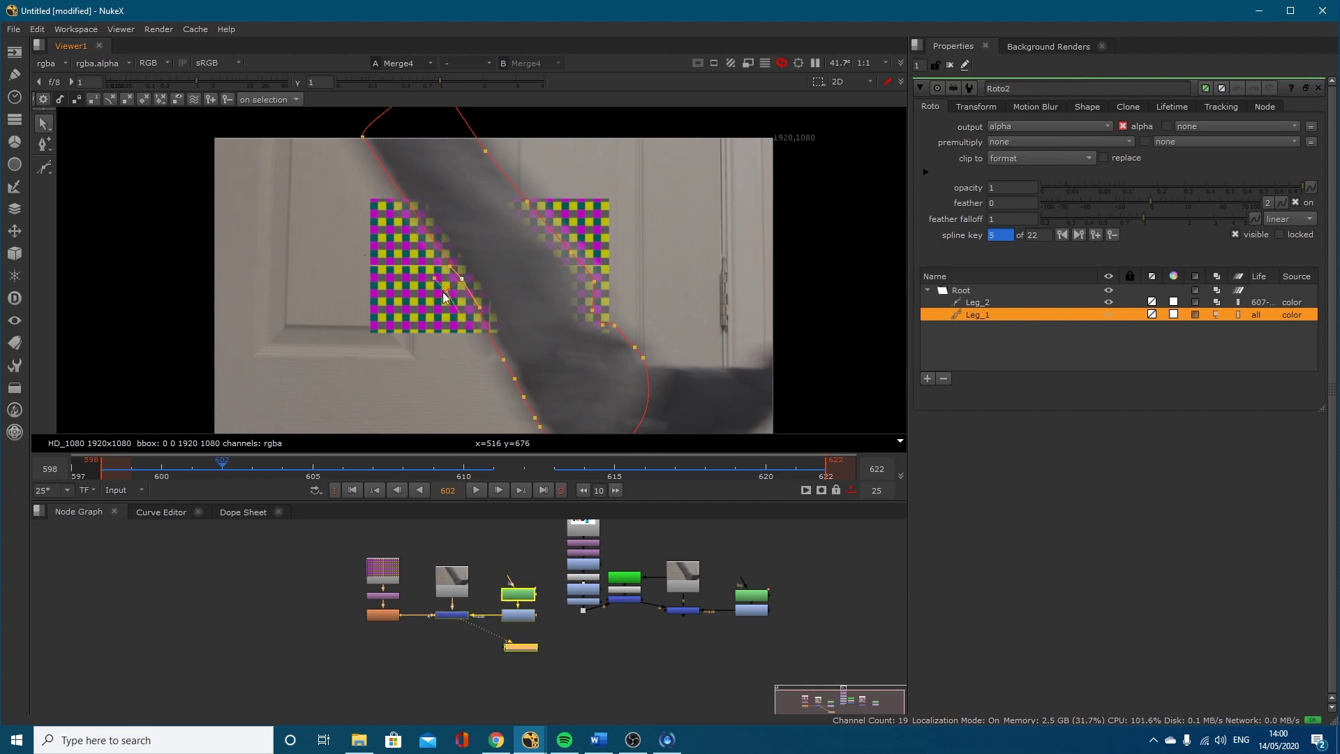
ctrl+alt+click(433, 294)
drag(435, 293, 433, 291)
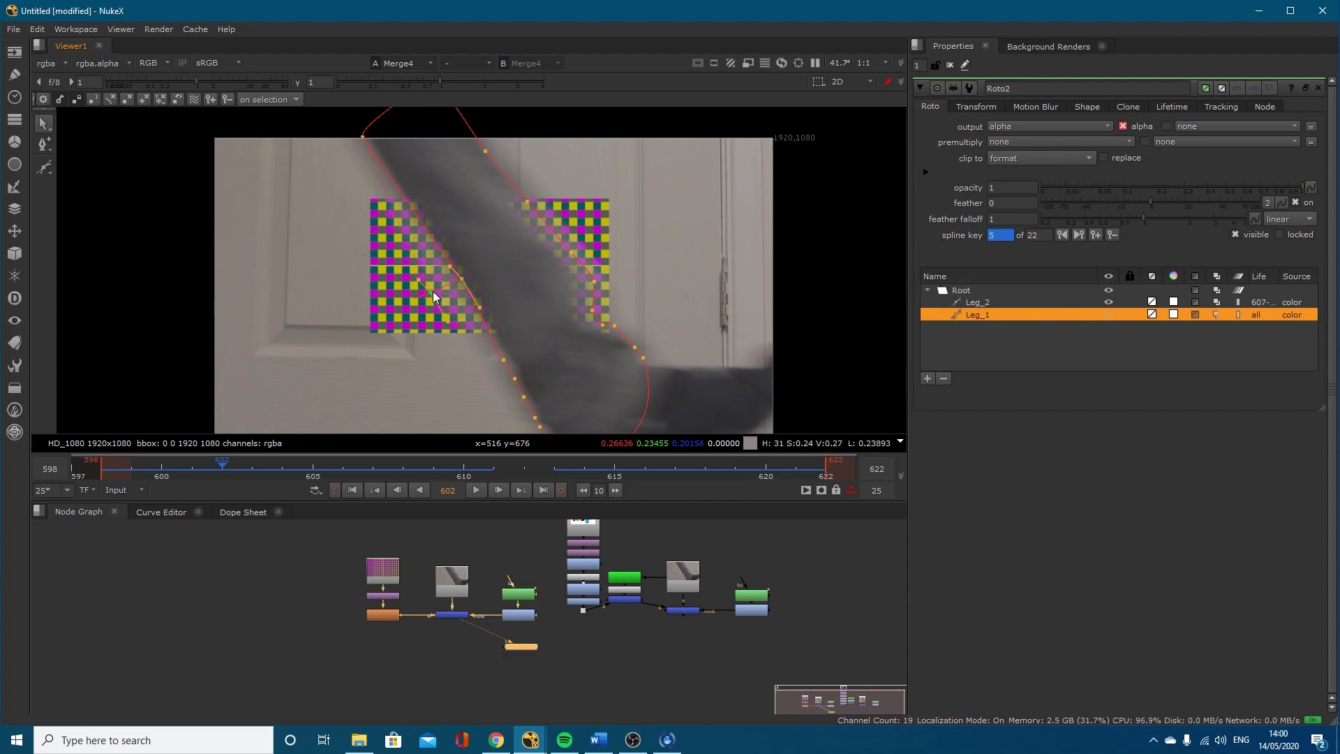
Step: Select the points along Leg_1's lower left edge and pull their feather outward to soften that edge
drag(360, 193, 542, 447)
middle_drag(537, 420, 520, 347)
click(575, 352)
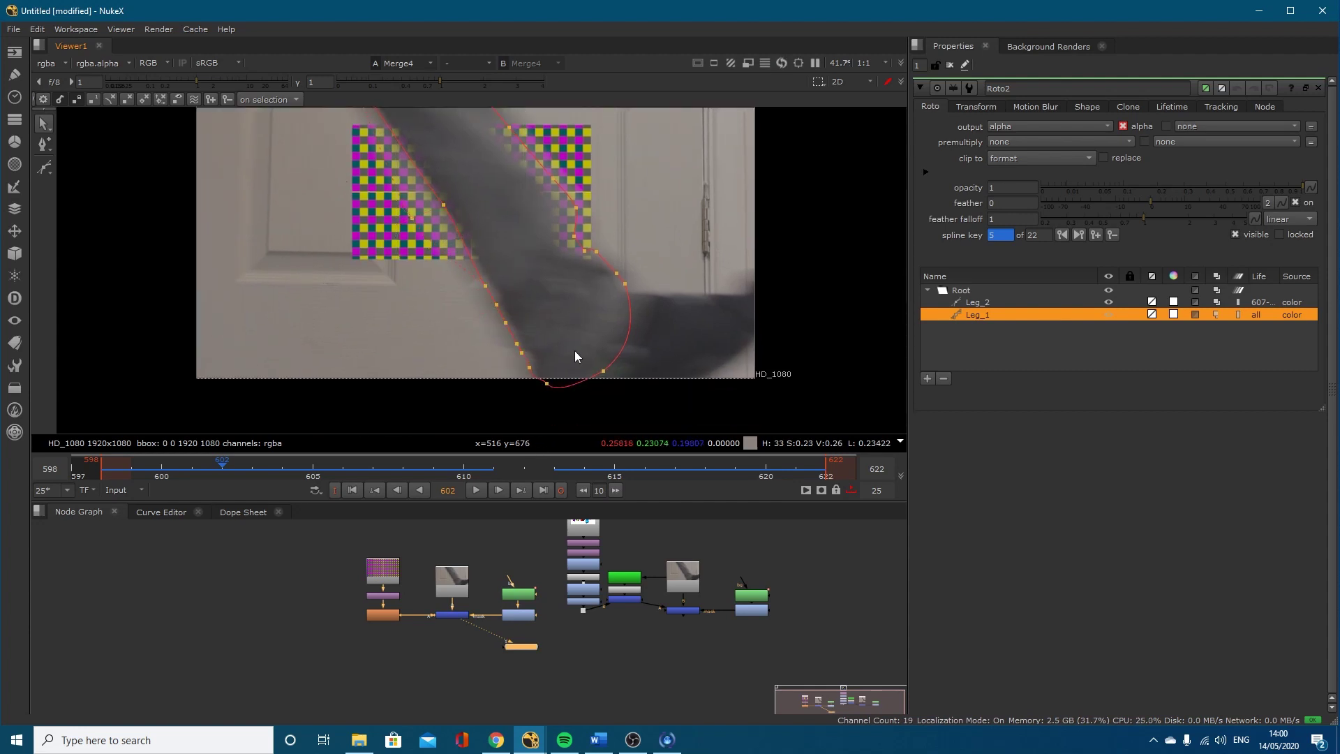
drag(497, 423, 518, 283)
click(523, 391)
drag(530, 393, 449, 303)
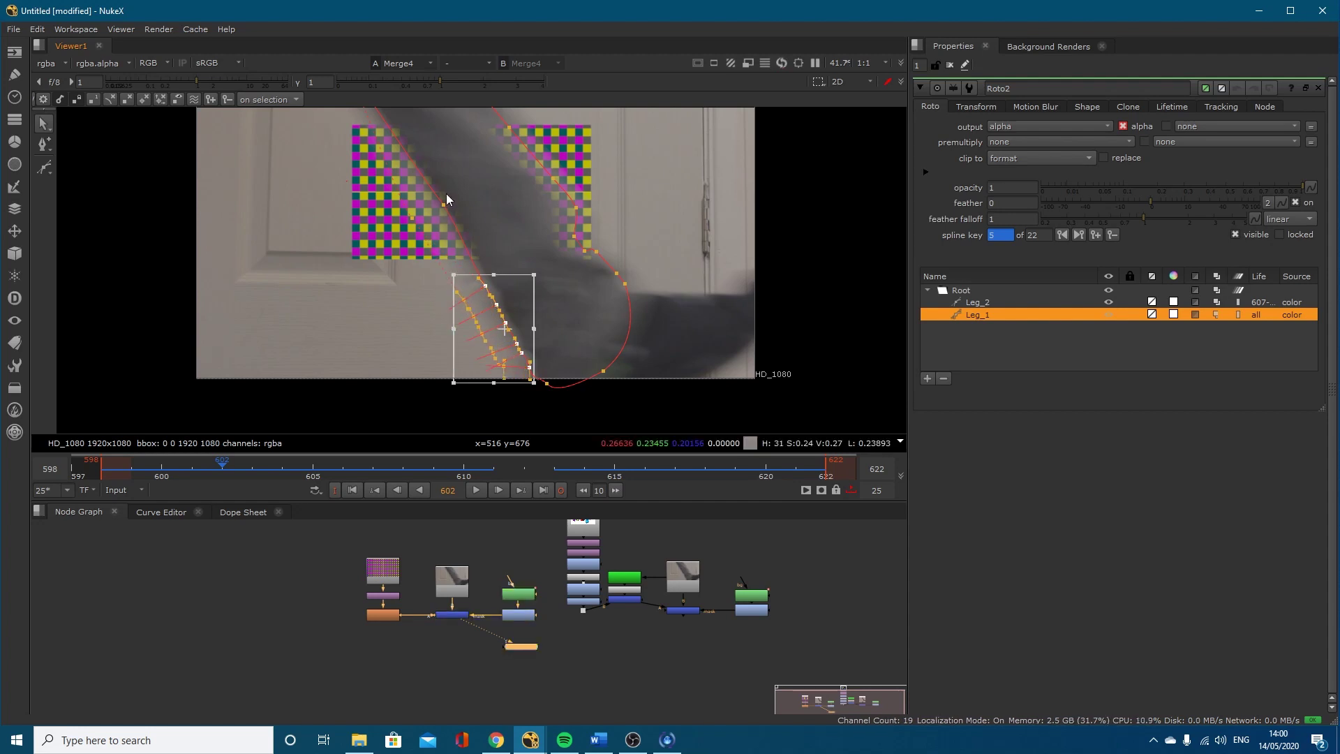
Step: Reposition the added point on Leg_1's left edge, viewing the Read3 plate to match the blurred leg
drag(447, 210, 441, 207)
middle_drag(464, 187, 442, 238)
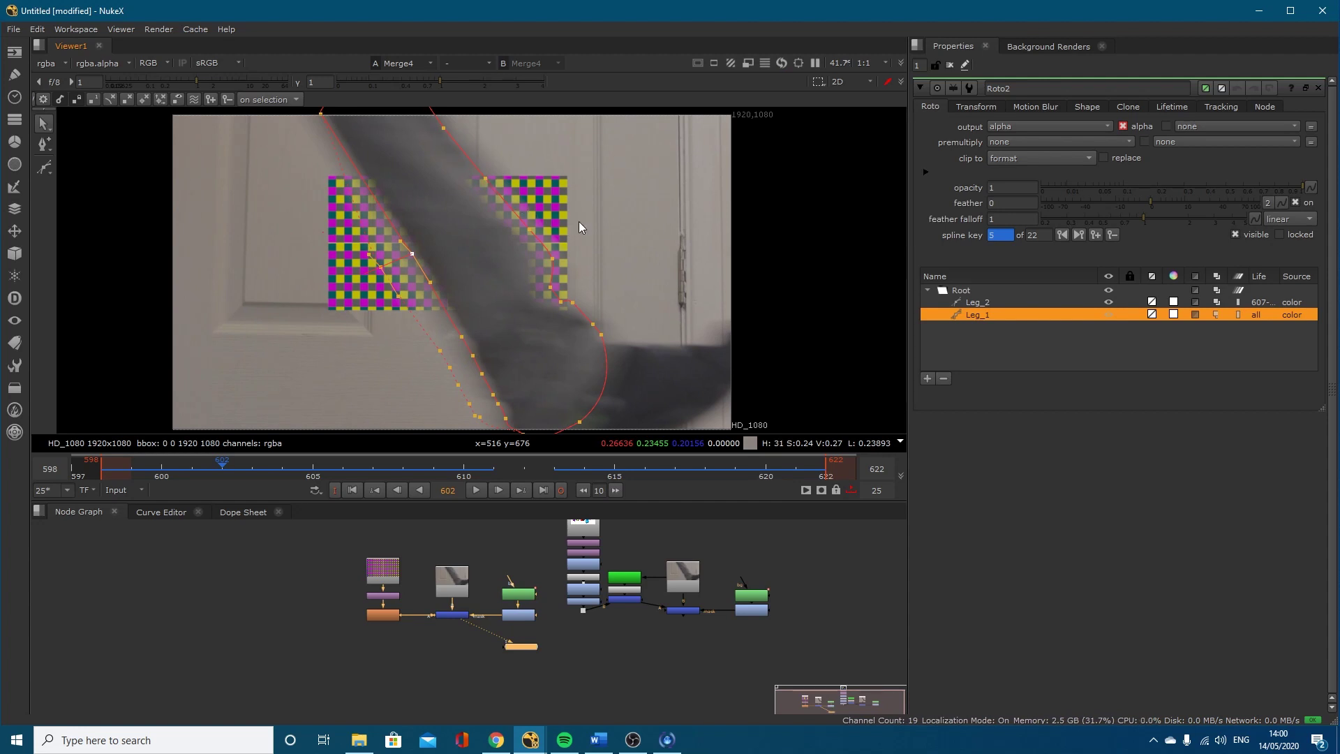
click(463, 581)
key(1)
drag(405, 250, 423, 257)
Step: Return the viewer to Merge4 and fine-tune the feathered point on Leg_1's left edge against the checkerboard
click(446, 614)
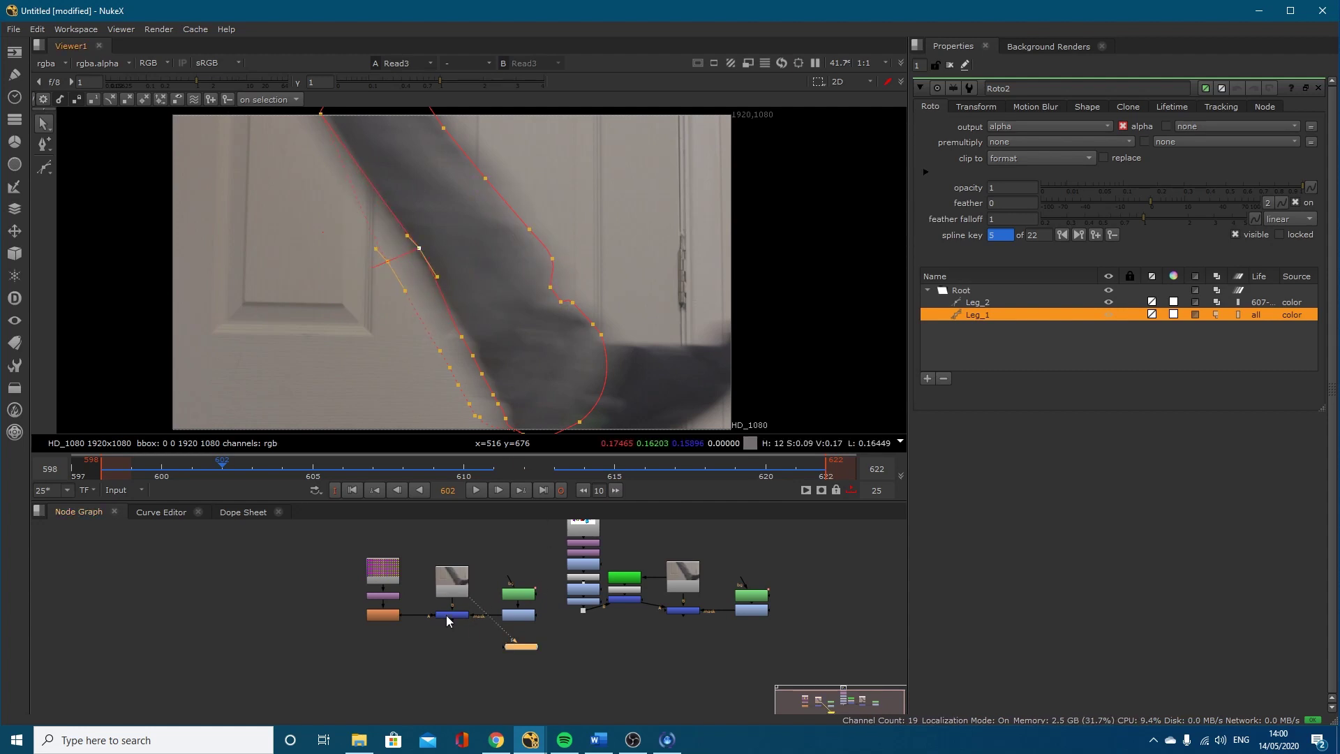
key(1)
scroll(419, 237, up, 4)
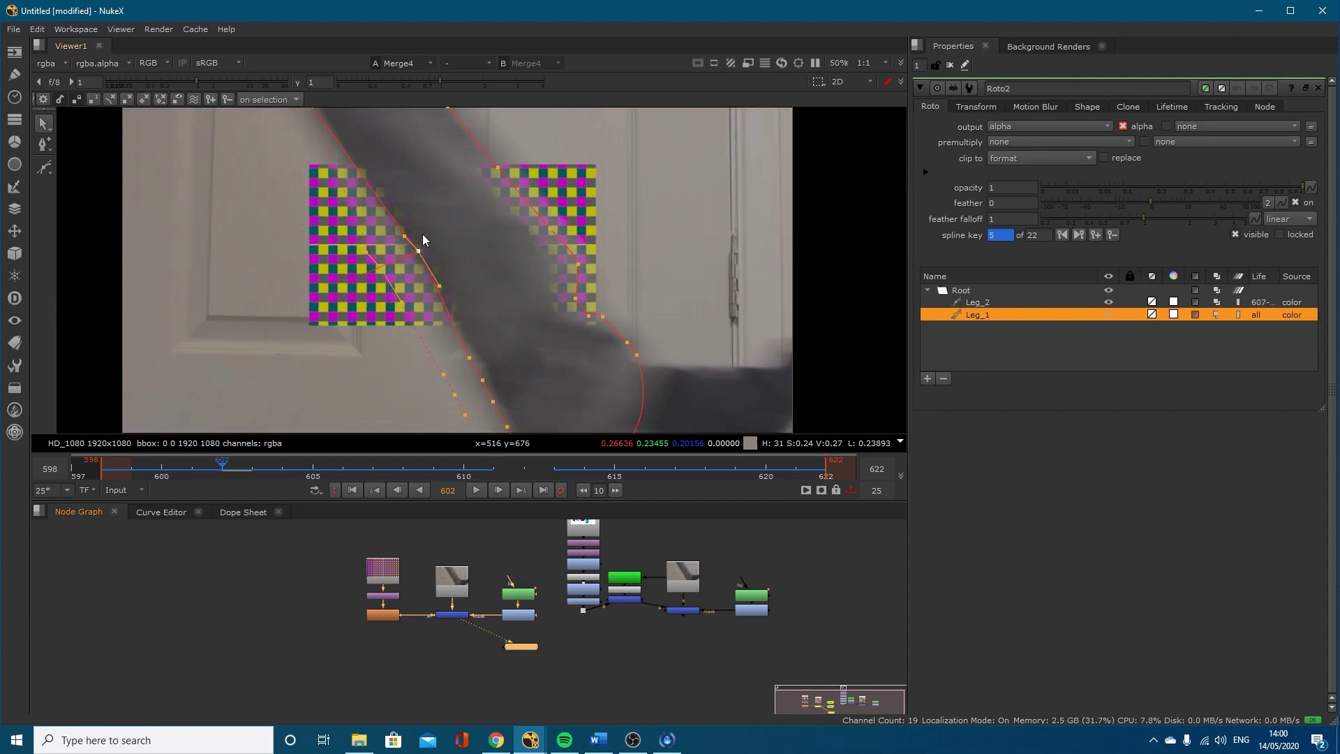
drag(417, 262, 407, 266)
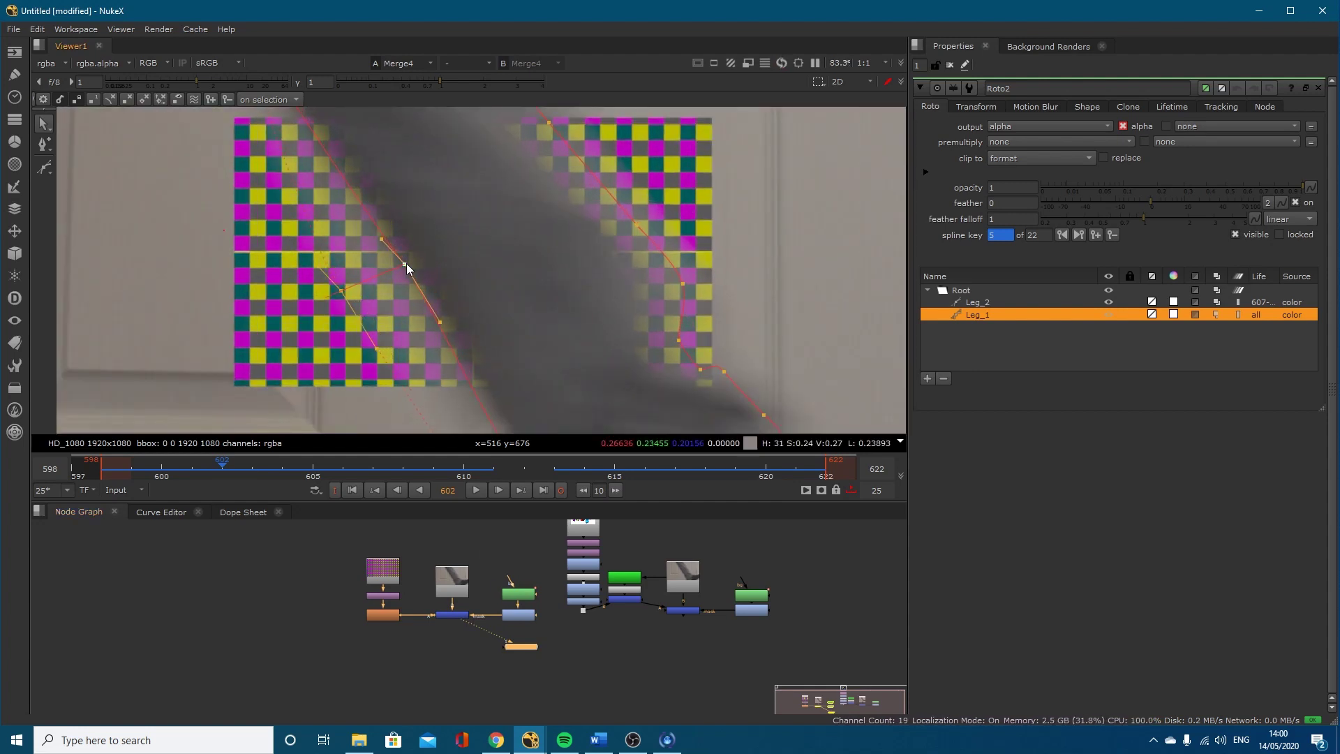
Step: View the Merge1 composite and scrub to frame 610 and back to 598, examining the graffiti behind the legs
scroll(474, 260, down, 2)
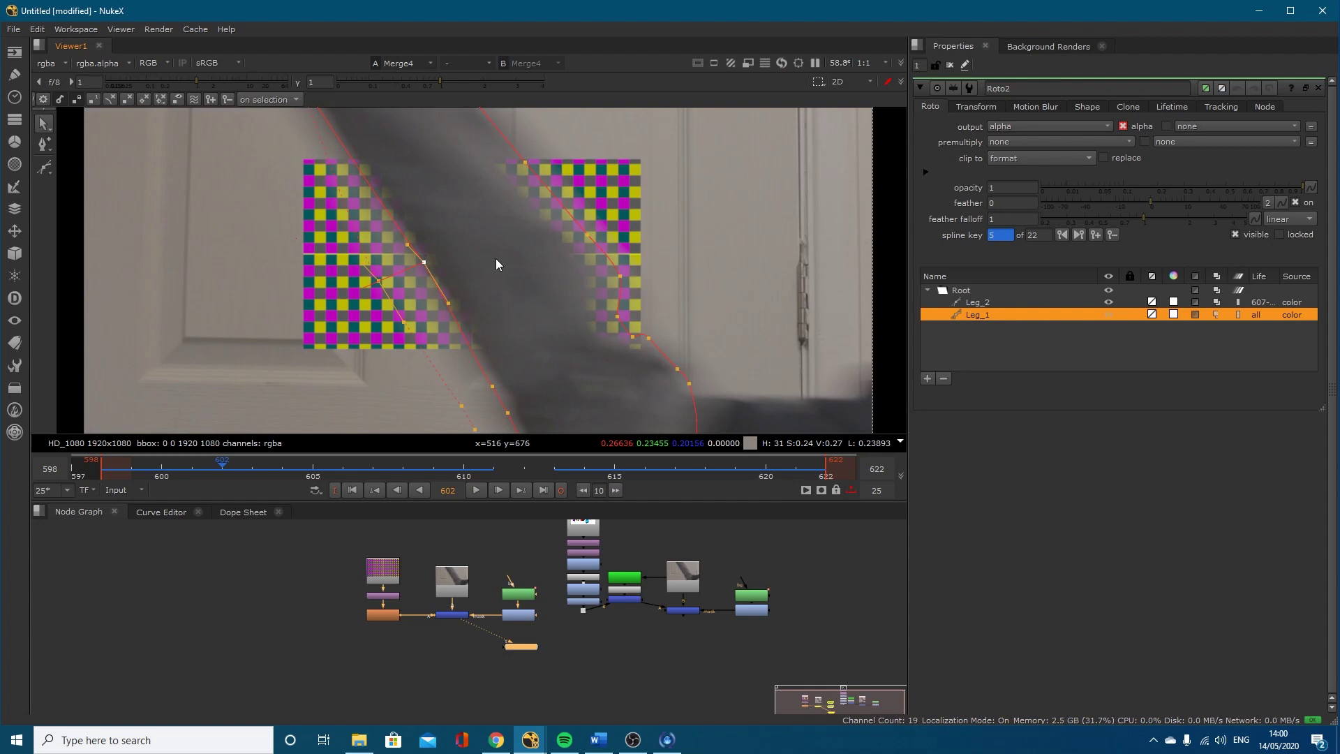
key(1)
scroll(599, 297, down, 2)
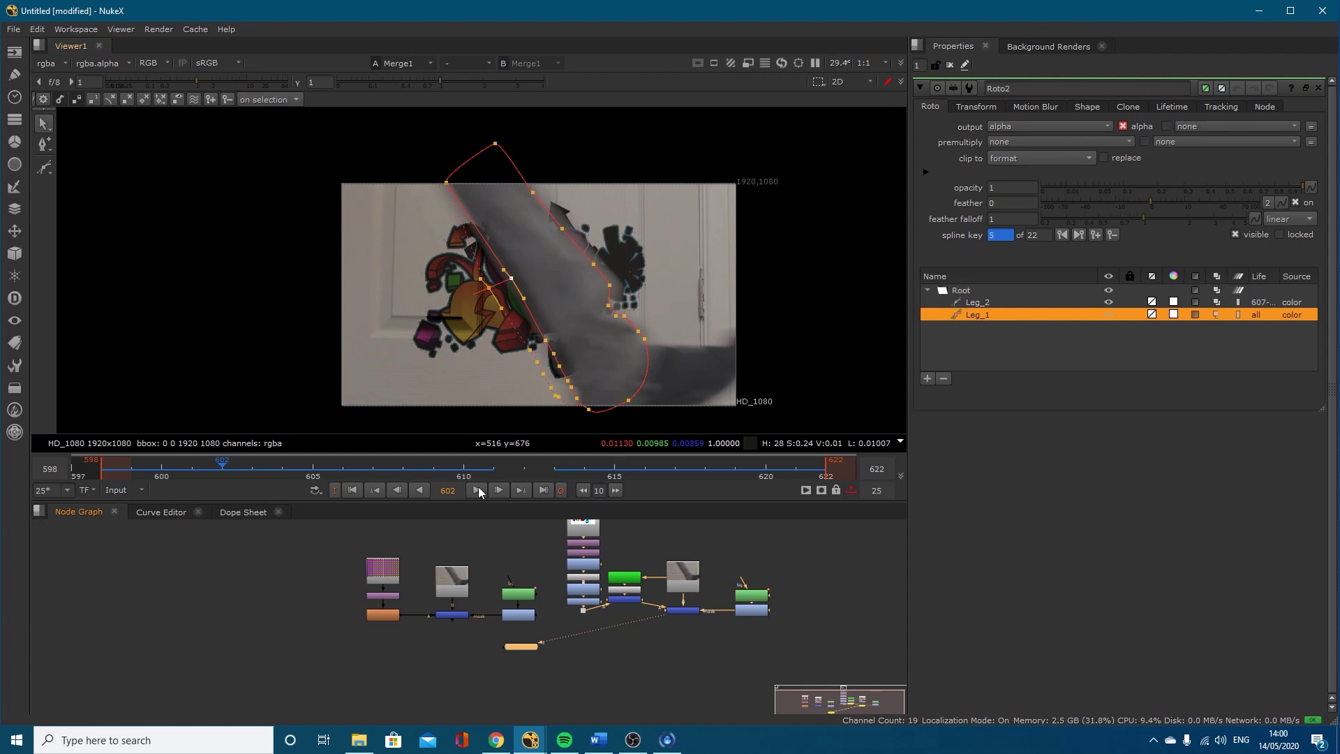
mouse_move(456, 453)
mouse_down()
mouse_move(427, 467)
mouse_move(456, 469)
mouse_up()
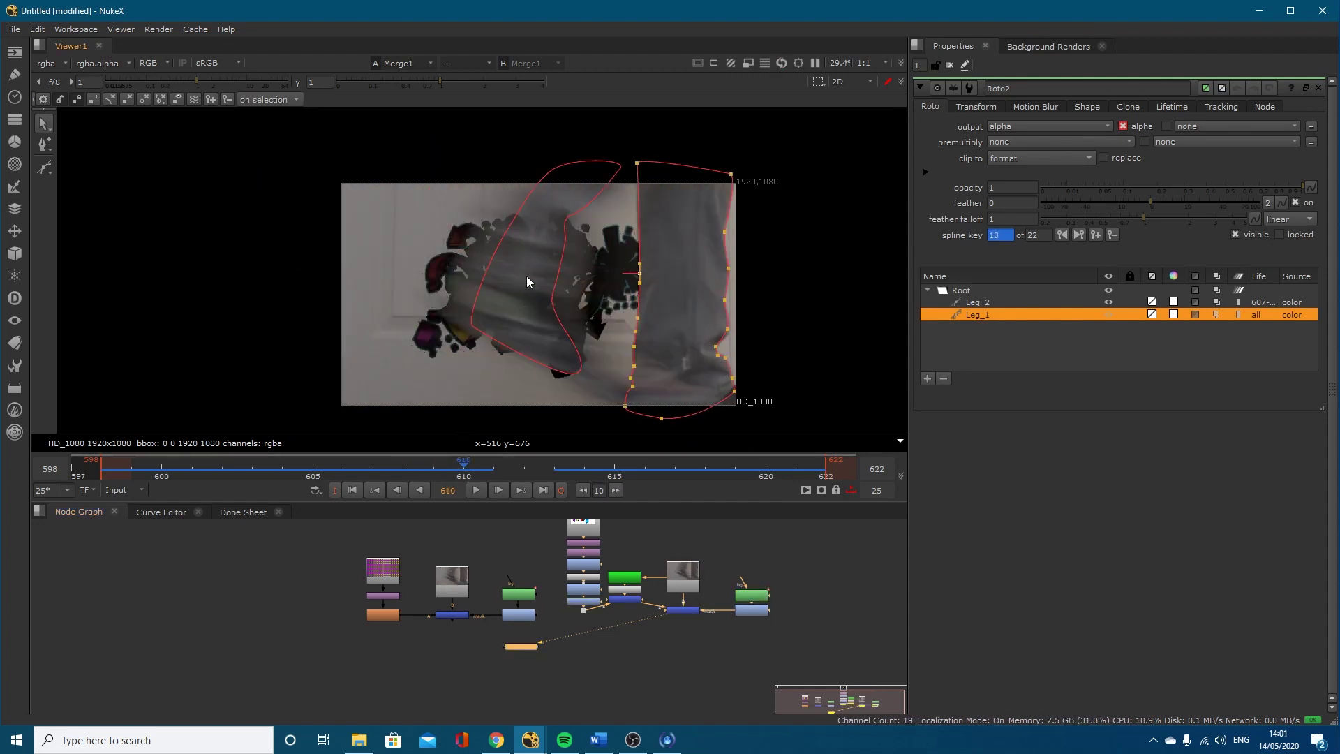
drag(513, 471, 91, 464)
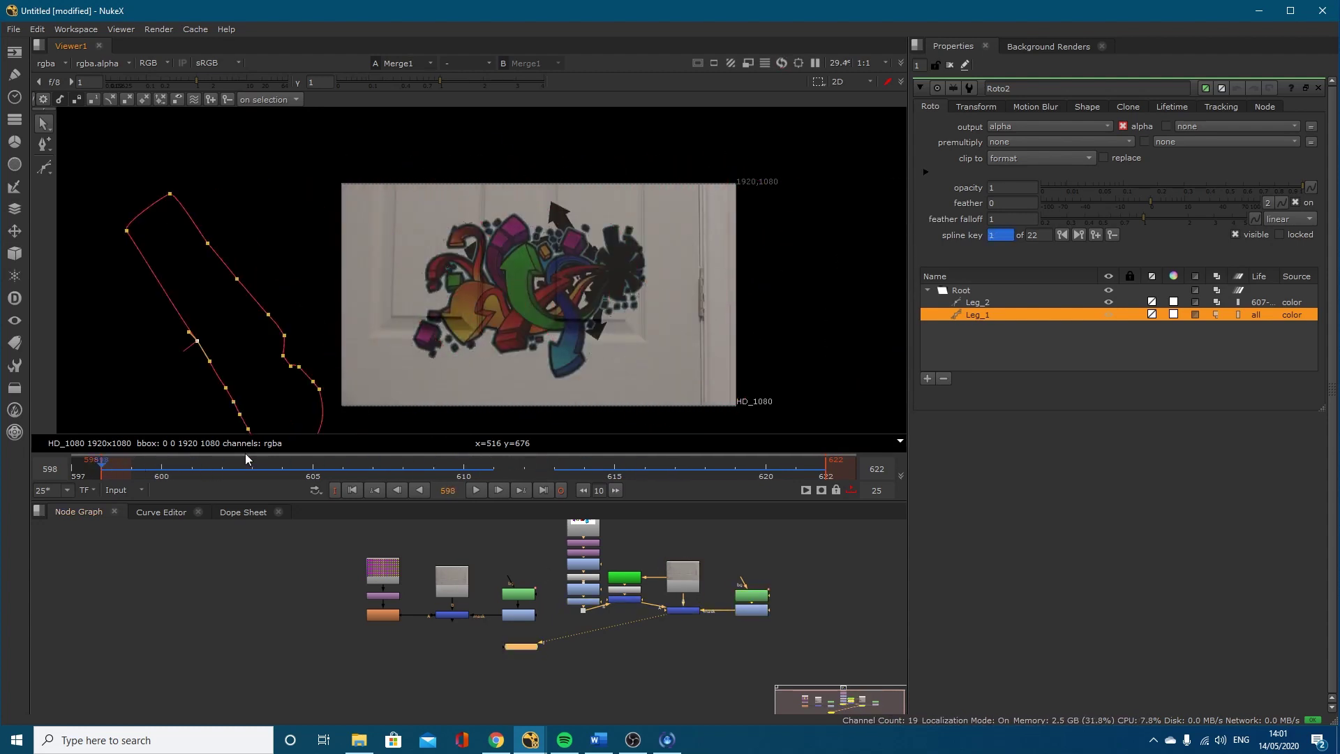